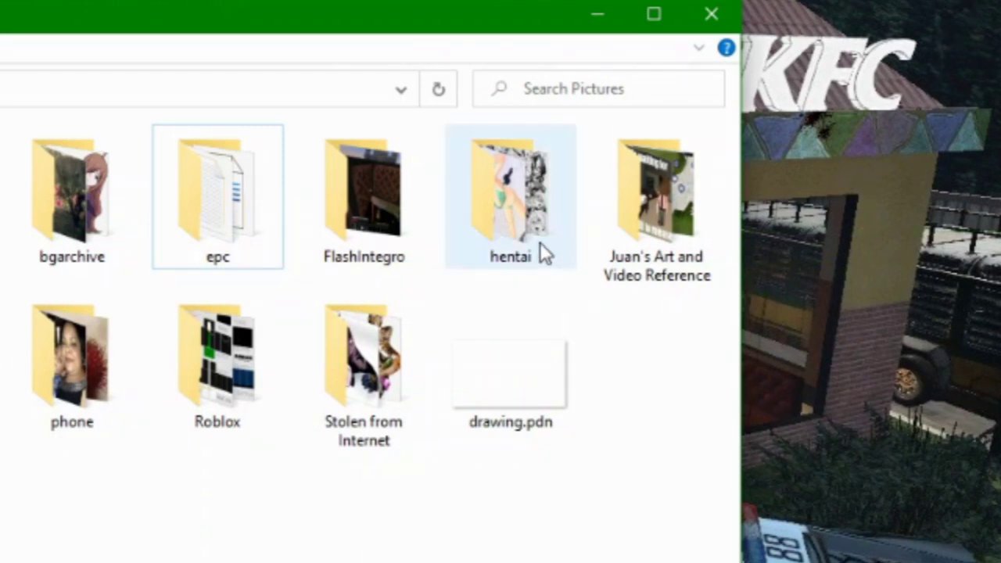
Open drawing.pdn from the Pictures folder in paint.net.
double_click(481, 326)
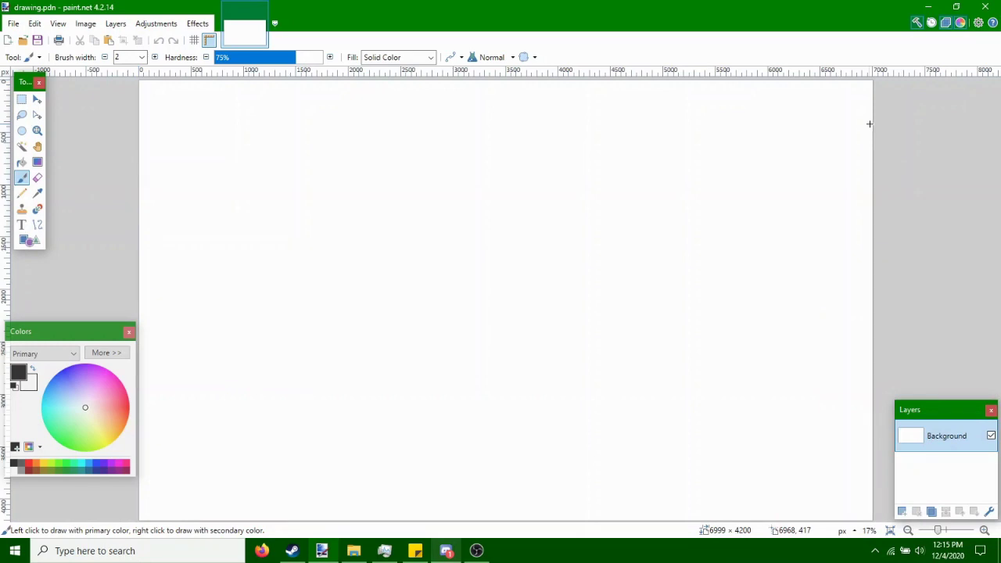
Adjust the system volume, then widen the paintbrush to 13, undoing a test stroke.
key(XF86AudioLowerVolume)
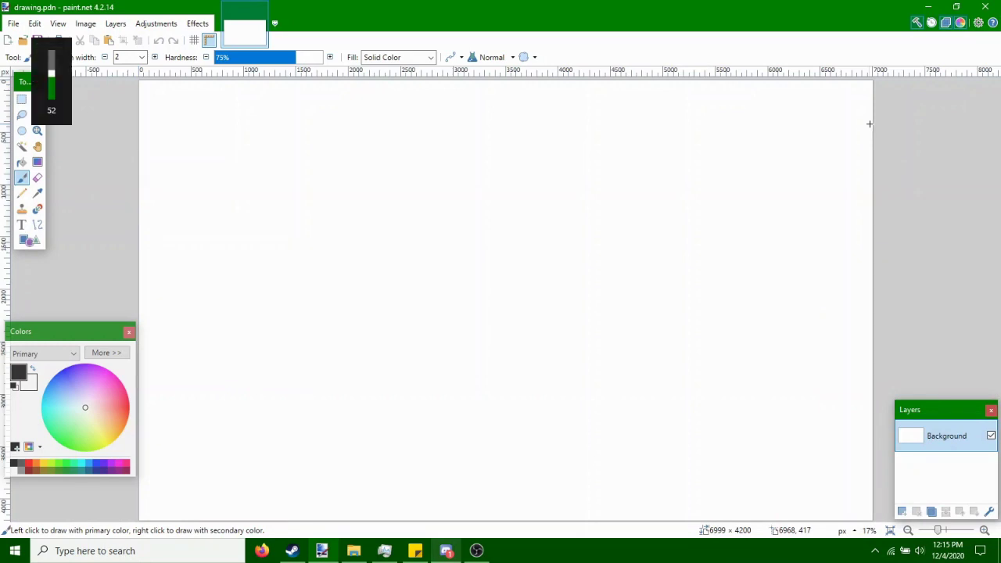
key(XF86AudioRaiseVolume)
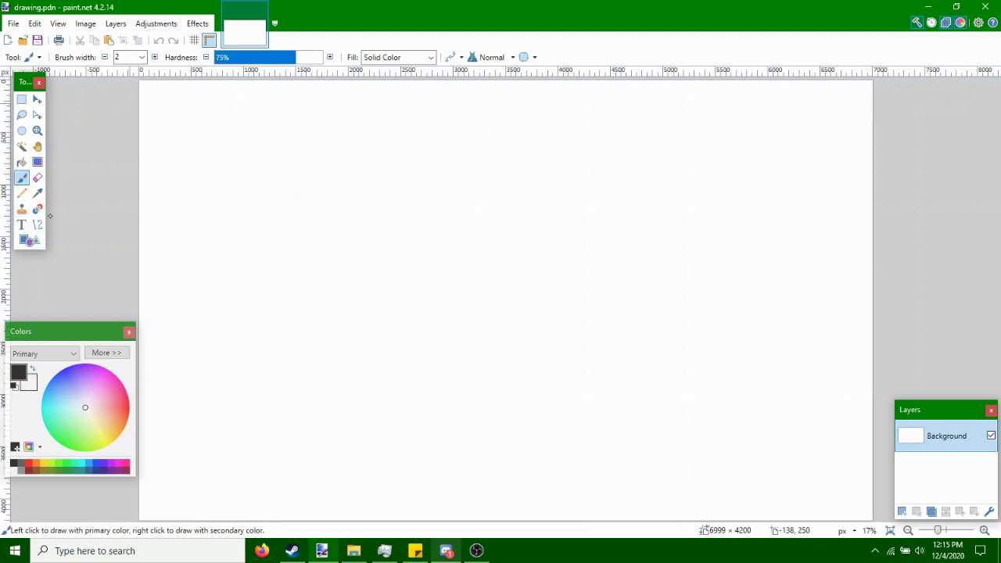
click(154, 57)
click(154, 57)
click(155, 58)
click(154, 58)
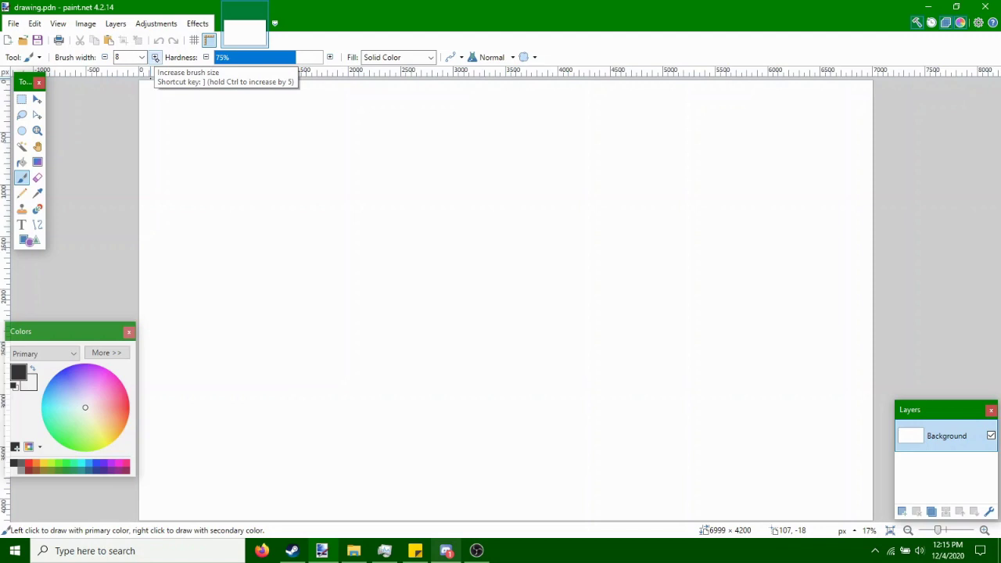
click(155, 58)
click(155, 58)
click(155, 58)
mouse_move(337, 121)
mouse_down()
mouse_move(358, 250)
mouse_move(371, 220)
mouse_up()
key(ctrl+z)
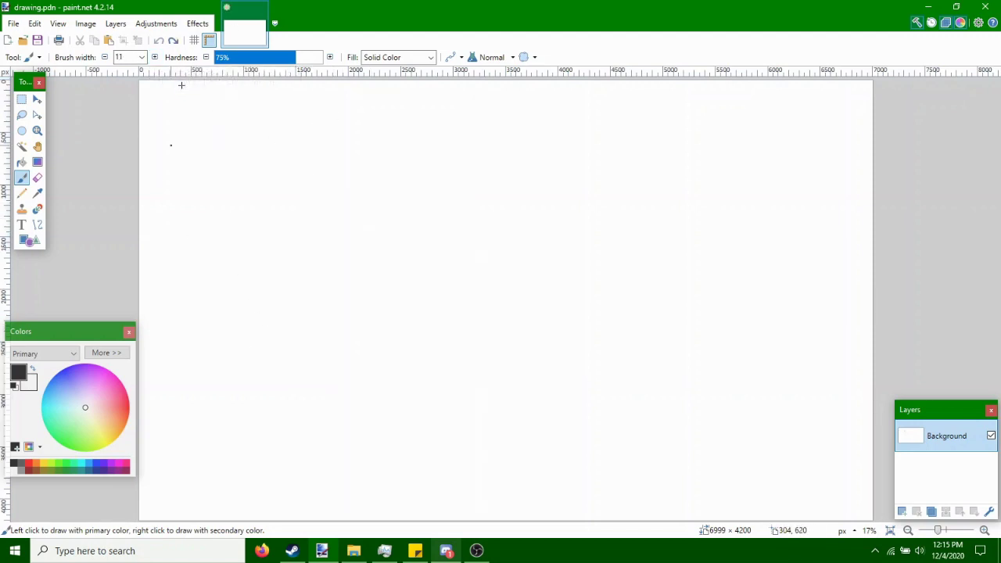
click(154, 57)
click(154, 57)
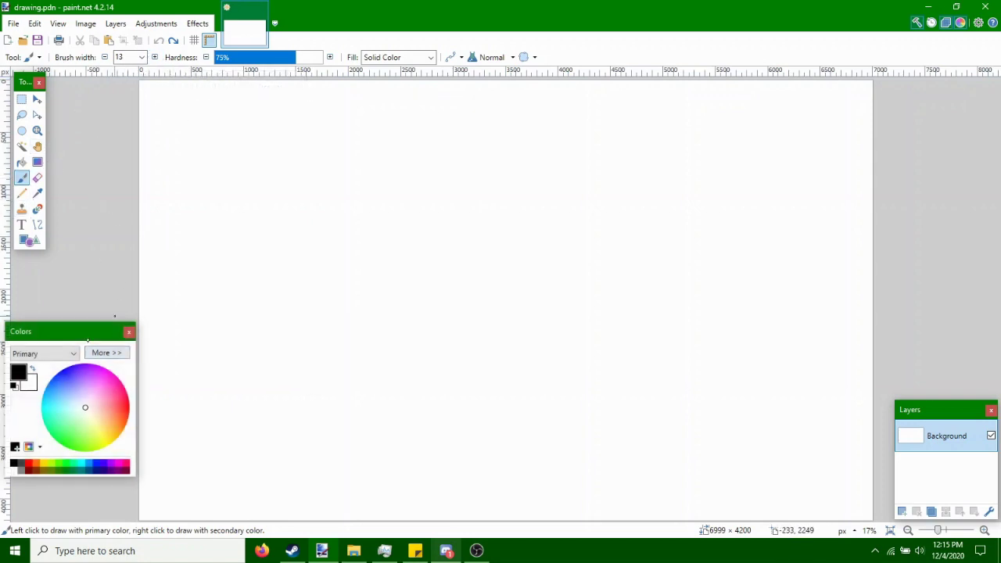
Handwrite the word 'Drawing' near the top left of the canvas.
drag(222, 100, 237, 178)
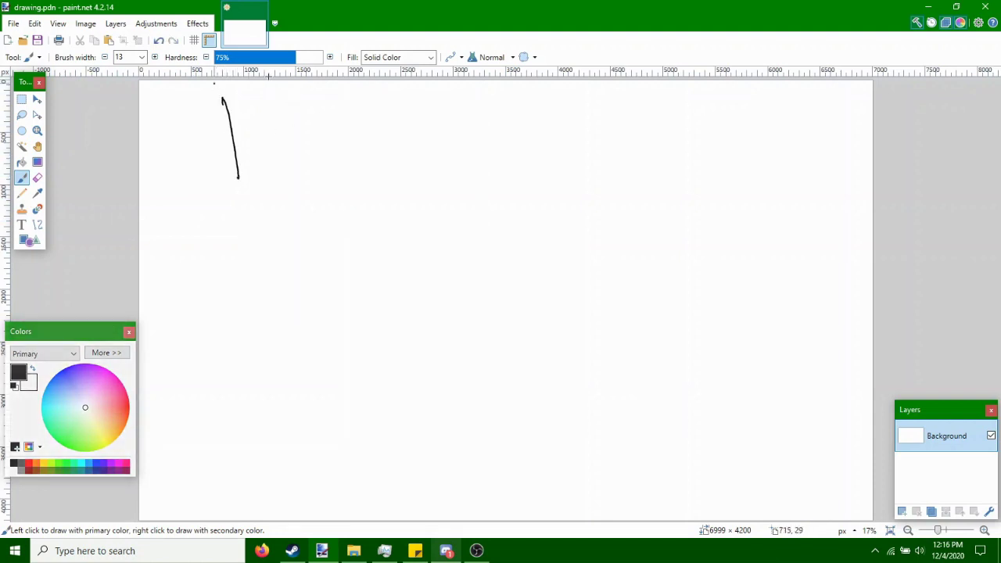
mouse_move(223, 97)
mouse_down()
mouse_move(236, 178)
mouse_move(317, 119)
mouse_move(292, 167)
mouse_move(350, 174)
mouse_move(422, 138)
mouse_move(441, 163)
mouse_move(468, 167)
mouse_up()
click(435, 125)
drag(495, 148, 467, 184)
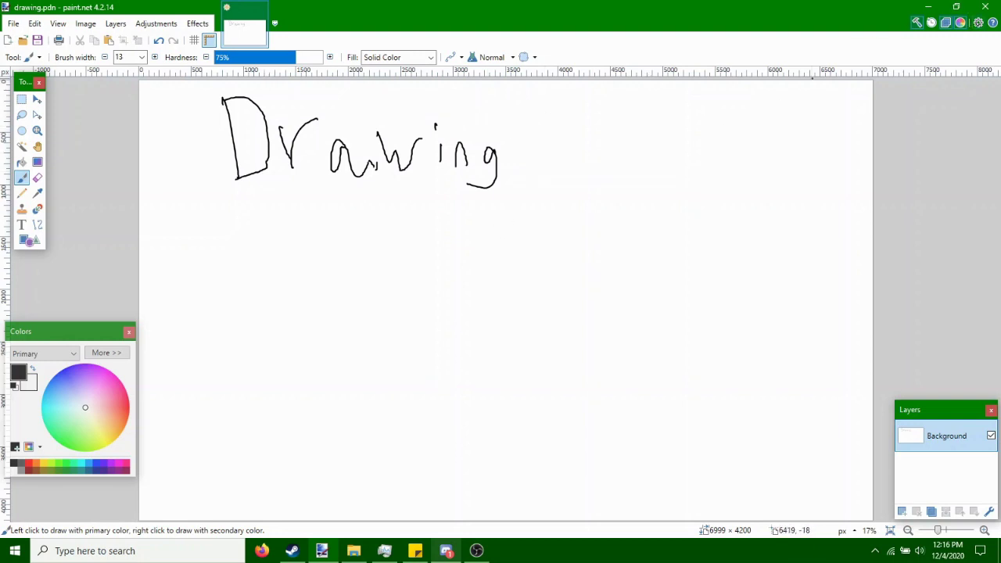
Switch the paint.net colour scheme to Dark in Settings.
click(978, 23)
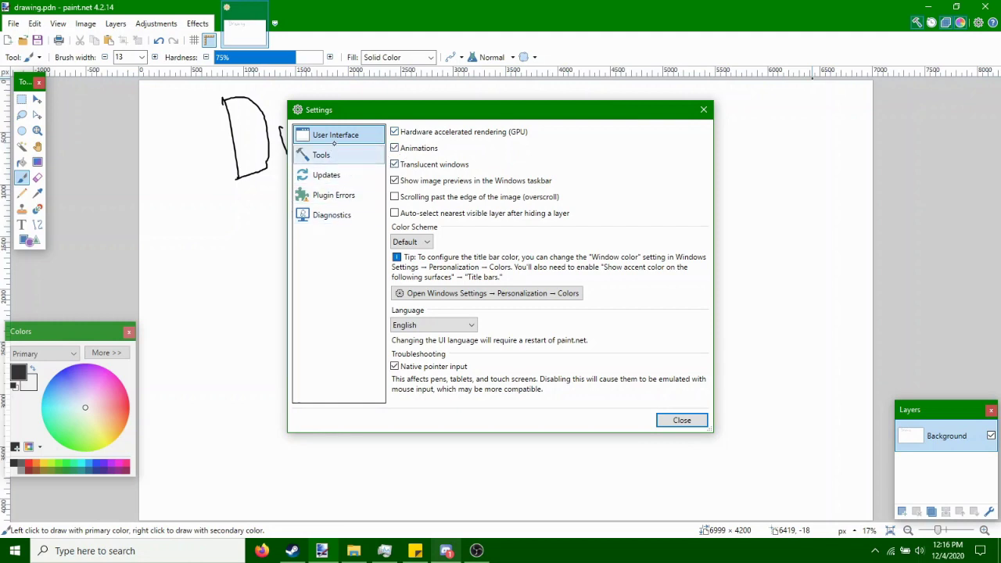
click(410, 242)
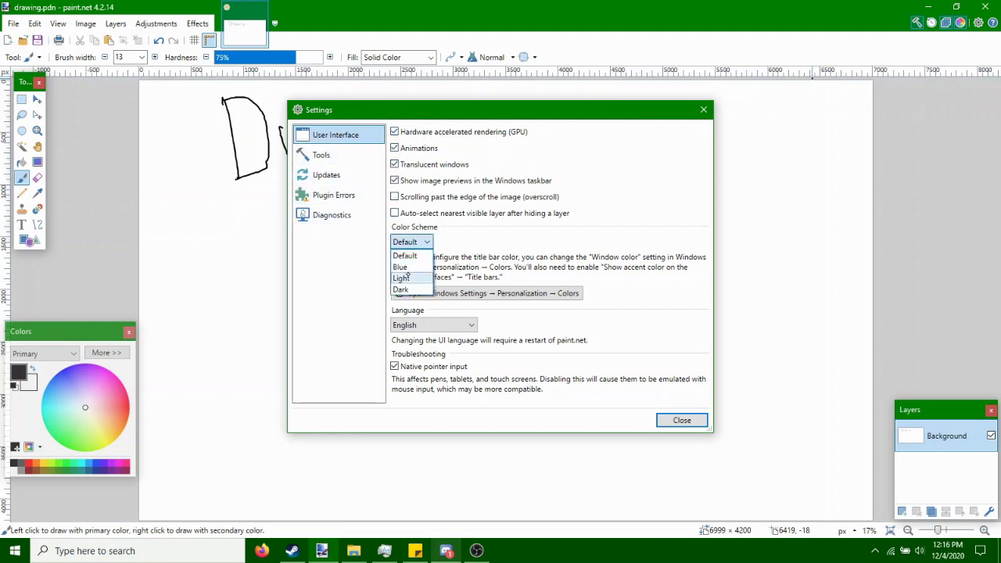
click(405, 289)
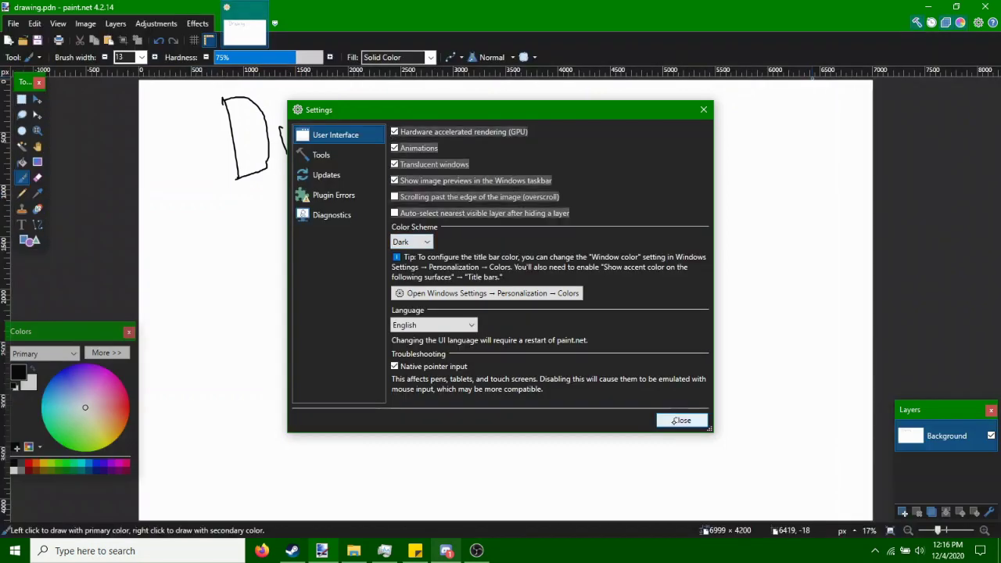
click(674, 420)
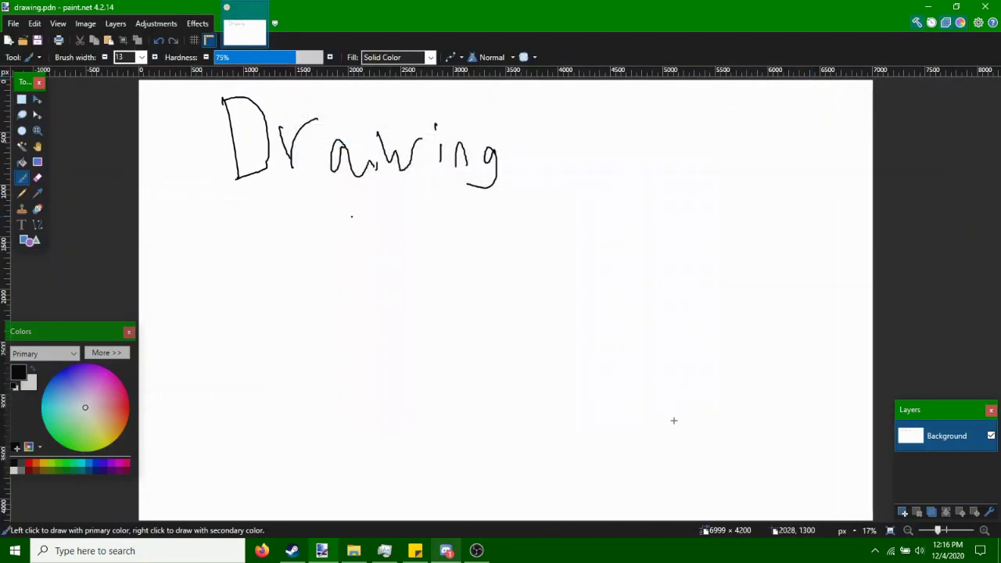
Handwrite 'with' after Drawing and start a name on the line below.
mouse_move(525, 150)
mouse_down()
mouse_move(554, 170)
mouse_move(573, 204)
mouse_up()
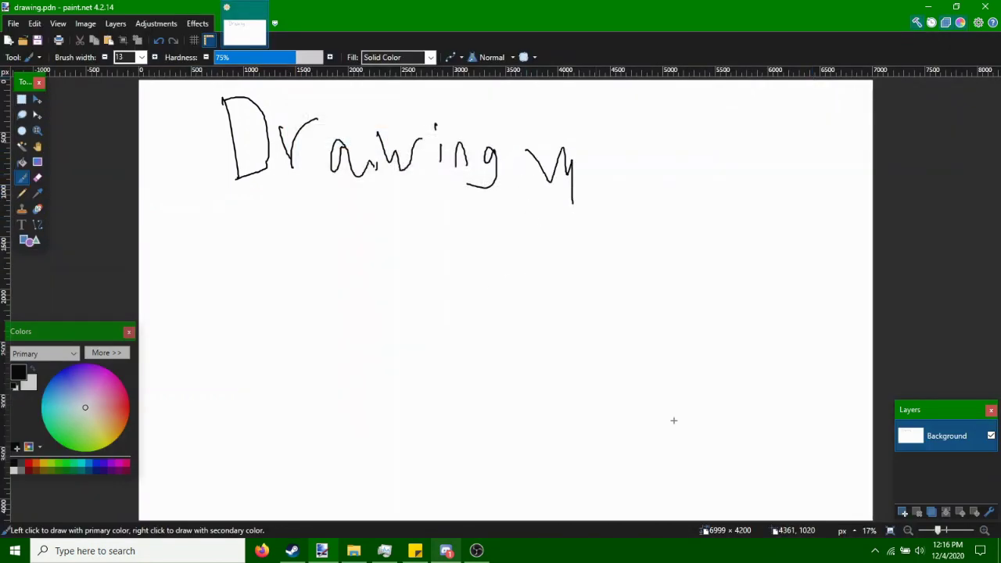
drag(595, 152, 592, 191)
mouse_move(597, 131)
mouse_down()
mouse_move(600, 114)
mouse_move(635, 189)
mouse_move(649, 164)
mouse_up()
drag(673, 192, 688, 190)
drag(675, 142, 670, 197)
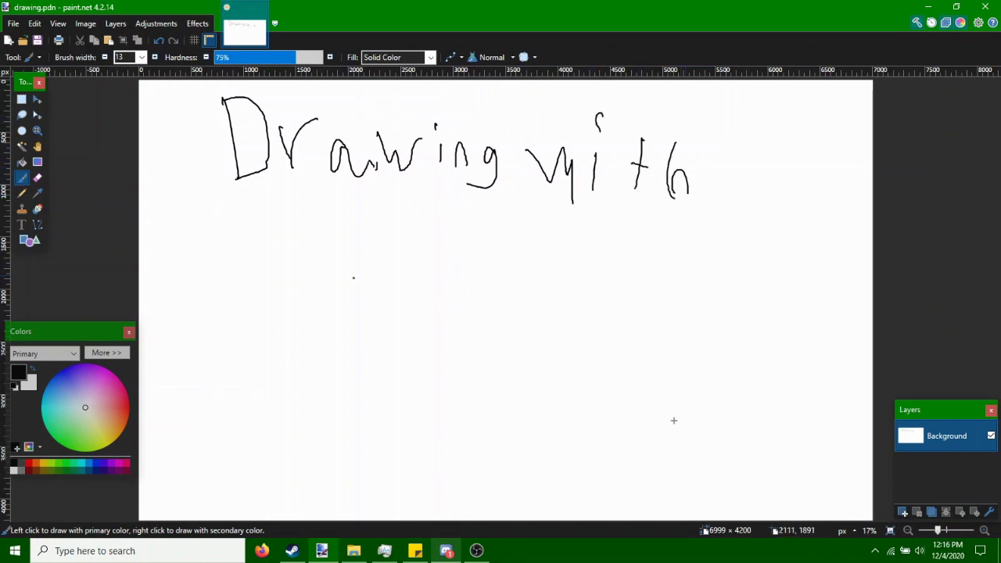
mouse_move(331, 262)
mouse_down()
mouse_move(419, 266)
mouse_move(362, 317)
mouse_move(347, 310)
mouse_up()
mouse_move(436, 289)
mouse_down()
mouse_move(519, 331)
mouse_move(555, 297)
mouse_move(564, 331)
mouse_up()
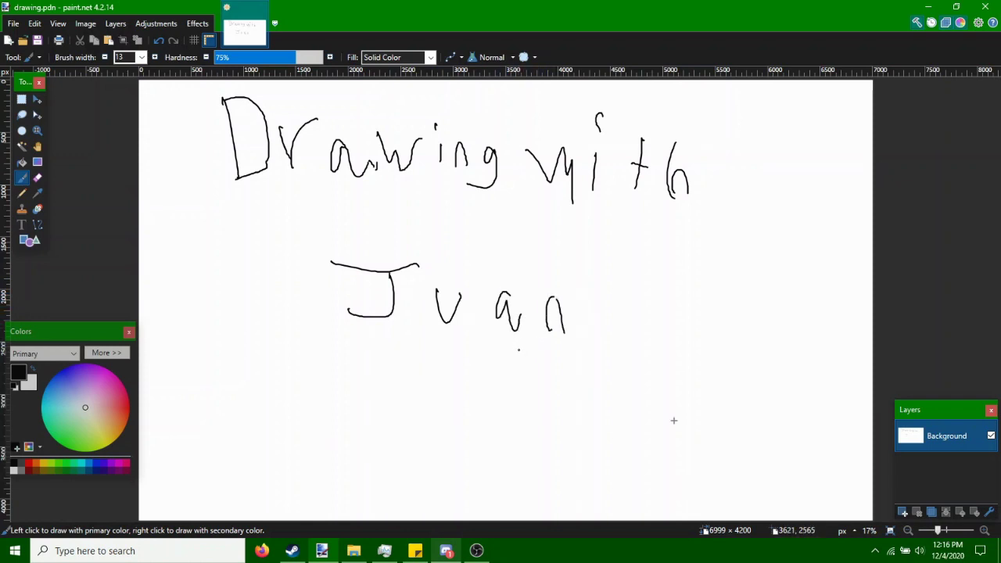
Undo the latest handwritten strokes, leaving only 'Dra' on the canvas.
key(ctrl+z)
key(ctrl+z)
key(ctrl+z)
key(ctrl+z)
key(ctrl+z)
key(ctrl+z)
key(ctrl+z)
key(ctrl+z)
key(ctrl+z)
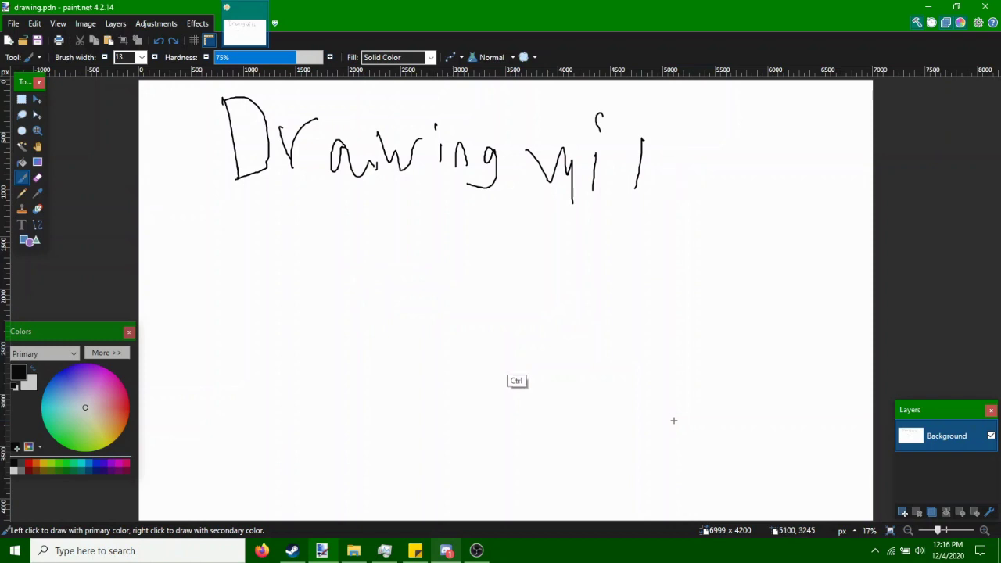
key(ctrl+z)
key(ctrl+z)
key(ctrl+z)
key(ctrl+z)
key(ctrl+z)
key(ctrl+z)
key(ctrl+z)
key(ctrl+z)
key(ctrl+z)
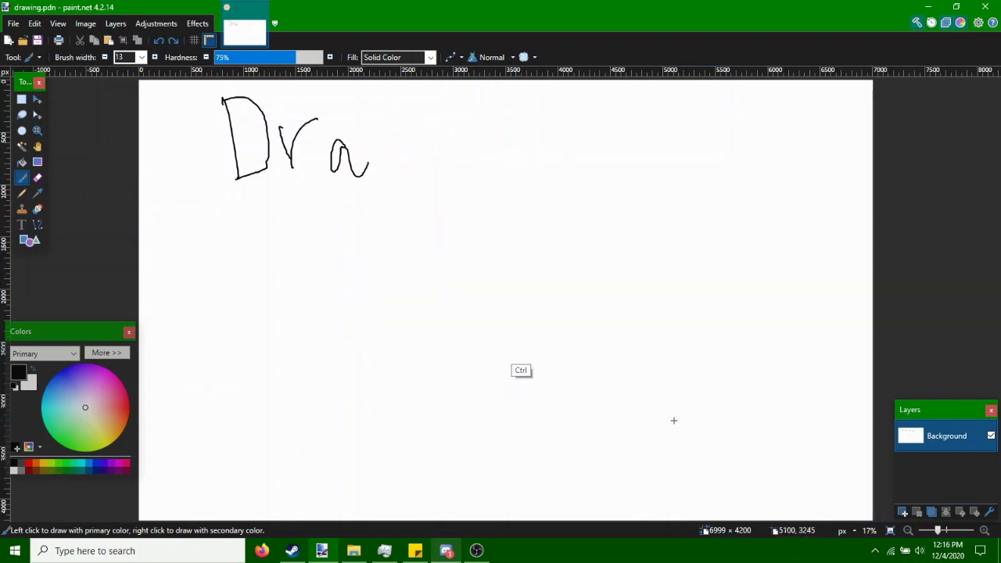
key(ctrl+z)
key(ctrl+z)
key(ctrl+z)
key(ctrl+z)
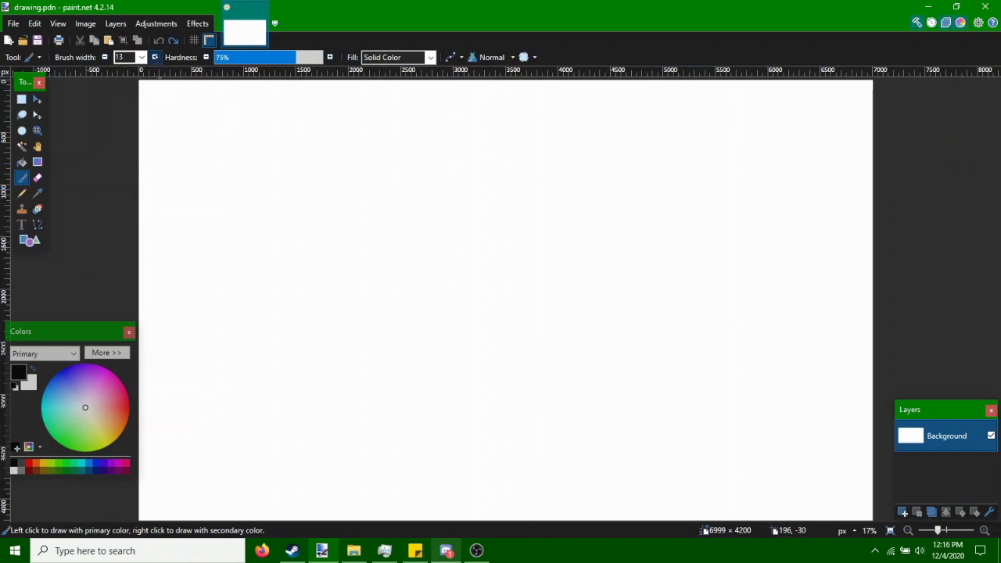
Widen the brush to 16, then draw and undo a U-shaped curve.
click(154, 57)
click(154, 58)
click(154, 57)
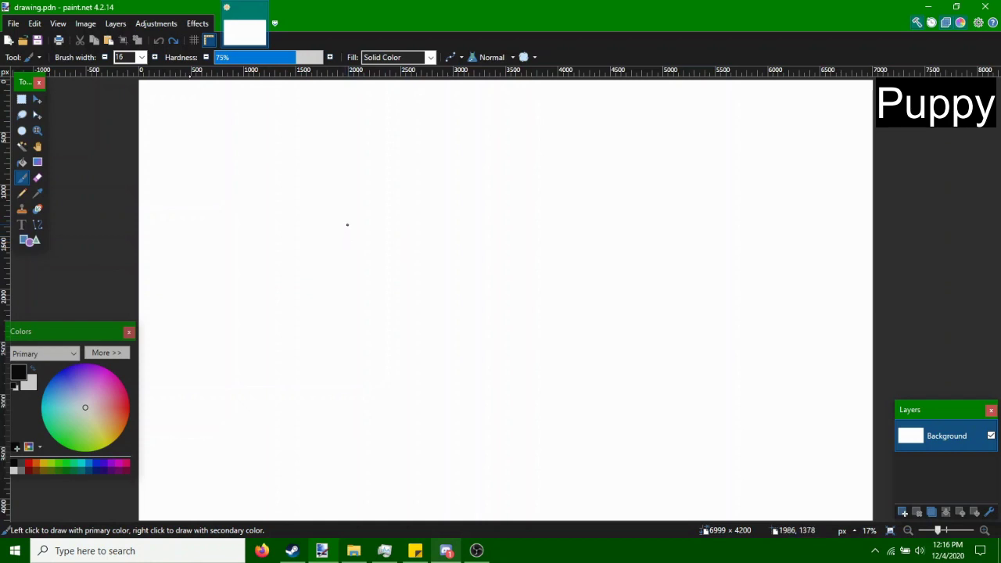
mouse_move(345, 215)
mouse_down()
mouse_move(357, 232)
mouse_move(400, 230)
mouse_move(397, 192)
mouse_up()
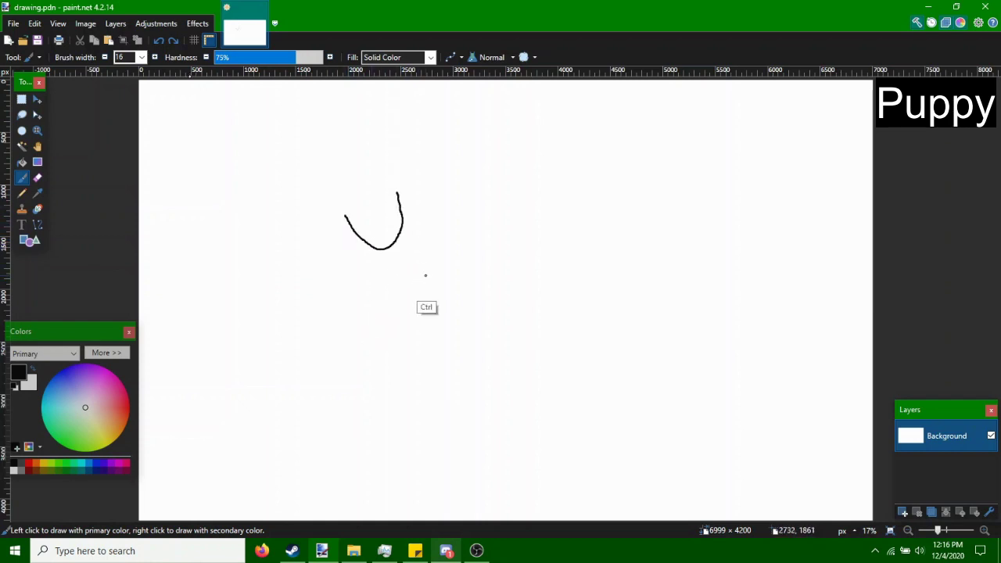
key(ctrl+z)
Draw a round head outline, zoom in, and add a nose and mouth.
mouse_move(394, 231)
mouse_down()
mouse_move(420, 277)
mouse_move(483, 283)
mouse_move(497, 226)
mouse_move(491, 207)
mouse_up()
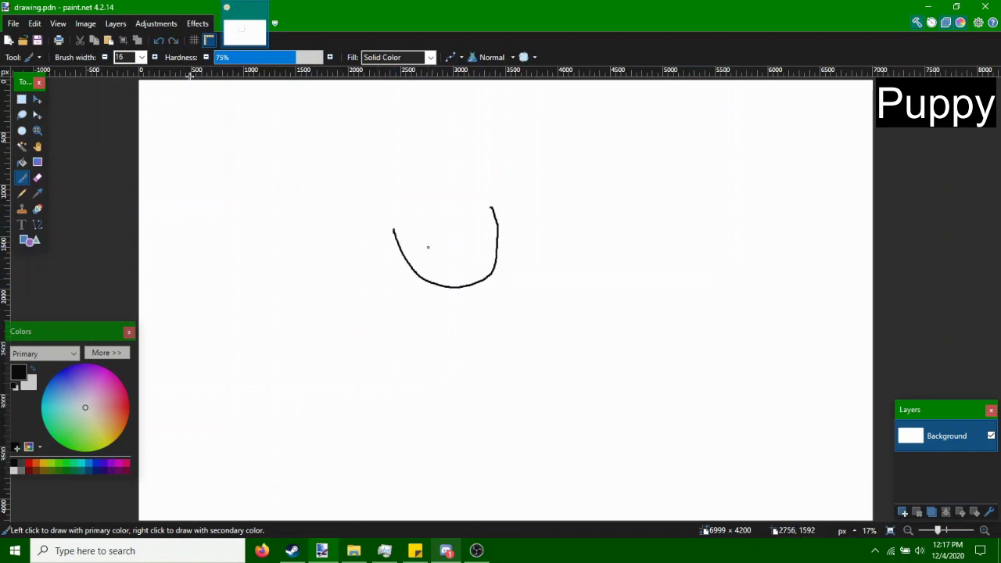
mouse_move(394, 231)
mouse_down()
mouse_move(453, 176)
mouse_move(493, 208)
mouse_up()
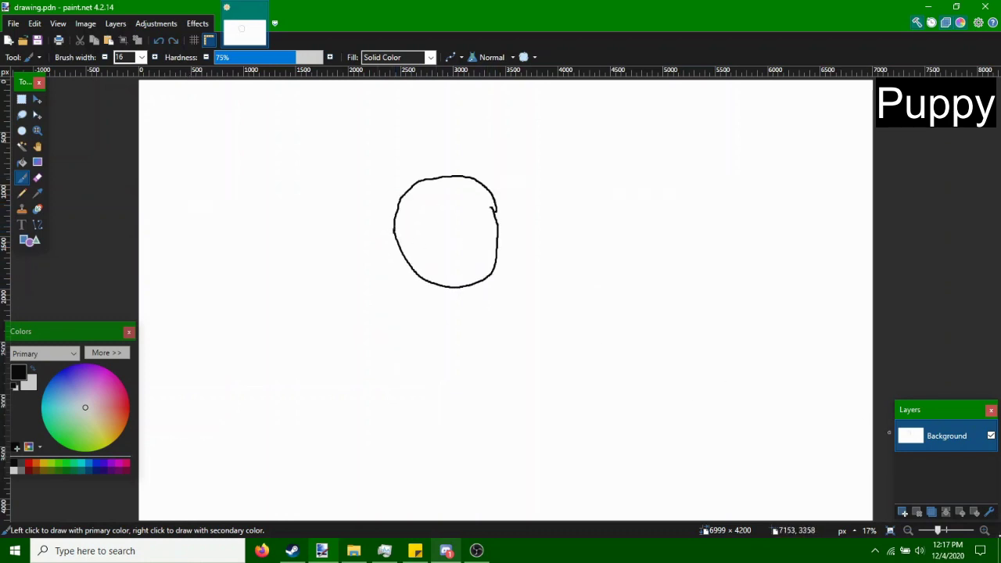
key(ctrl+plus)
scroll(386, 269, up, 3)
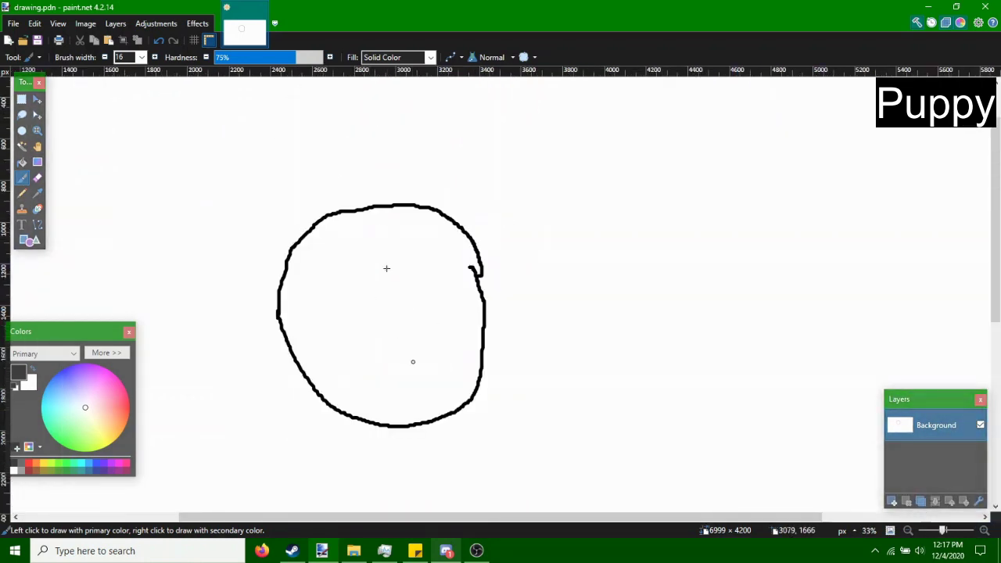
mouse_move(403, 354)
mouse_down()
mouse_move(384, 393)
mouse_move(438, 386)
mouse_up()
mouse_move(386, 353)
mouse_down()
mouse_move(412, 340)
mouse_move(396, 348)
mouse_move(406, 346)
mouse_move(391, 330)
mouse_up()
Add floppy ears, a hairline, oval eyes and pupils to the puppy face.
mouse_move(311, 226)
mouse_down()
mouse_move(252, 360)
mouse_move(279, 276)
mouse_up()
mouse_move(449, 214)
mouse_down()
mouse_move(547, 249)
mouse_move(478, 269)
mouse_up()
drag(283, 279, 474, 262)
drag(360, 286, 356, 288)
drag(438, 282, 434, 283)
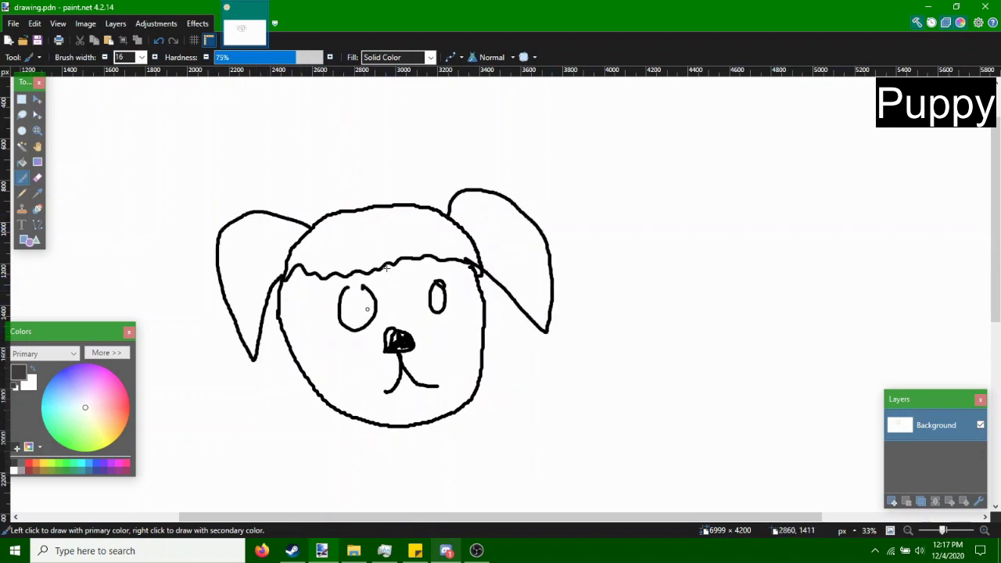
drag(363, 307, 373, 305)
drag(440, 295, 438, 302)
Dot freckles on the muzzle and right cheek, then scribble loops across the face.
click(359, 357)
click(353, 388)
click(362, 386)
click(447, 354)
click(444, 359)
click(421, 365)
click(430, 364)
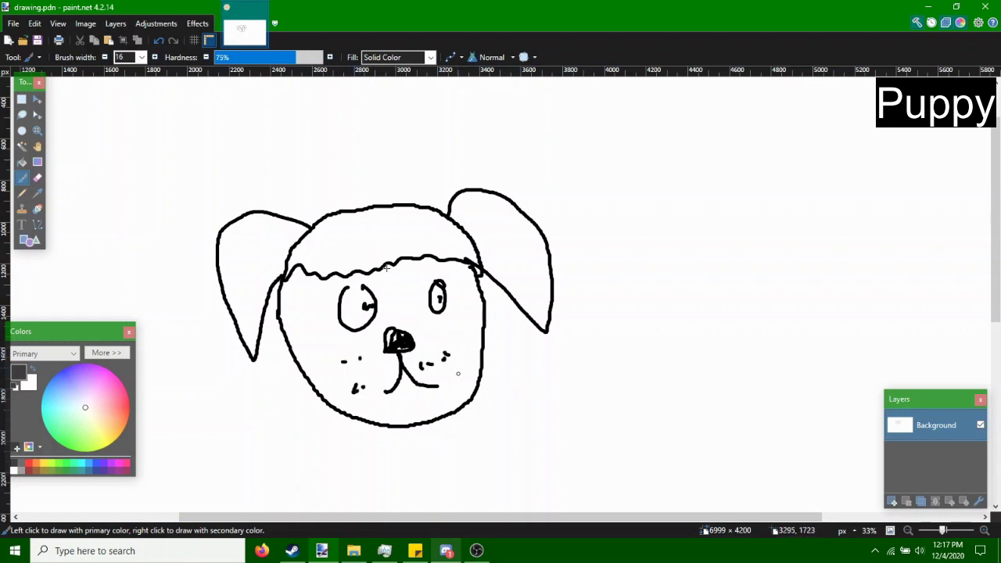
click(455, 372)
mouse_move(355, 256)
mouse_down()
mouse_move(344, 328)
mouse_move(410, 265)
mouse_move(496, 354)
mouse_up()
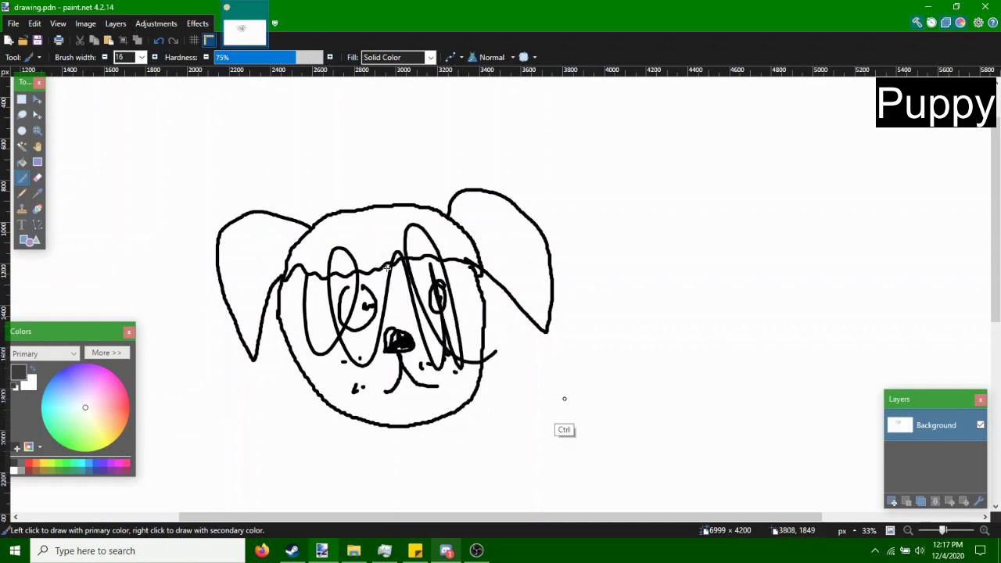
Undo the scribble, freckles, pupils, eyes, hairline and ears.
key(ctrl+z)
key(ctrl+z)
key(ctrl+z)
key(ctrl+z)
key(ctrl+z)
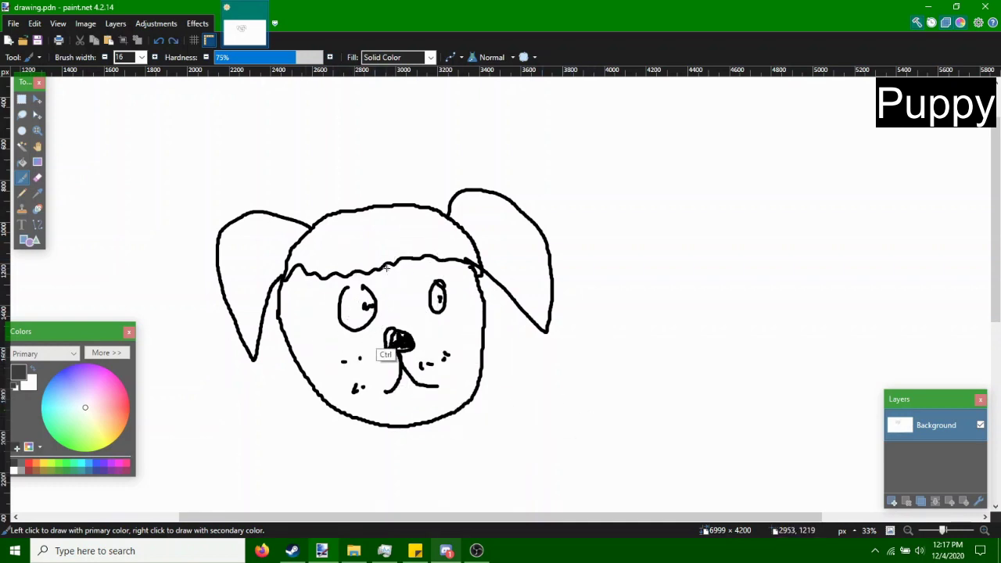
key(ctrl+z)
key(ctrl+z)
key(ctrl+z)
key(ctrl+z)
key(ctrl+z)
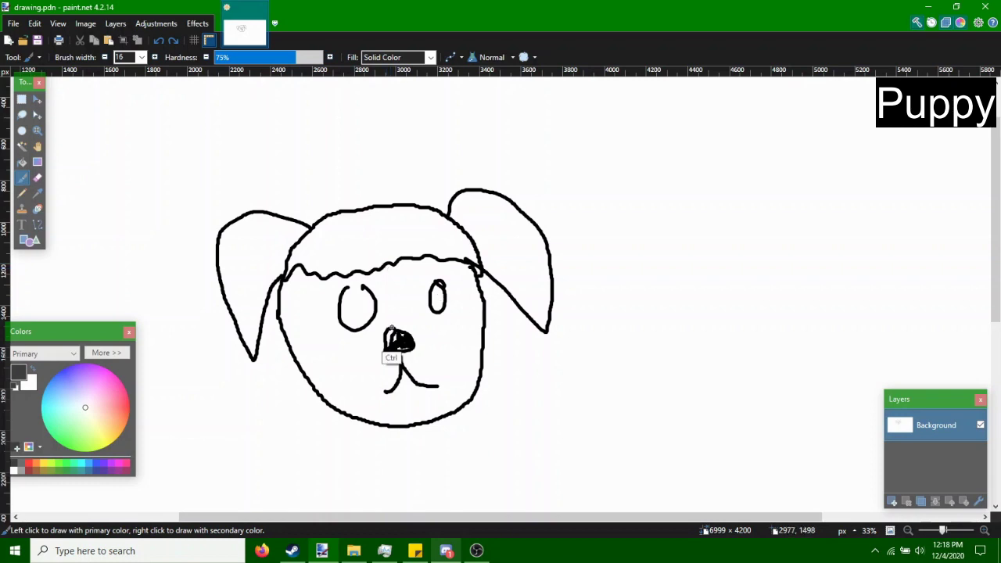
key(ctrl+z)
key(ctrl+z)
key(ctrl+z)
key(ctrl+z)
key(ctrl+z)
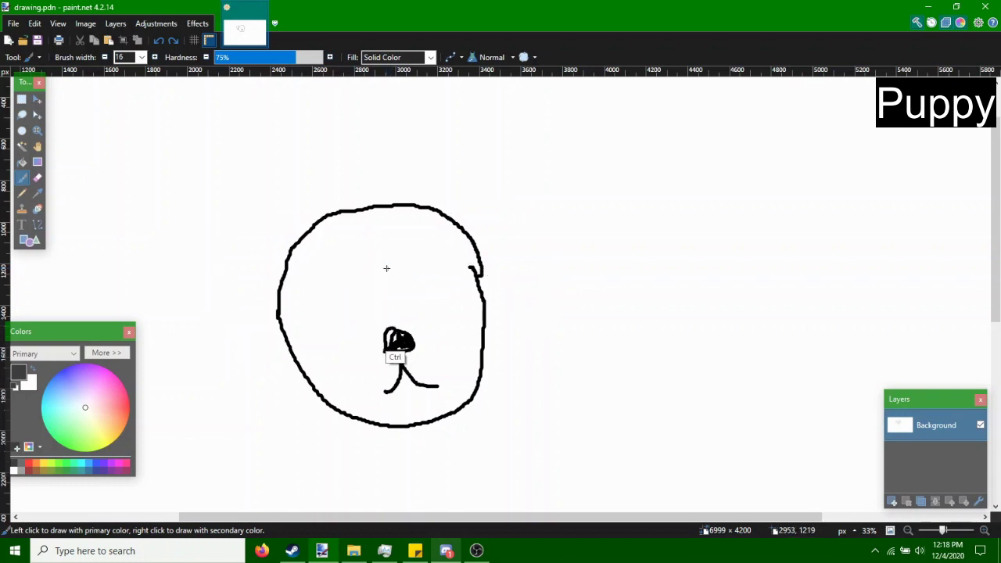
key(ctrl+z)
key(ctrl+z)
key(ctrl+z)
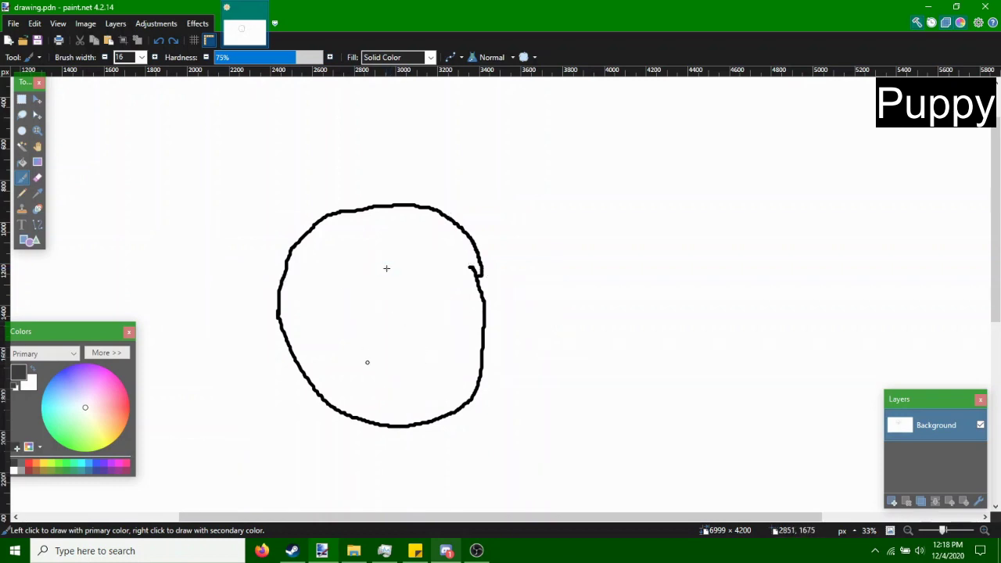
Draw a curved mouth, a hooked nose and a stroke on the face's left.
drag(357, 362, 436, 369)
drag(394, 307, 412, 347)
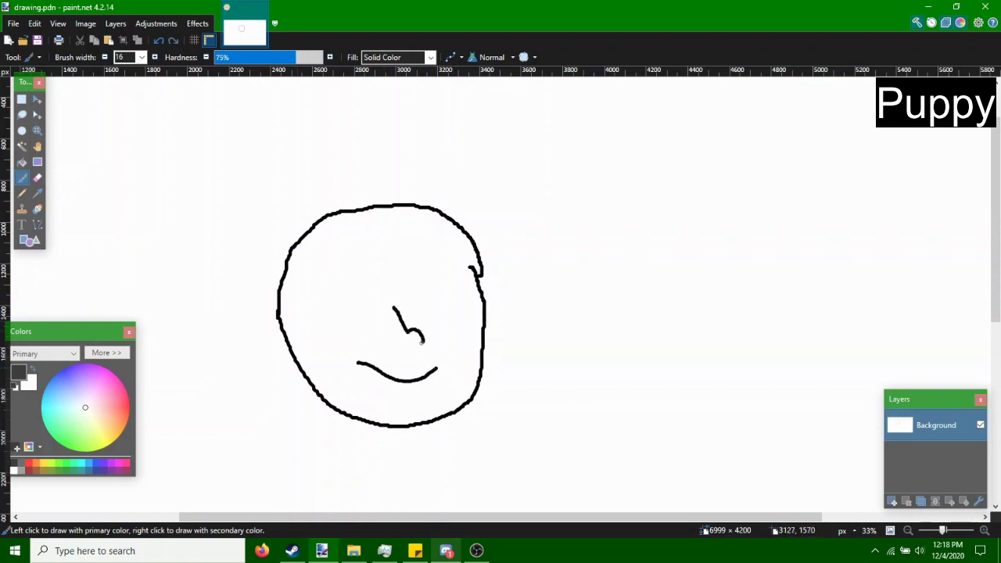
mouse_move(297, 356)
mouse_down()
mouse_move(338, 292)
mouse_move(485, 291)
mouse_up()
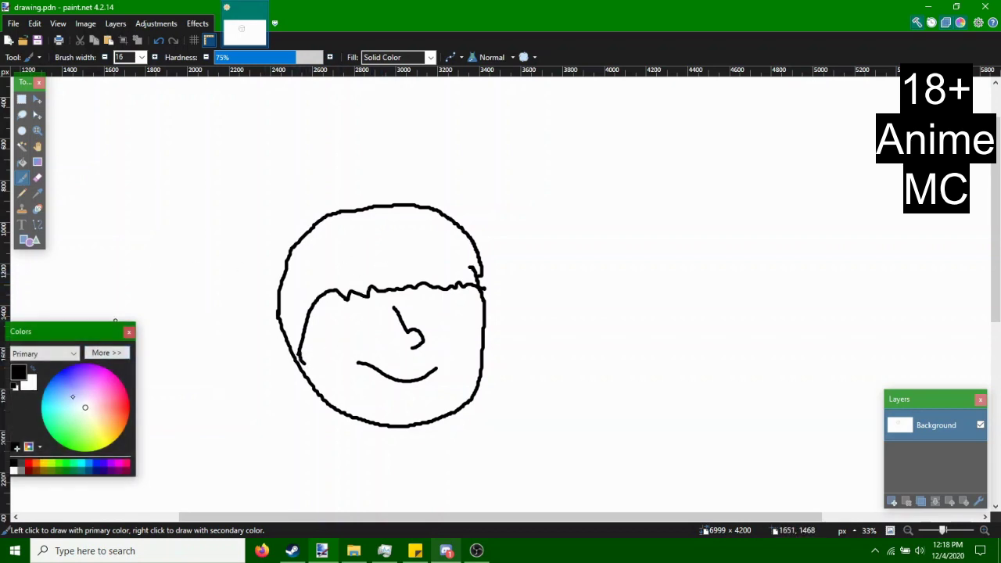
Pick brown and fill the head with the Paint Bucket, then undo the fill.
click(116, 353)
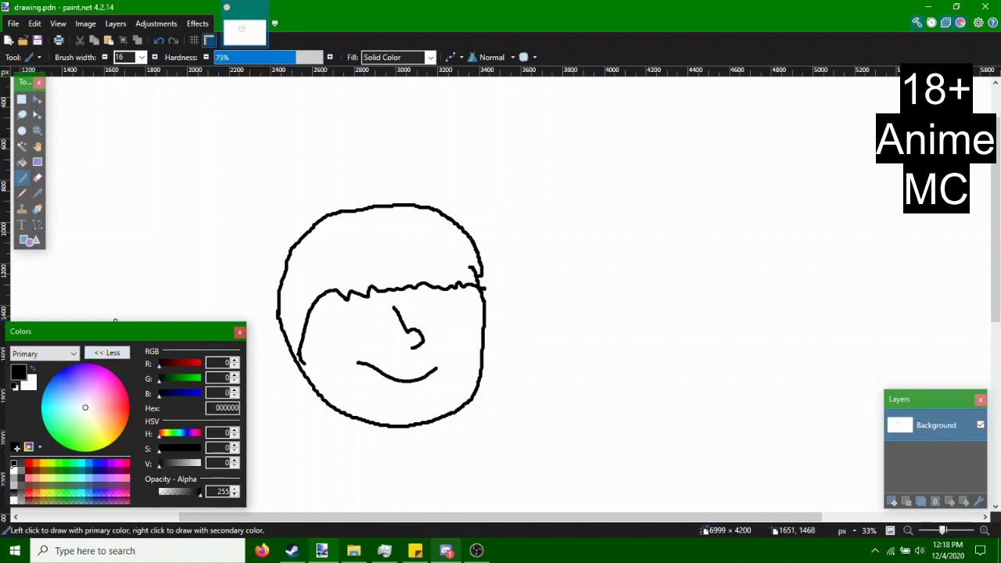
click(43, 470)
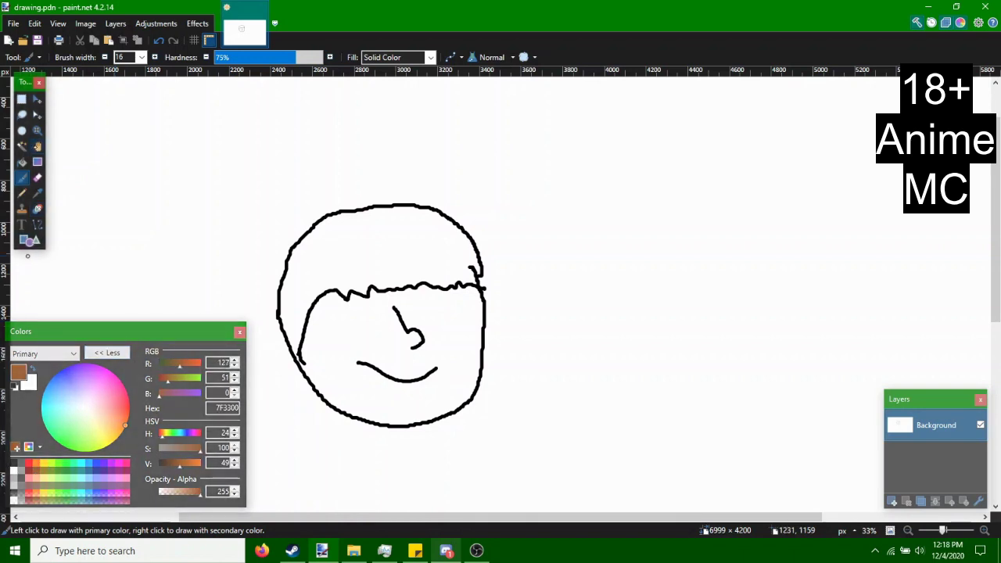
click(22, 162)
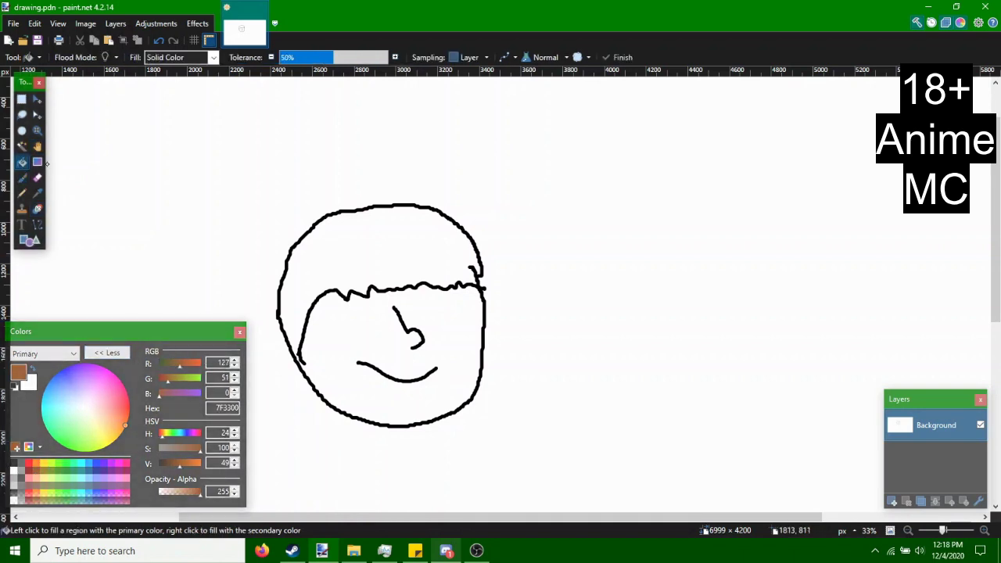
click(353, 261)
key(ctrl+z)
Return to the black Paintbrush, add a cheek stroke, then undo strokes until blank.
click(37, 193)
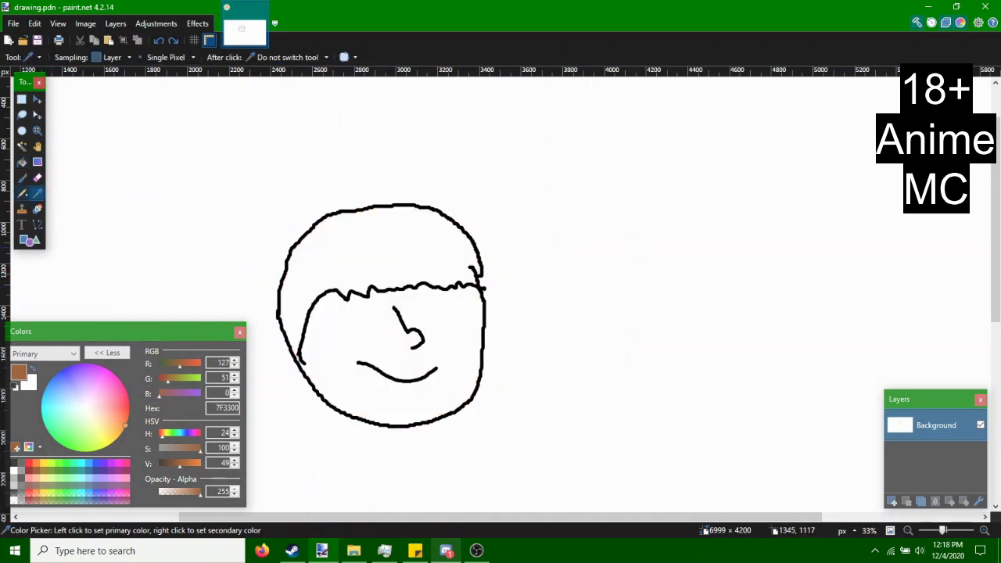
click(21, 178)
click(14, 463)
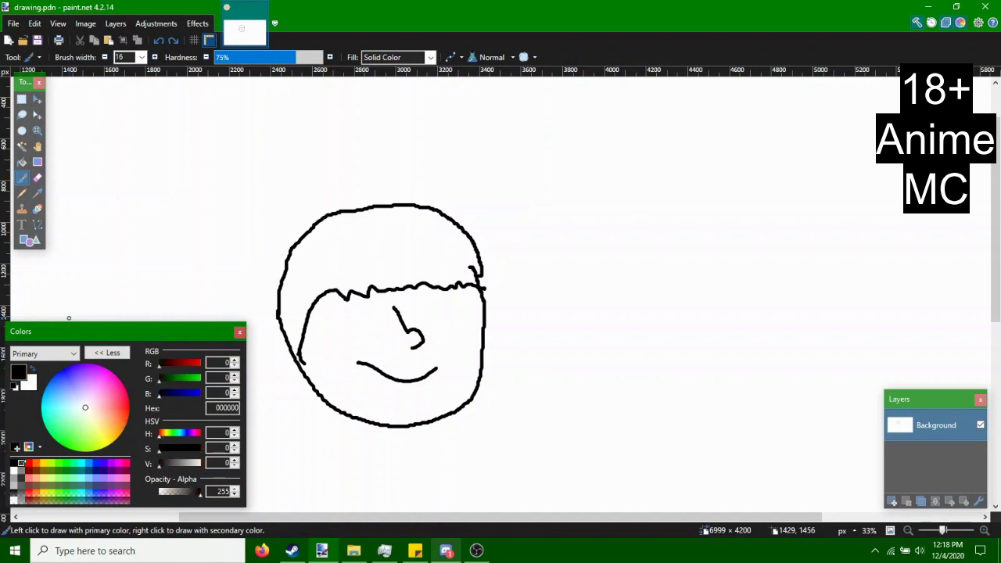
drag(297, 356, 314, 381)
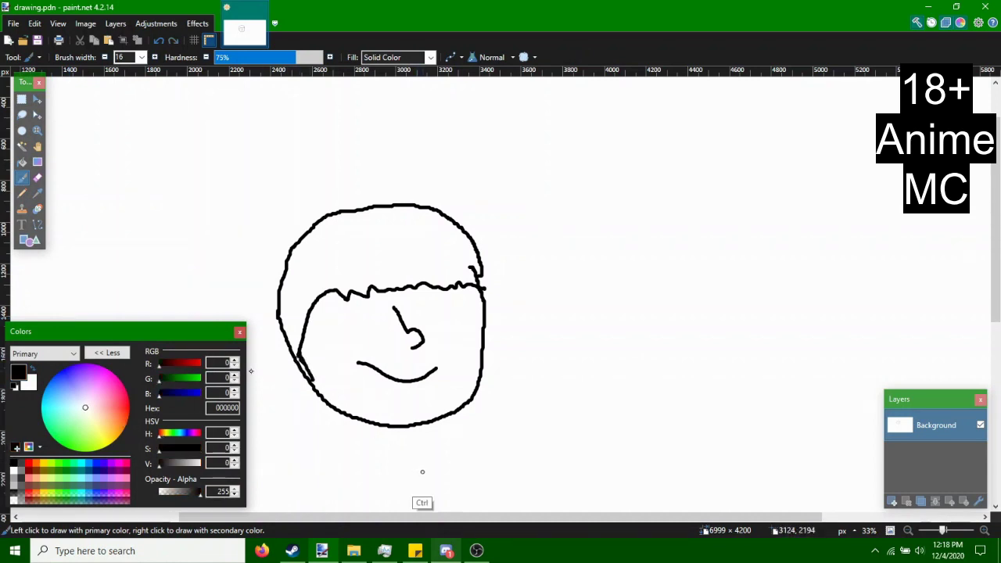
key(ctrl+z)
key(ctrl+z)
key(ctrl+z)
key(ctrl+z)
key(ctrl+z)
key(ctrl+z)
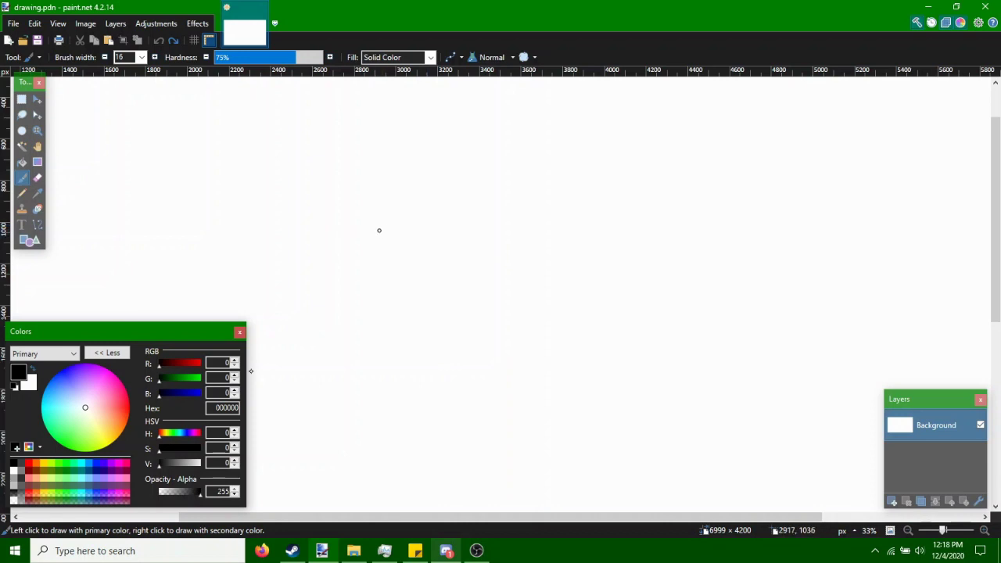
Draw the shoe outline and its top opening, removing a stray stroke below.
mouse_move(365, 195)
mouse_down()
mouse_move(364, 291)
mouse_move(531, 303)
mouse_move(633, 287)
mouse_move(582, 223)
mouse_move(494, 202)
mouse_move(359, 204)
mouse_up()
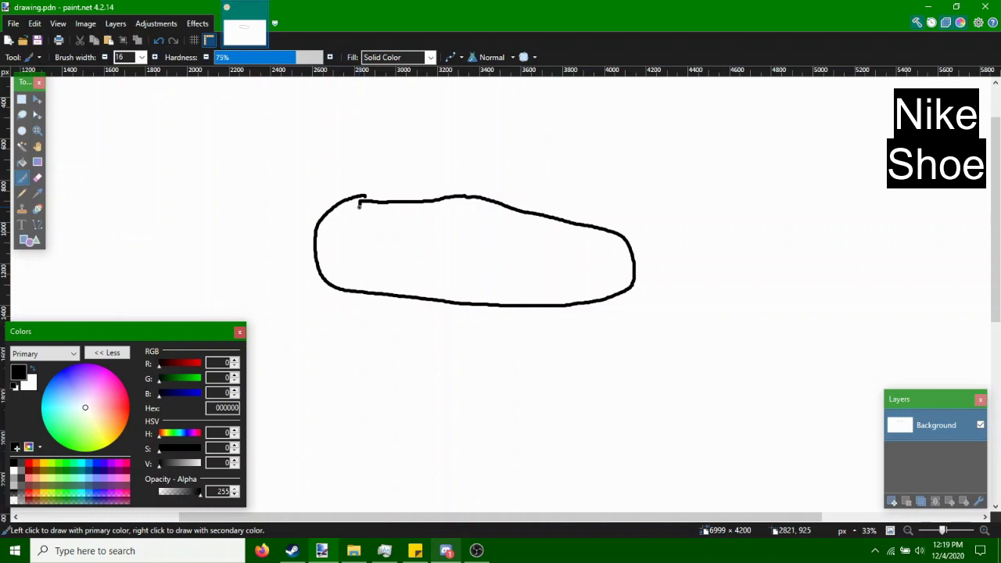
drag(433, 301, 423, 356)
key(ctrl+z)
drag(429, 340, 429, 345)
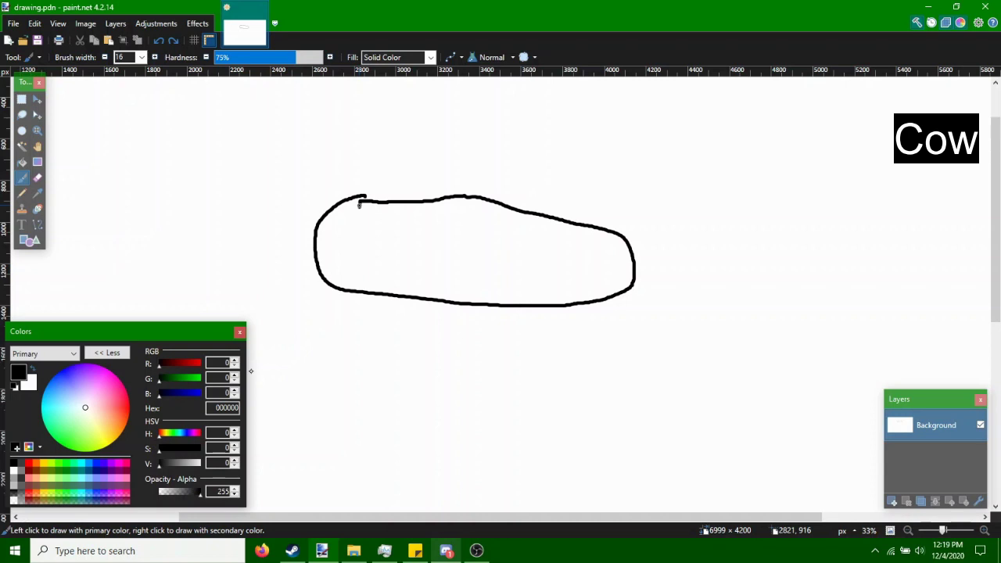
mouse_move(360, 201)
mouse_down()
mouse_move(430, 227)
mouse_move(447, 195)
mouse_up()
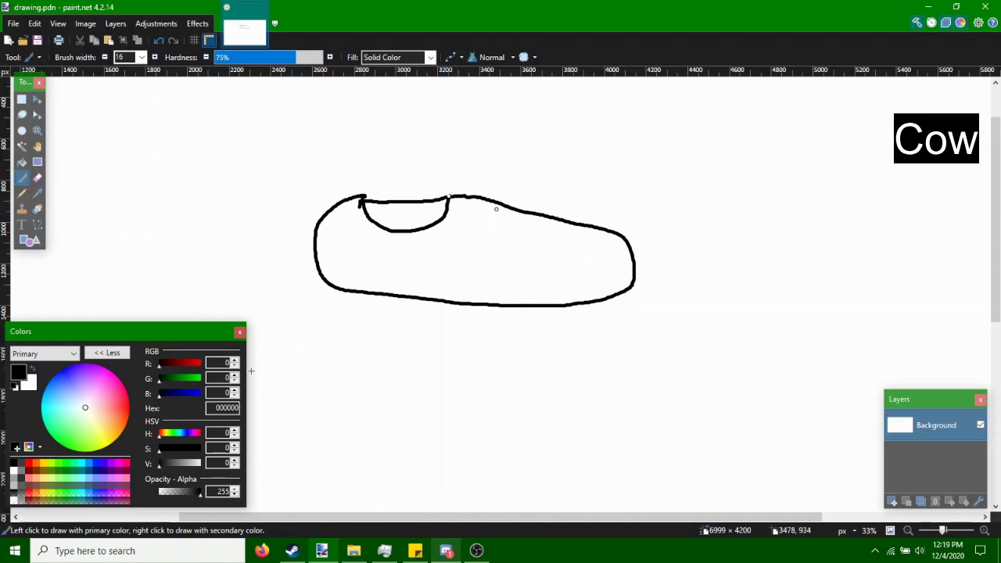
Add 'Nike' lettering, a bow-shaped lace, zigzags and a side stripe, undoing recent details.
mouse_move(340, 289)
mouse_down()
mouse_move(361, 292)
mouse_move(360, 276)
mouse_move(380, 294)
mouse_move(407, 273)
mouse_move(408, 289)
mouse_up()
click(375, 267)
mouse_move(422, 286)
mouse_down()
mouse_move(432, 284)
mouse_move(422, 293)
mouse_up()
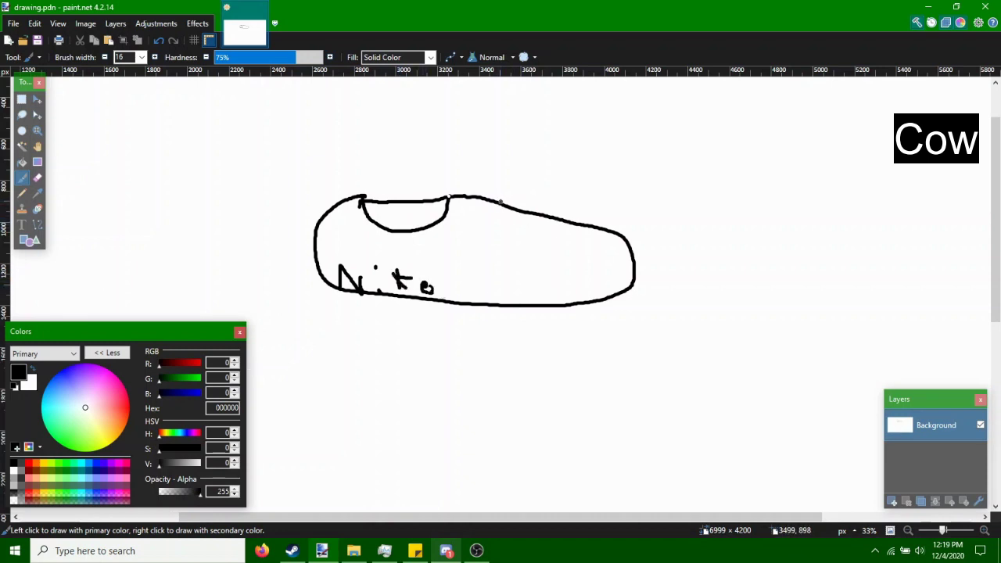
mouse_move(500, 201)
mouse_down()
mouse_move(526, 181)
mouse_move(507, 221)
mouse_move(480, 182)
mouse_move(503, 216)
mouse_up()
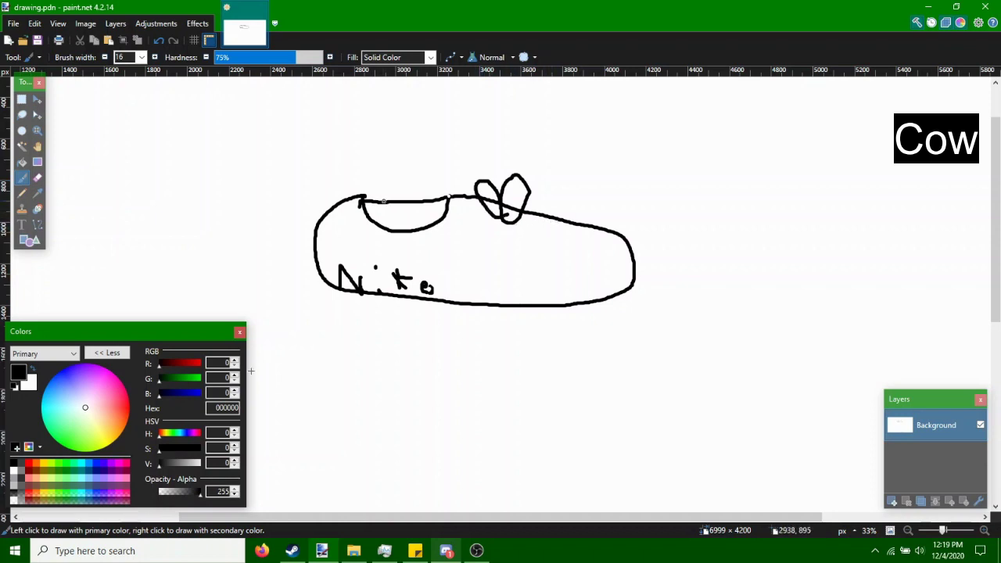
mouse_move(377, 208)
mouse_down()
mouse_move(403, 231)
mouse_move(444, 200)
mouse_move(400, 213)
mouse_move(428, 217)
mouse_up()
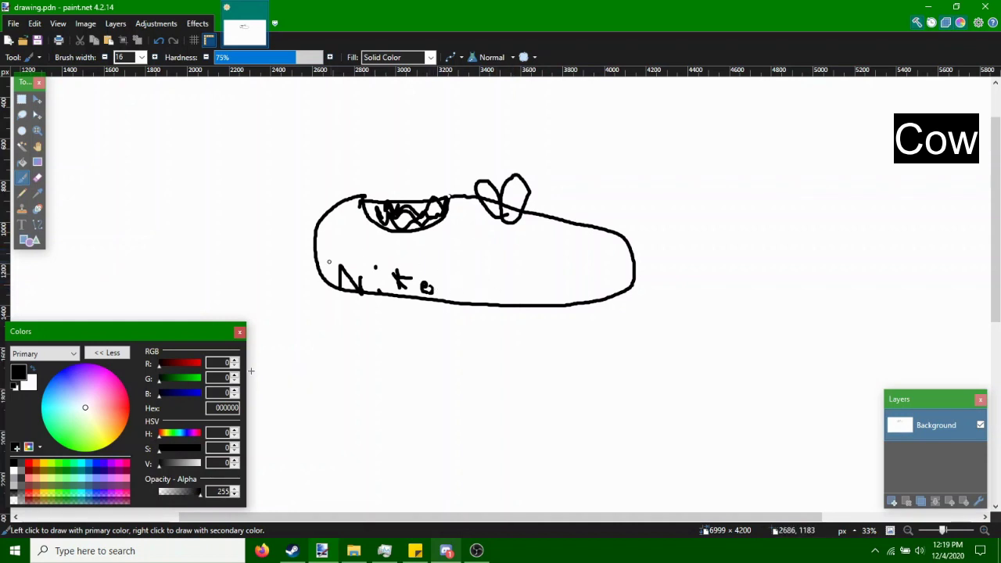
drag(324, 257, 616, 292)
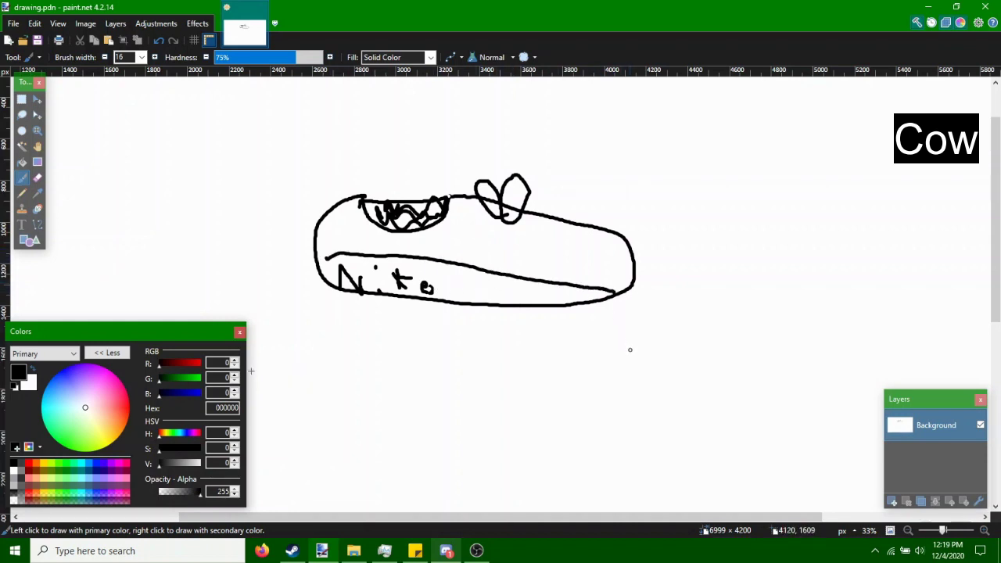
key(ctrl+z)
Undo back to the plain oval and draw three legs under it.
key(ctrl+z)
key(ctrl+z)
key(ctrl+z)
key(ctrl+z)
key(ctrl+z)
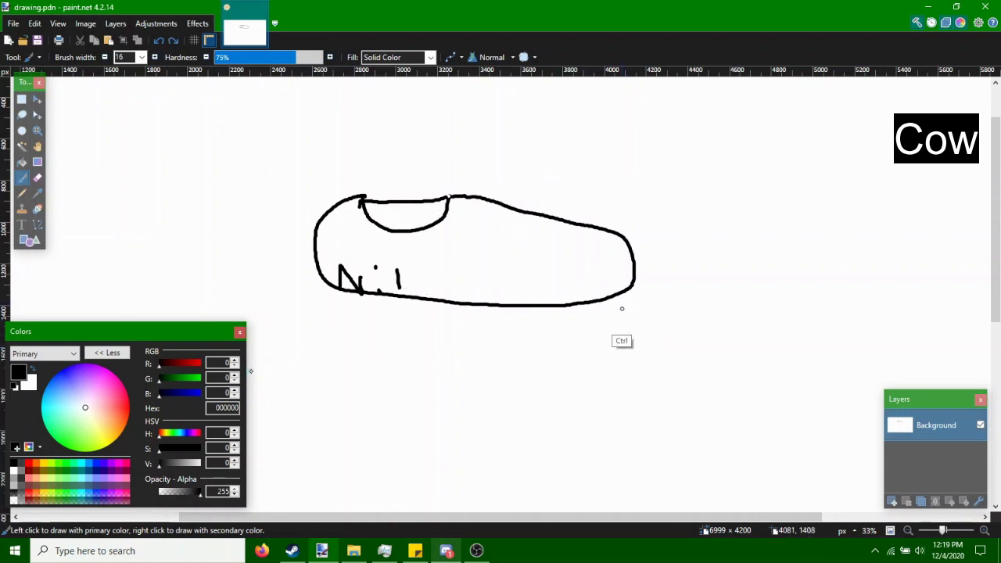
key(ctrl+z)
key(ctrl+z)
key(ctrl+z)
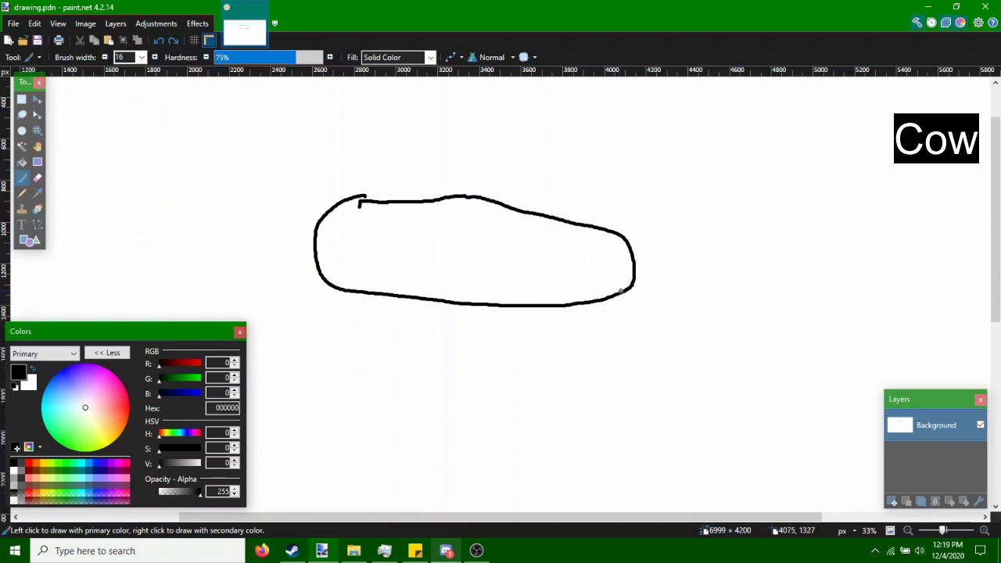
drag(620, 291, 625, 409)
mouse_move(576, 304)
mouse_down()
mouse_move(580, 349)
mouse_move(614, 412)
mouse_move(625, 412)
mouse_up()
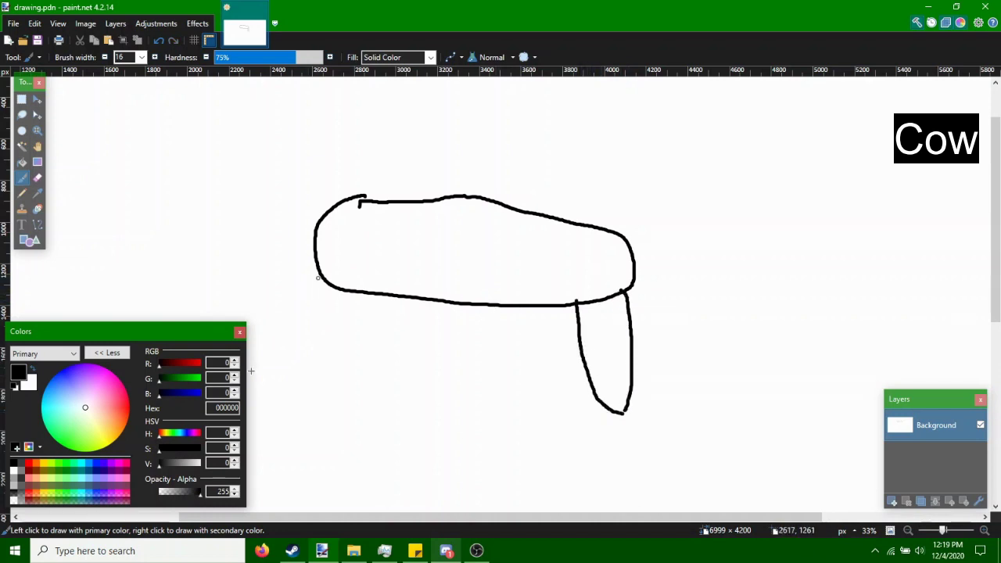
mouse_move(328, 283)
mouse_down()
mouse_move(334, 375)
mouse_move(379, 373)
mouse_move(371, 294)
mouse_move(402, 357)
mouse_move(434, 355)
mouse_move(429, 297)
mouse_up()
mouse_move(522, 307)
mouse_down()
mouse_move(539, 358)
mouse_move(564, 321)
mouse_up()
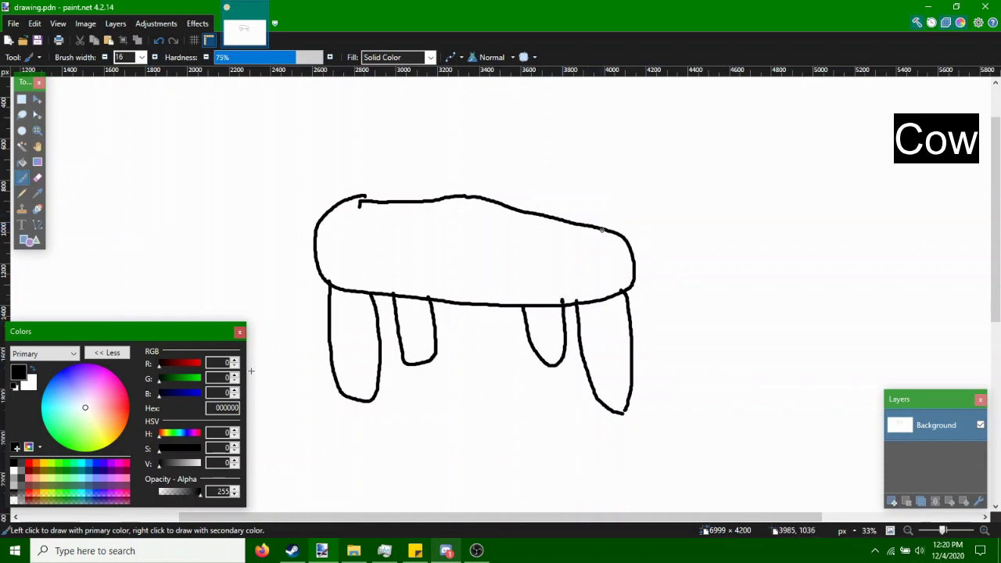
Try and undo a head outline, then add a curly tail, nostril and eye.
mouse_move(615, 232)
mouse_down()
mouse_move(650, 246)
mouse_move(712, 232)
mouse_move(721, 169)
mouse_move(632, 150)
mouse_move(612, 225)
mouse_move(635, 247)
mouse_move(698, 261)
mouse_move(755, 255)
mouse_move(740, 222)
mouse_move(678, 210)
mouse_move(633, 168)
mouse_move(623, 242)
mouse_up()
key(ctrl+z)
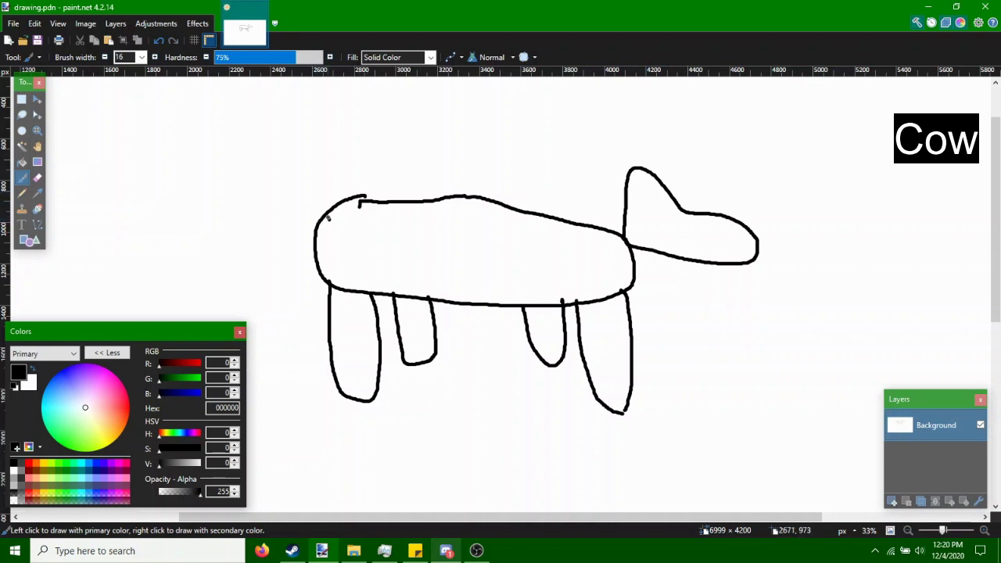
mouse_move(328, 218)
mouse_down()
mouse_move(288, 193)
mouse_move(249, 221)
mouse_move(265, 219)
mouse_up()
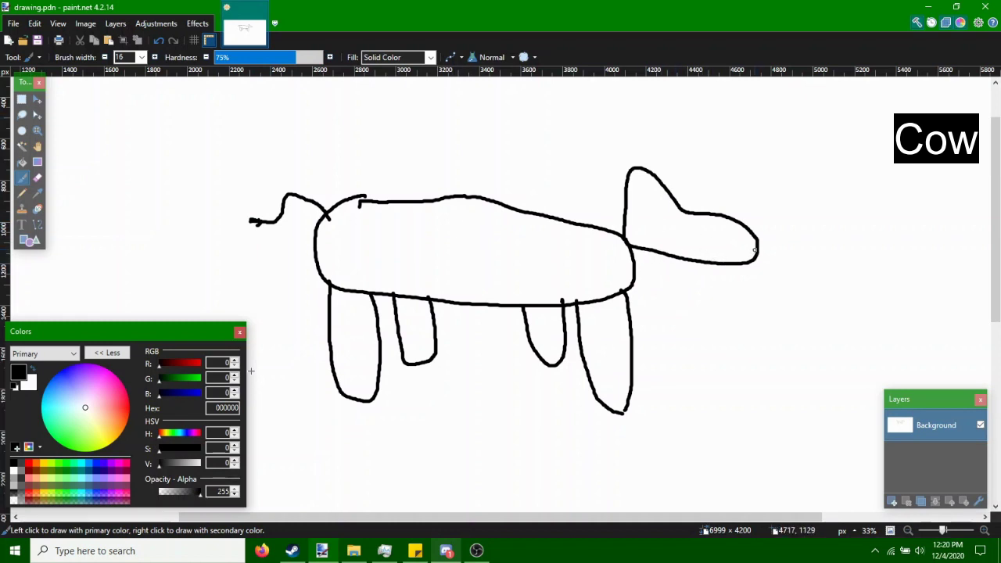
mouse_move(755, 248)
mouse_down()
mouse_move(730, 241)
mouse_move(715, 218)
mouse_up()
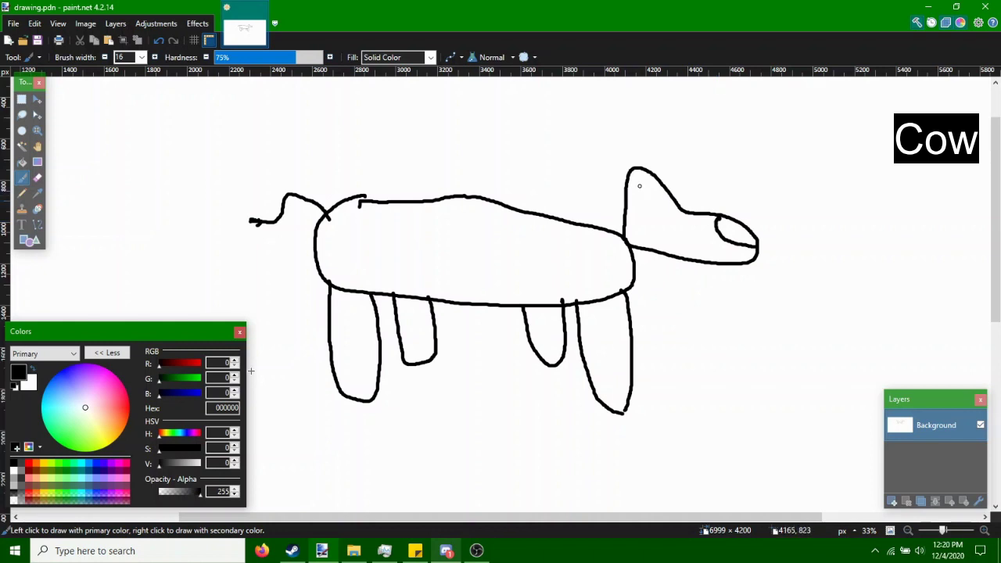
mouse_move(660, 182)
mouse_down()
mouse_move(651, 205)
mouse_move(669, 204)
mouse_move(665, 186)
mouse_up()
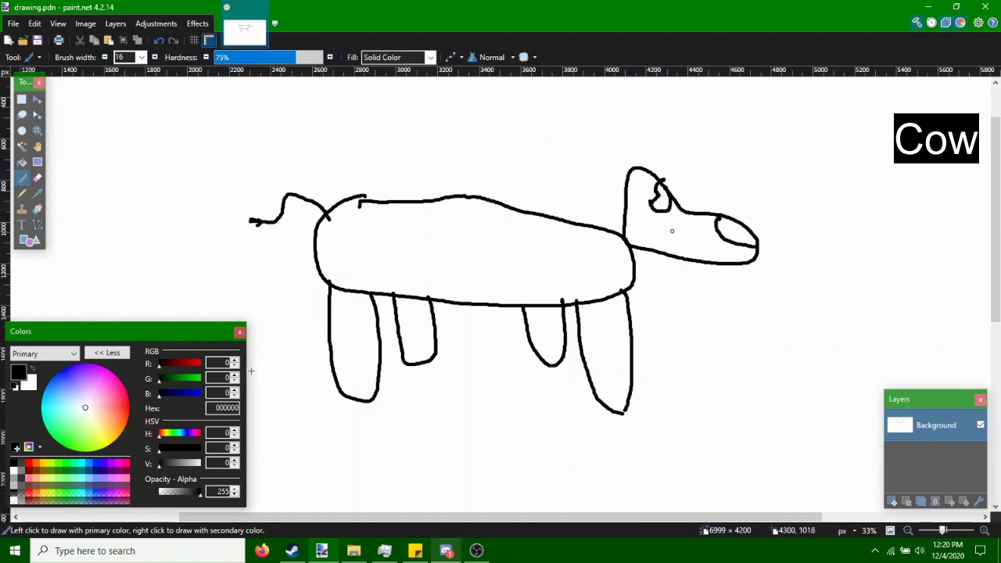
Paint black spots across the cow's body and fill in its eye.
mouse_move(540, 244)
mouse_down()
mouse_move(541, 266)
mouse_move(552, 250)
mouse_up()
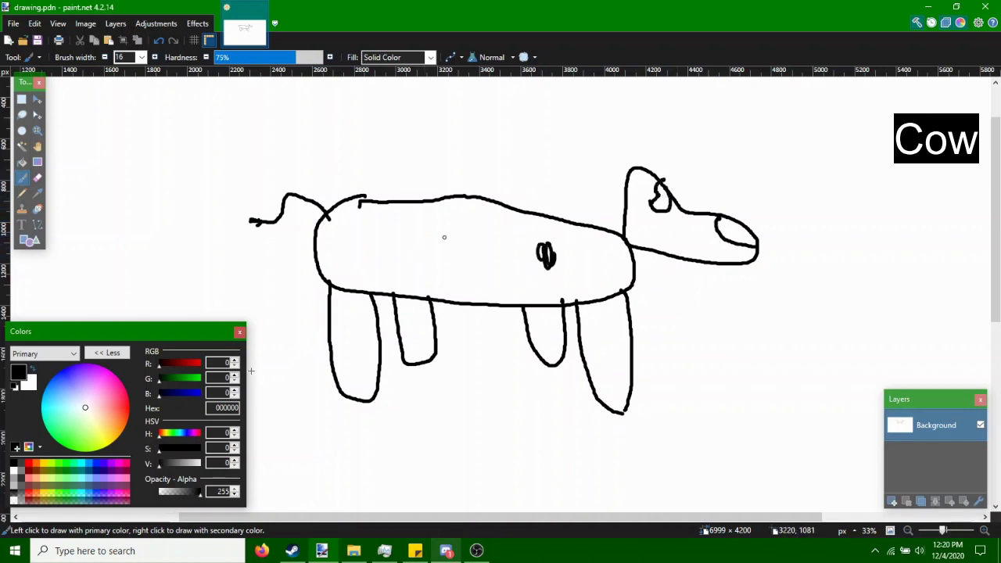
drag(453, 216, 468, 244)
drag(378, 235, 367, 256)
drag(435, 283, 453, 291)
drag(612, 243, 614, 279)
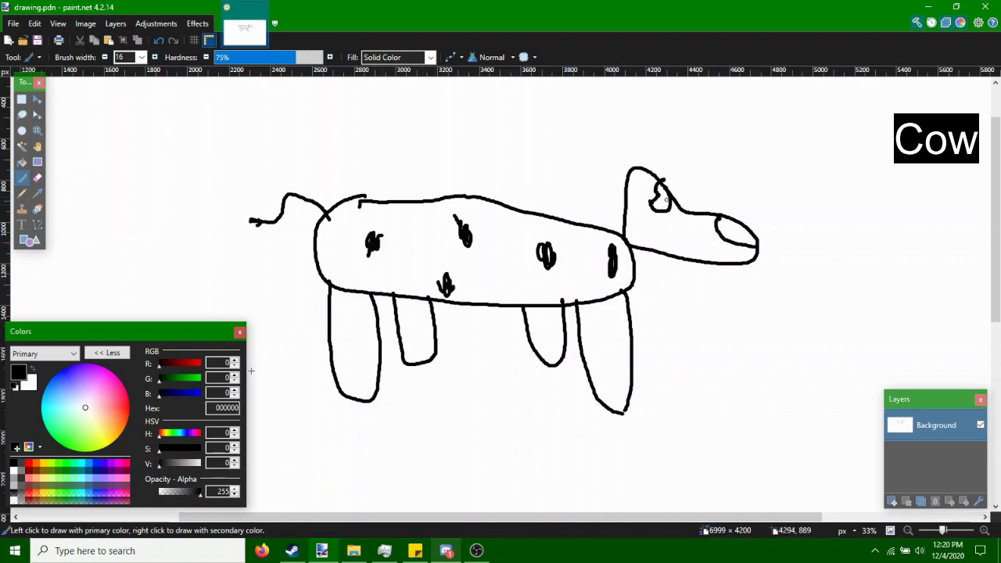
mouse_move(661, 193)
mouse_down()
mouse_move(660, 208)
mouse_move(666, 179)
mouse_move(666, 197)
mouse_up()
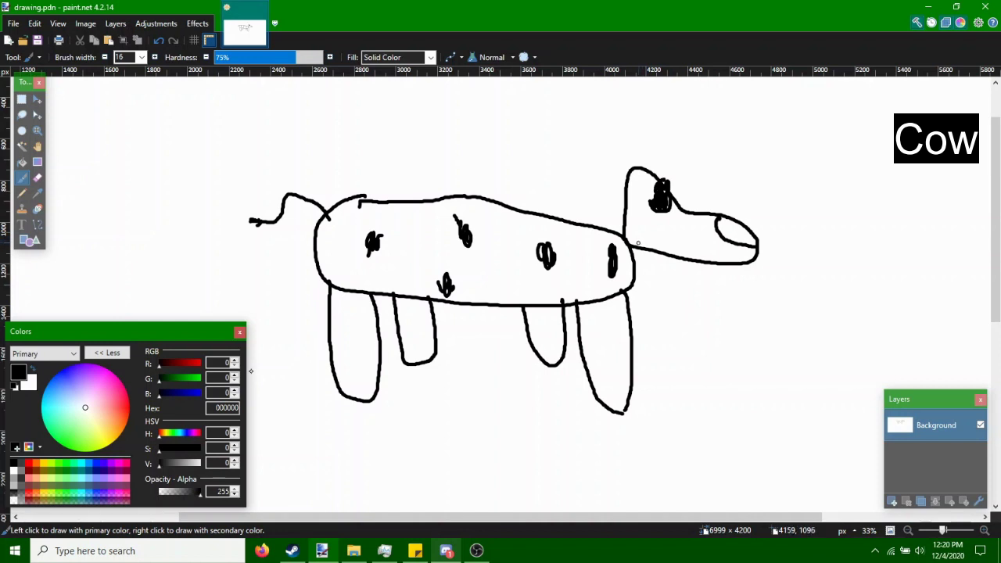
Undo the cow entirely, then draw and undo two trial strokes.
key(ctrl+z)
key(ctrl+z)
key(ctrl+z)
key(ctrl+z)
key(ctrl+z)
key(ctrl+z)
key(ctrl+z)
key(ctrl+z)
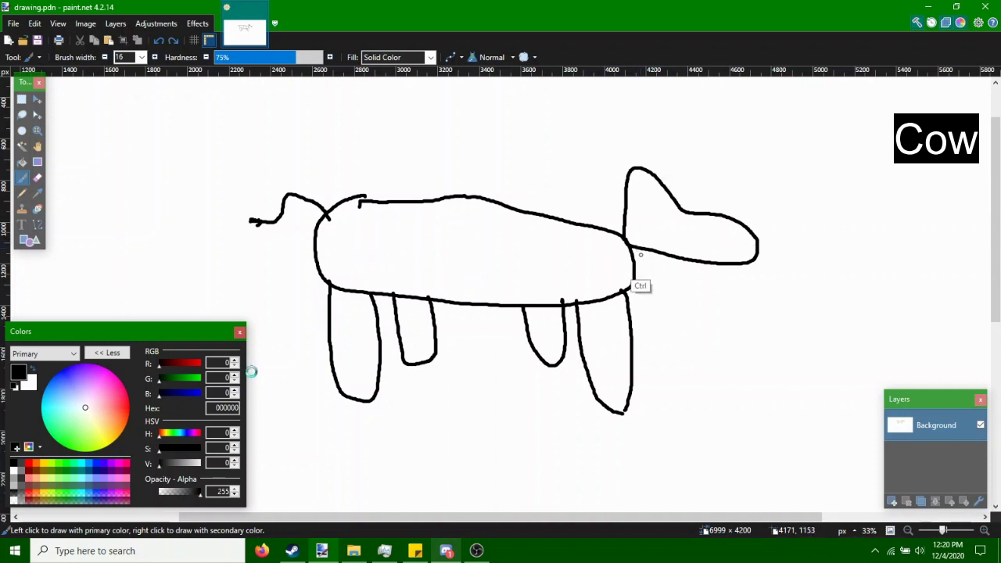
key(ctrl+z)
key(ctrl+z)
key(ctrl+z)
key(ctrl+z)
key(ctrl+z)
key(ctrl+z)
key(ctrl+z)
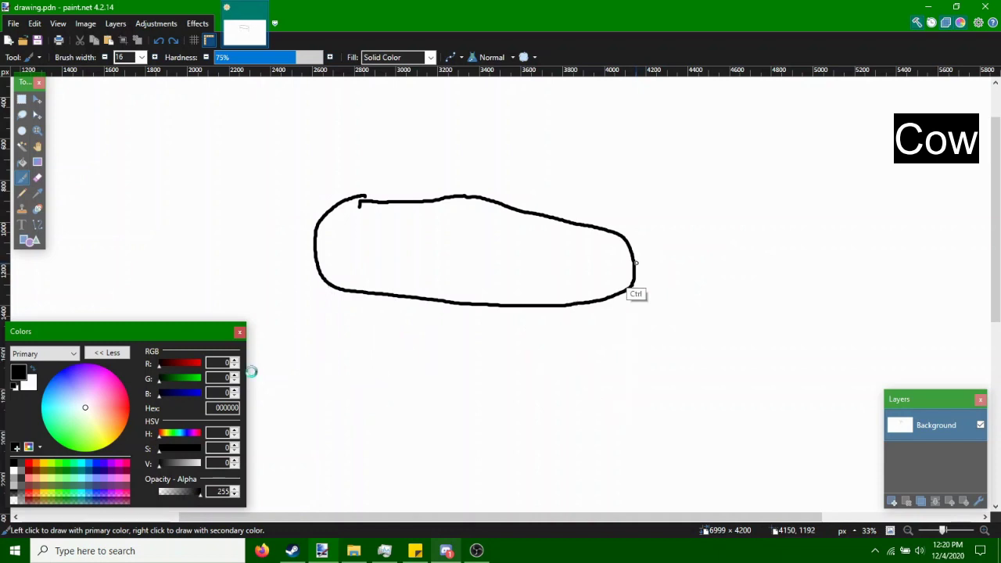
key(ctrl+z)
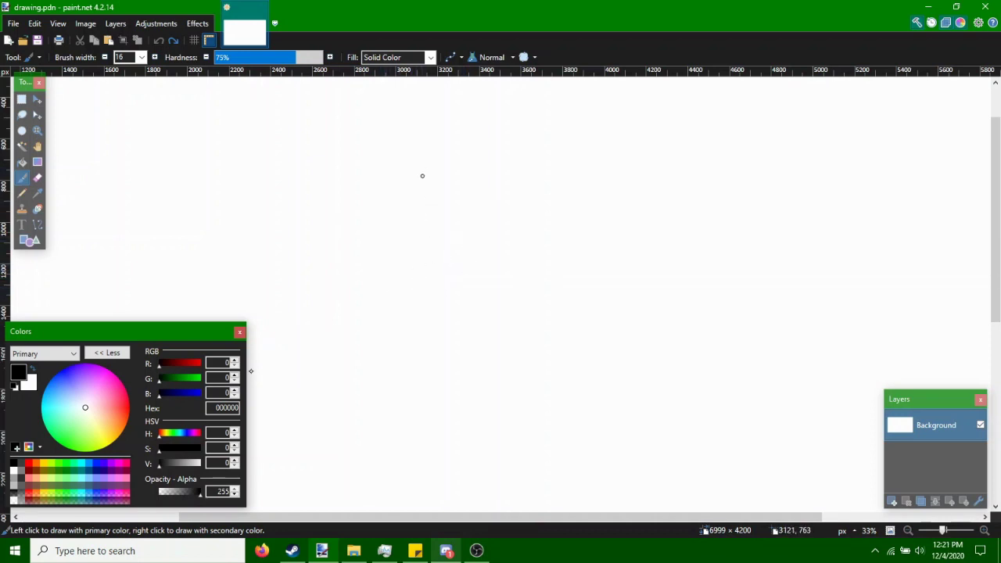
mouse_move(426, 168)
mouse_down()
mouse_move(442, 216)
mouse_move(489, 205)
mouse_move(491, 155)
mouse_up()
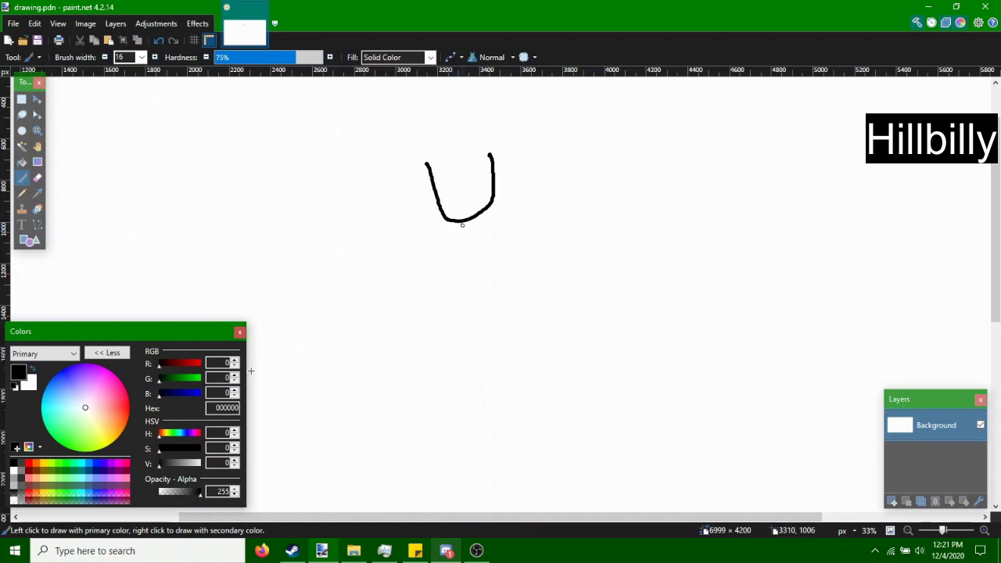
drag(636, 315, 670, 364)
key(ctrl+z)
key(ctrl+z)
Draw a U-shaped face with hair, two oval eyes, a mouth and neck.
mouse_move(443, 185)
mouse_down()
mouse_move(514, 139)
mouse_move(443, 186)
mouse_up()
mouse_move(516, 140)
mouse_down()
mouse_move(445, 119)
mouse_move(480, 229)
mouse_up()
drag(470, 167, 471, 167)
drag(504, 167, 501, 179)
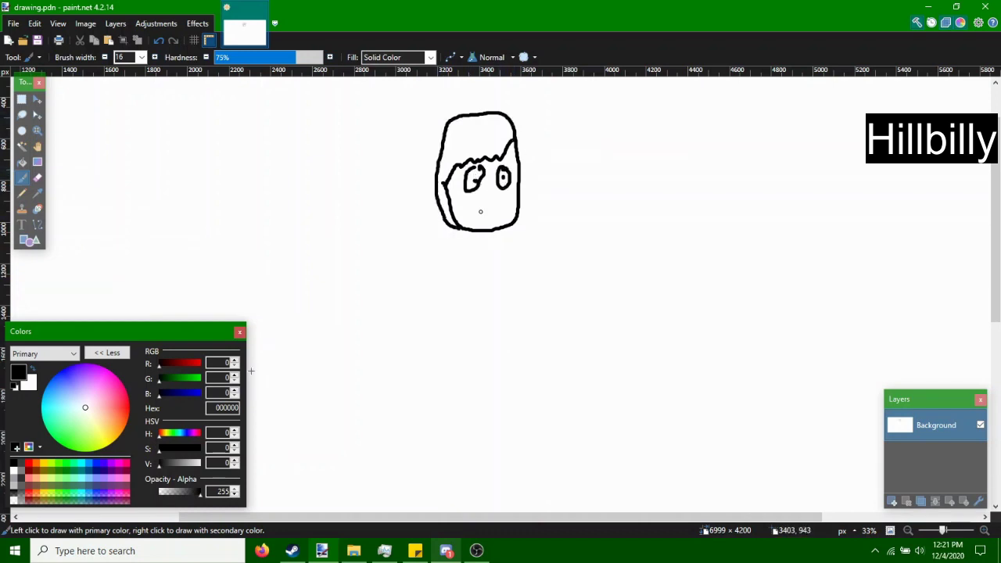
drag(473, 219, 500, 218)
mouse_move(479, 232)
mouse_down()
mouse_move(494, 246)
mouse_move(500, 320)
mouse_move(466, 330)
mouse_move(529, 332)
mouse_up()
Draw the body with overall straps and a bib pocket, undoing misplaced lines.
key(ctrl+z)
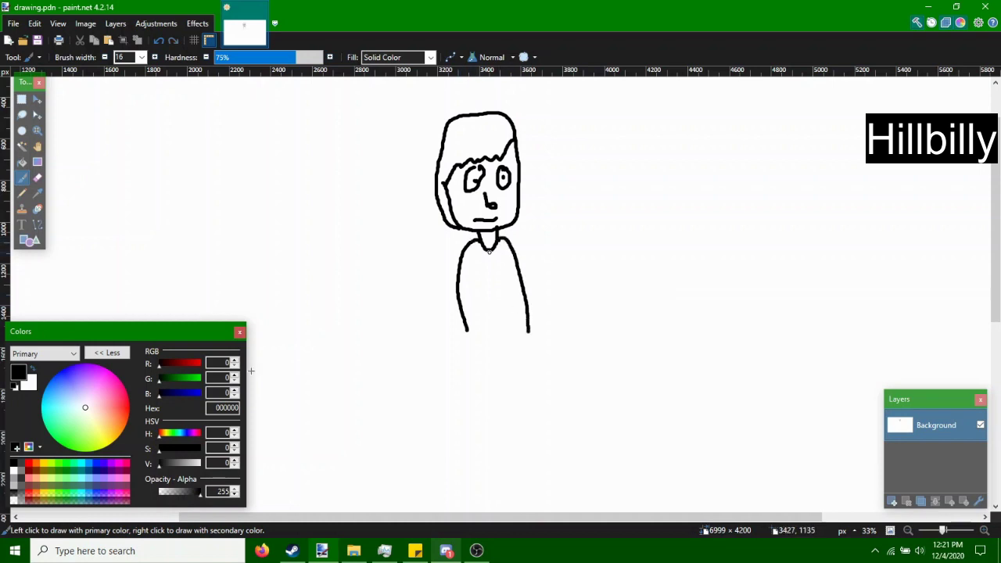
mouse_move(482, 246)
mouse_down()
mouse_move(469, 275)
mouse_move(510, 269)
mouse_move(483, 274)
mouse_up()
key(ctrl+z)
key(ctrl+z)
key(ctrl+z)
drag(475, 244, 472, 274)
mouse_move(511, 240)
mouse_down()
mouse_move(505, 275)
mouse_move(517, 268)
mouse_up()
mouse_move(475, 300)
mouse_down()
mouse_move(493, 327)
mouse_move(472, 356)
mouse_move(485, 422)
mouse_up()
Add legs and a foot, both arms, a waving right hand and small left hand.
drag(501, 340, 515, 416)
drag(528, 330, 551, 410)
mouse_move(486, 422)
mouse_down()
mouse_move(494, 447)
mouse_move(513, 414)
mouse_move(552, 412)
mouse_up()
drag(463, 251, 455, 289)
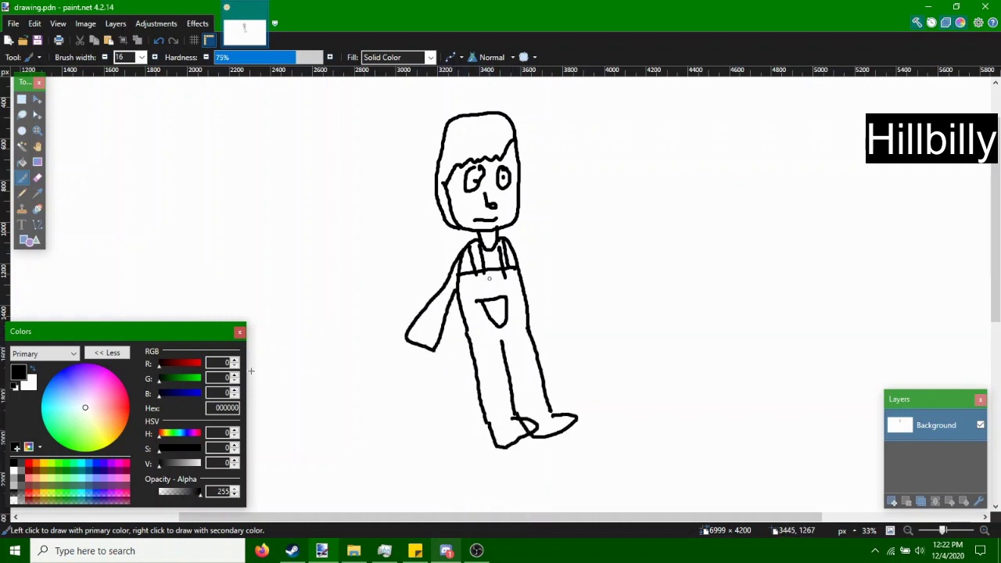
drag(508, 249, 574, 221)
mouse_move(518, 273)
mouse_down()
mouse_move(591, 226)
mouse_move(577, 196)
mouse_move(603, 222)
mouse_up()
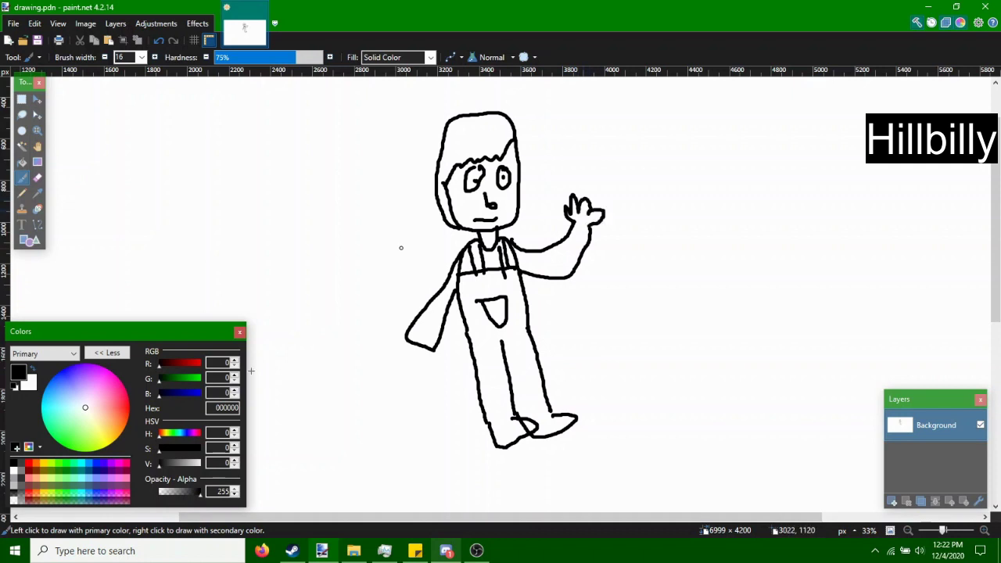
mouse_move(407, 327)
mouse_down()
mouse_move(391, 338)
mouse_move(422, 367)
mouse_move(444, 358)
mouse_up()
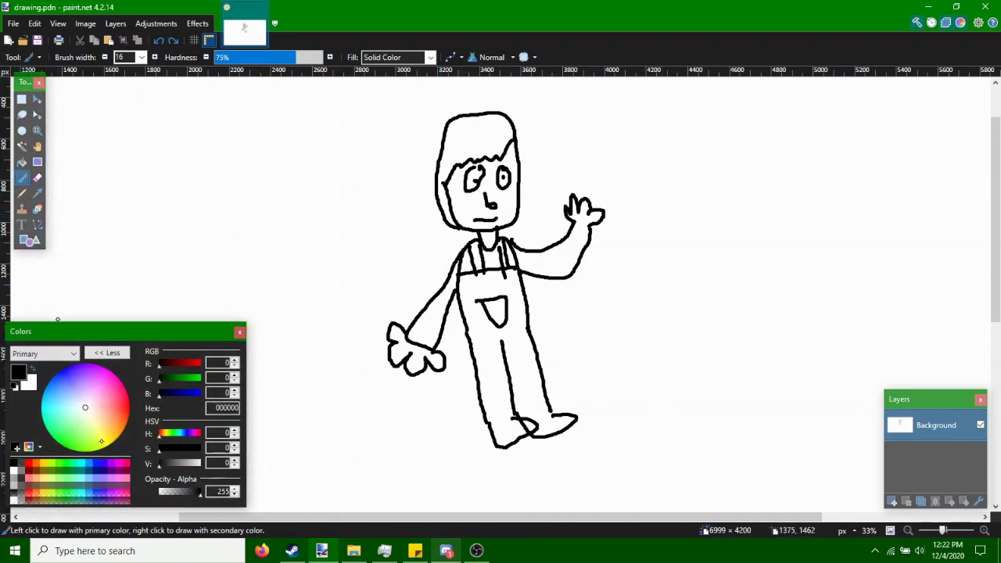
Try a bright blue fill on the overalls, then undo it after it floods the background.
click(104, 461)
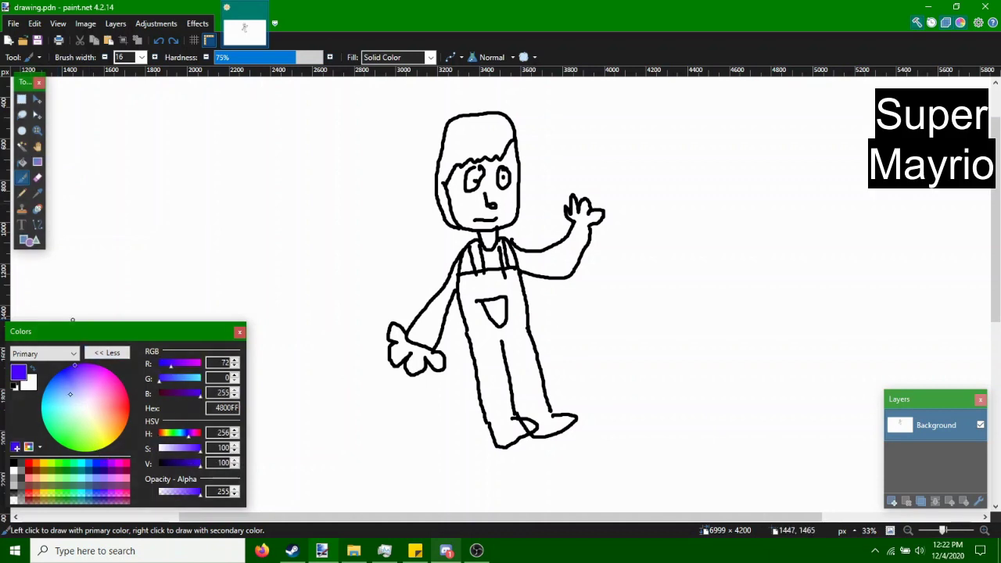
click(95, 462)
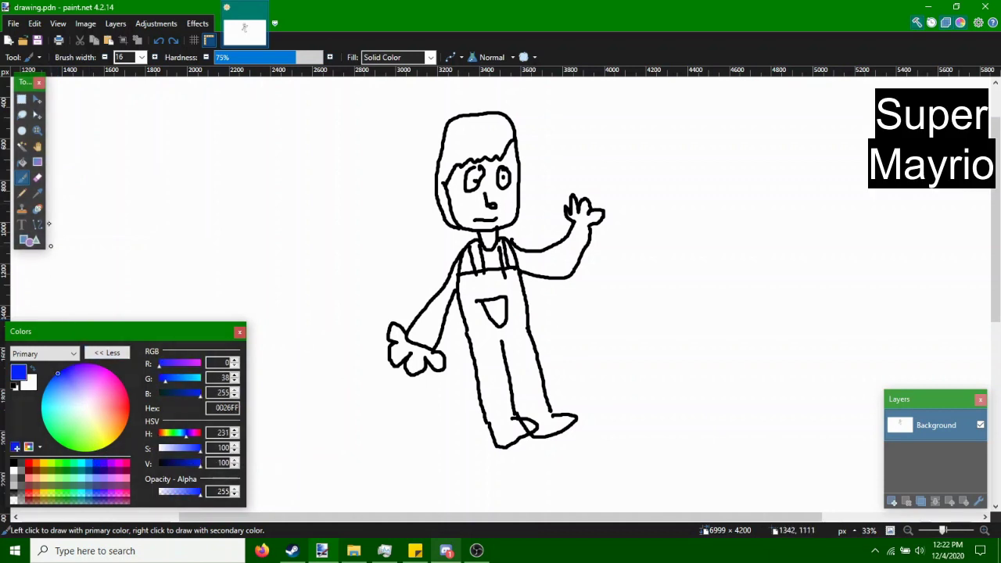
click(22, 161)
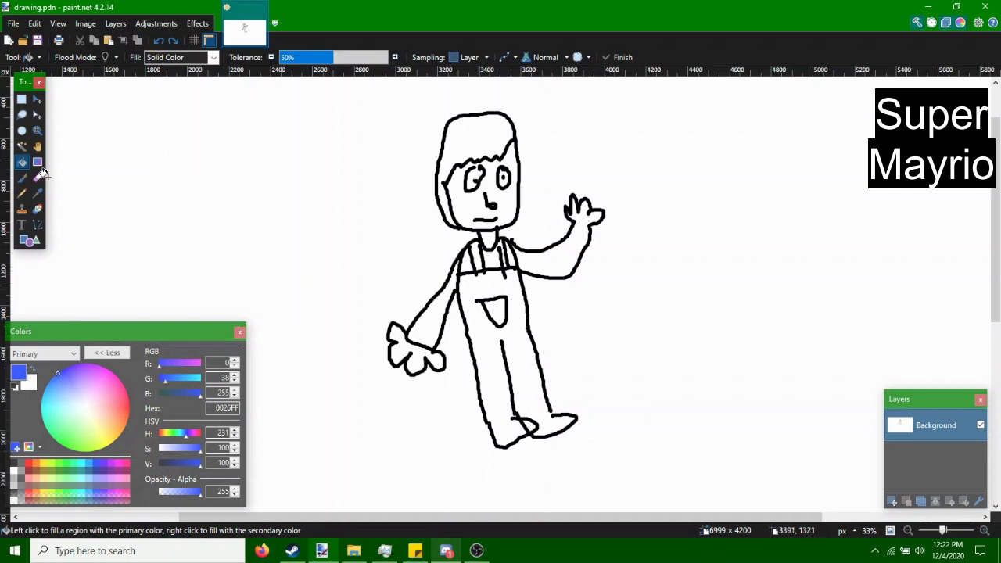
click(474, 285)
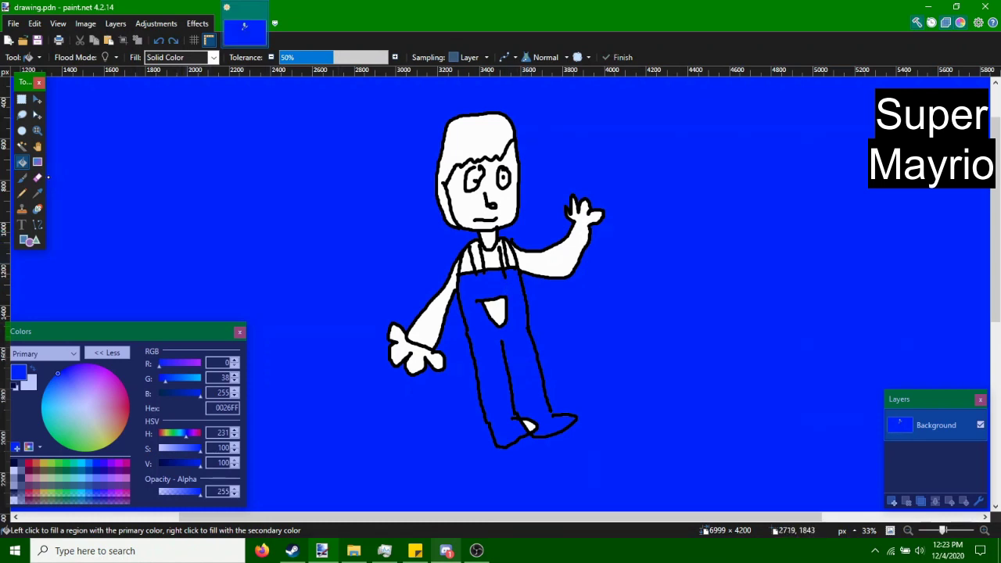
key(ctrl)
key(ctrl+z)
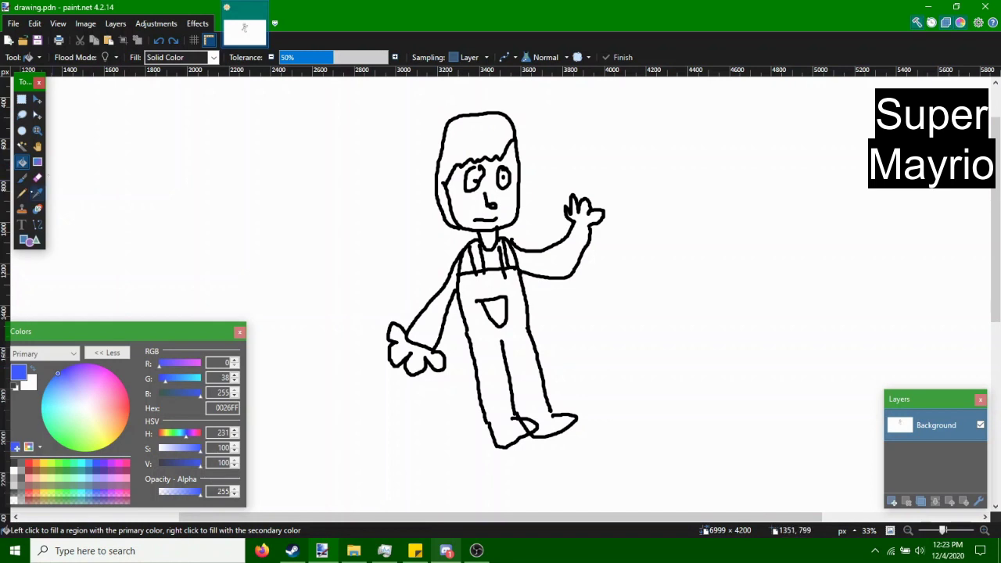
Fill the overalls dark blue 21007F.
click(22, 178)
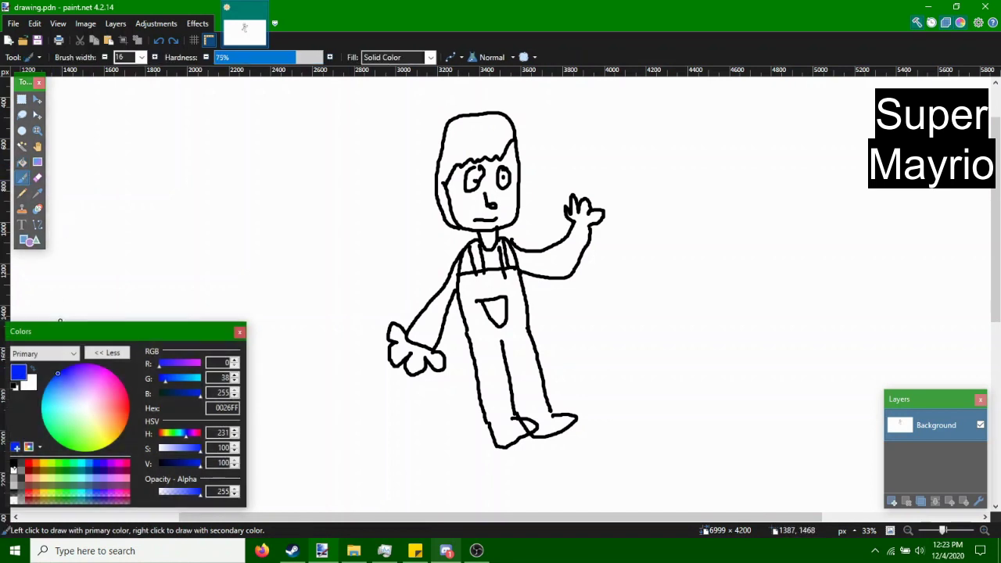
click(14, 464)
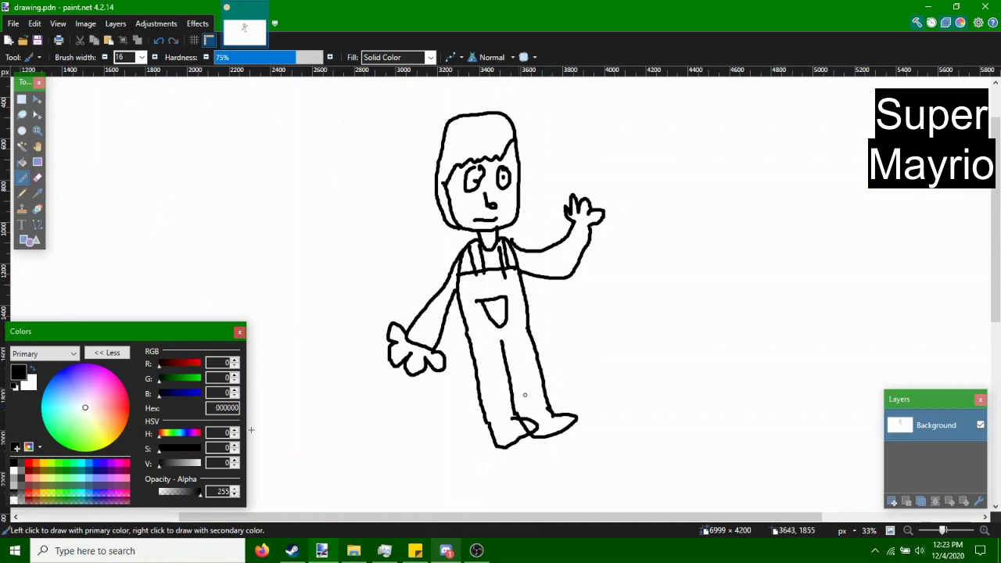
click(22, 162)
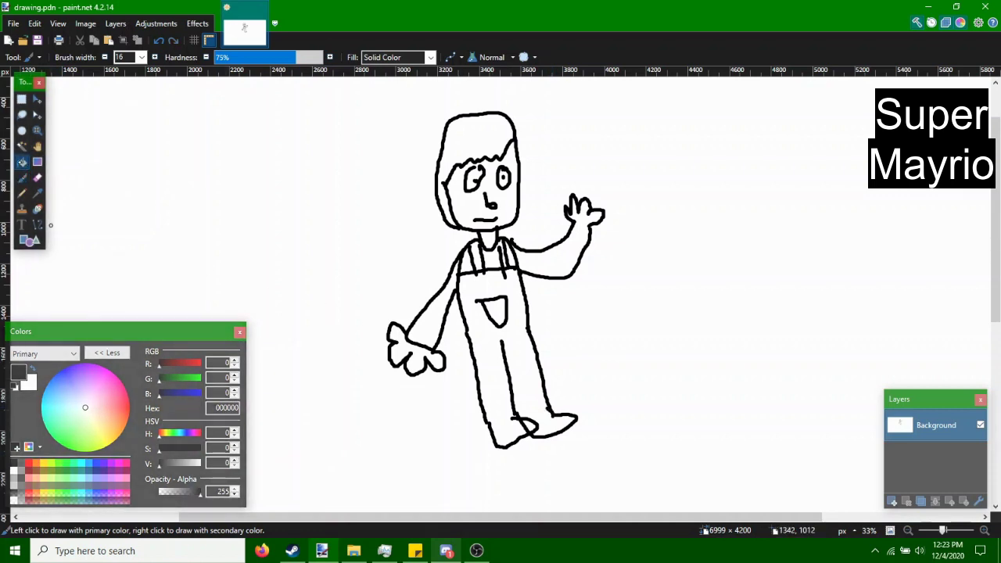
click(103, 469)
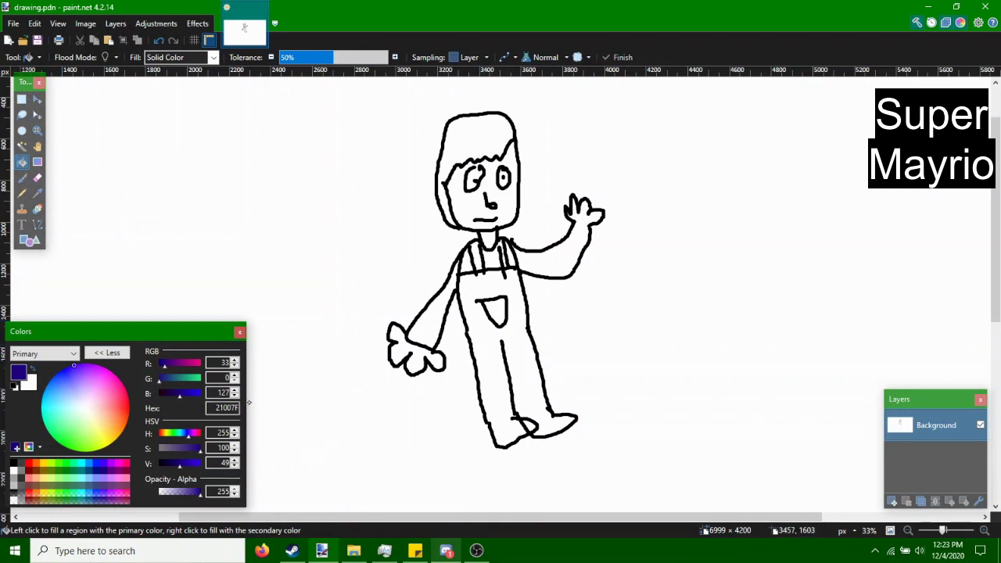
click(502, 359)
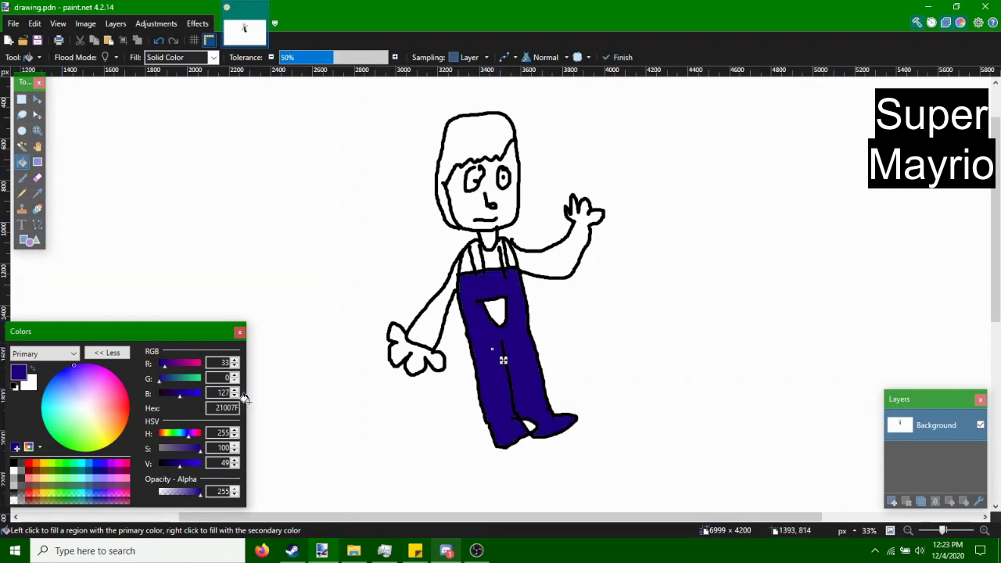
Fill the sleeves, chest and shoulders red, redoing the fills that went wrong.
click(29, 463)
click(439, 307)
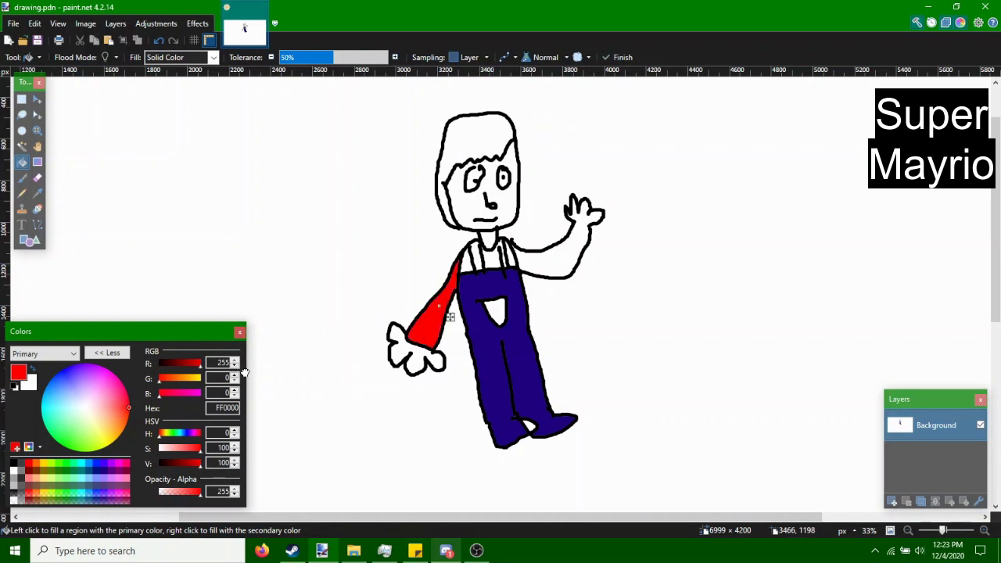
click(493, 256)
click(562, 270)
click(472, 266)
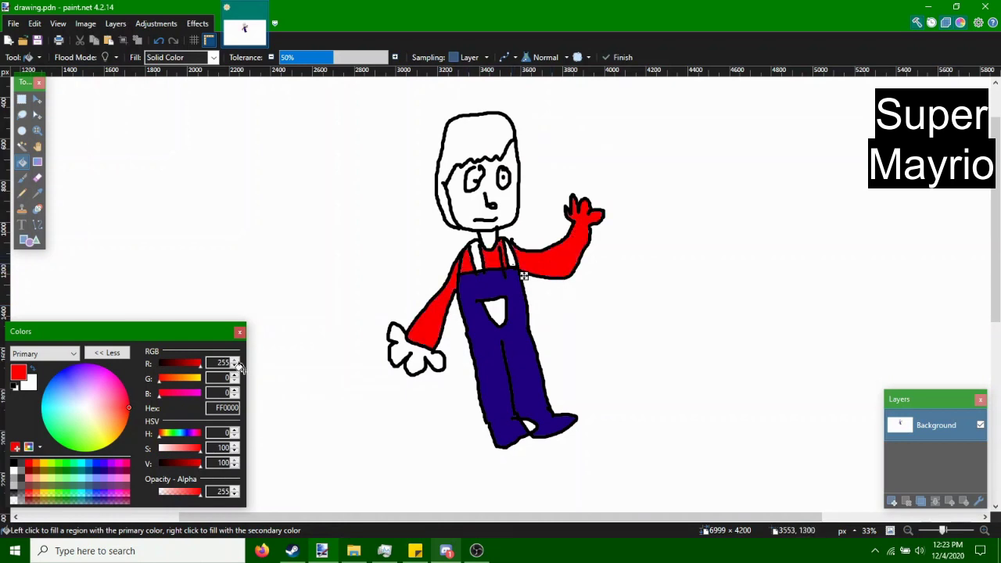
key(ctrl+z)
key(ctrl+z)
key(ctrl+z)
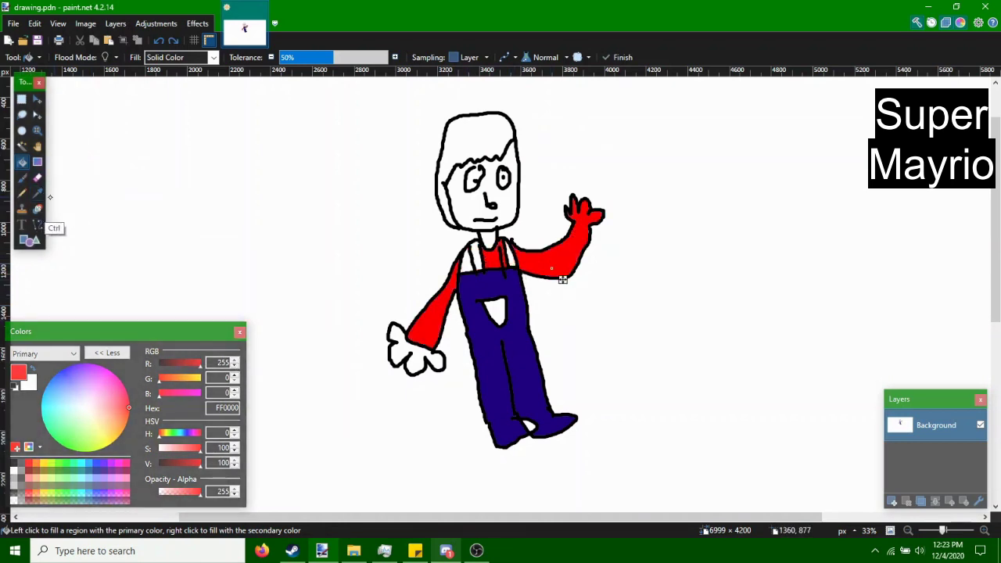
click(510, 254)
click(467, 264)
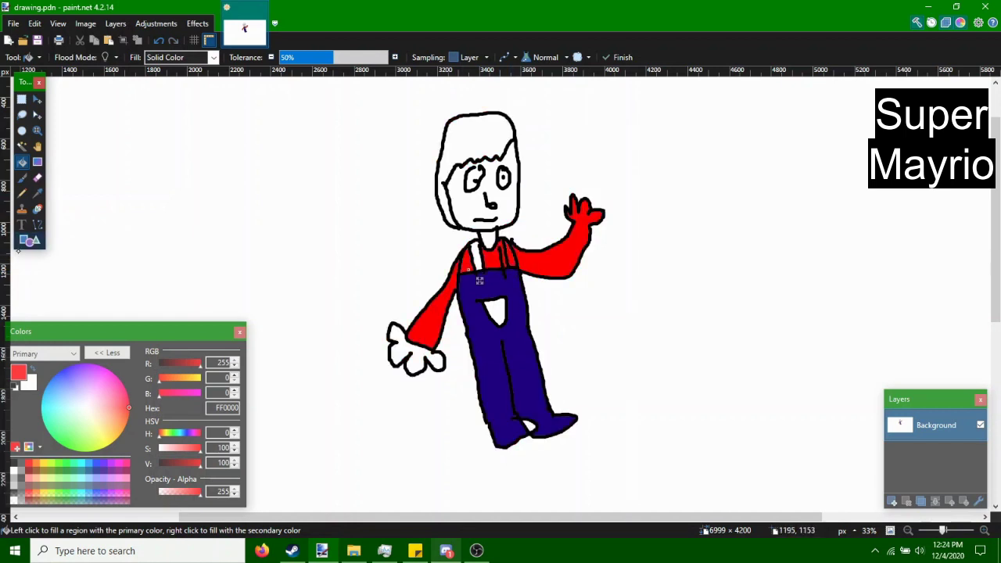
Fill the face pink FF7F7F.
key(k)
click(29, 470)
key(f)
click(472, 218)
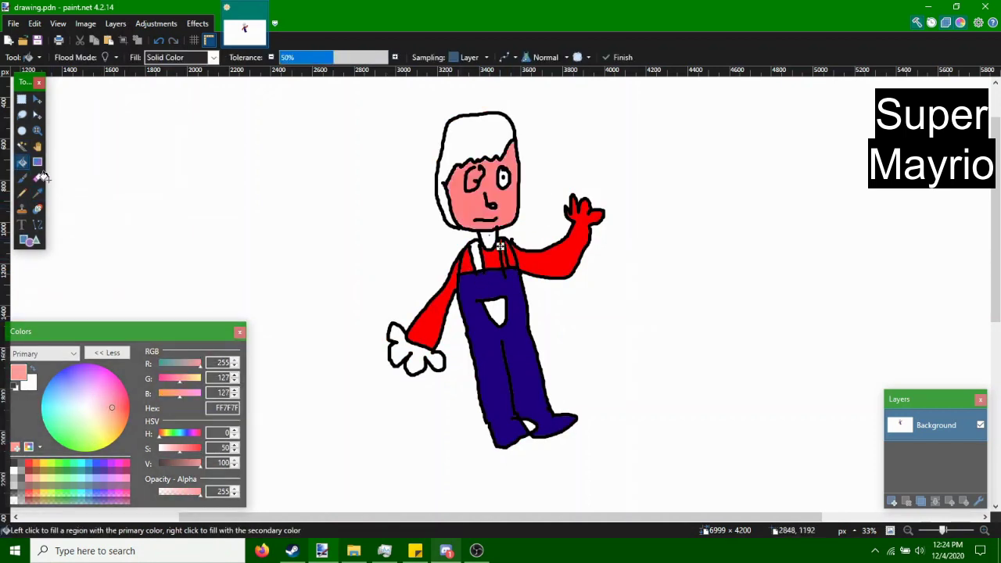
Fill the hair dark red 7F0000 and add Layer 2.
key(k)
click(29, 478)
key(f)
click(485, 140)
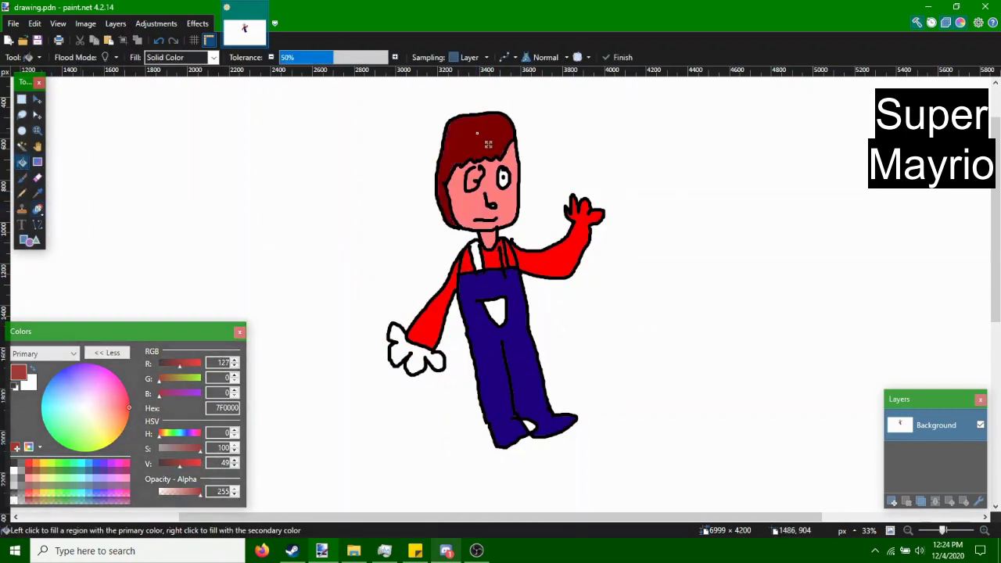
key(k)
key(ctrl+shift+n)
scroll(496, 313, up, 2)
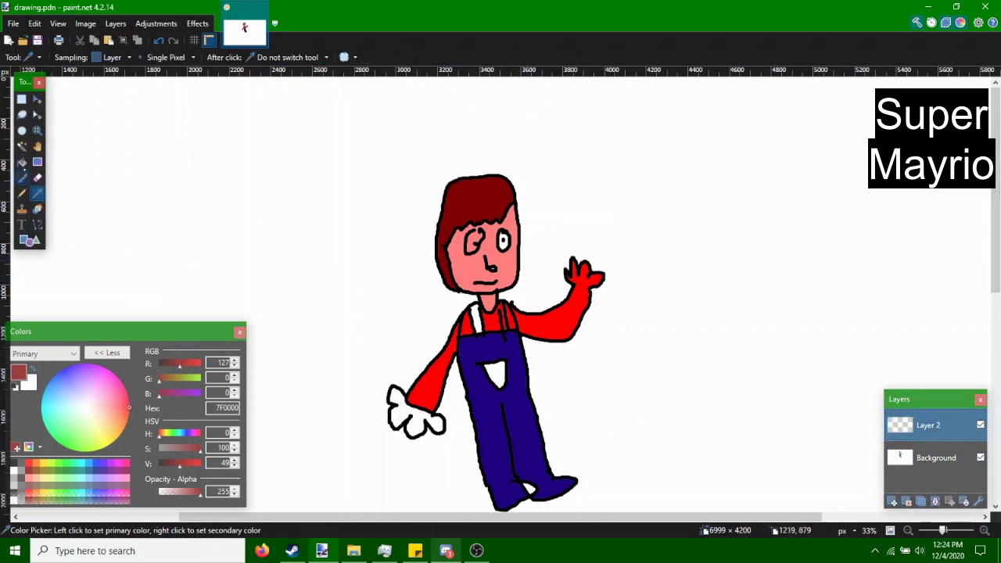
Draw a black cap outline with an M emblem over the hair.
click(14, 463)
key(b)
mouse_move(434, 228)
mouse_down()
mouse_move(565, 217)
mouse_move(551, 200)
mouse_move(435, 208)
mouse_move(434, 229)
mouse_up()
drag(475, 171, 477, 187)
Fill the cap red and the emblem around the M white.
key(k)
click(547, 321)
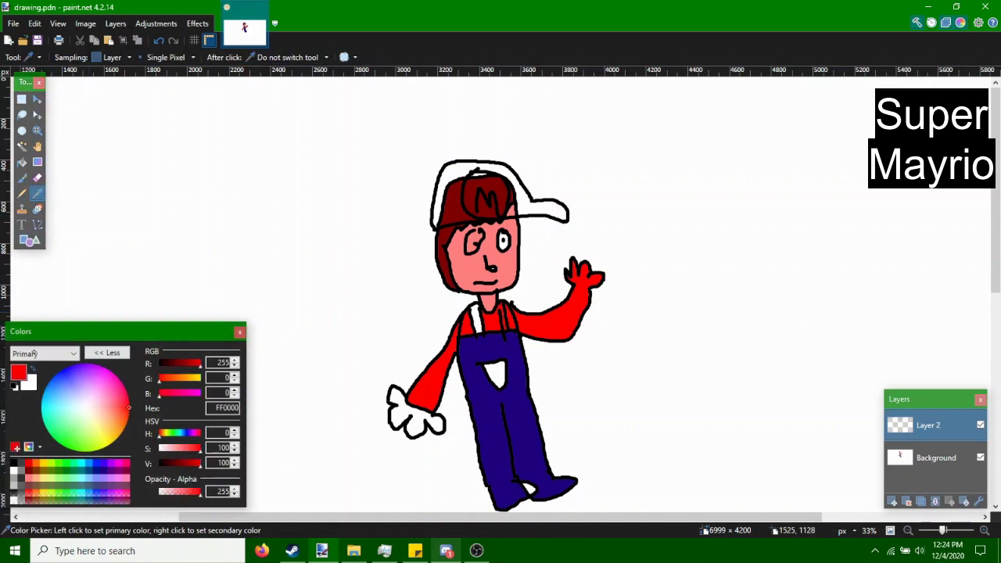
key(f)
click(445, 199)
key(k)
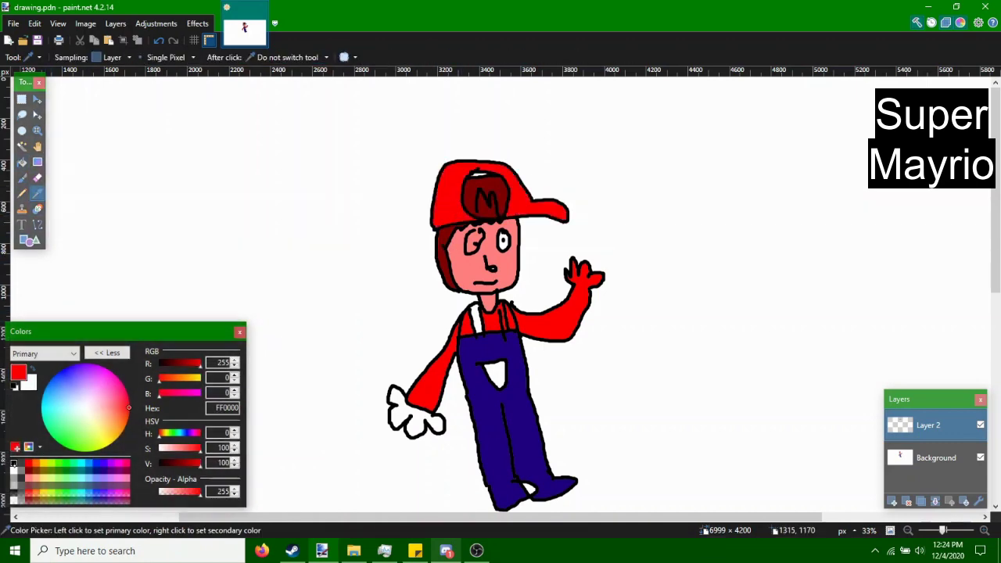
click(475, 173)
key(f)
click(495, 198)
Open ahego.jpg from a Pictures subfolder as a second image by dropping it into paint.net.
key(l)
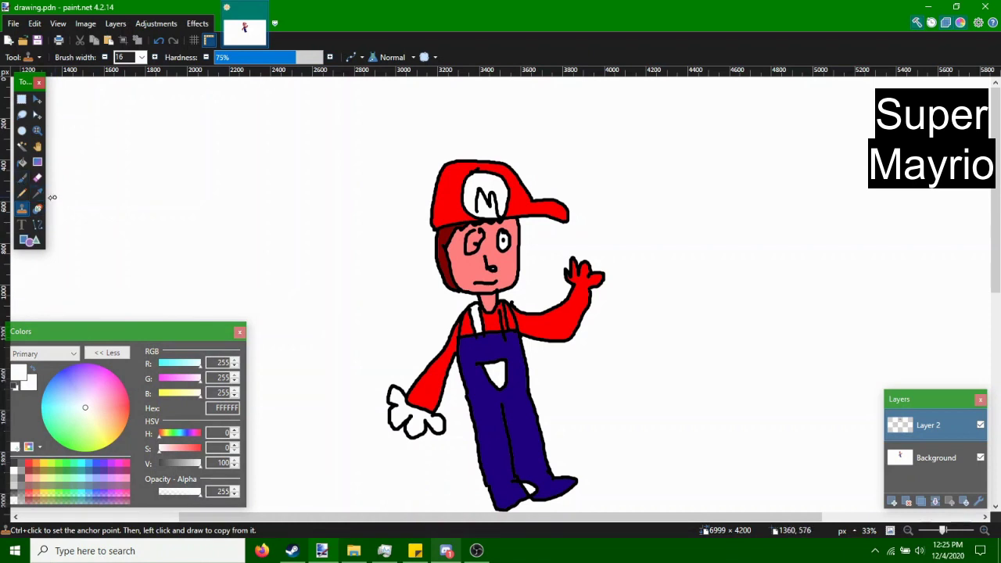
key(k)
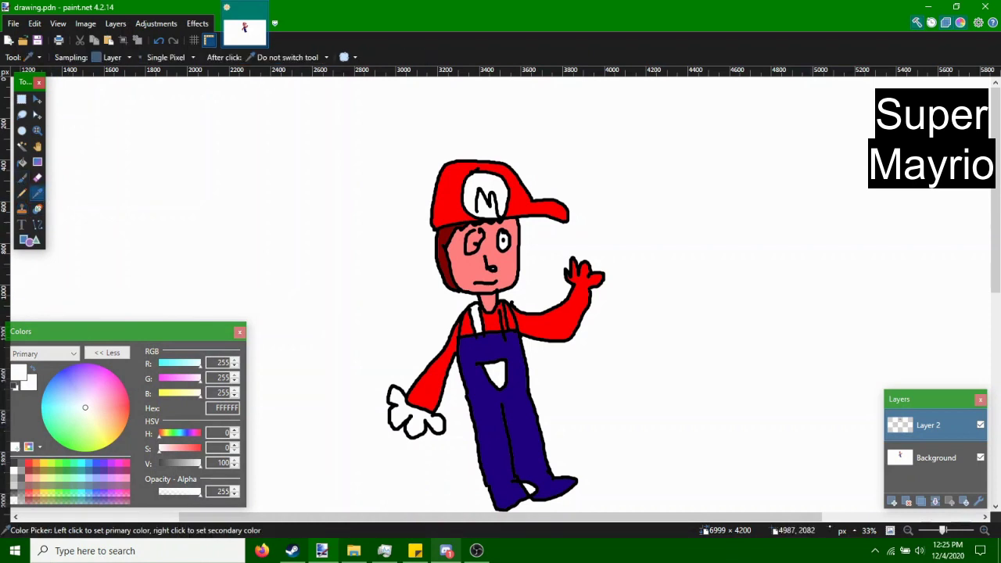
scroll(500, 297, right, 2)
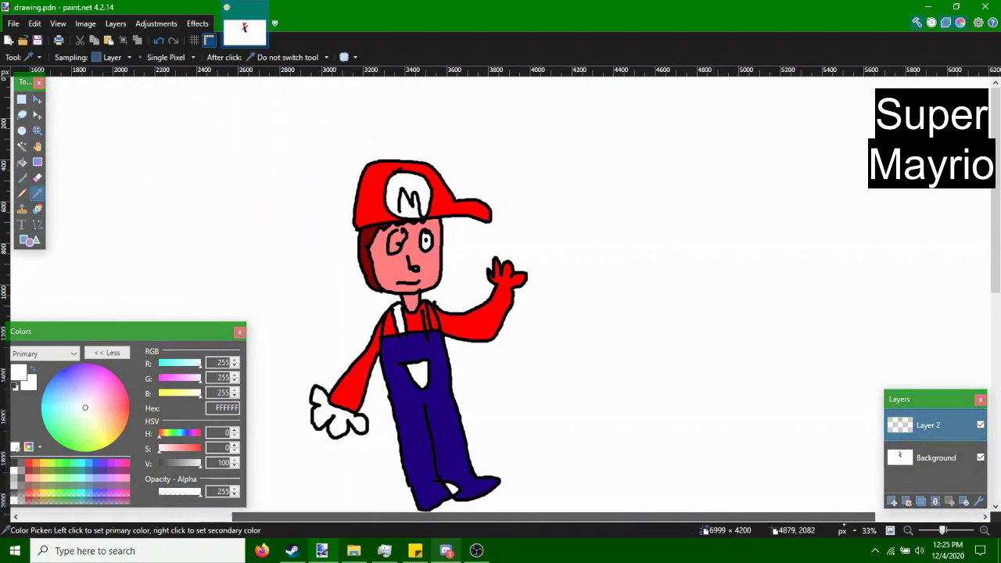
scroll(501, 297, right, 2)
scroll(501, 297, right, 2)
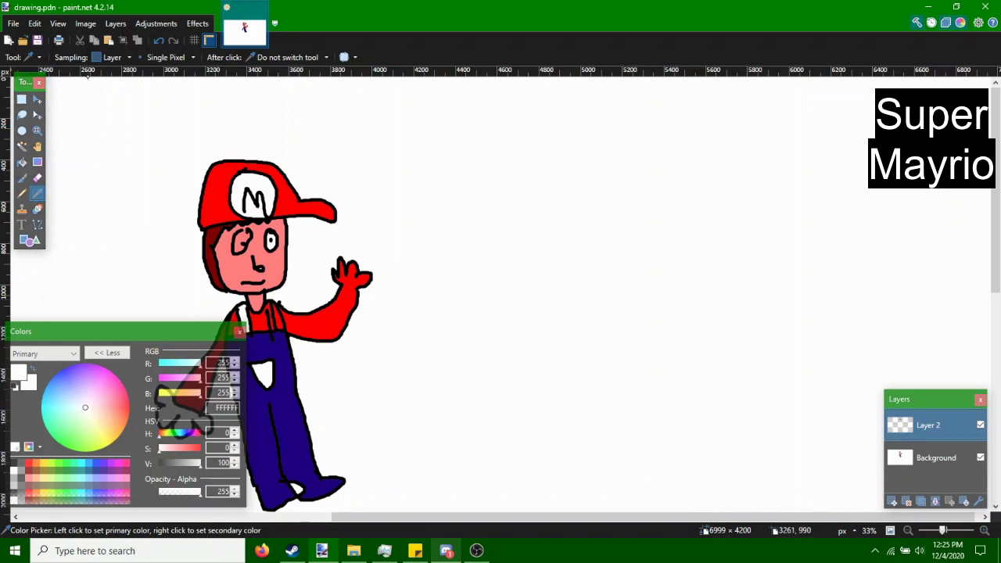
click(353, 550)
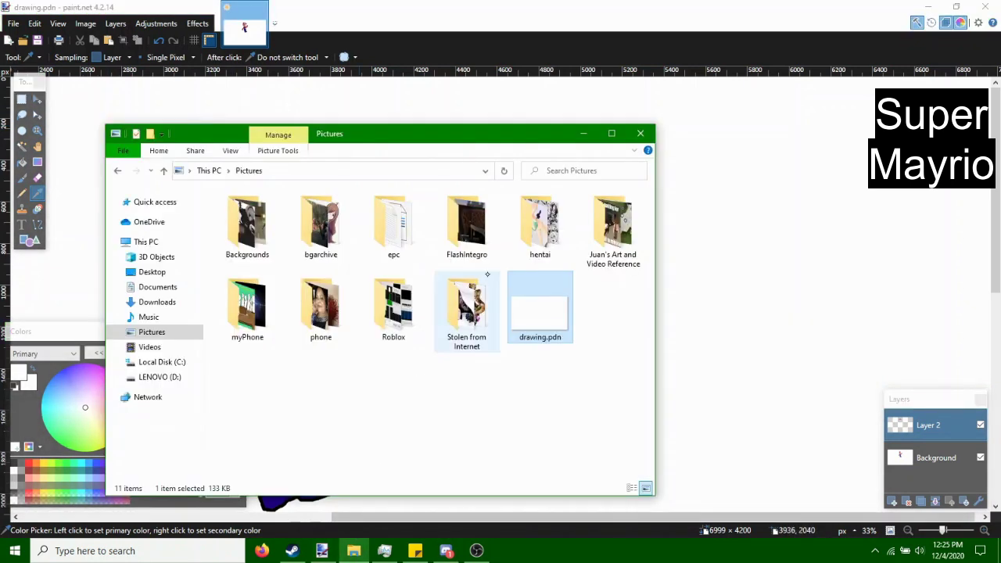
double_click(545, 247)
drag(247, 222, 753, 308)
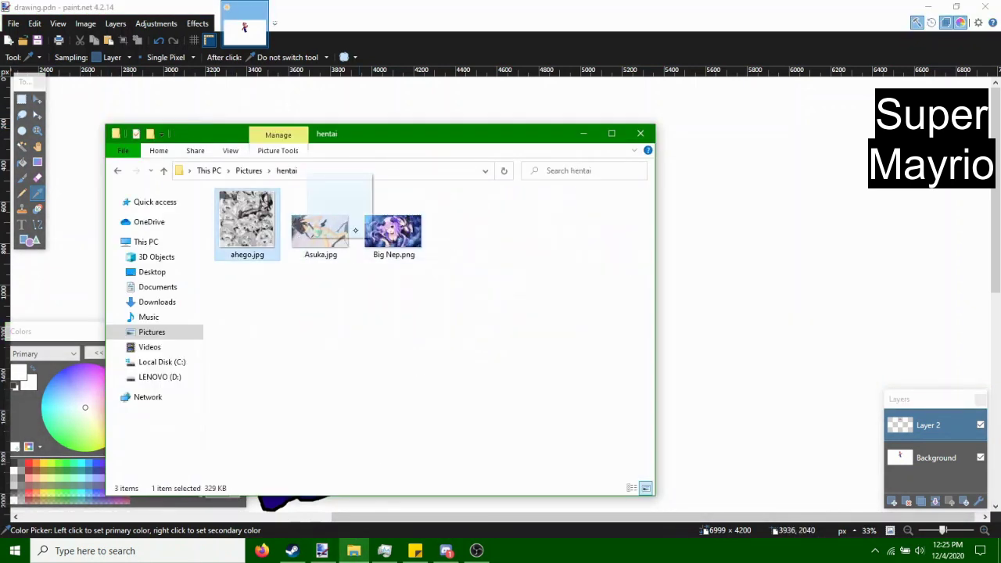
click(485, 274)
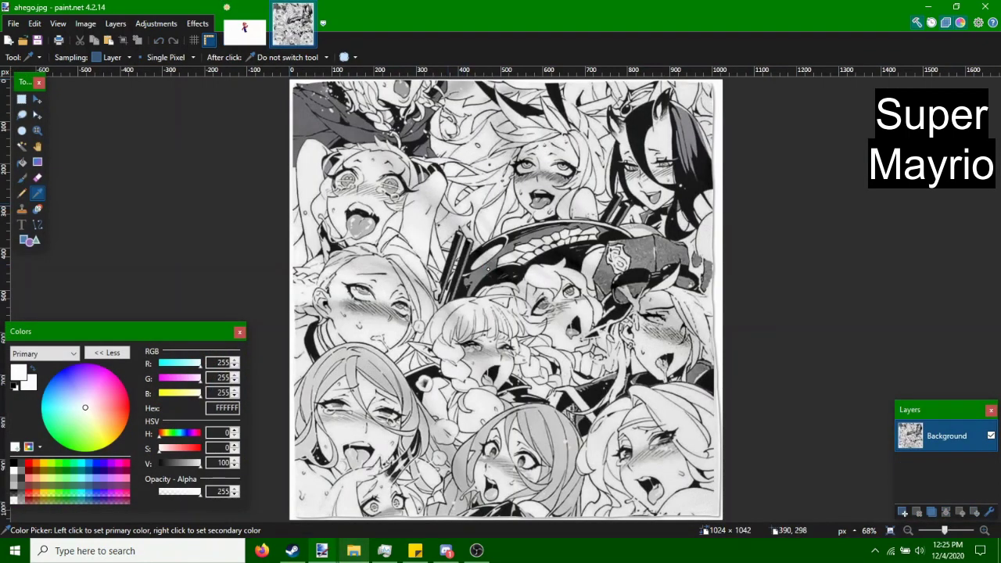
Select the whole ahego.jpg image for copying.
click(244, 27)
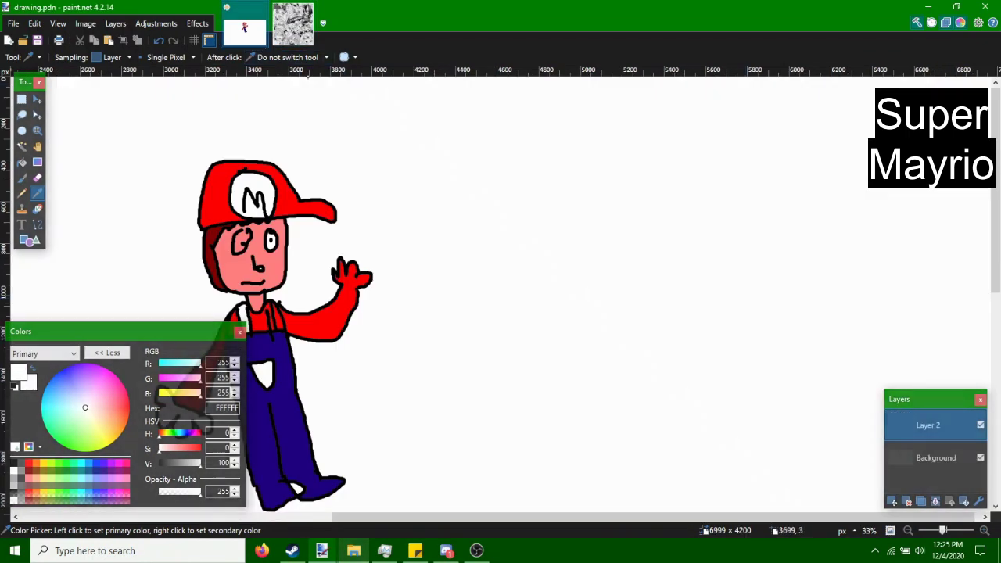
key(ctrl+Tab)
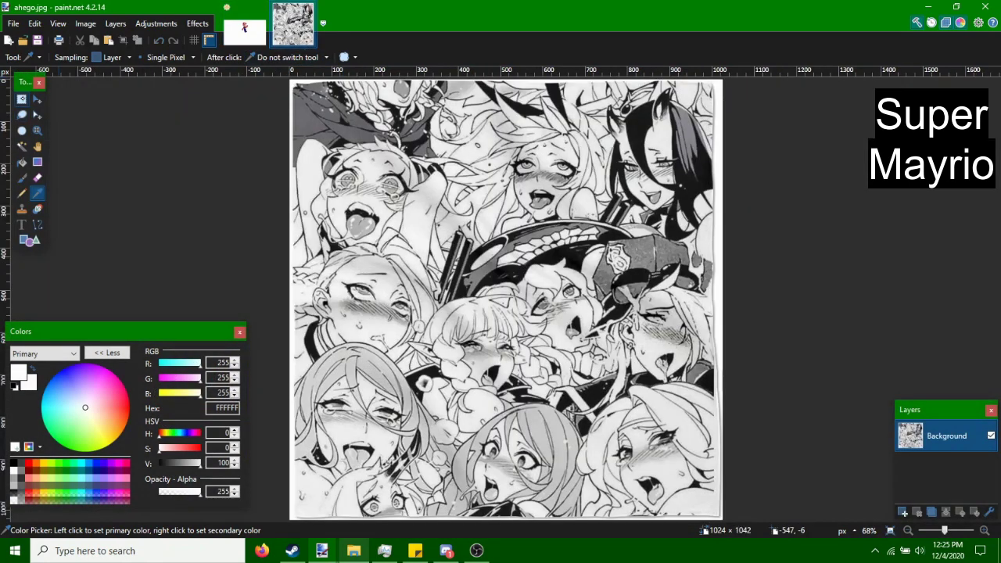
click(21, 99)
key(ctrl+a)
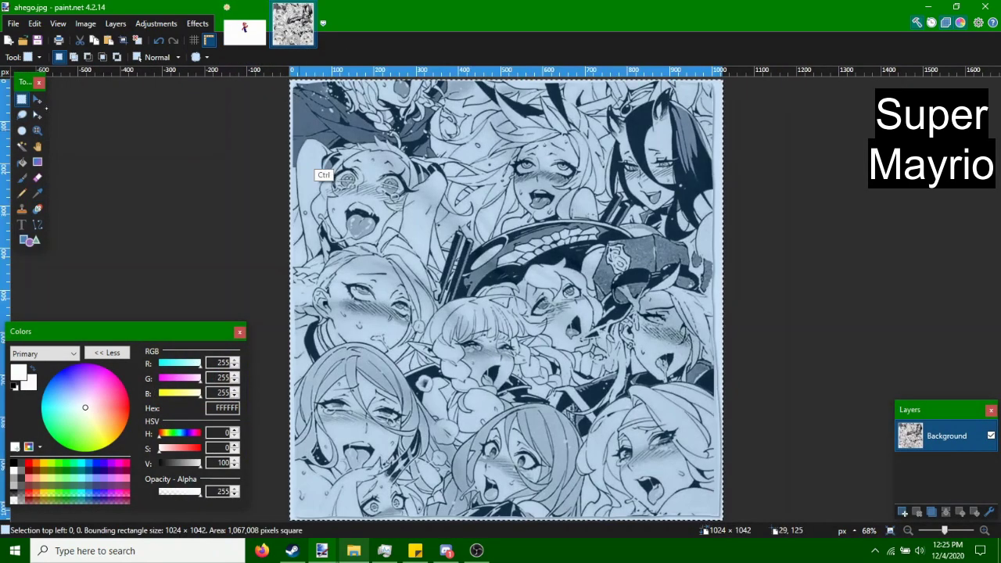
Paste the manga image onto a new layer below Background, placed beside Mario's hand.
key(ctrl+Tab)
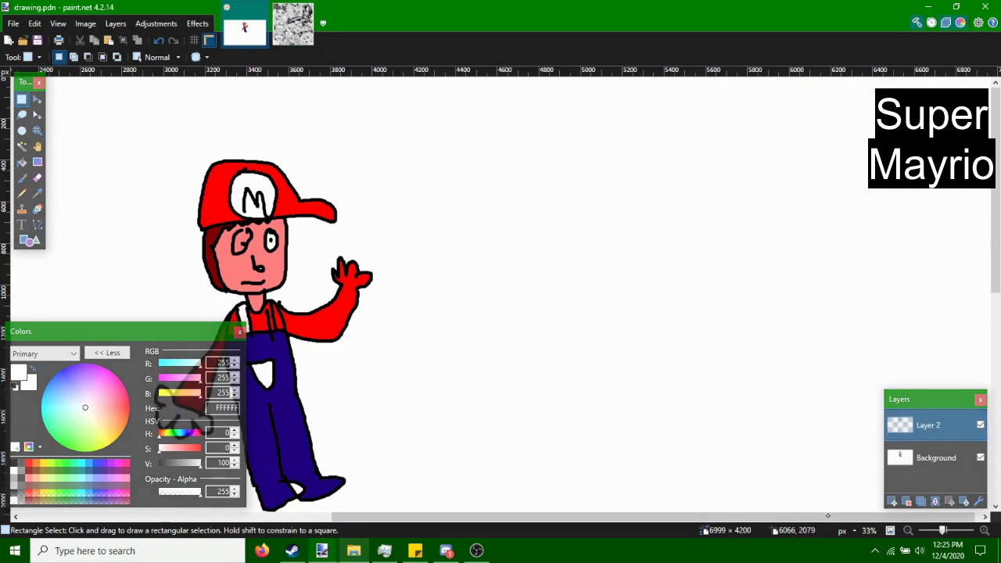
click(894, 504)
drag(928, 424, 882, 494)
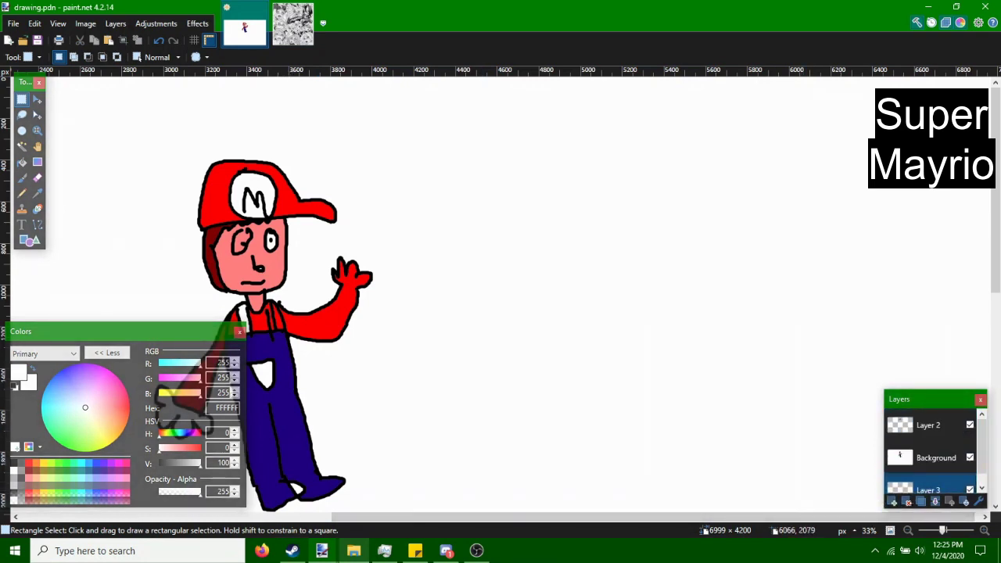
key(ctrl+v)
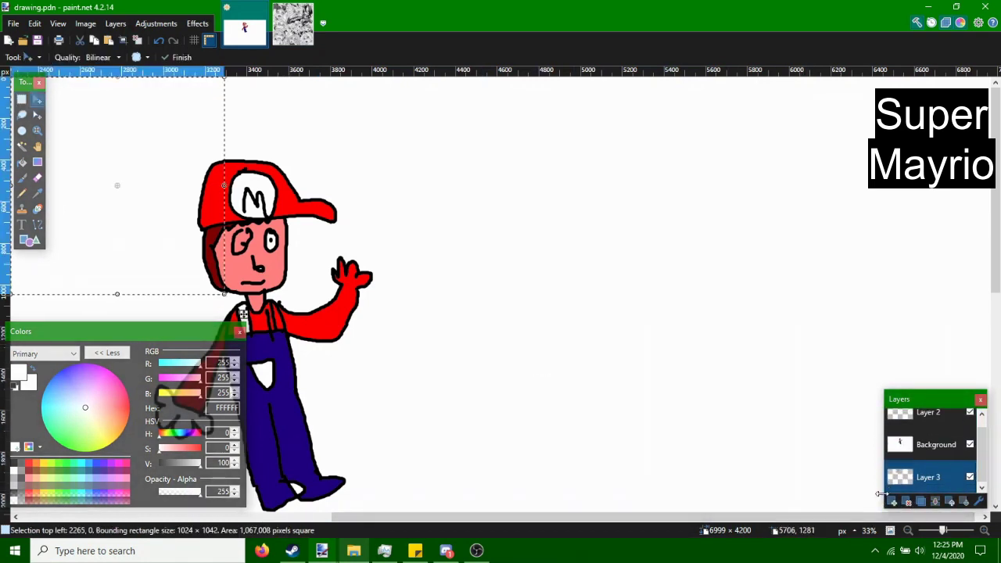
drag(243, 314, 466, 484)
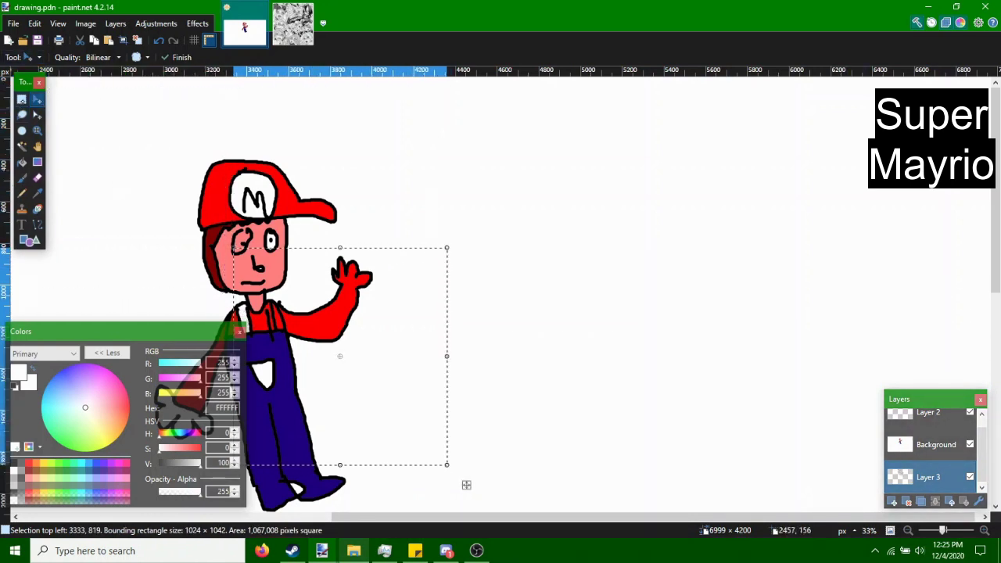
click(21, 99)
click(51, 99)
Magic-wand delete Mario's white background, close ahego.jpg, then undo the deletion.
click(909, 440)
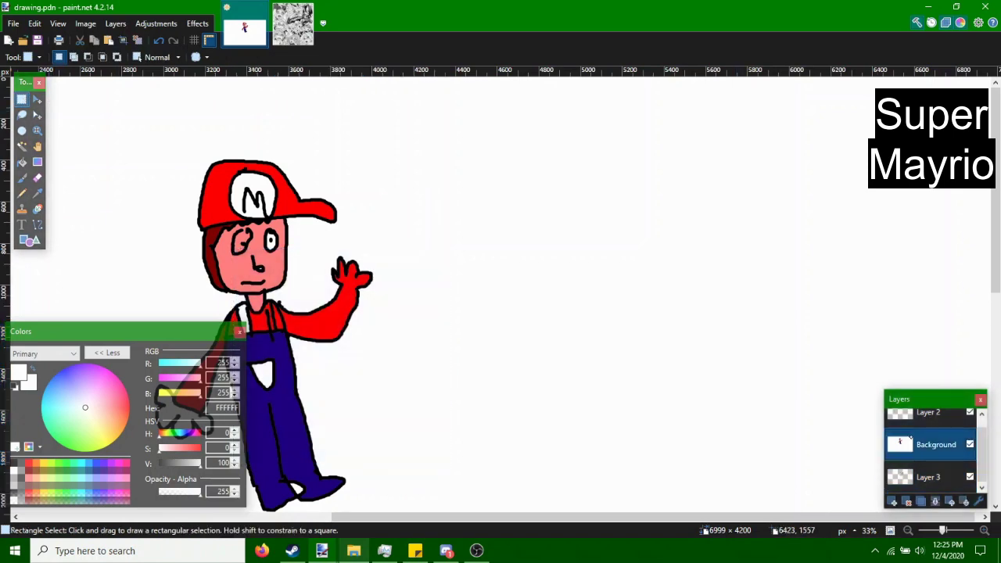
click(21, 147)
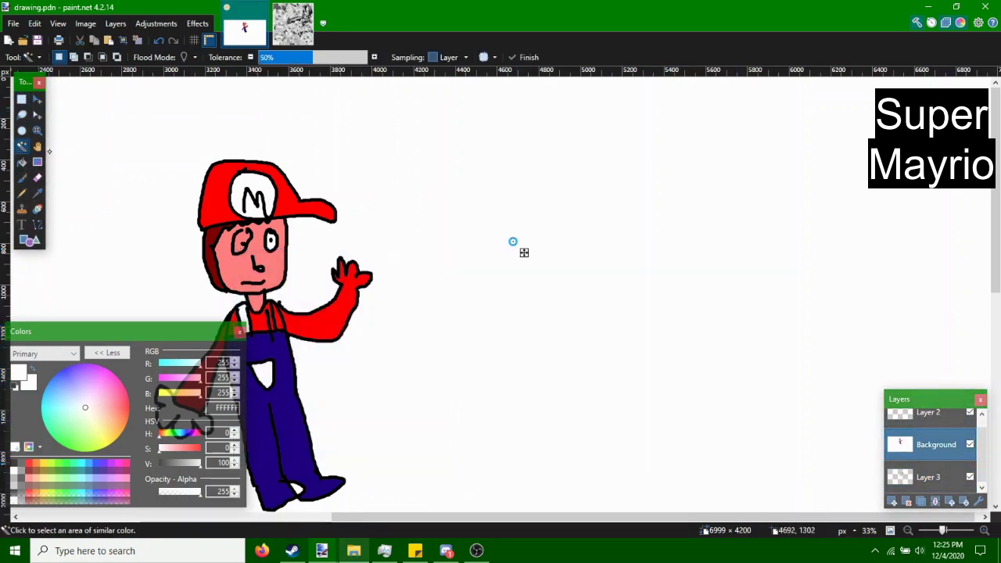
click(511, 242)
key(Delete)
key(k)
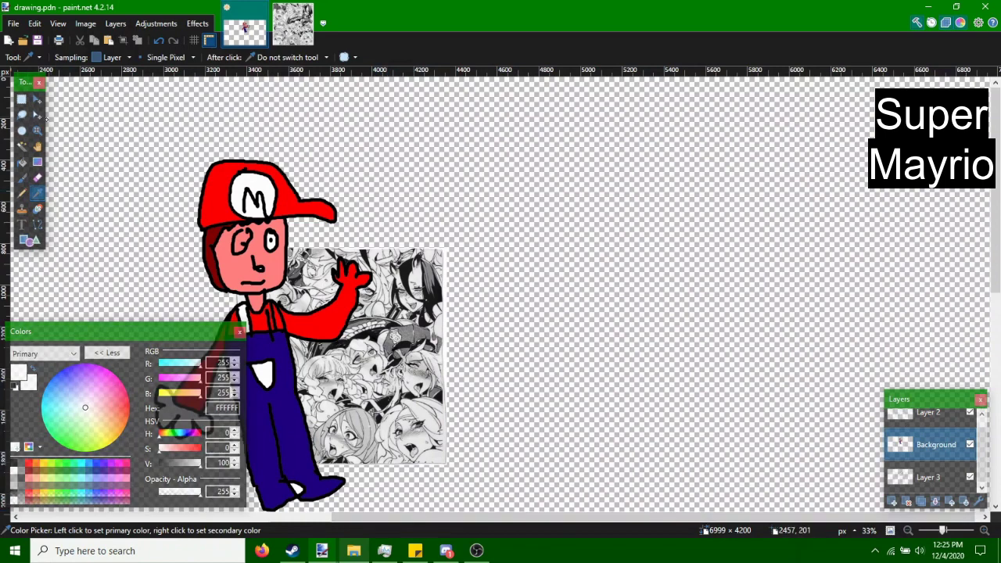
key(s)
click(309, 9)
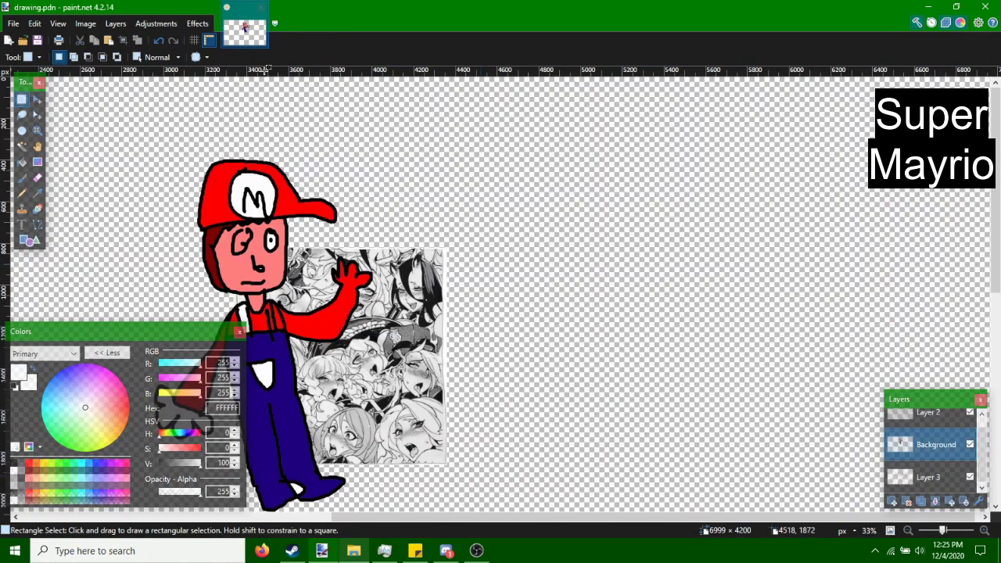
key(ctrl+z)
Apply a Pencil Sketch effect with pencil tip size 12.
drag(152, 162, 154, 166)
click(197, 24)
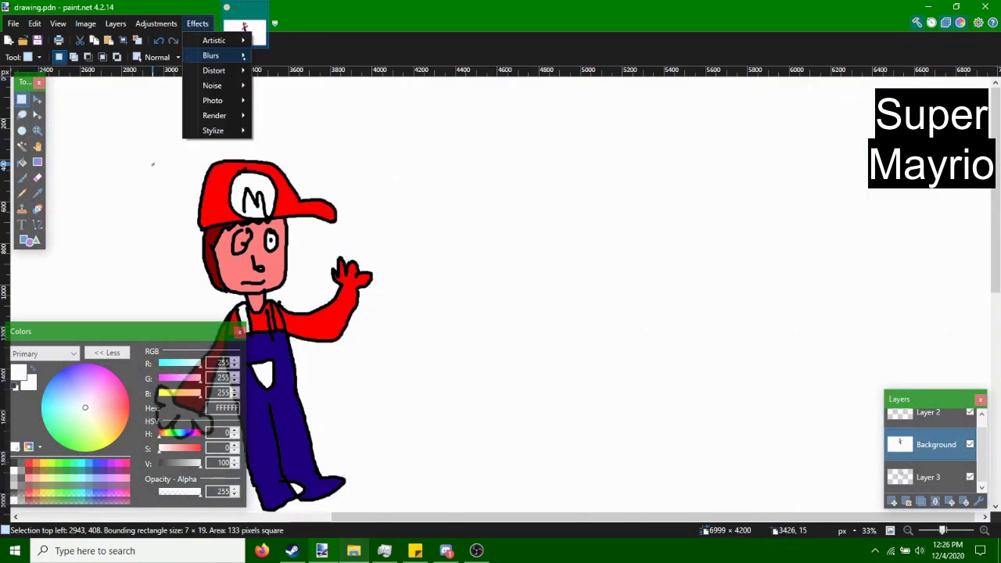
click(302, 54)
click(518, 310)
click(197, 23)
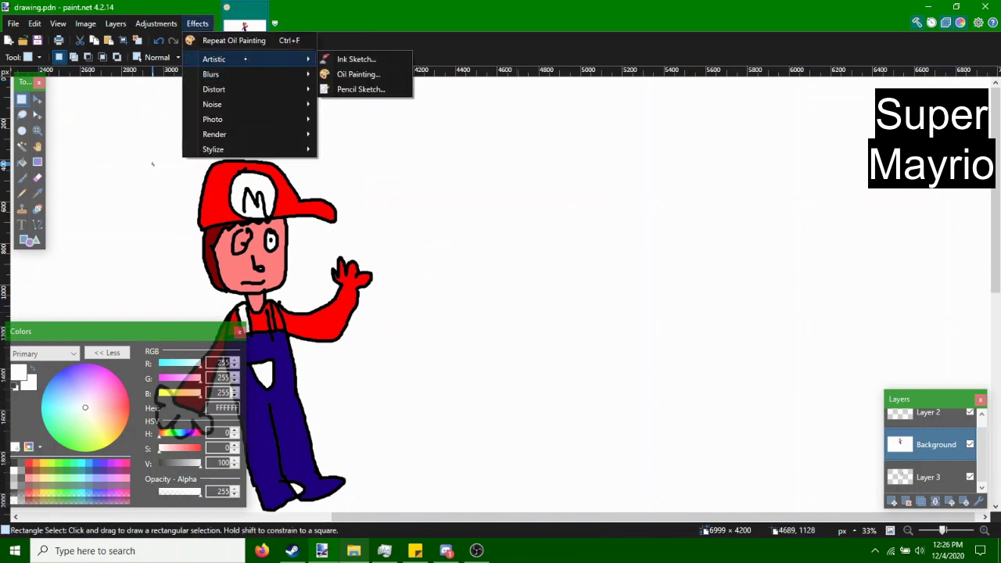
click(352, 89)
click(451, 253)
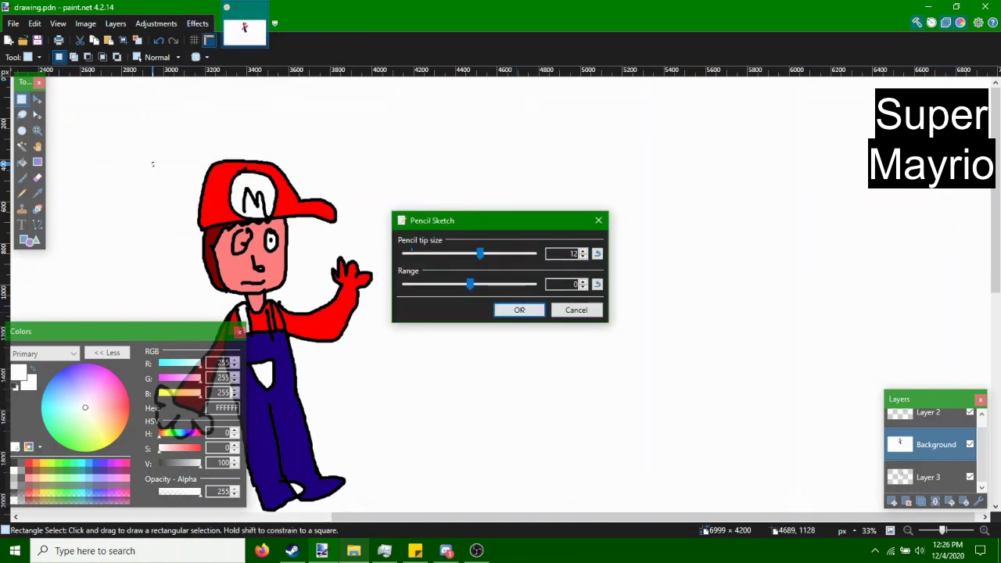
click(529, 309)
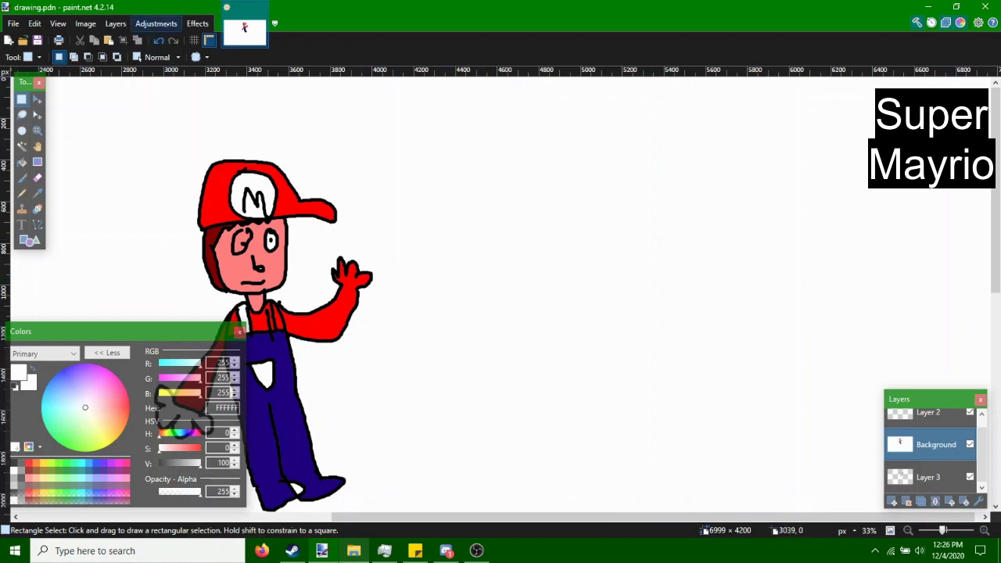
Apply Motion Blur with a much longer distance to the Background layer.
click(197, 23)
mouse_move(219, 74)
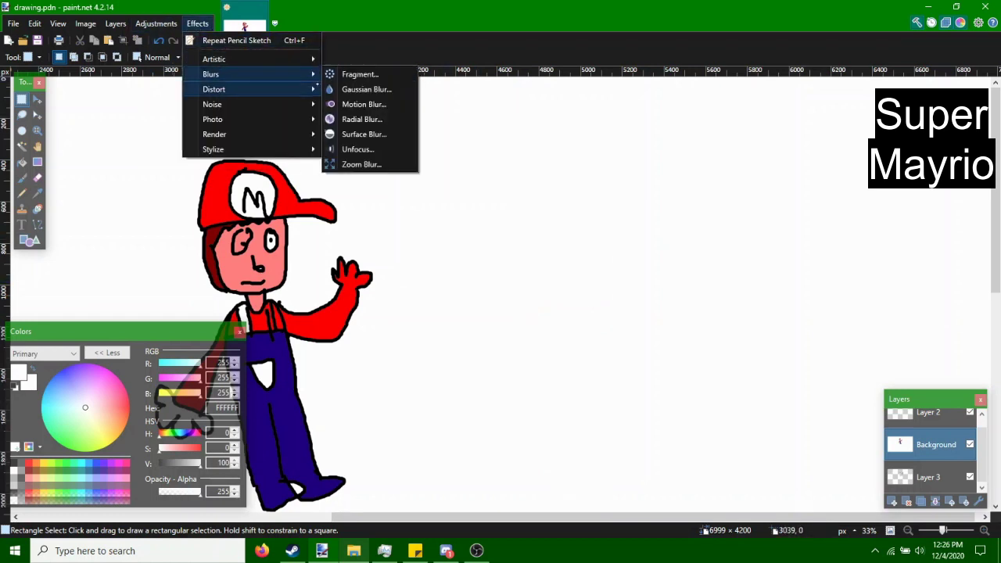
click(355, 103)
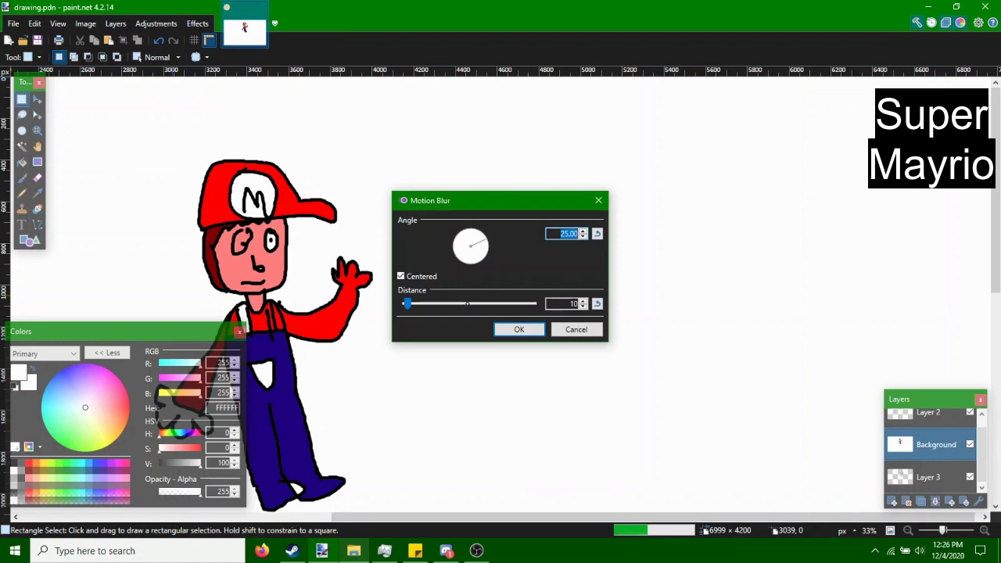
click(467, 303)
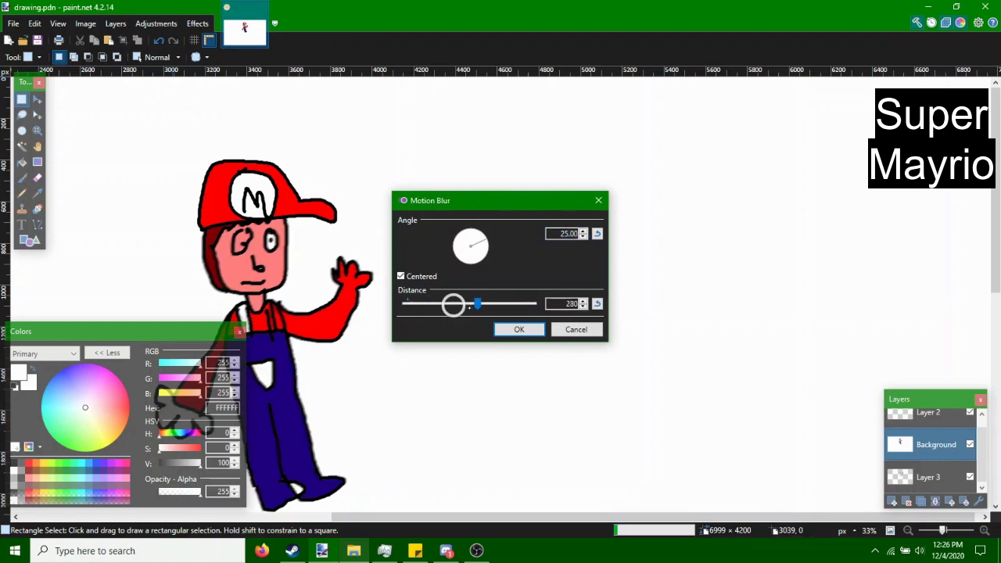
click(518, 329)
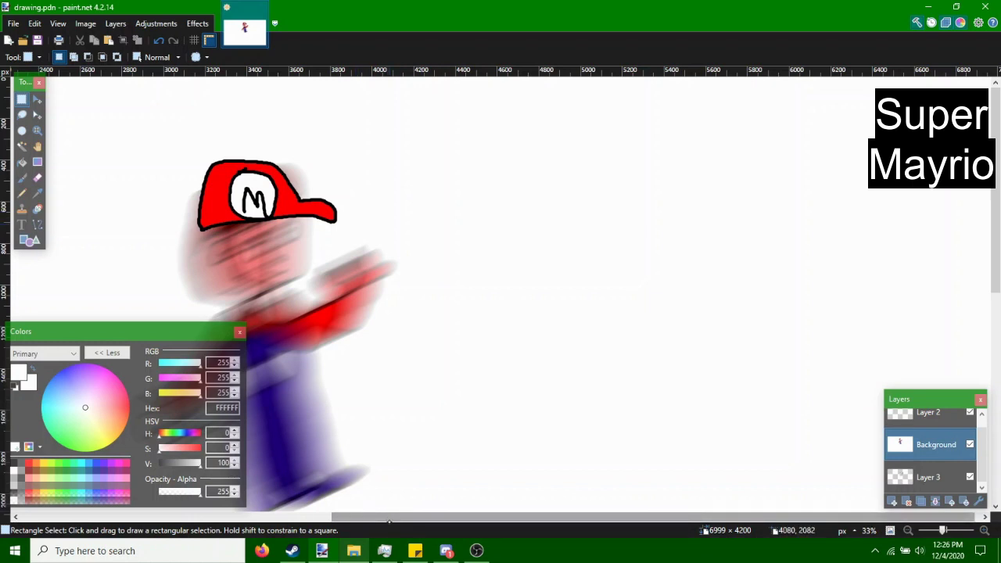
drag(540, 520, 485, 512)
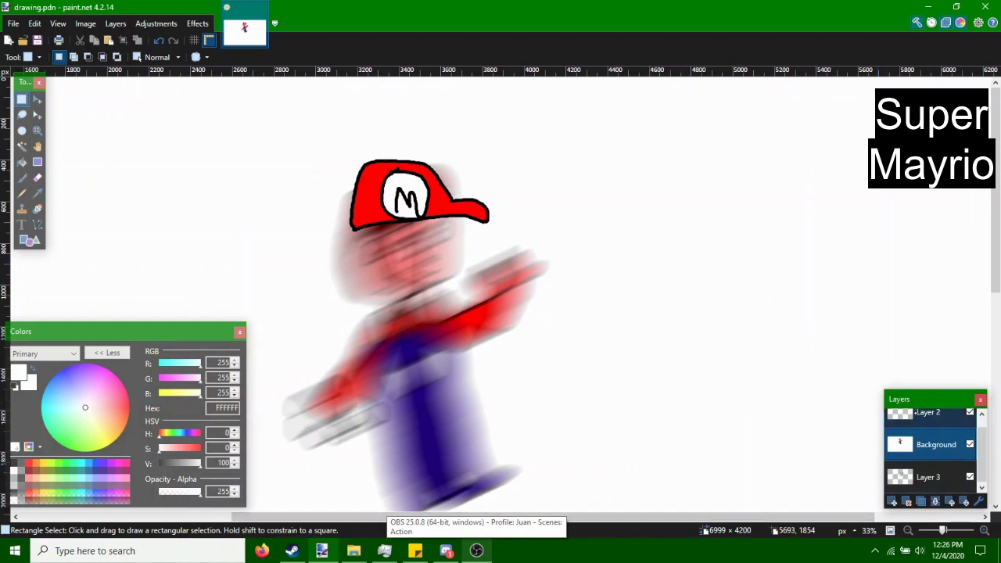
Repeat the motion blur on Layer 2 with the cap.
click(909, 425)
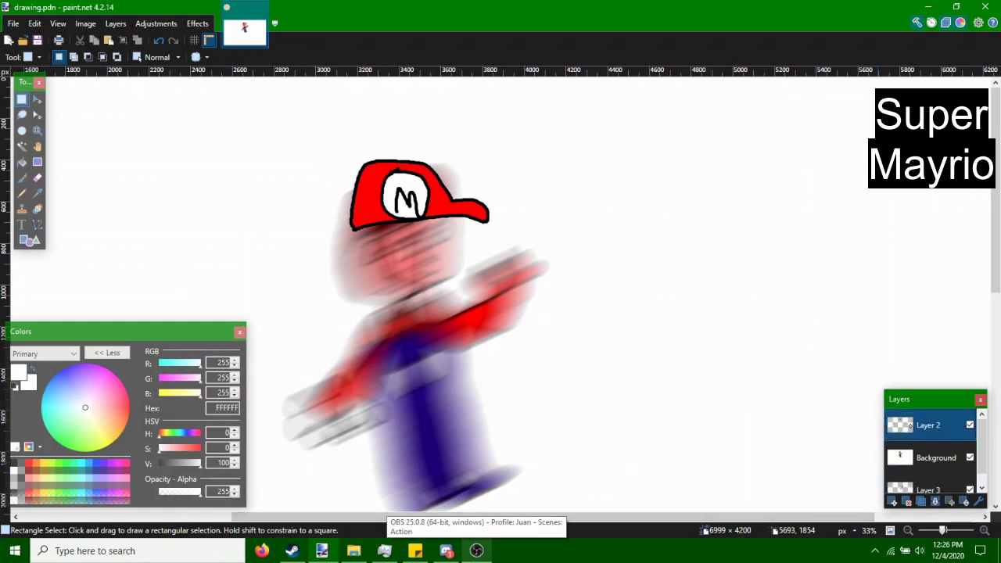
click(197, 24)
key(Escape)
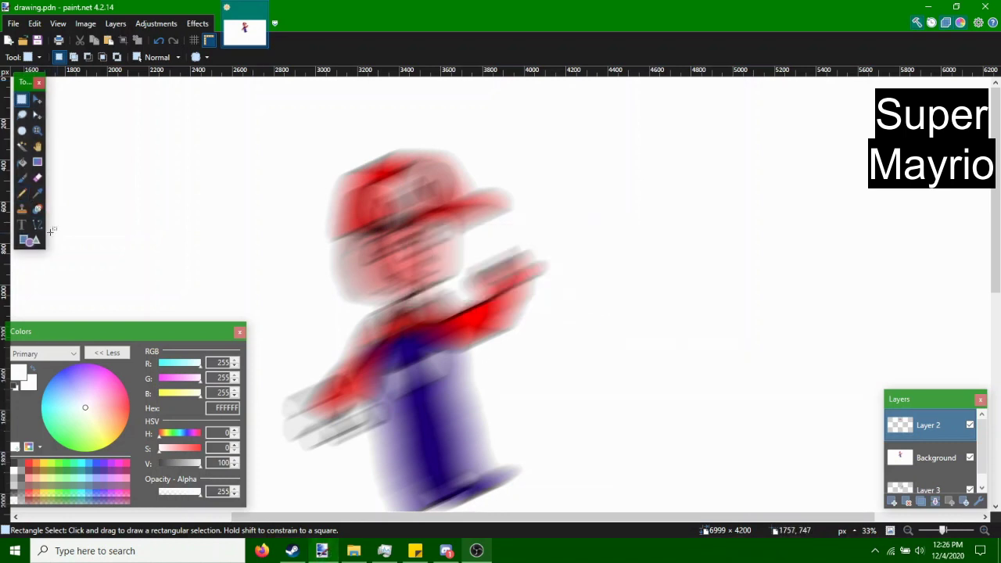
Handwrite 'Speed' in black on a new layer right of Mario.
click(22, 178)
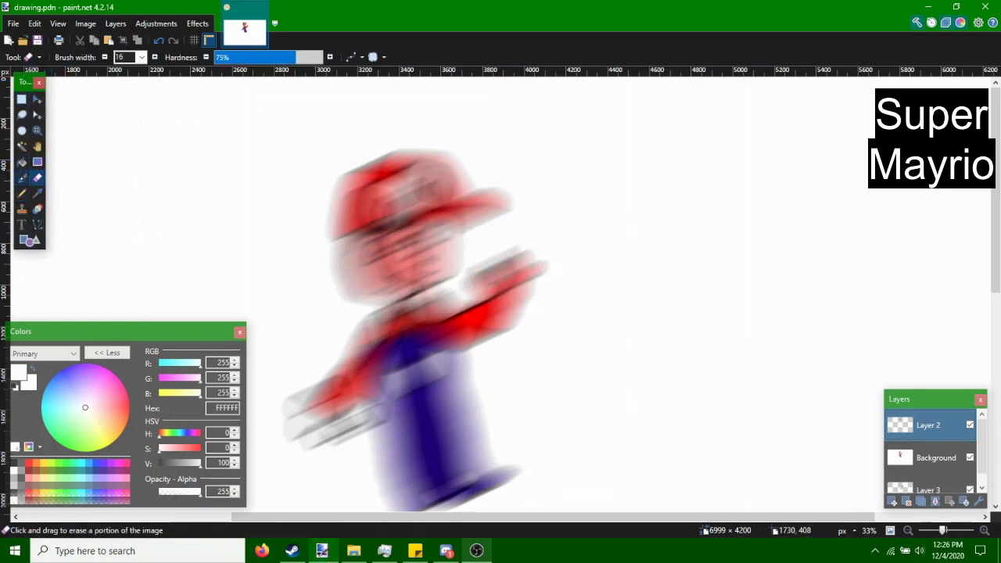
key(d)
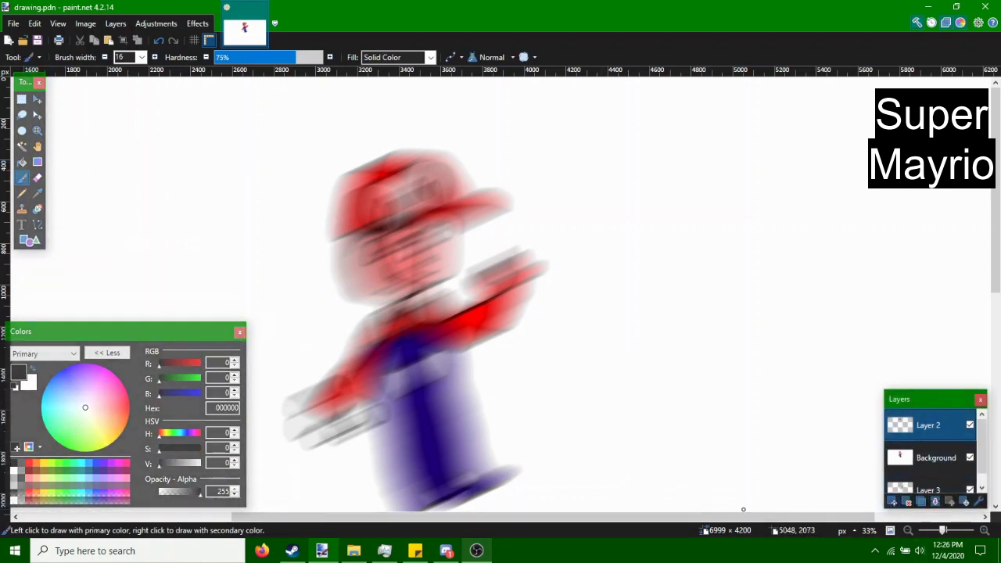
click(892, 501)
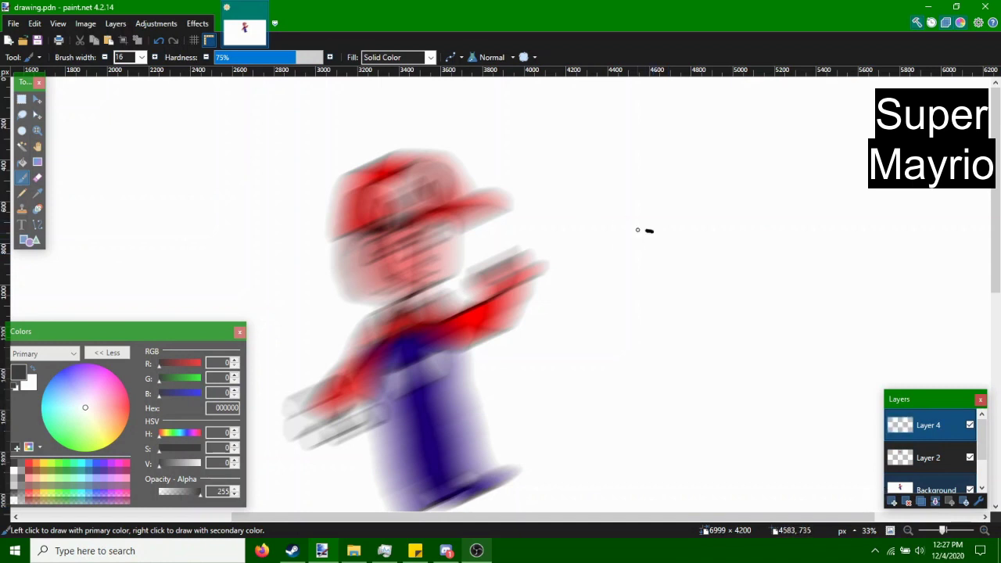
drag(653, 230, 619, 315)
drag(677, 288, 688, 299)
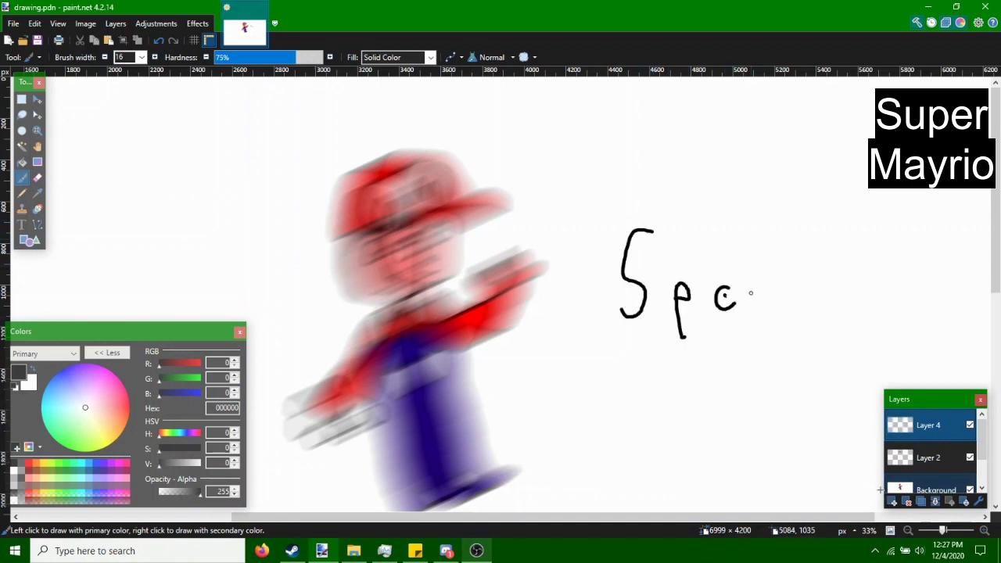
drag(763, 294, 776, 305)
drag(827, 239, 841, 272)
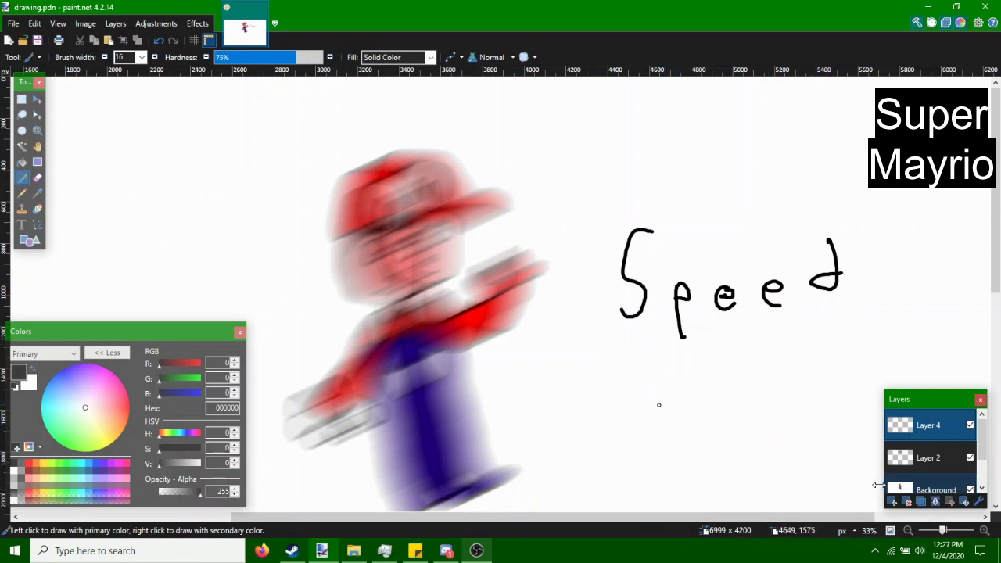
Scribble a line beneath 'Speed', undoing the stray letter strokes.
mouse_move(638, 384)
mouse_down()
mouse_move(699, 408)
mouse_move(740, 391)
mouse_up()
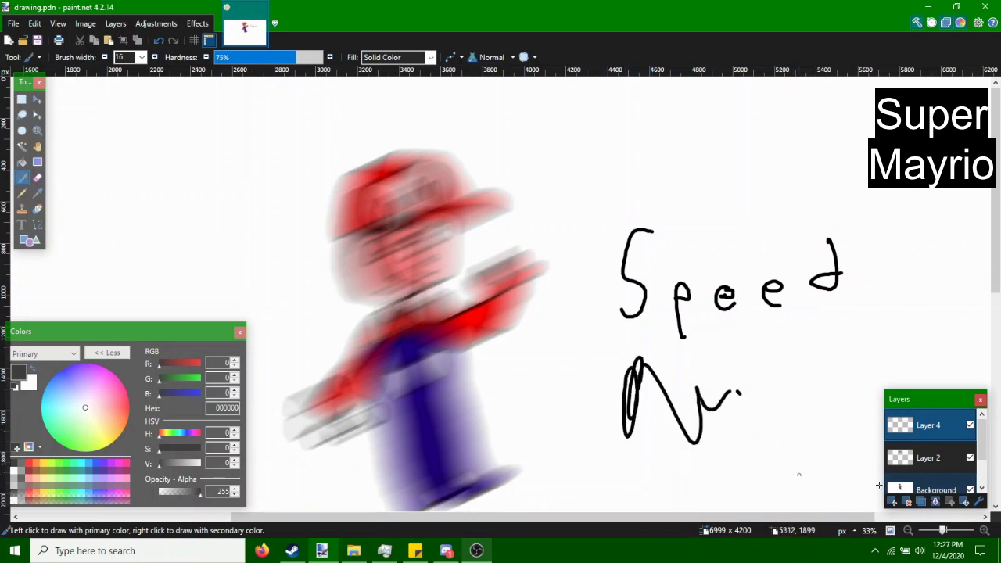
key(ctrl+z)
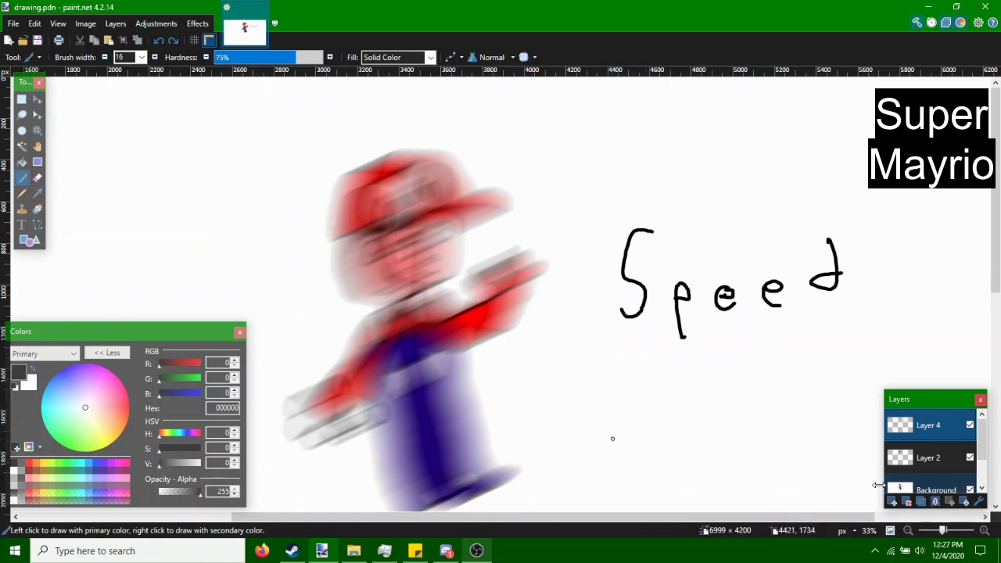
mouse_move(612, 438)
mouse_down()
mouse_move(699, 413)
mouse_move(688, 419)
mouse_move(770, 404)
mouse_move(840, 408)
mouse_up()
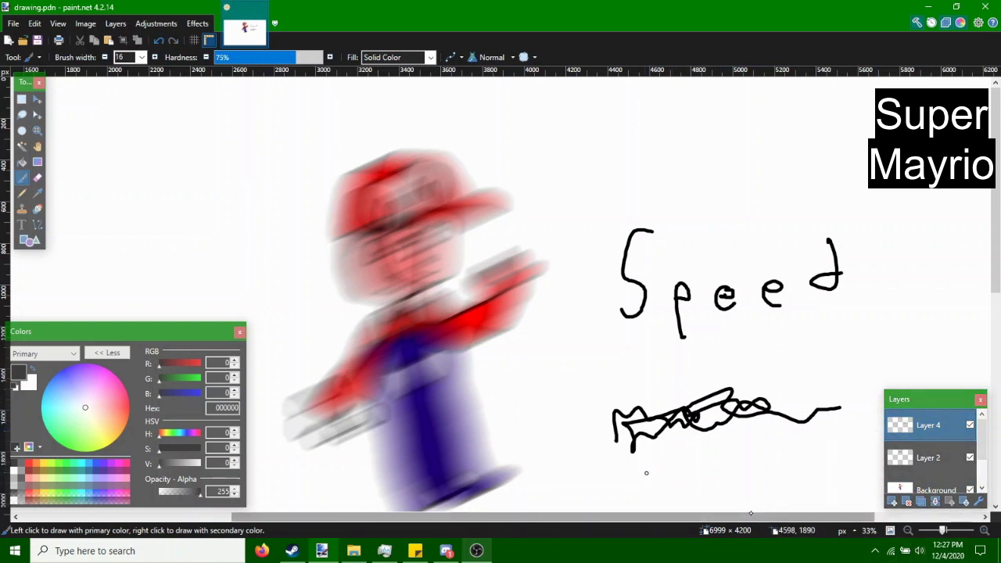
drag(634, 472, 629, 472)
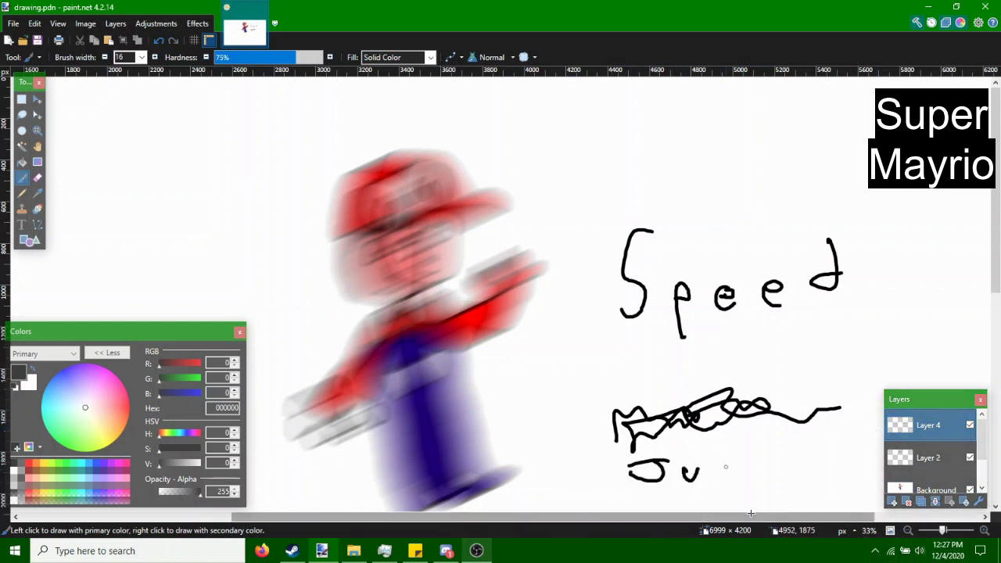
drag(757, 450, 803, 428)
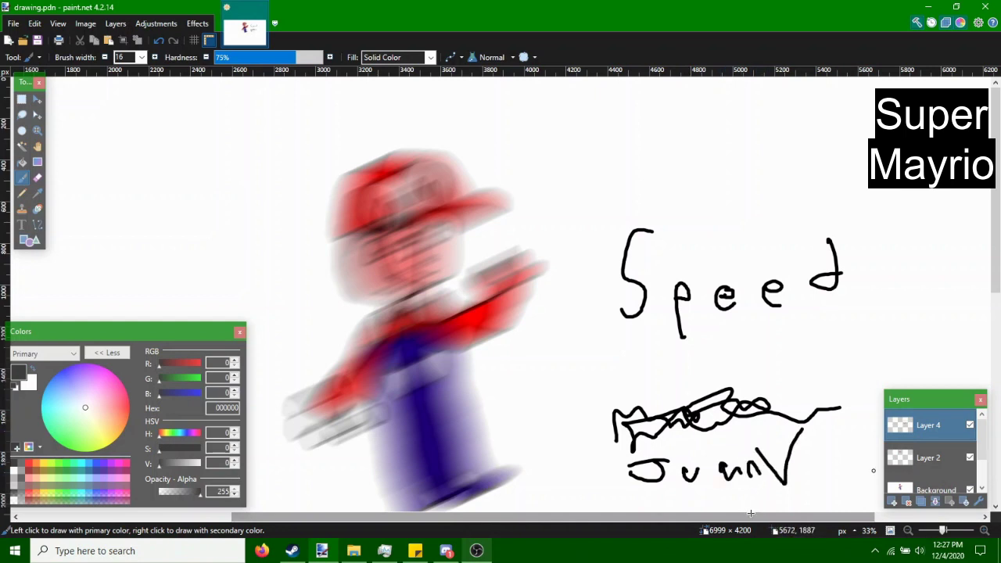
key(ctrl+z)
key(ctrl+z)
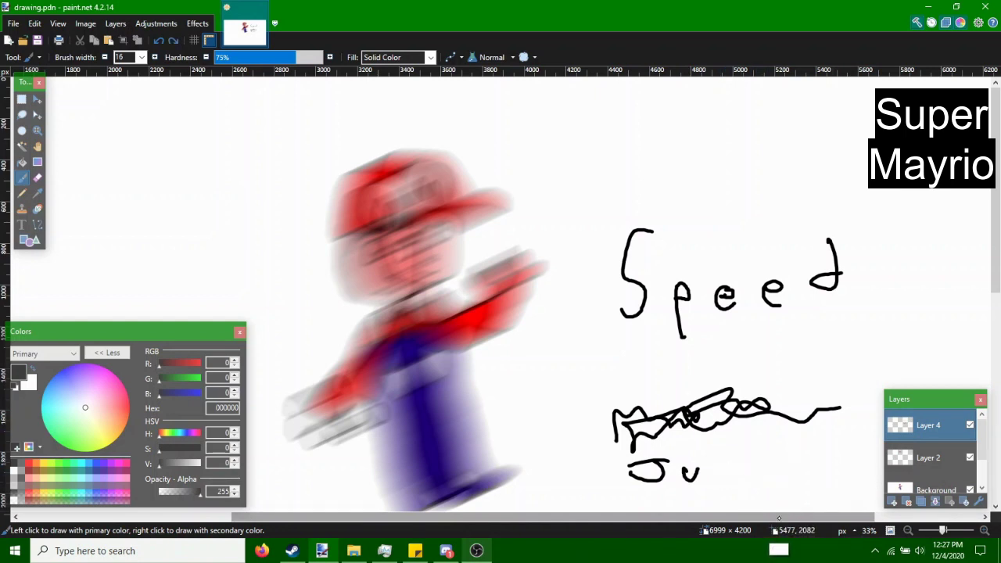
key(ctrl+z)
key(ctrl+z)
key(ctrl+z)
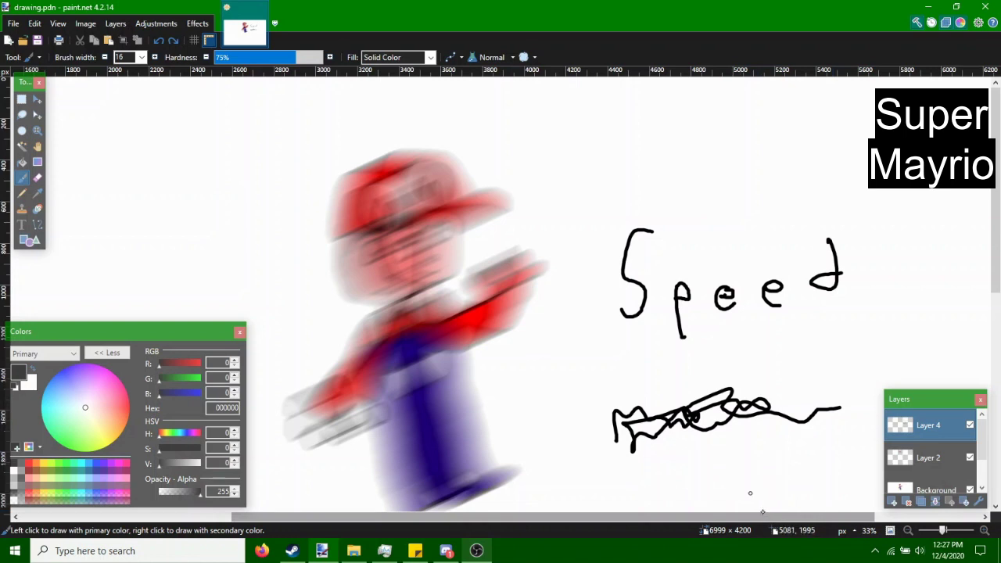
click(22, 162)
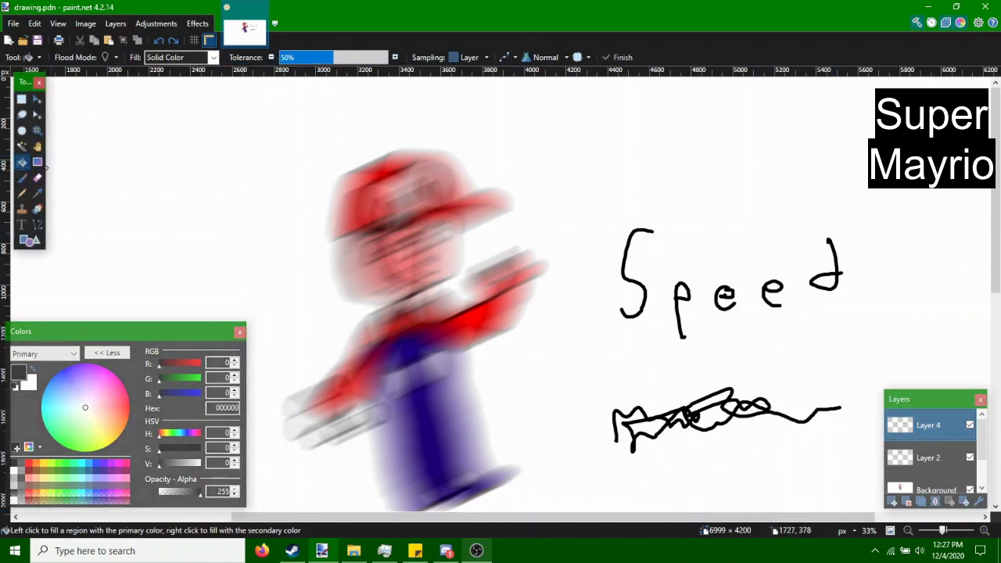
click(81, 380)
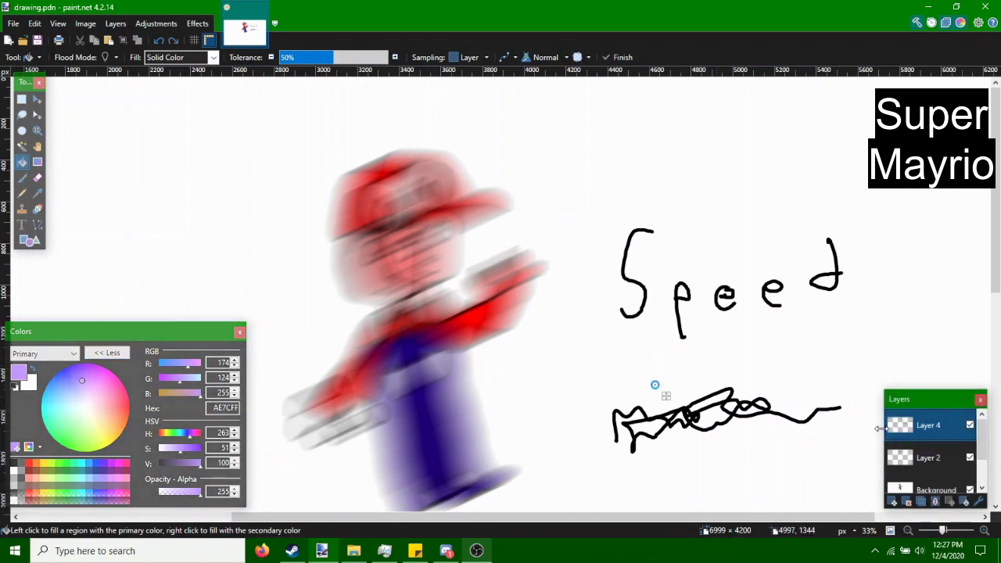
click(655, 385)
click(37, 193)
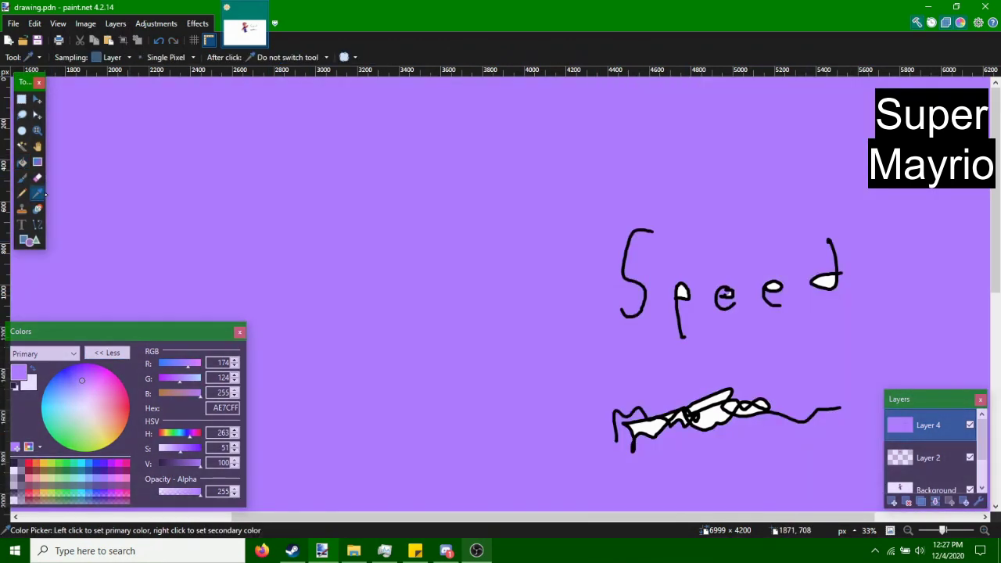
key(f)
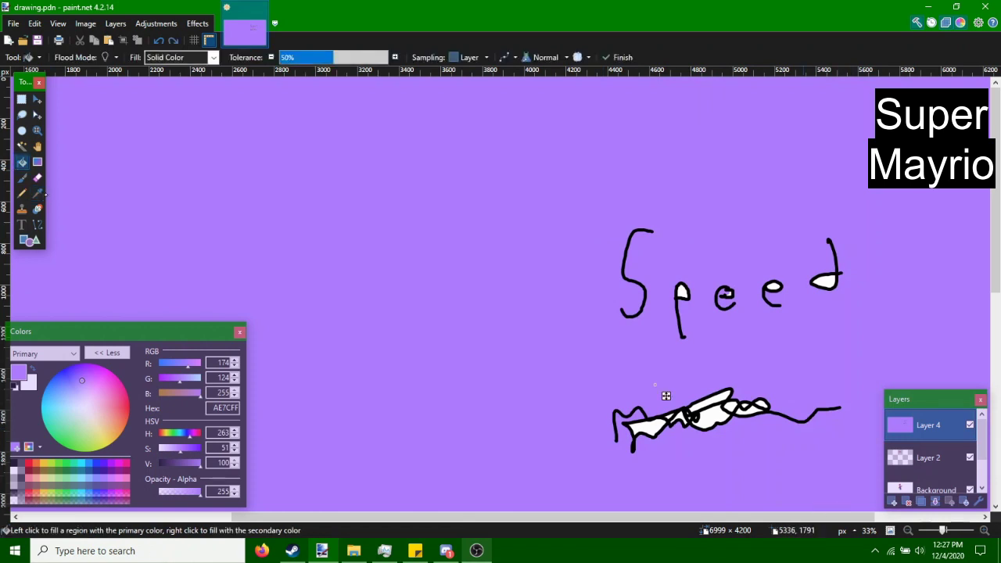
key(ctrl+z)
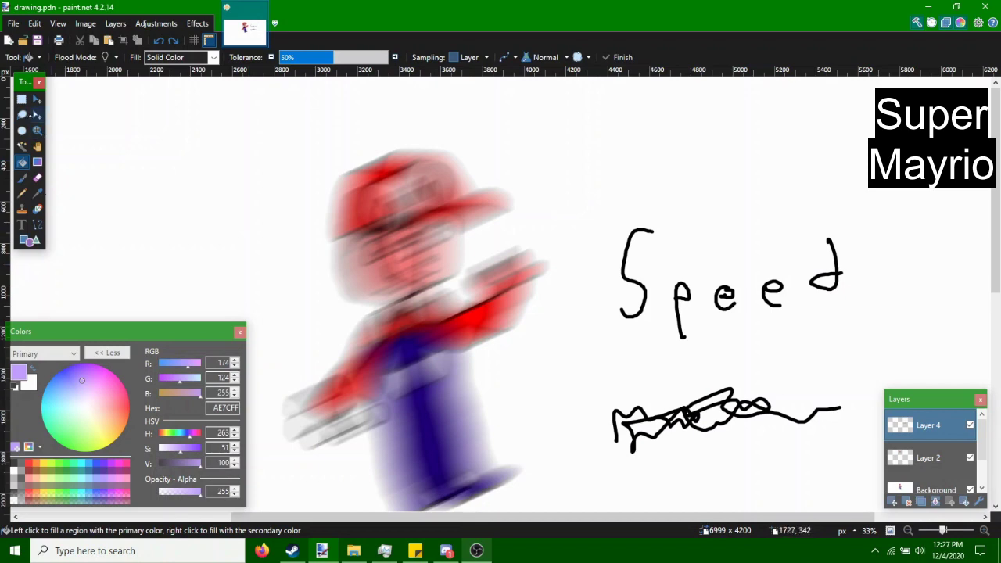
click(21, 114)
Add a new layer, zoom out and ready a black Paintbrush.
click(22, 99)
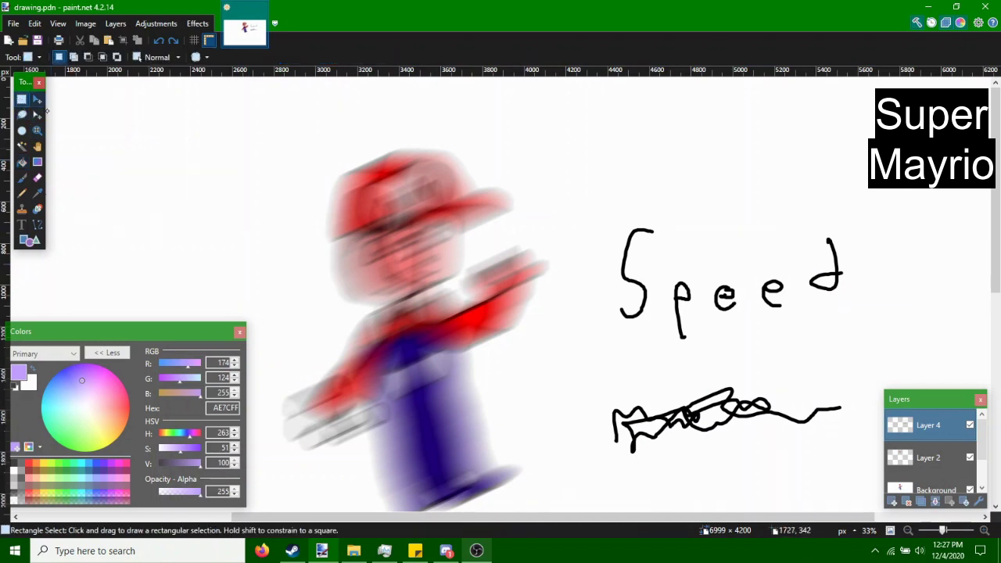
key(ctrl+shift+n)
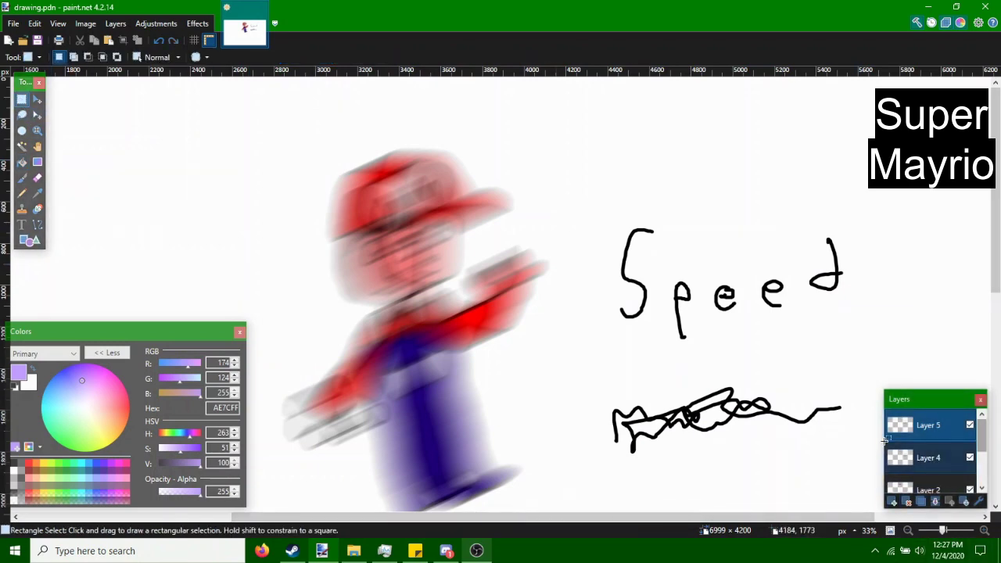
key(ctrl+minus)
key(ctrl+minus)
key(b)
key(d)
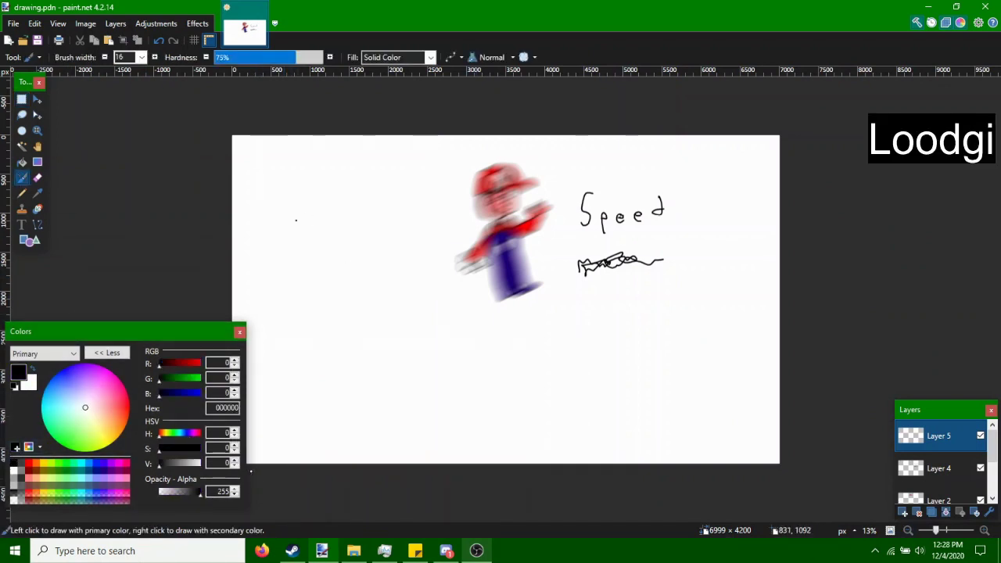
Draw the man's face, brimmed cap, eye, torso and legs in black.
drag(273, 188, 333, 182)
mouse_move(268, 187)
mouse_down()
mouse_move(391, 197)
mouse_move(341, 166)
mouse_up()
drag(304, 197, 304, 188)
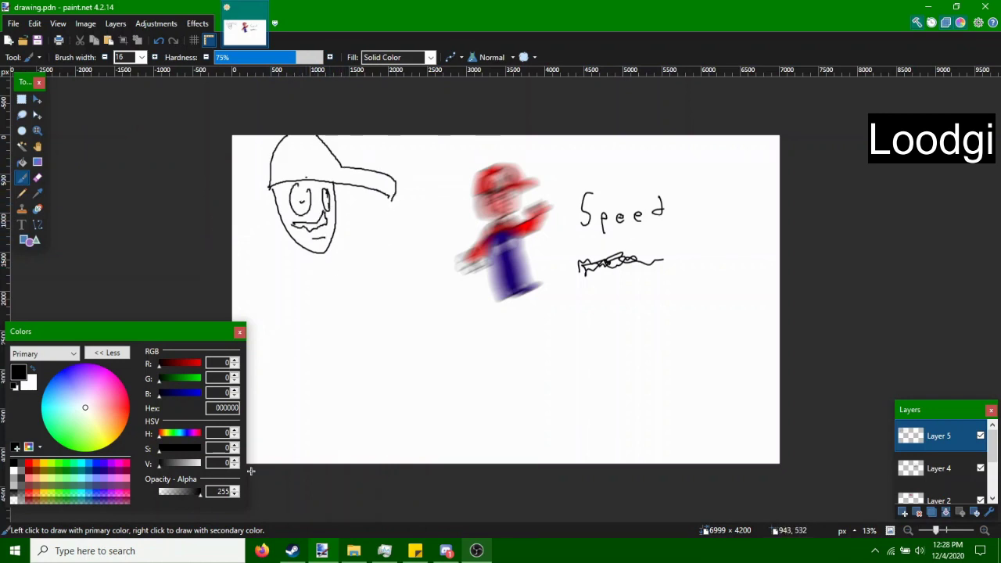
mouse_move(316, 268)
mouse_down()
mouse_move(307, 346)
mouse_move(370, 342)
mouse_move(288, 347)
mouse_move(319, 344)
mouse_up()
drag(341, 253, 372, 344)
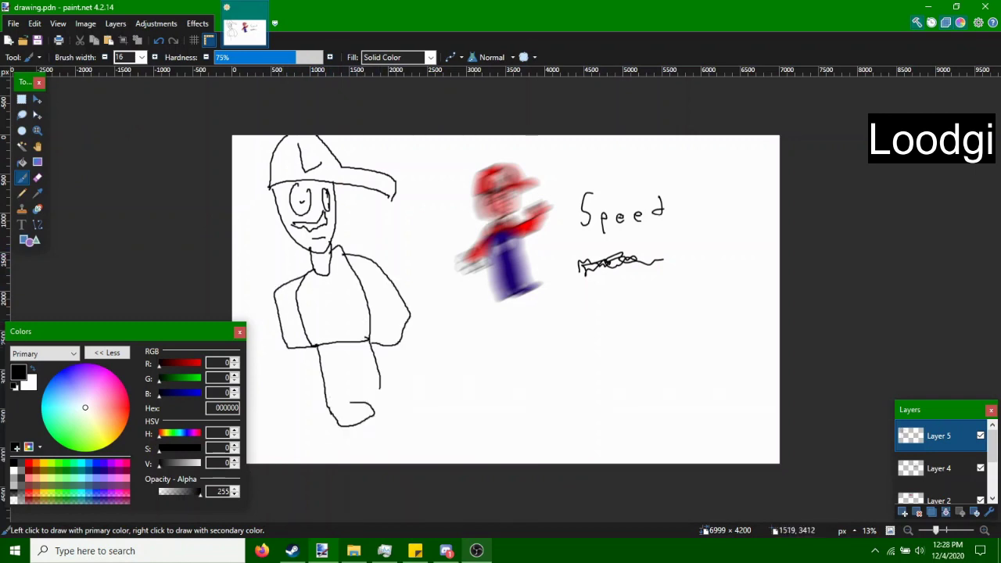
Flood the area around the figure with dark blue 00137F.
click(36, 193)
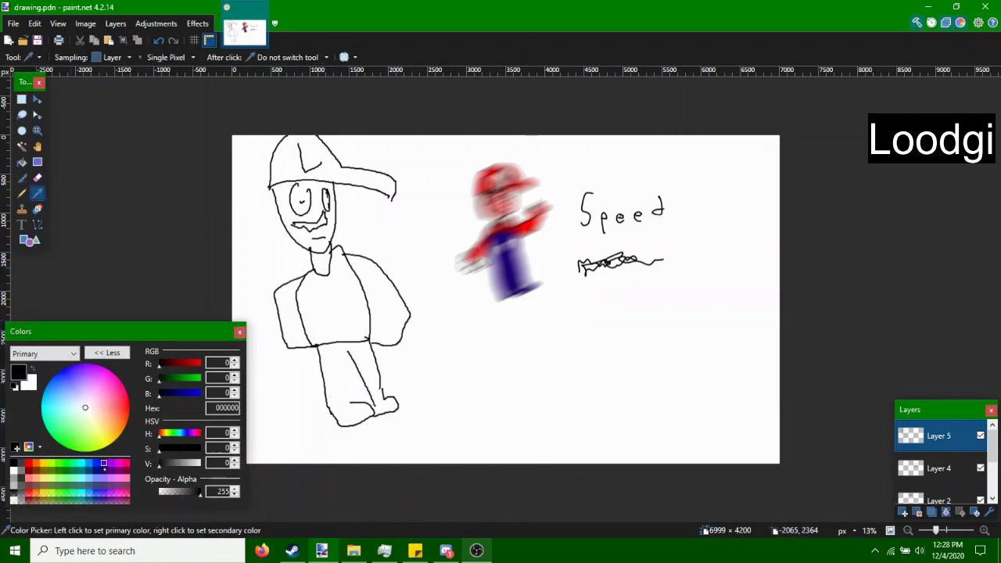
click(508, 269)
click(22, 162)
click(339, 381)
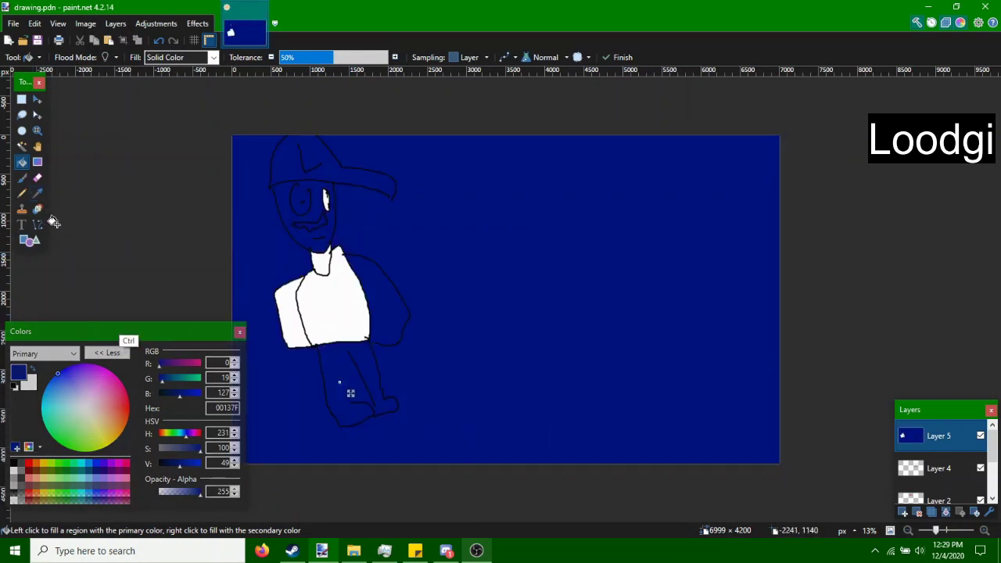
Undo the navy flood and return to the black Paintbrush.
key(ctrl+z)
key(b)
click(22, 177)
click(14, 386)
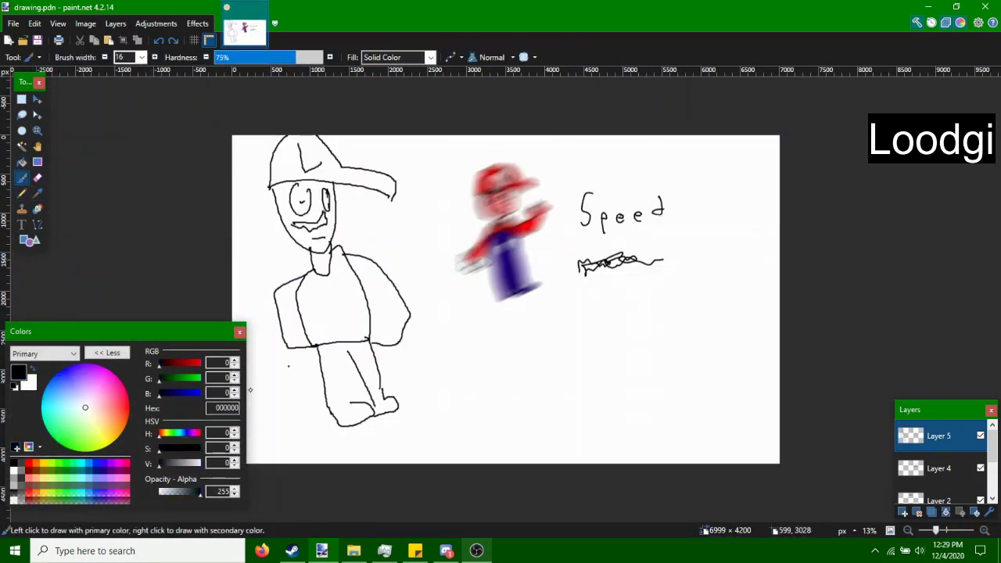
Fill both trouser legs bright blue 0026FF.
click(96, 462)
click(37, 193)
click(22, 162)
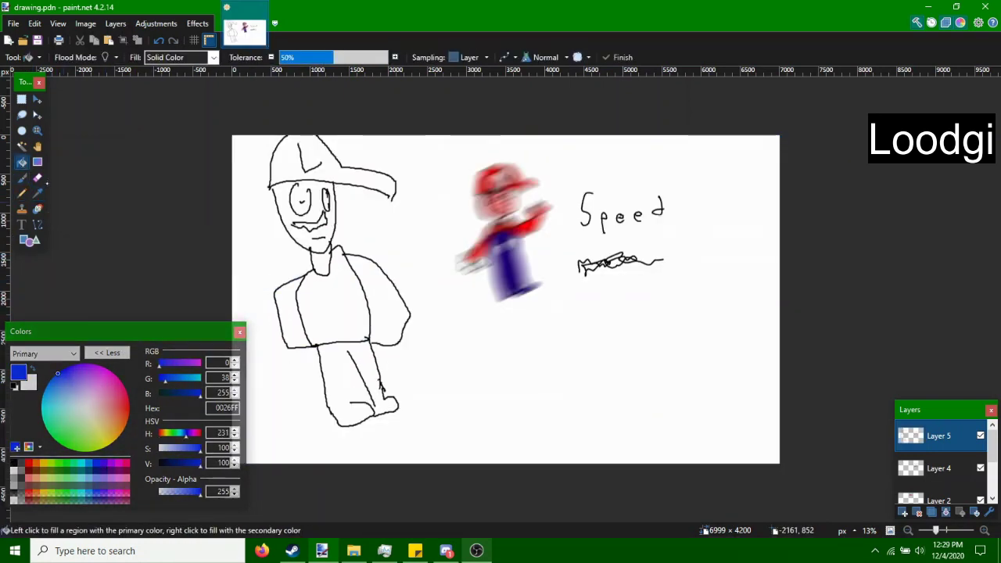
click(339, 384)
Fill both halves of the torso bright green 00FF90.
click(36, 193)
click(29, 463)
click(58, 463)
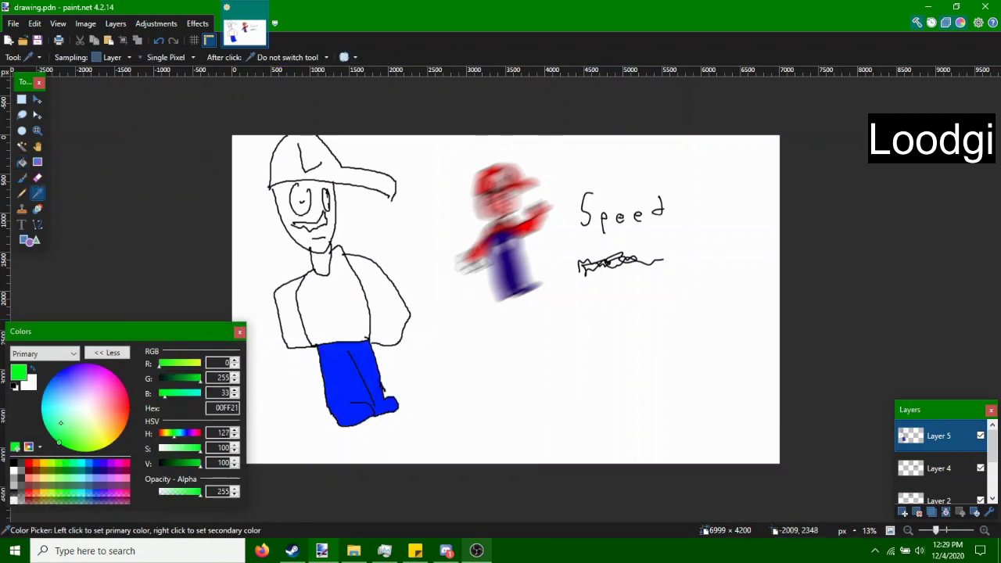
click(46, 427)
click(22, 162)
click(281, 300)
click(336, 305)
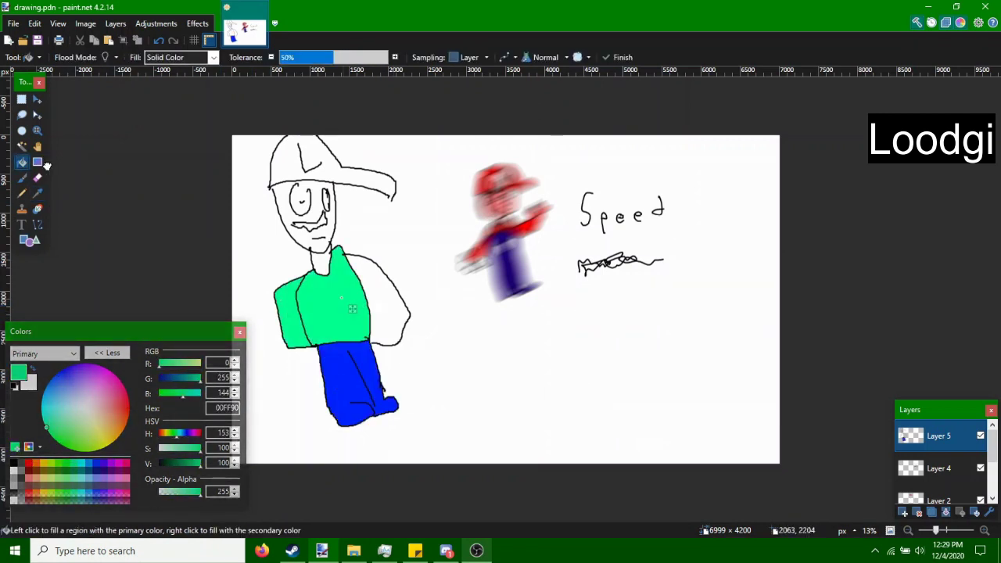
Undo the stray green background fills, then return to black brush and zoom in.
click(390, 305)
key(ctrl+z)
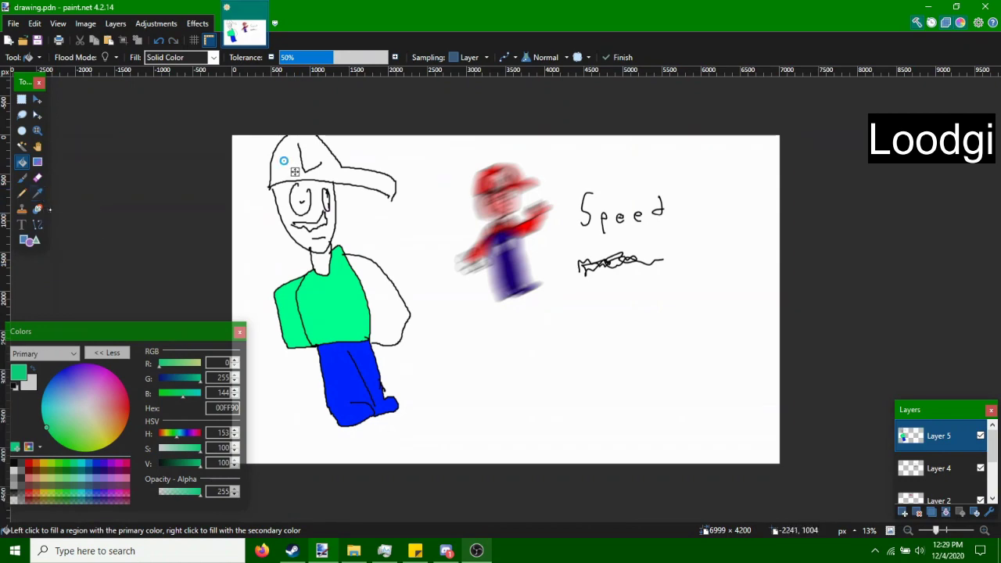
click(284, 161)
key(ctrl+z)
key(b)
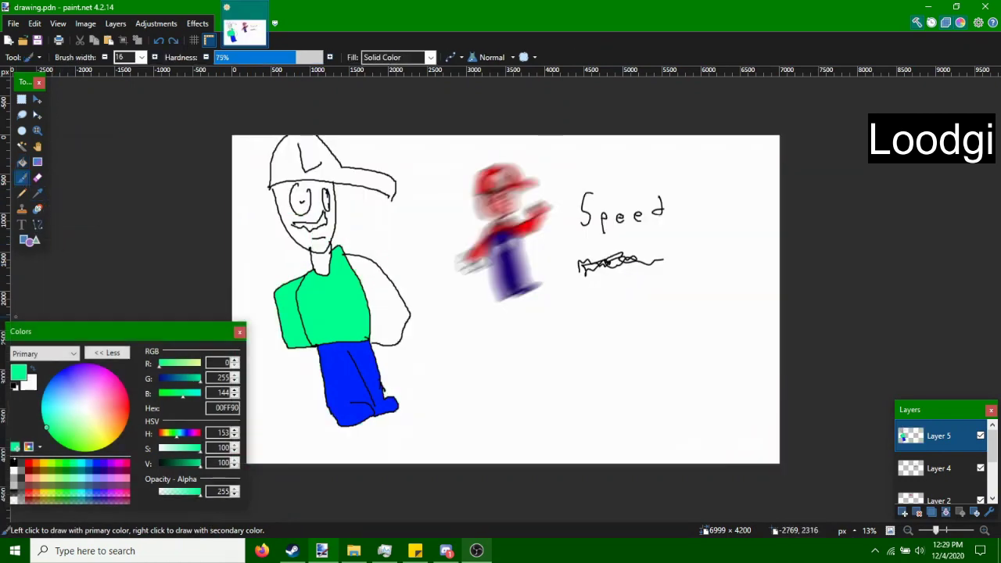
key(d)
key(ctrl+plus)
key(ctrl+plus)
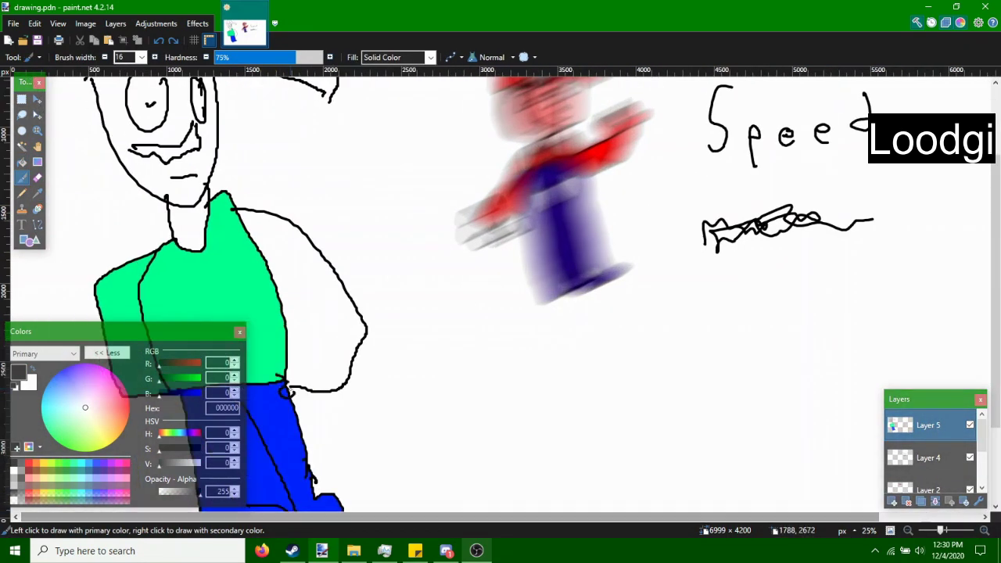
Draw black lines across the man's shirt.
drag(182, 268, 183, 361)
mouse_move(142, 315)
mouse_down()
mouse_move(282, 301)
mouse_move(252, 313)
mouse_up()
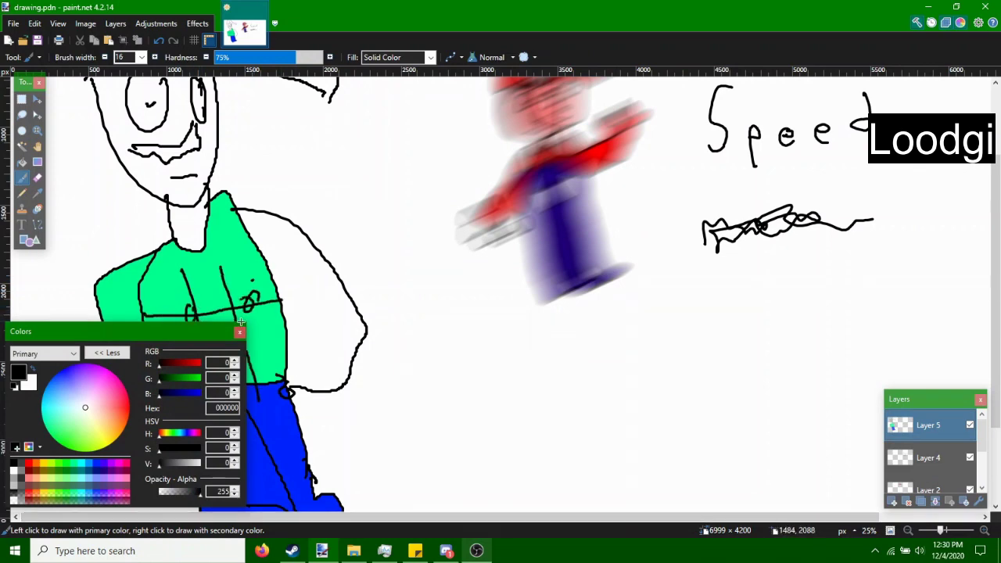
scroll(990, 266, down, 1)
scroll(998, 342, down, 2)
drag(174, 234, 277, 234)
Draw a noughts-and-crosses grid below, with an O and an X in it.
drag(480, 274, 497, 346)
drag(529, 252, 548, 342)
drag(469, 306, 561, 286)
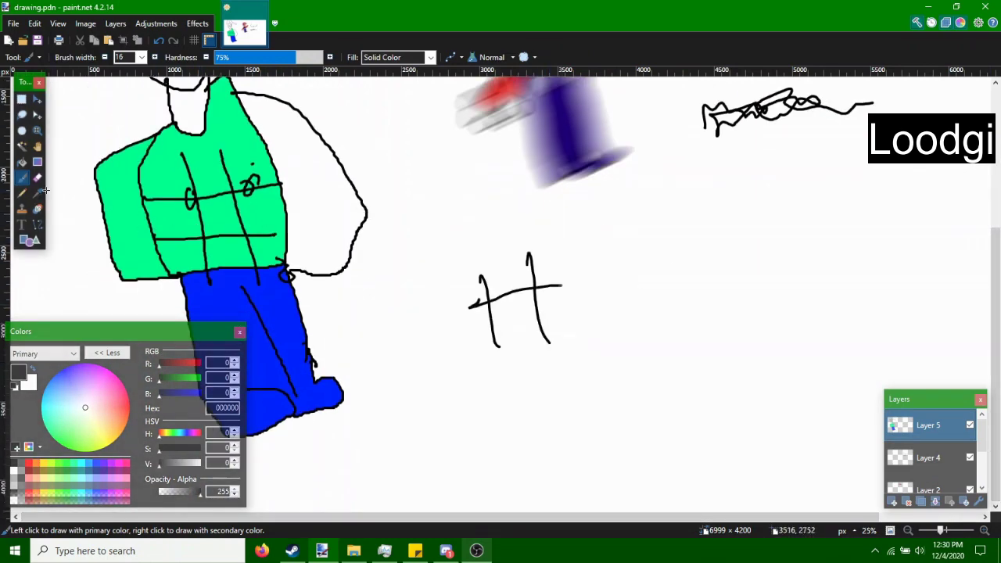
mouse_move(464, 342)
mouse_down()
mouse_move(555, 307)
mouse_move(556, 291)
mouse_up()
drag(510, 328, 547, 350)
drag(546, 329, 510, 348)
Sample the shirt's bright green and fill the cap and the rest of the shirt with it.
scroll(992, 250, up, 5)
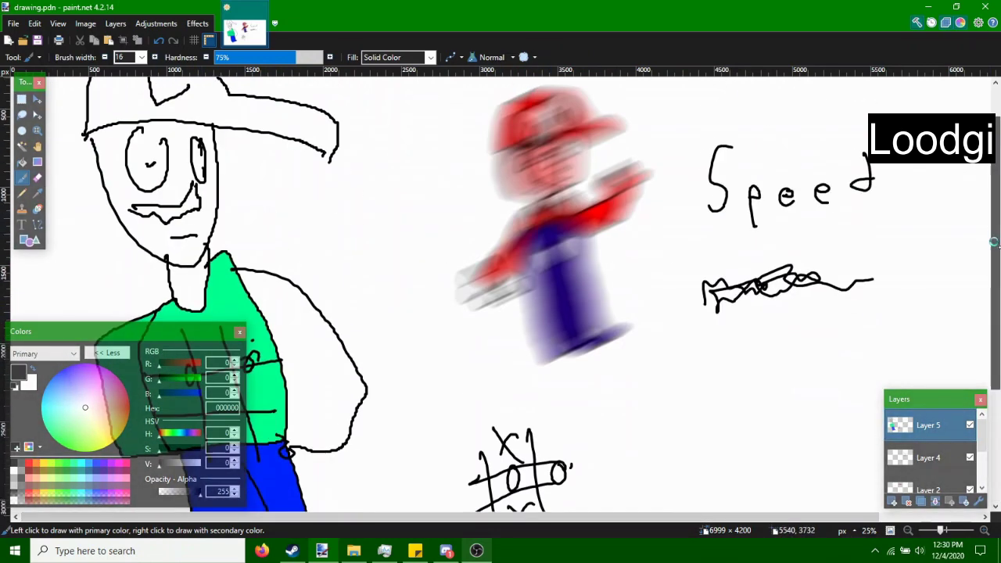
click(37, 193)
click(245, 321)
key(f)
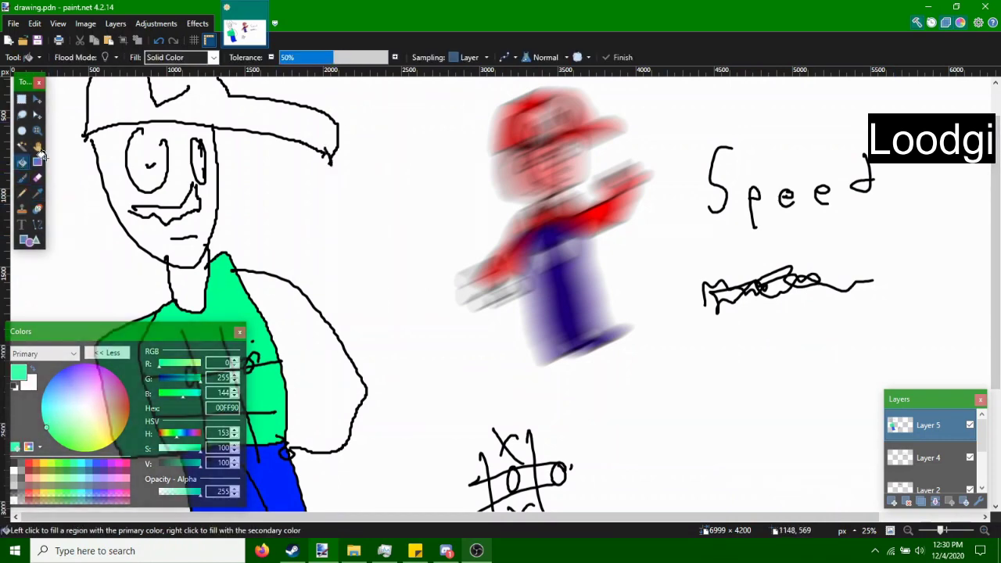
click(217, 120)
click(305, 352)
Fill the neck with light orange skin tone FFB27F, undoing a stray background fill.
key(k)
click(35, 478)
click(42, 477)
key(f)
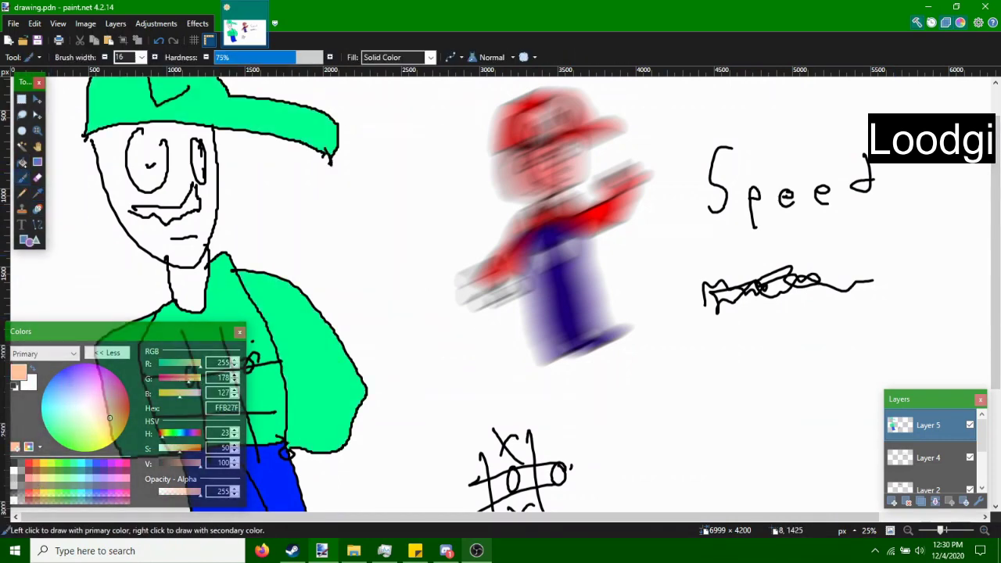
click(184, 200)
key(ctrl+z)
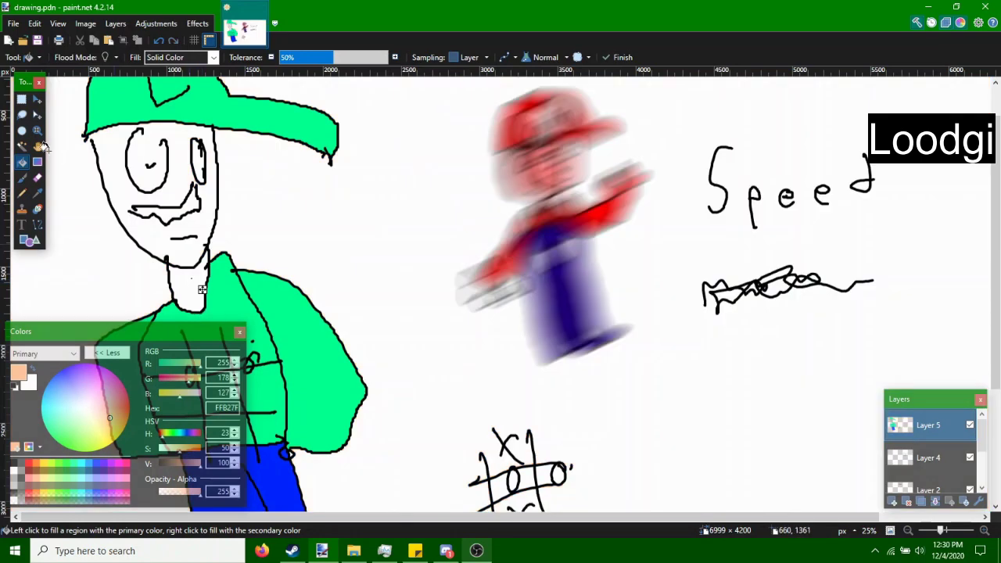
click(202, 289)
Sample the neck's orange and fill the face with the same skin tone.
key(b)
key(k)
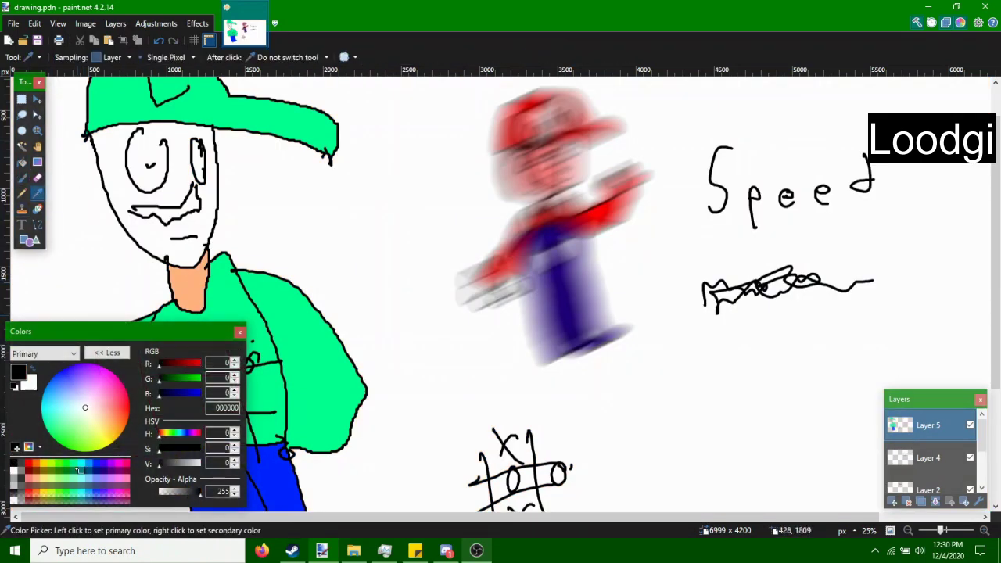
click(186, 289)
key(f)
click(192, 186)
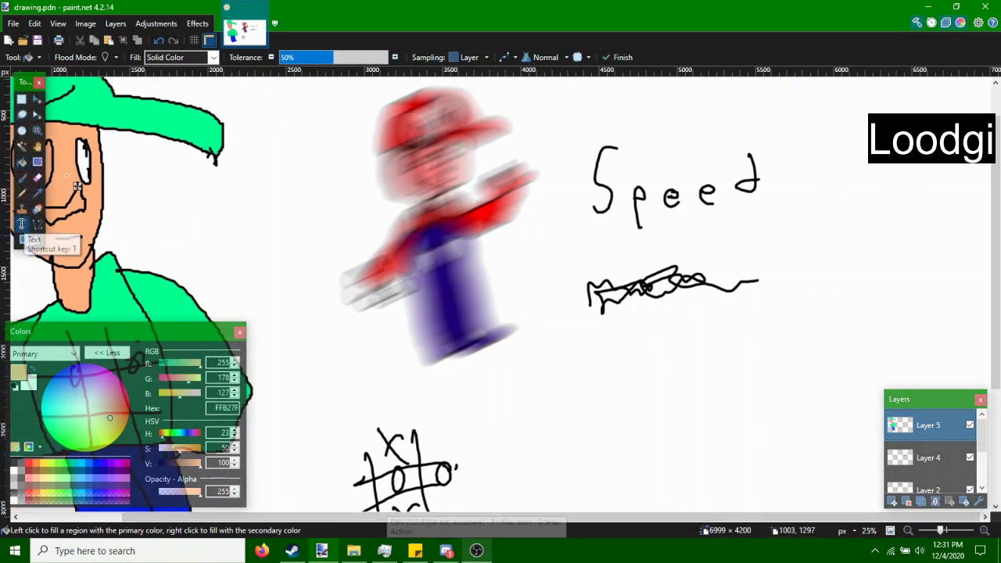
Add size-72 text 'yeah am' to the right of the noughts-and-crosses grid.
click(22, 224)
click(520, 453)
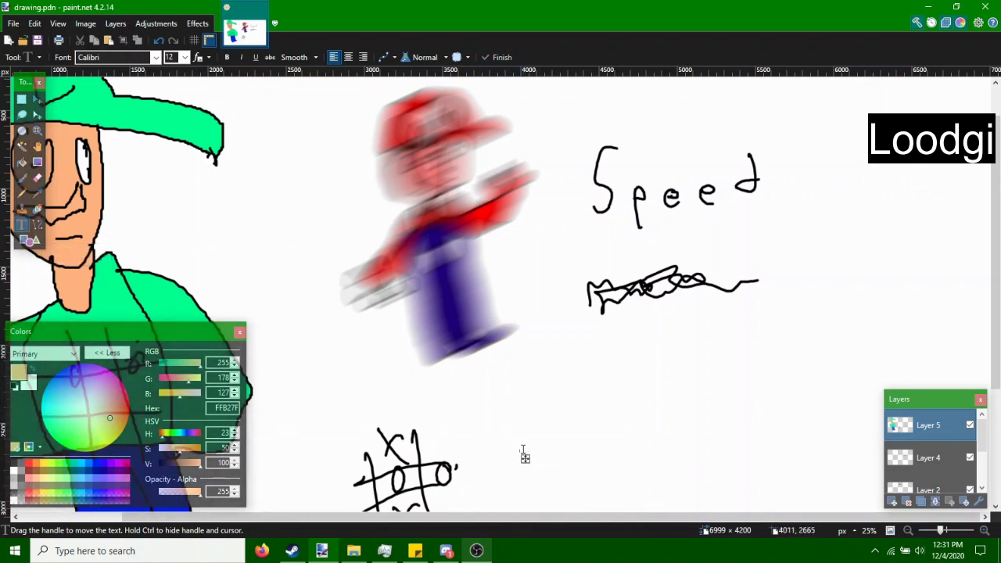
click(184, 57)
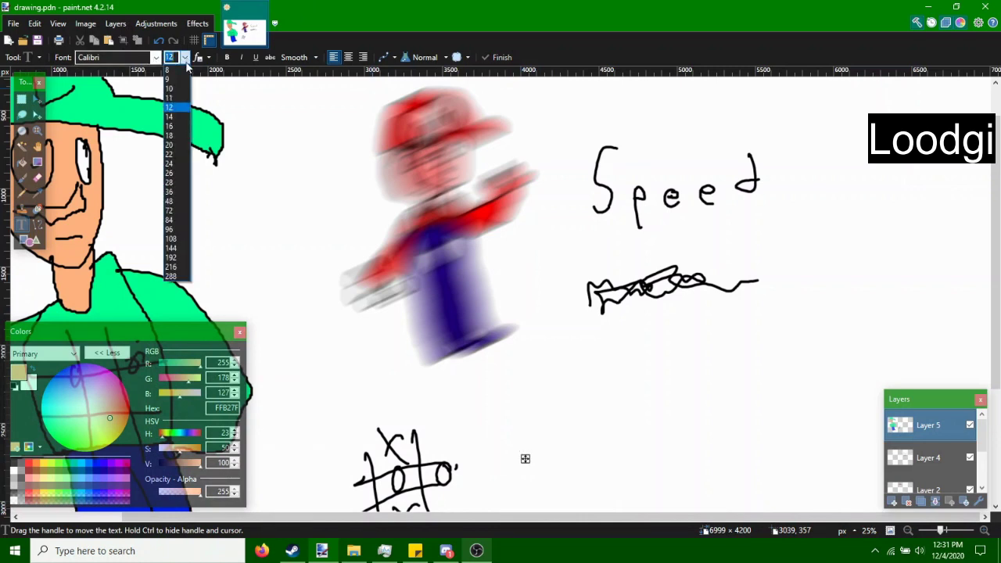
click(170, 210)
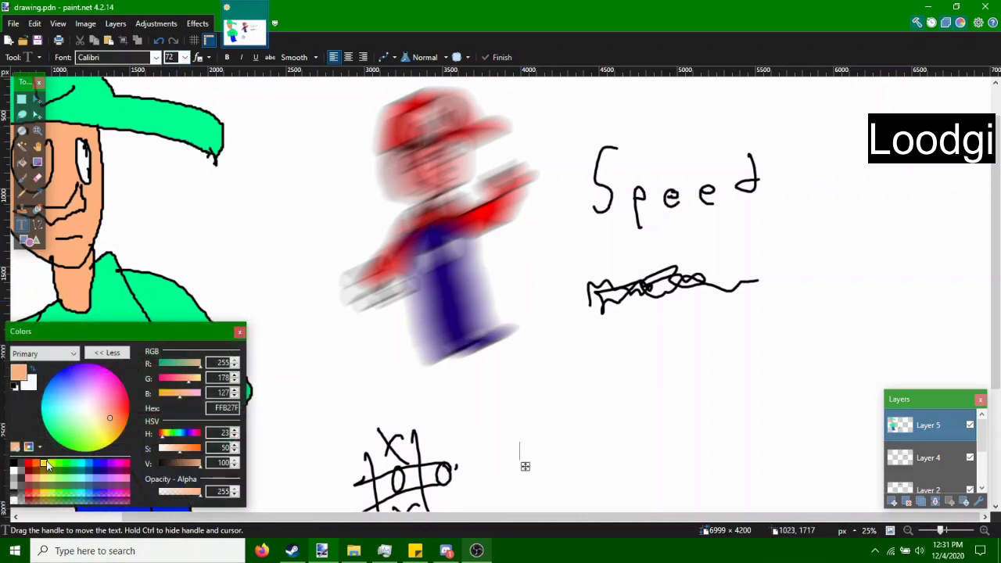
text(yeah colton I)
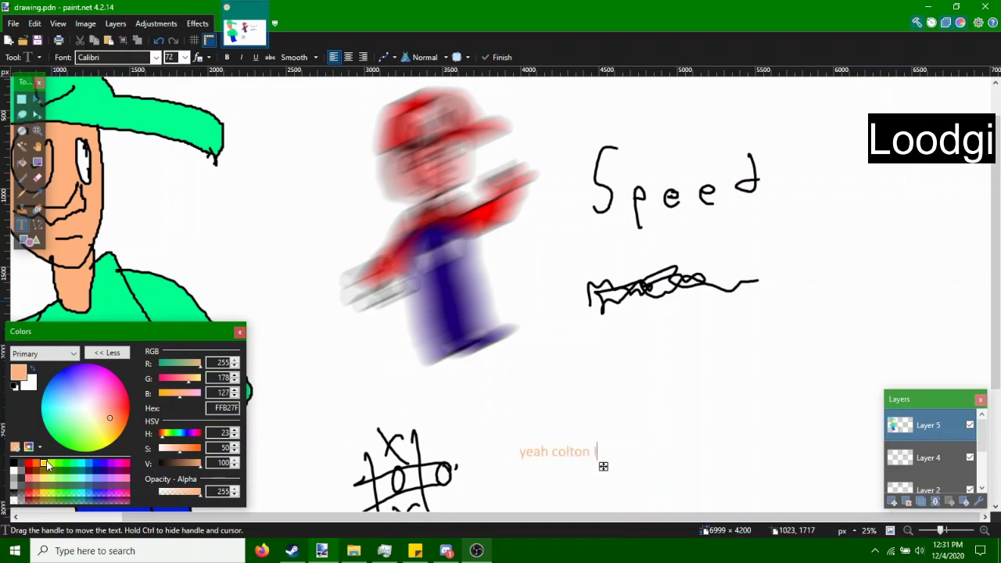
text( am a ward)
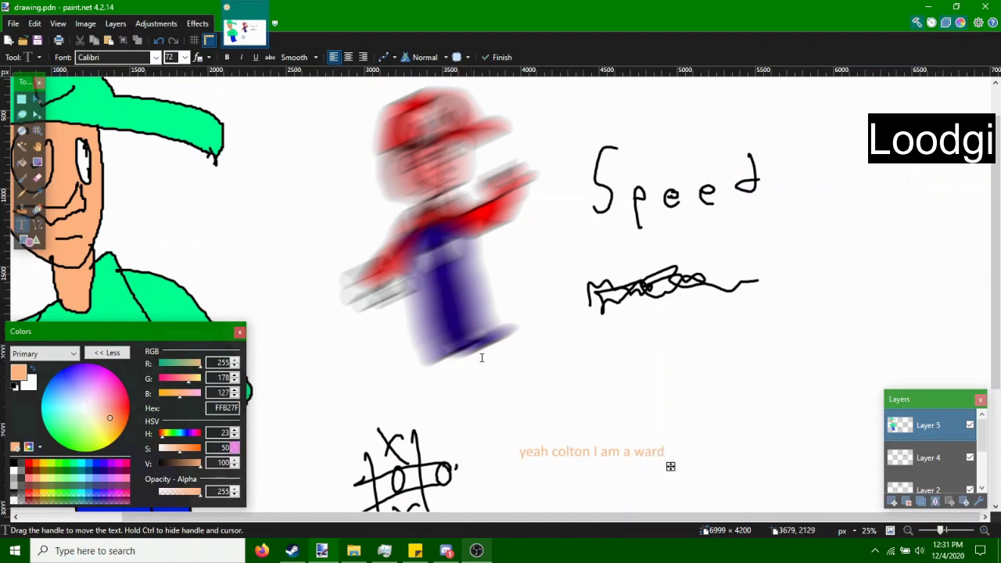
click(485, 353)
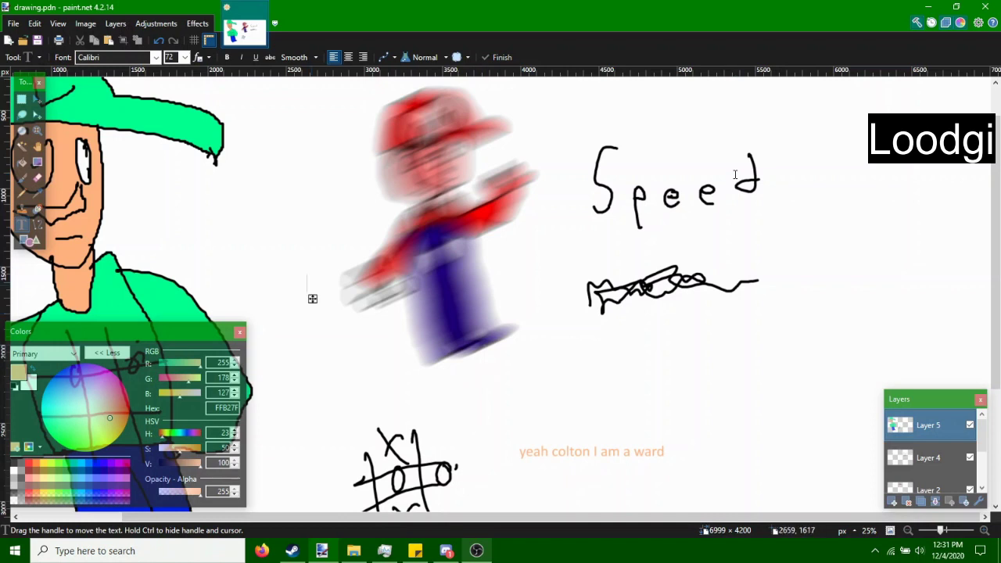
Circle the orange text with a black freehand loop and zoom out.
click(22, 178)
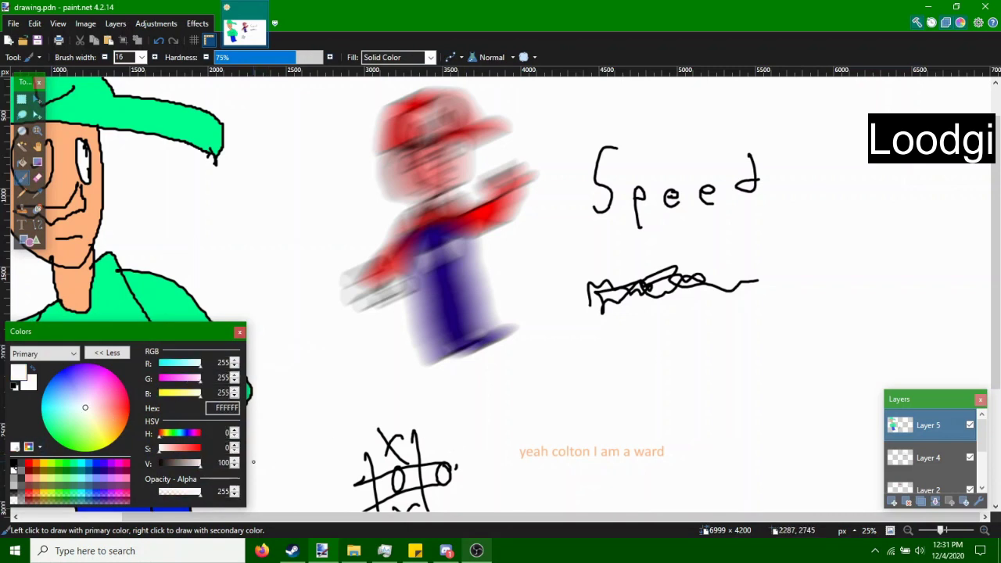
click(14, 462)
drag(526, 428, 616, 415)
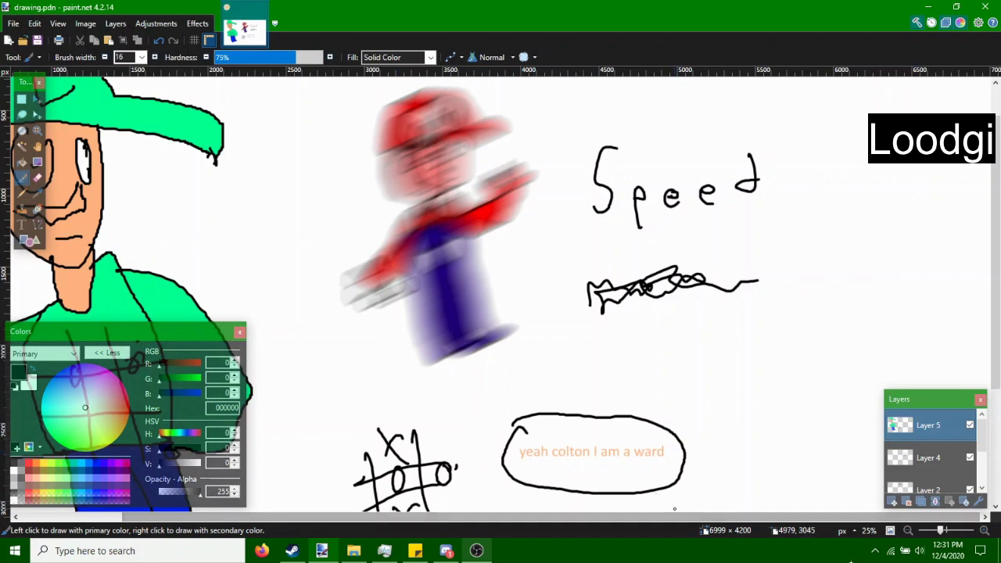
scroll(674, 509, down, 2)
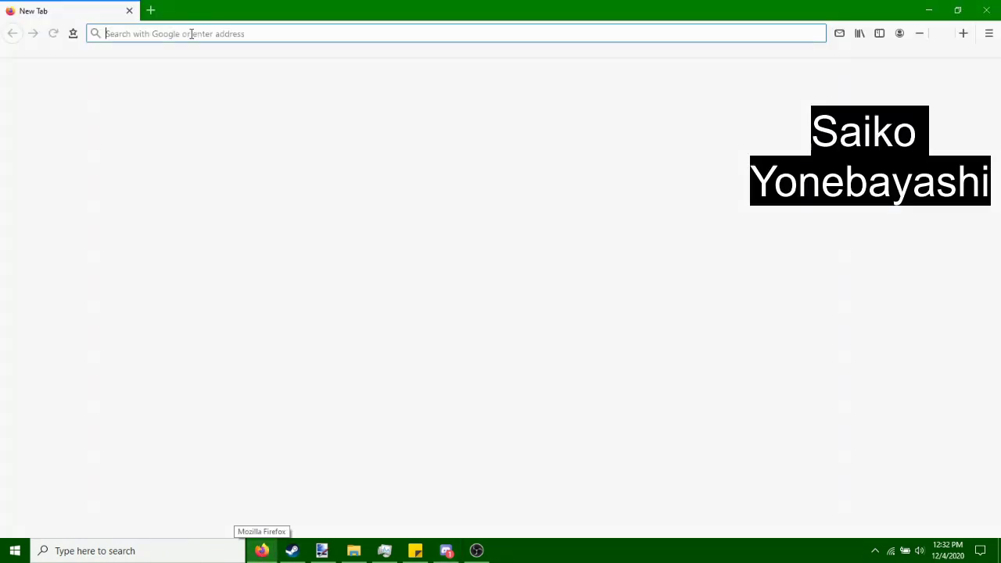
Search Google Images for 'saiko yonebayashi' and copy a preview picture.
text(saiko yonebayashi)
key(Return)
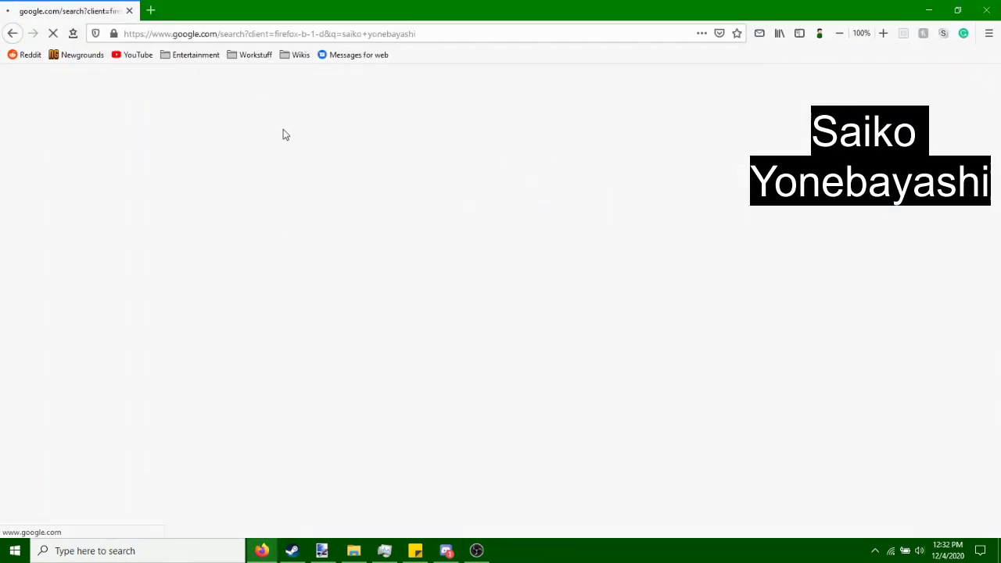
click(163, 127)
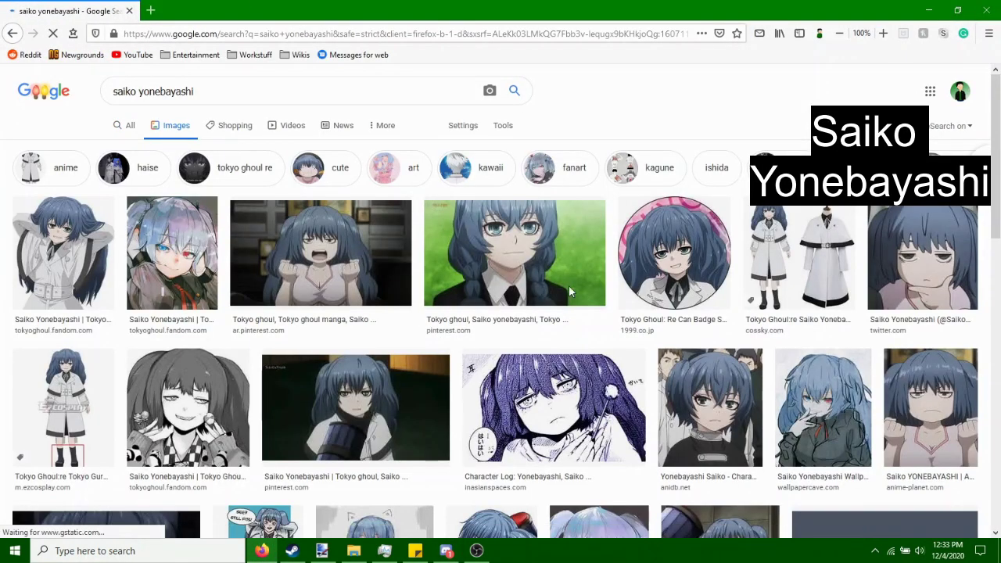
click(927, 278)
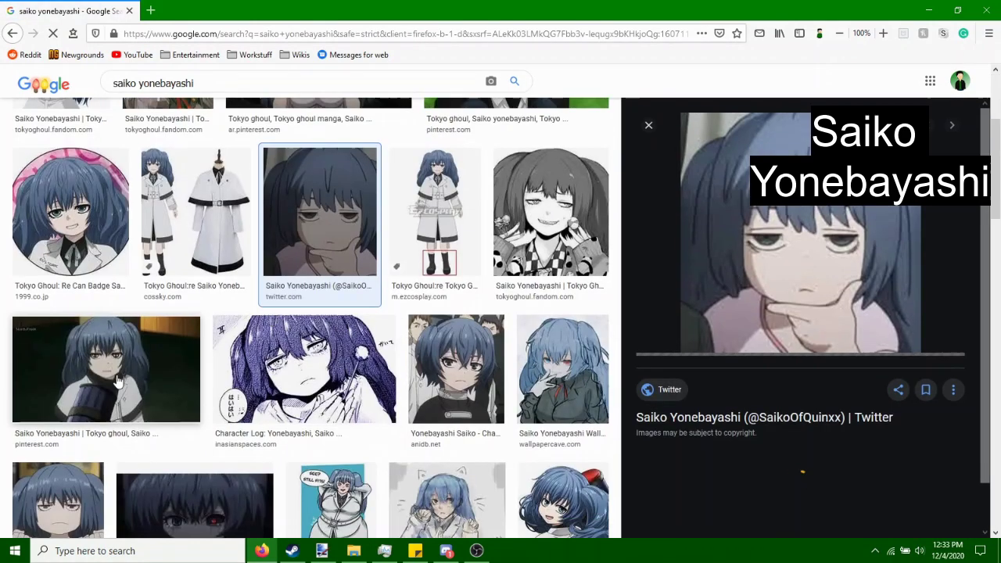
click(117, 381)
right_click(787, 163)
click(826, 373)
Paste the copied Saiko picture into paint.net as a new image.
click(321, 550)
key(ctrl+v)
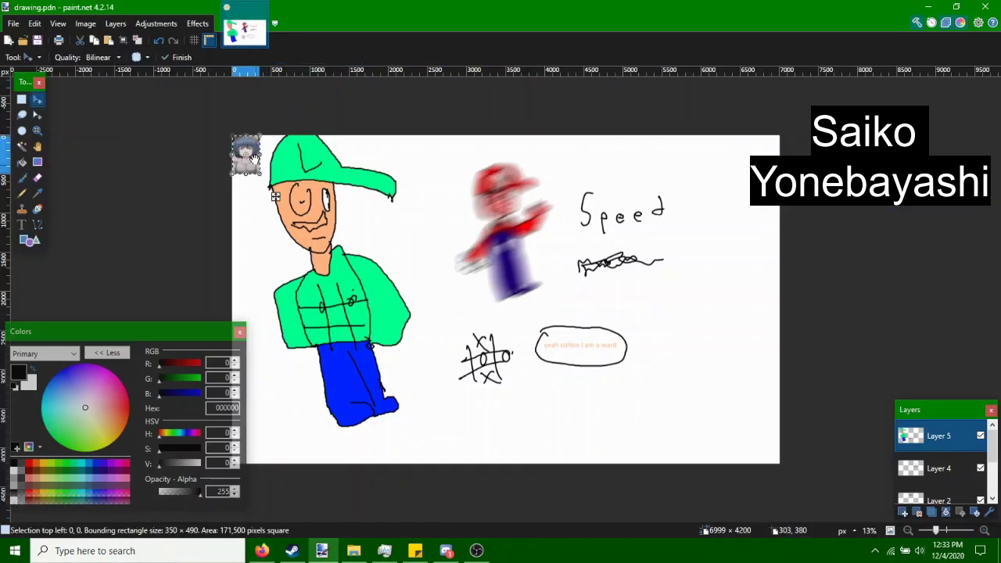
click(14, 24)
click(31, 39)
key(Return)
key(ctrl+v)
key(s)
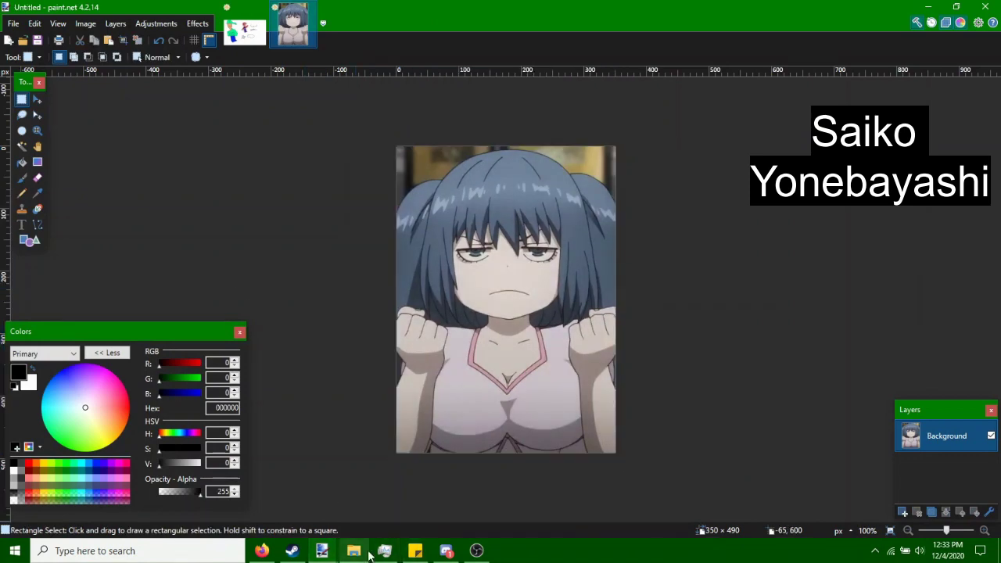
Enlarge the face sketch in the Discord chat and bring up its image options.
click(447, 550)
right_click(373, 382)
key(Escape)
click(426, 436)
right_click(539, 254)
Open the original sketch in the browser and save it to Downloads.
click(586, 315)
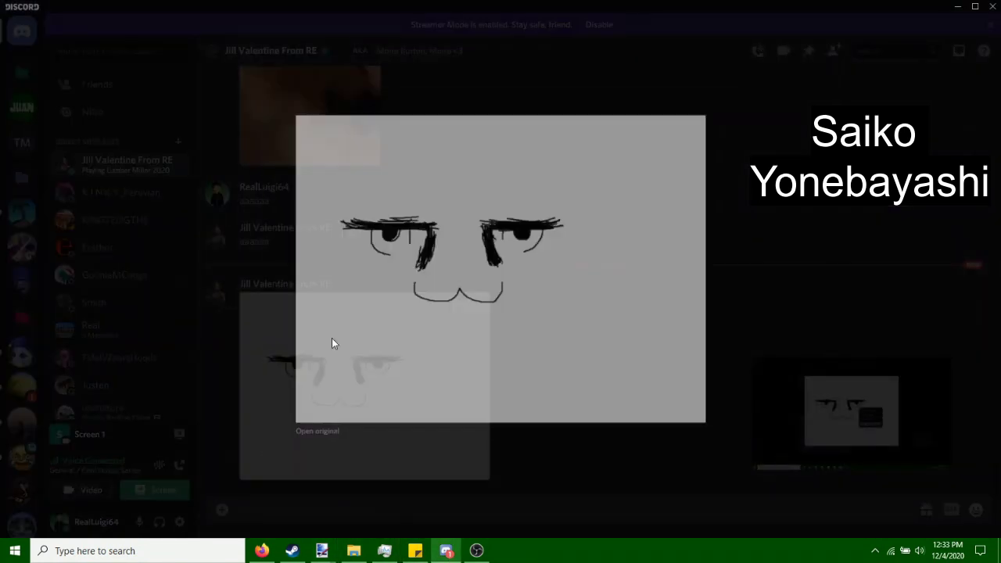
click(317, 431)
click(565, 317)
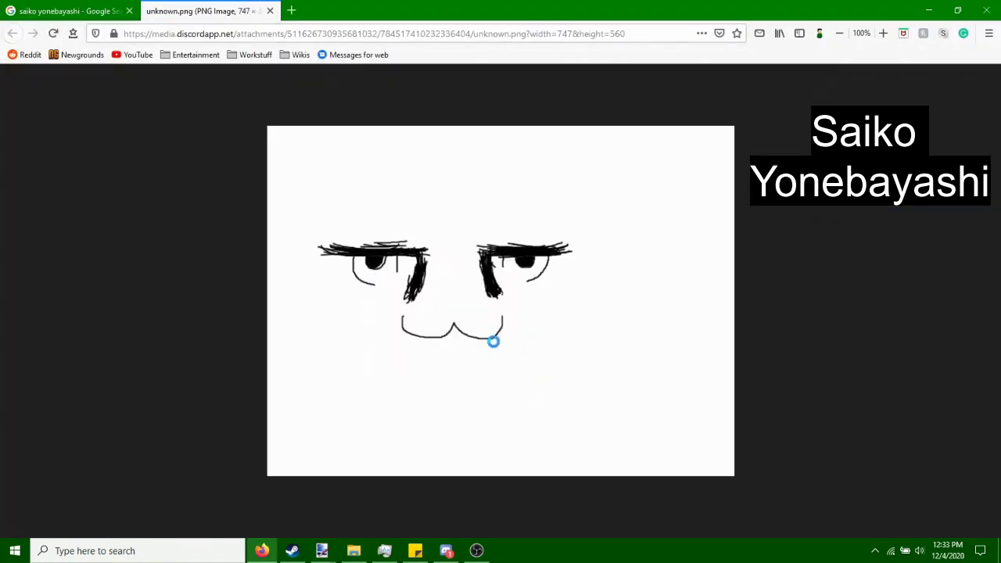
key(ctrl+s)
key(Return)
Drag the downloaded sketch file from Downloads into paint.net.
click(353, 550)
click(157, 301)
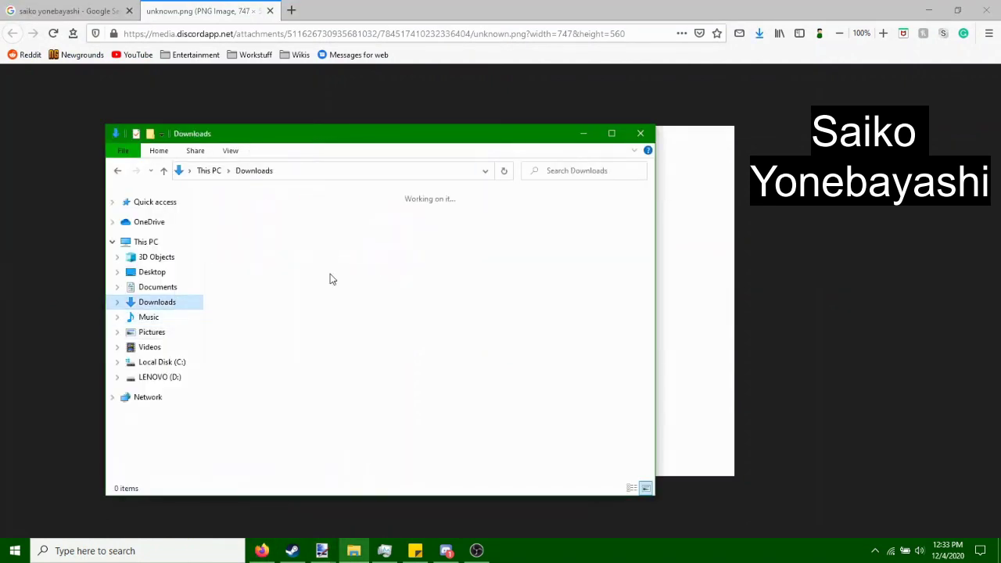
click(322, 550)
click(354, 550)
drag(466, 295, 480, 283)
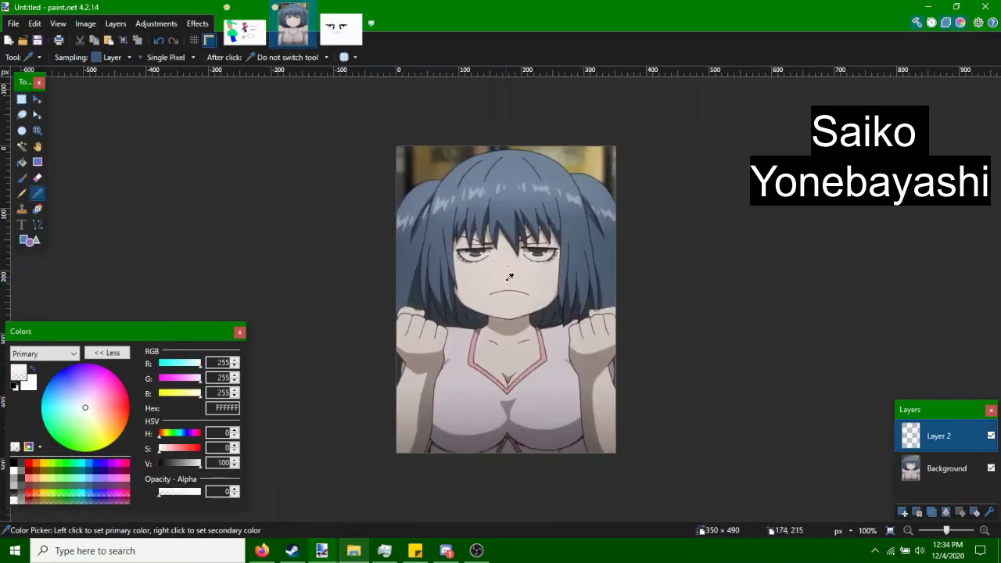
On the Background layer, sample her skin tone and paint out the mouth line.
scroll(509, 277, up, 3)
click(935, 468)
click(438, 234)
scroll(547, 234, up, 2)
key(b)
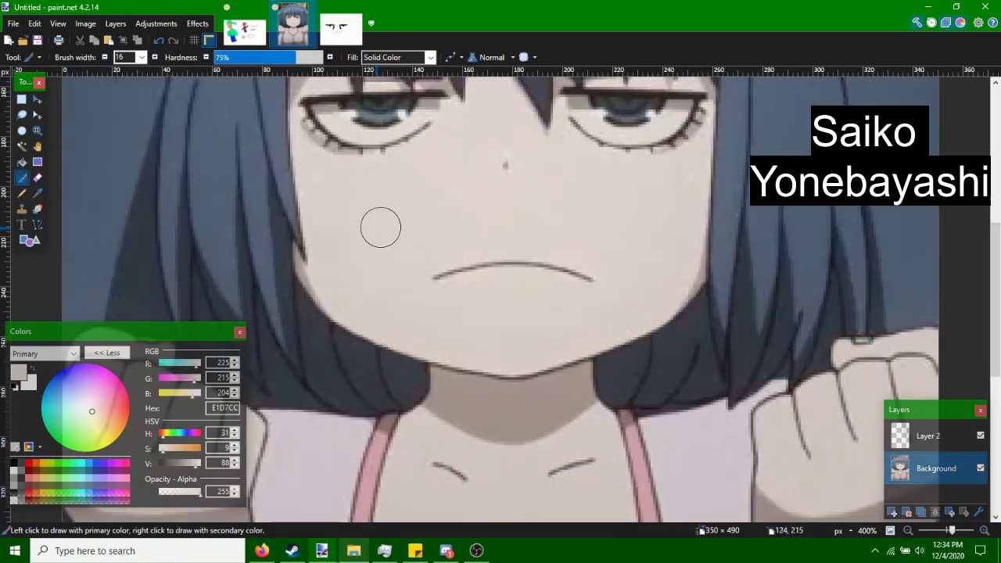
drag(381, 228, 533, 297)
key(ctrl+z)
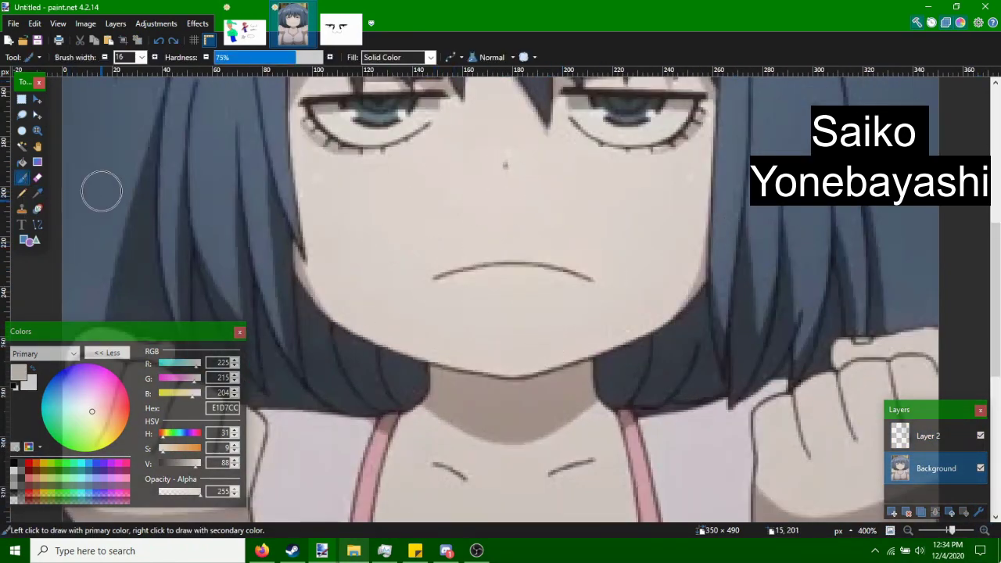
key(k)
click(484, 235)
key(b)
drag(440, 272, 598, 275)
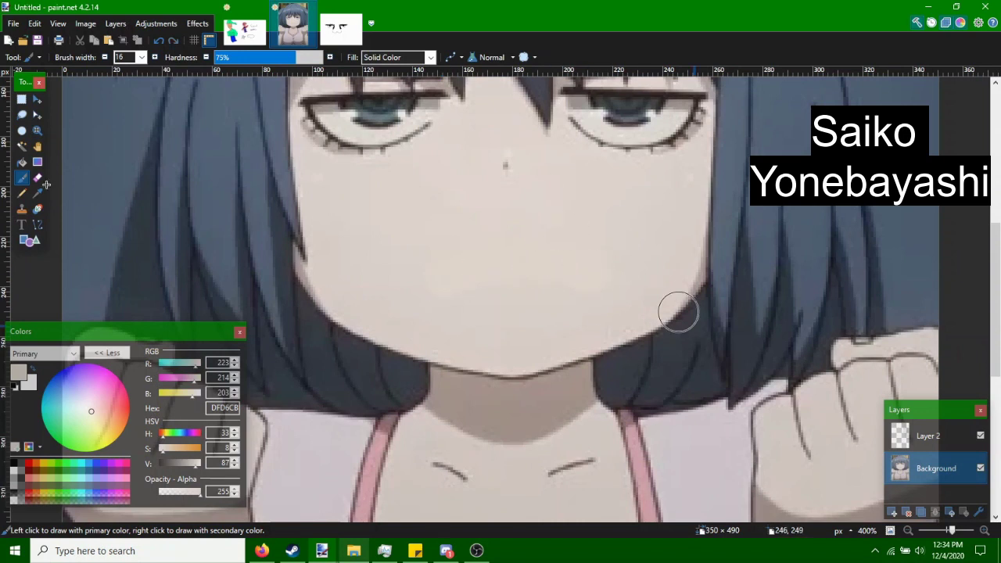
Paint over both eyes in skin colour and narrow the brush width to 7.
scroll(742, 376, up, 3)
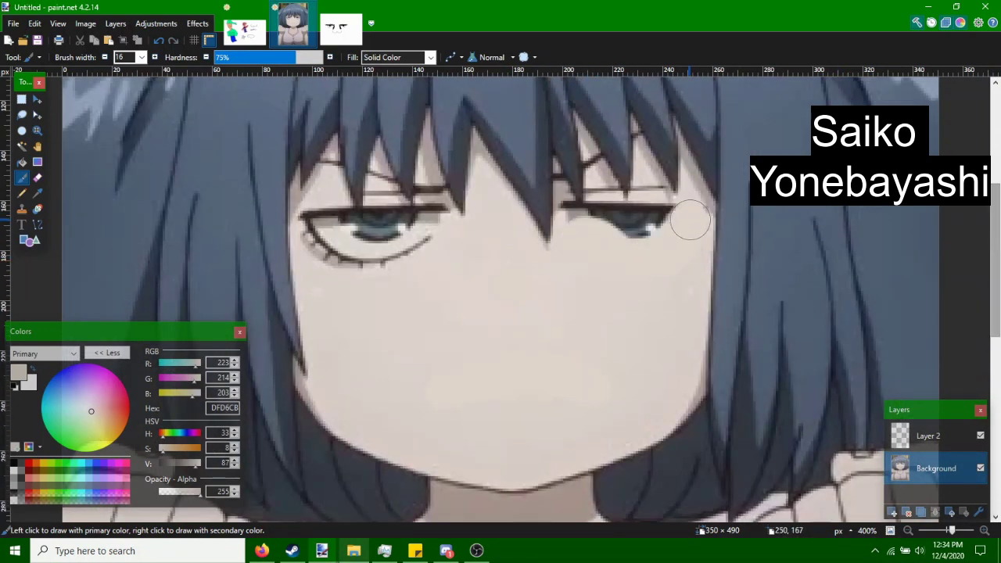
drag(690, 221, 580, 219)
mouse_move(556, 261)
mouse_down()
mouse_move(373, 239)
mouse_move(380, 217)
mouse_move(336, 216)
mouse_move(437, 224)
mouse_move(394, 226)
mouse_up()
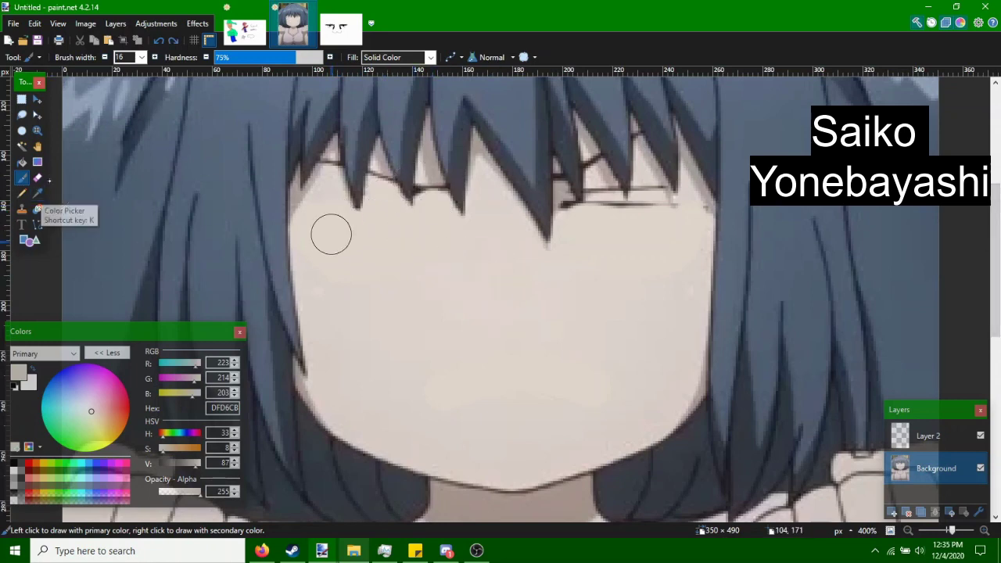
click(104, 57)
scroll(377, 282, up, 2)
scroll(377, 282, up, 2)
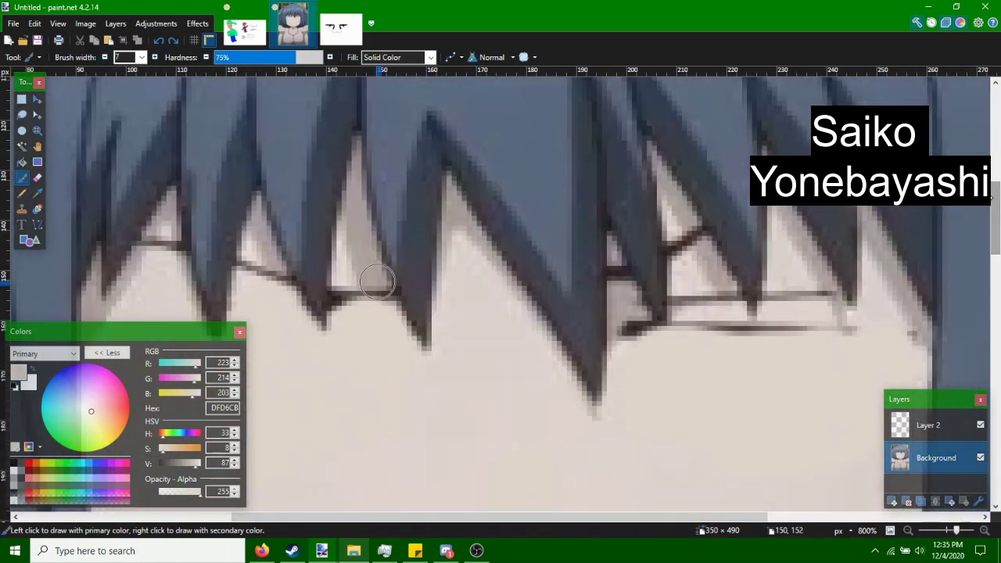
Paint out the remaining dark lash lines and leftover spots around the eyes.
drag(376, 281, 341, 305)
mouse_move(386, 406)
mouse_down()
mouse_move(351, 264)
mouse_move(376, 303)
mouse_up()
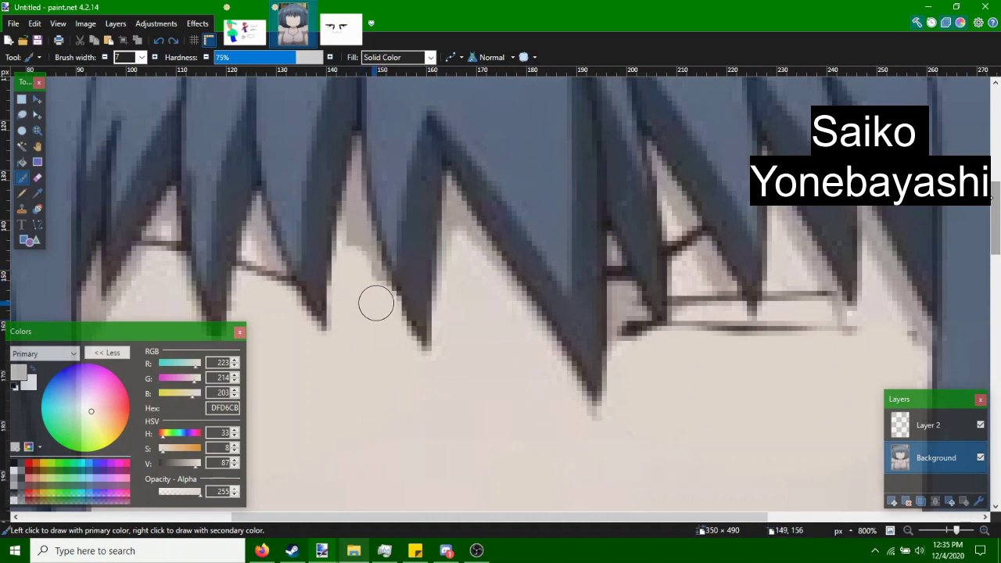
key(ctrl+z)
drag(295, 252, 256, 282)
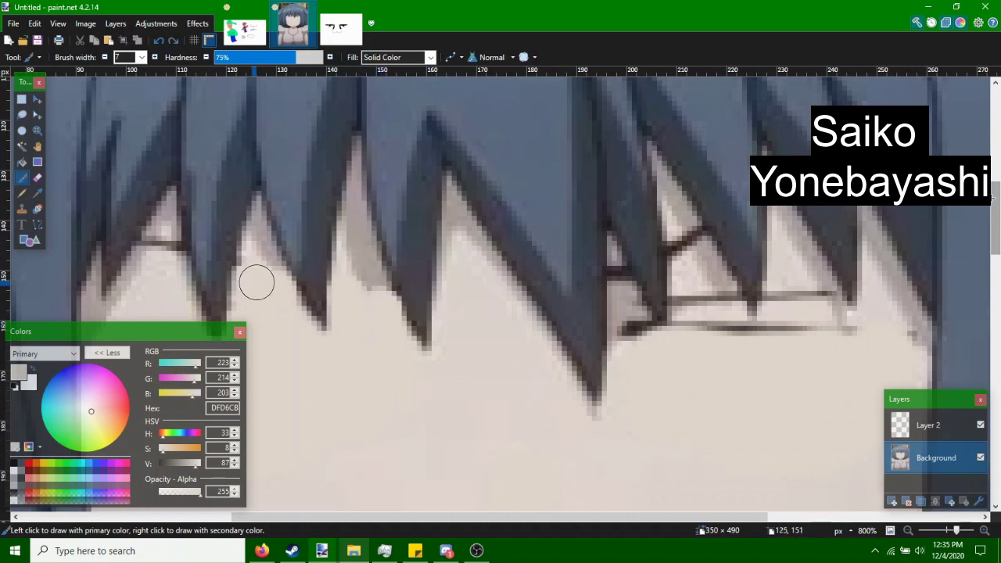
scroll(257, 282, left, 3)
drag(351, 257, 357, 239)
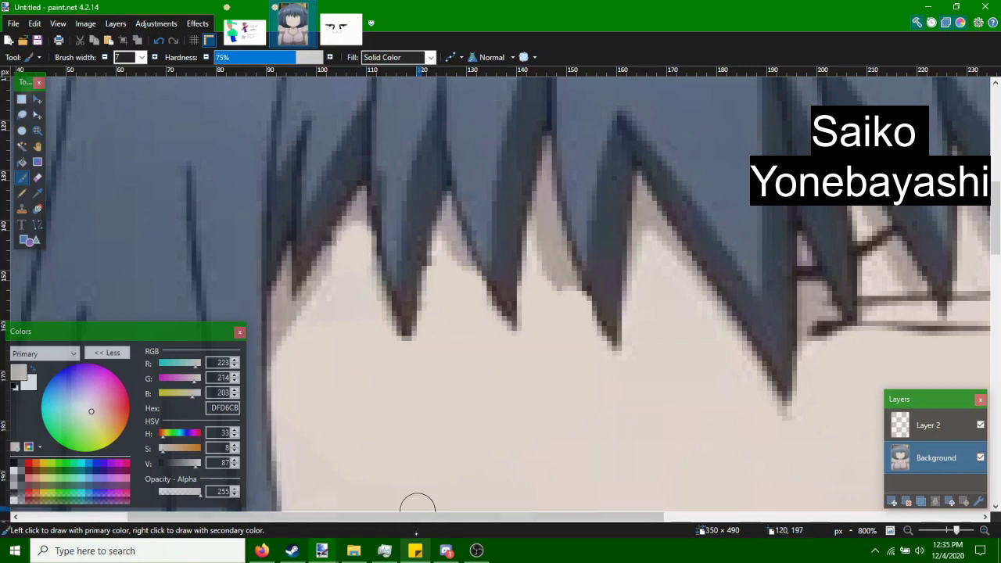
scroll(417, 506, right, 5)
mouse_move(456, 337)
mouse_down()
mouse_move(628, 339)
mouse_move(587, 301)
mouse_move(505, 297)
mouse_move(527, 319)
mouse_move(495, 297)
mouse_move(494, 247)
mouse_up()
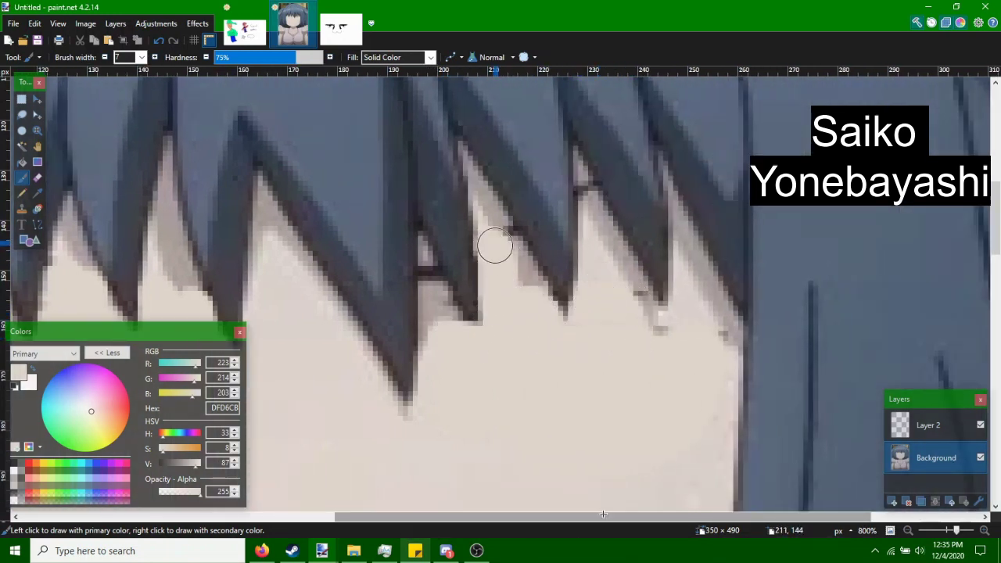
scroll(687, 406, down, 1)
scroll(688, 406, down, 2)
Delete the sketch's white background and copy the doodled face.
click(341, 28)
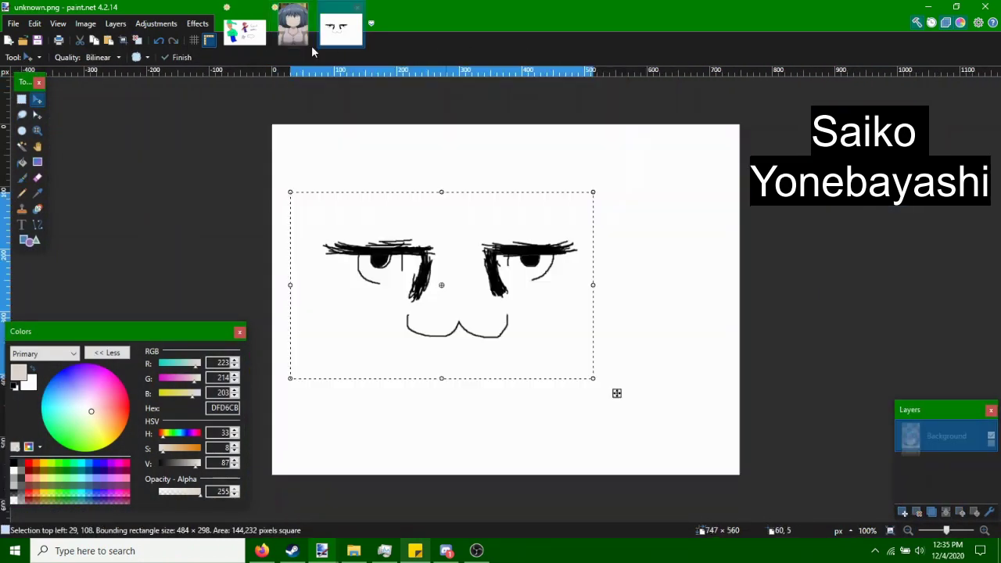
key(s)
key(s)
key(s)
key(s)
click(447, 223)
key(Delete)
key(s)
drag(311, 207, 596, 382)
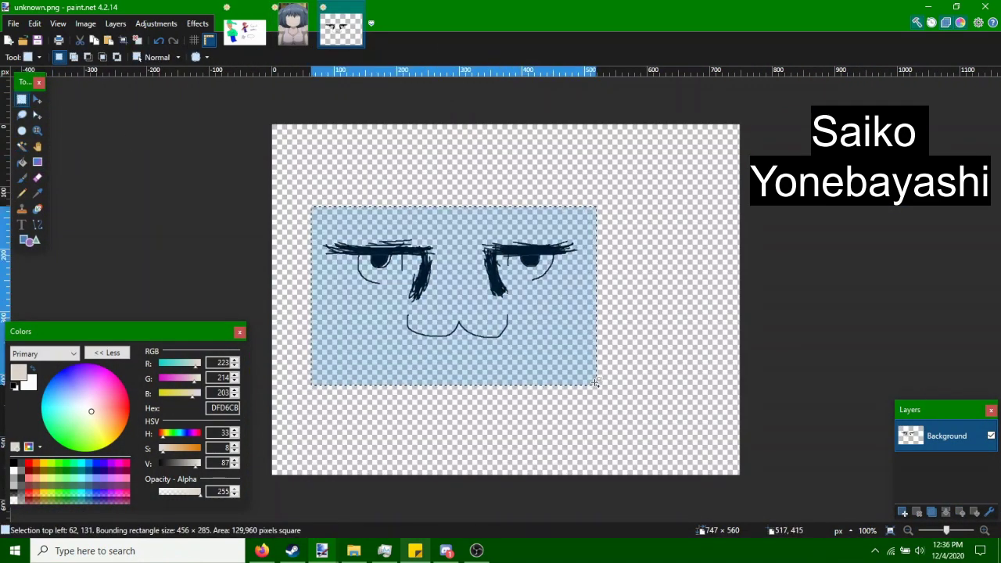
key(ctrl+c)
Paste the doodled face onto the anime picture's Layer 2, enlarged over her features.
click(293, 28)
key(ctrl+v)
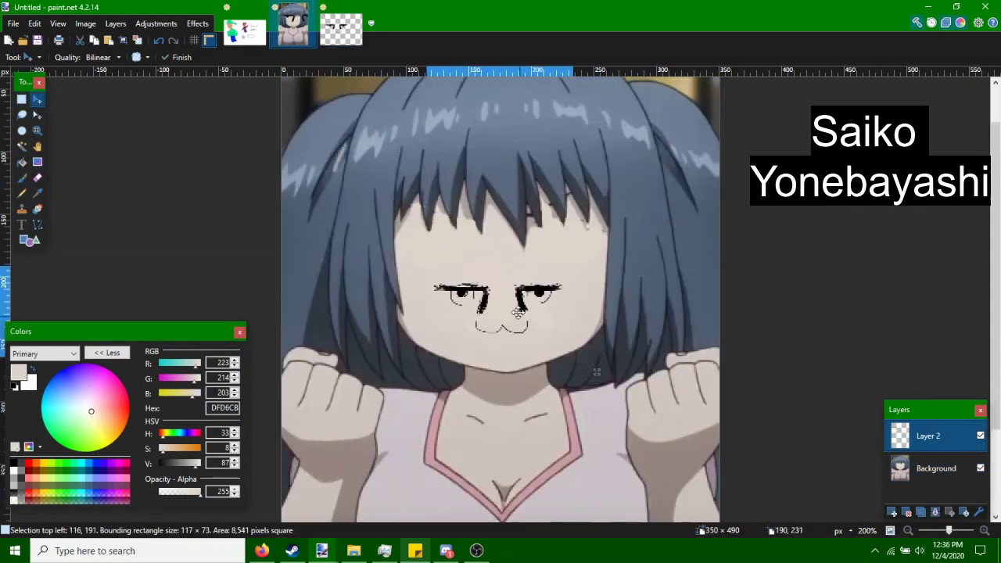
drag(431, 266, 375, 211)
drag(580, 358, 622, 367)
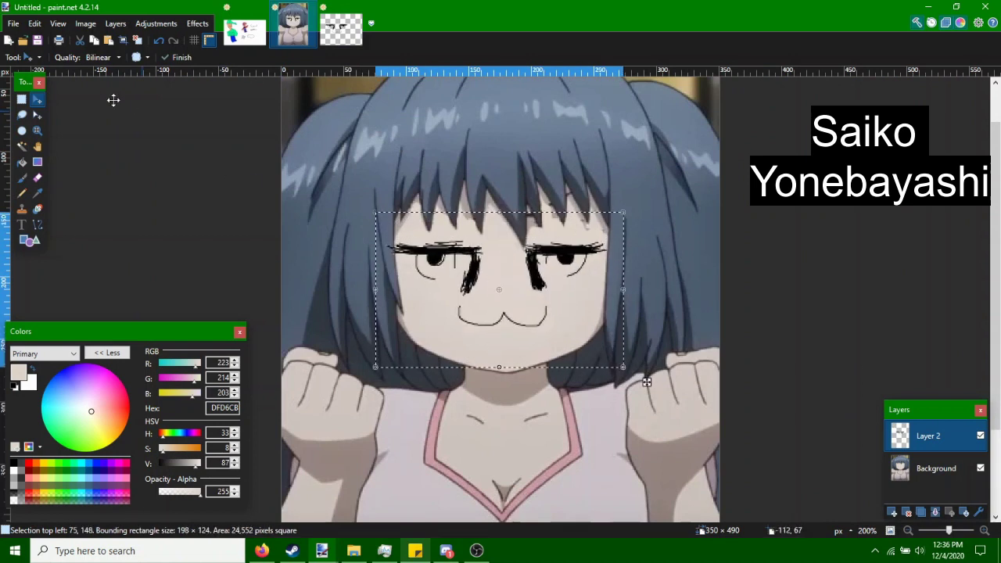
click(21, 101)
click(212, 170)
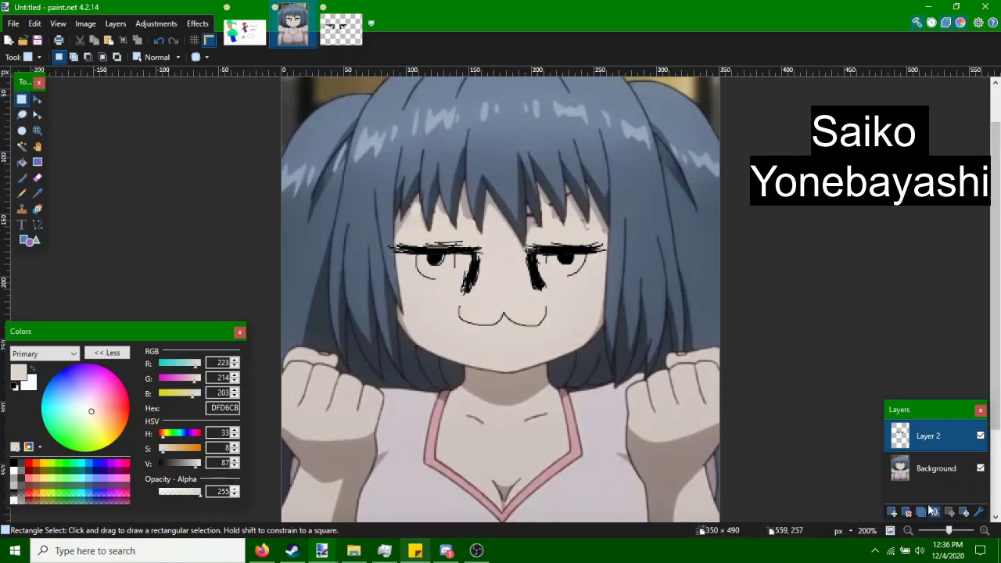
Select the whole Saiko picture and paste it into the face sketch as a new layer.
click(931, 468)
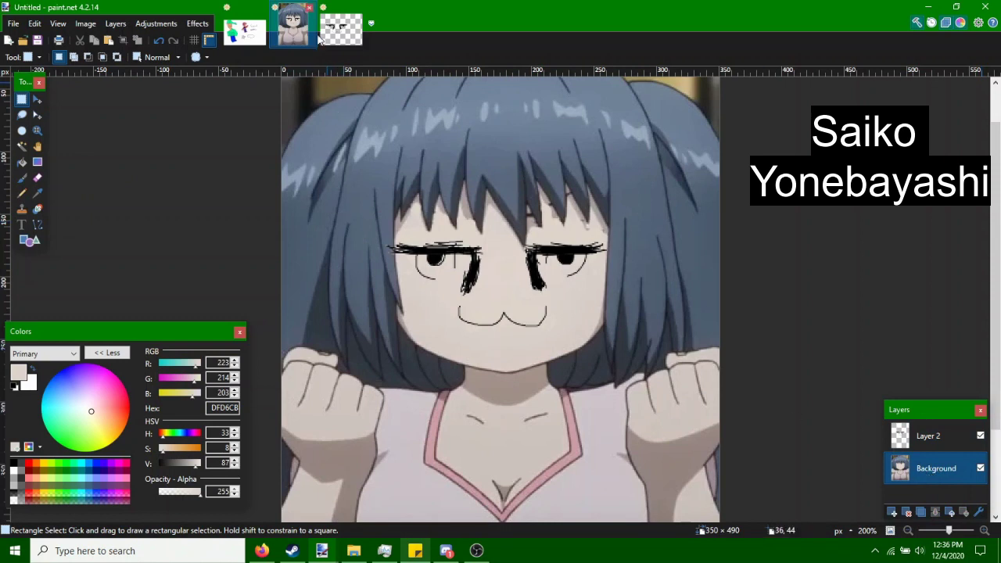
drag(375, 211, 623, 366)
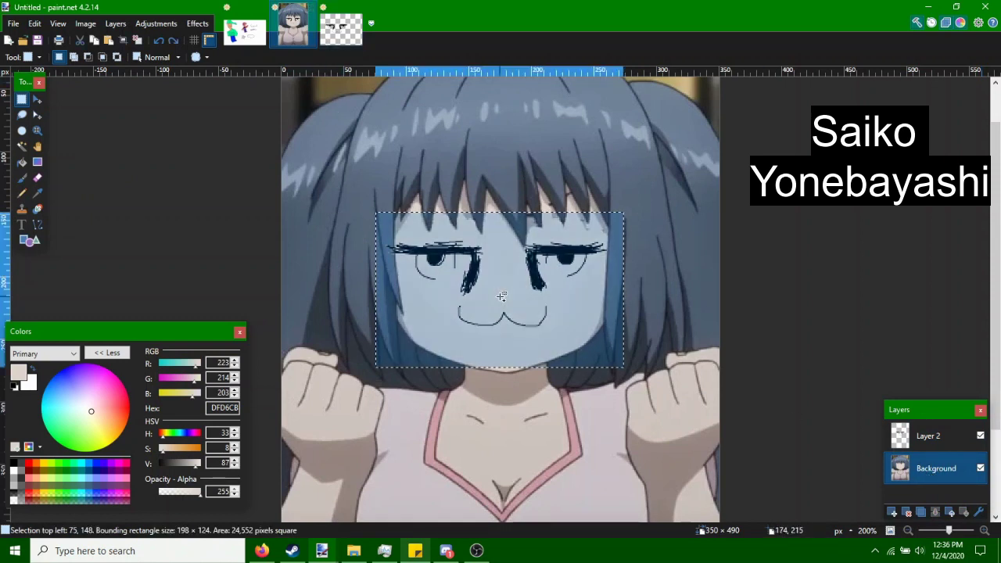
click(928, 436)
key(m)
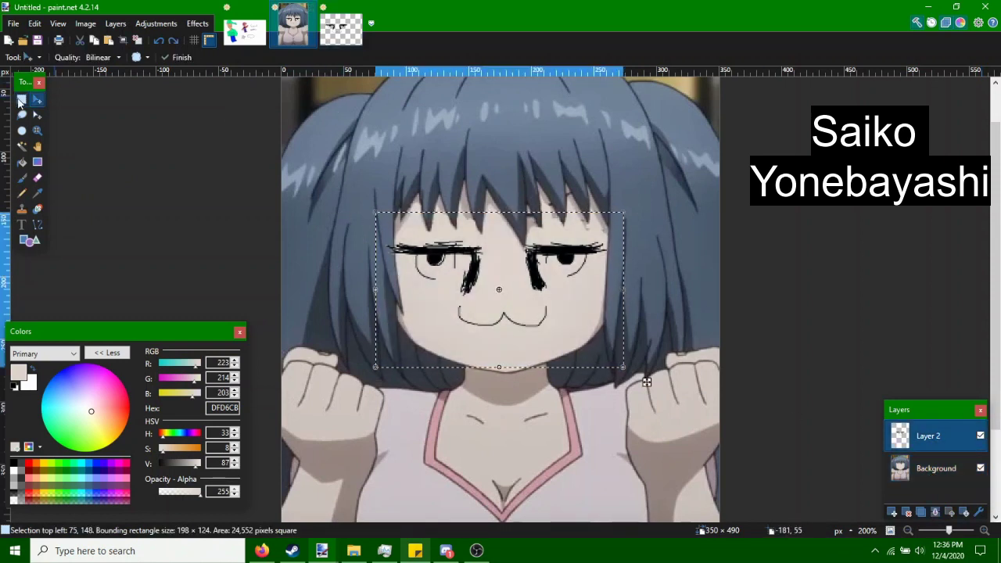
click(21, 99)
click(929, 472)
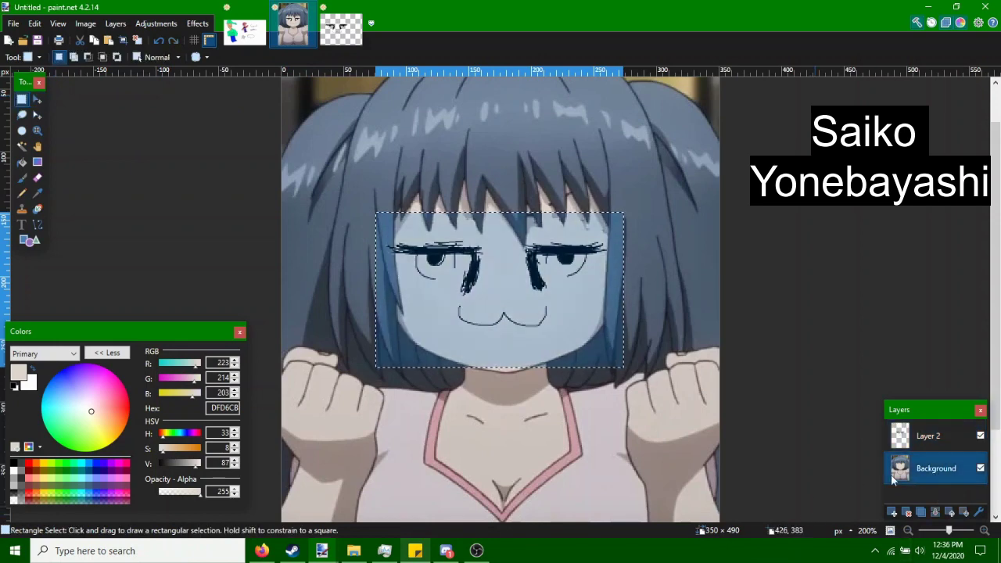
key(ctrl+a)
click(336, 28)
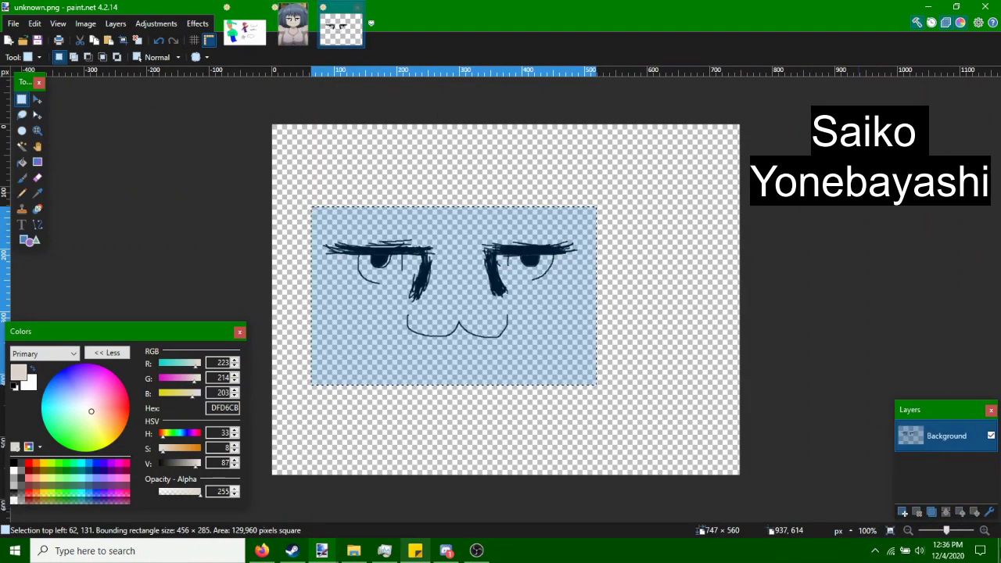
key(ctrl+shift+v)
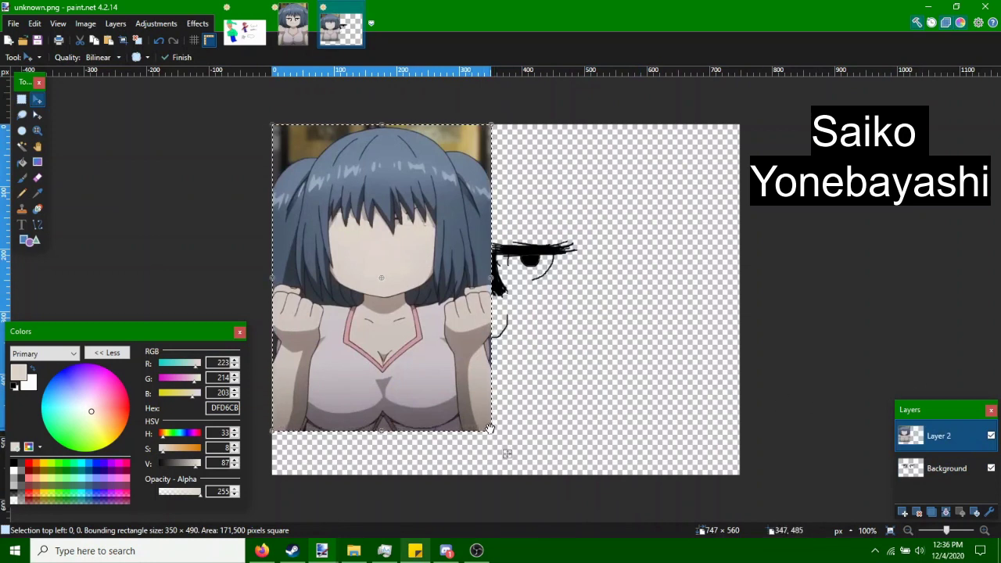
Scale the pasted picture, move the doodle layer above it, and clear Layer 2.
drag(495, 443, 995, 496)
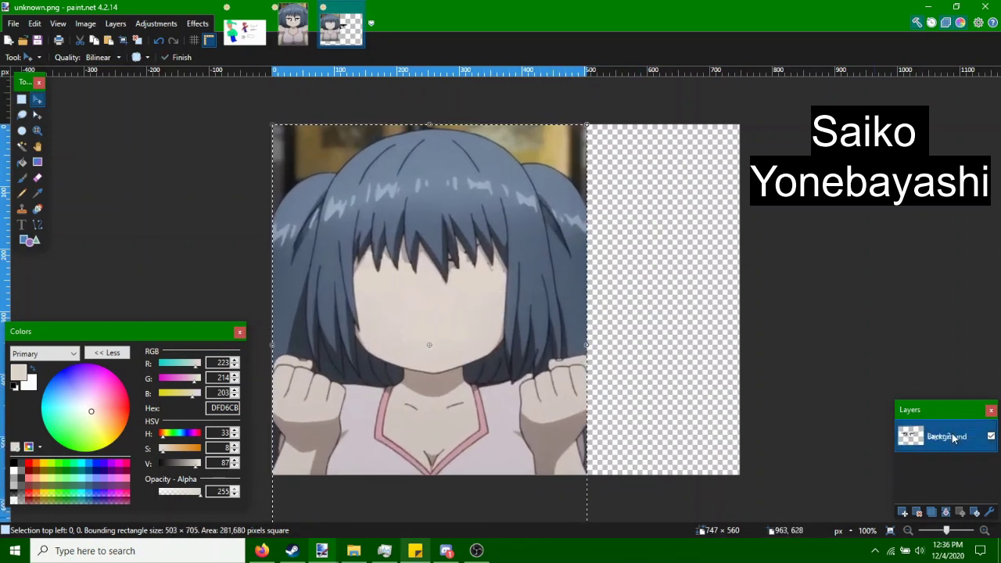
drag(942, 468, 942, 433)
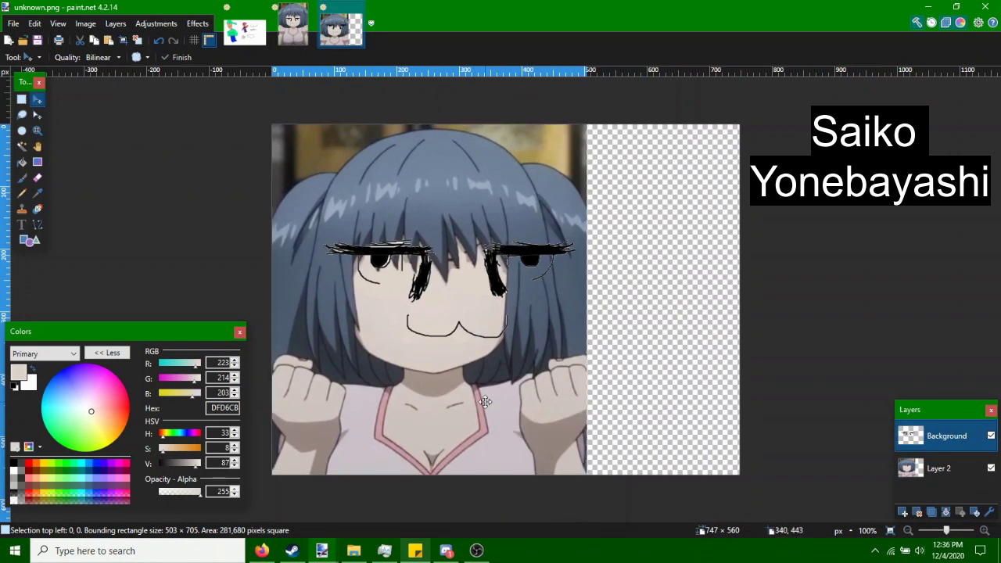
drag(487, 403, 467, 421)
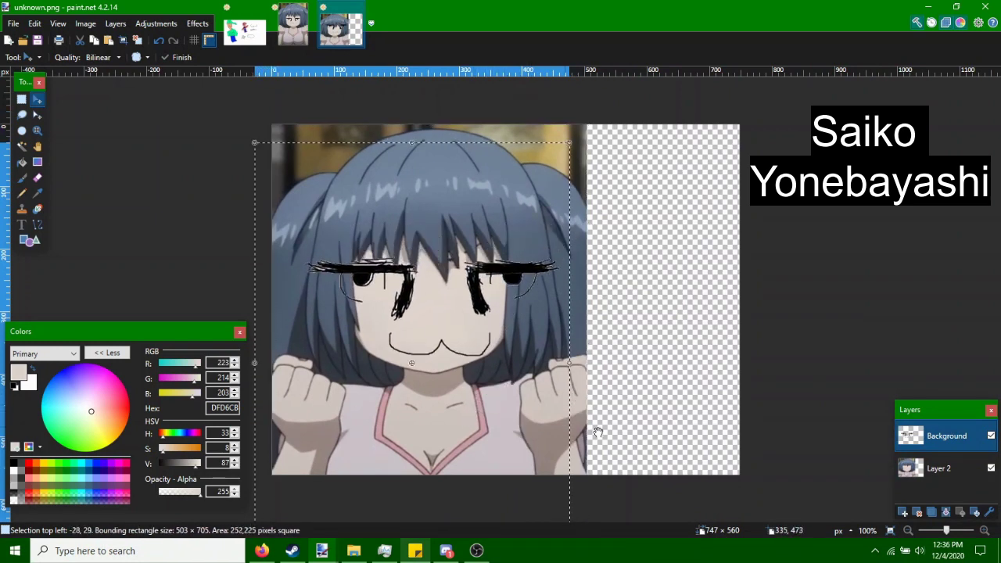
click(931, 472)
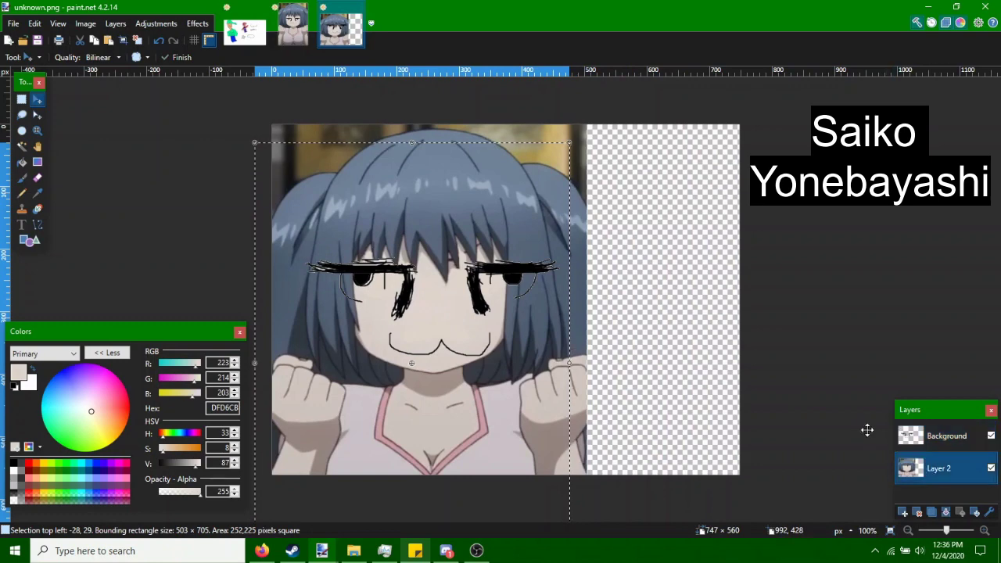
click(22, 100)
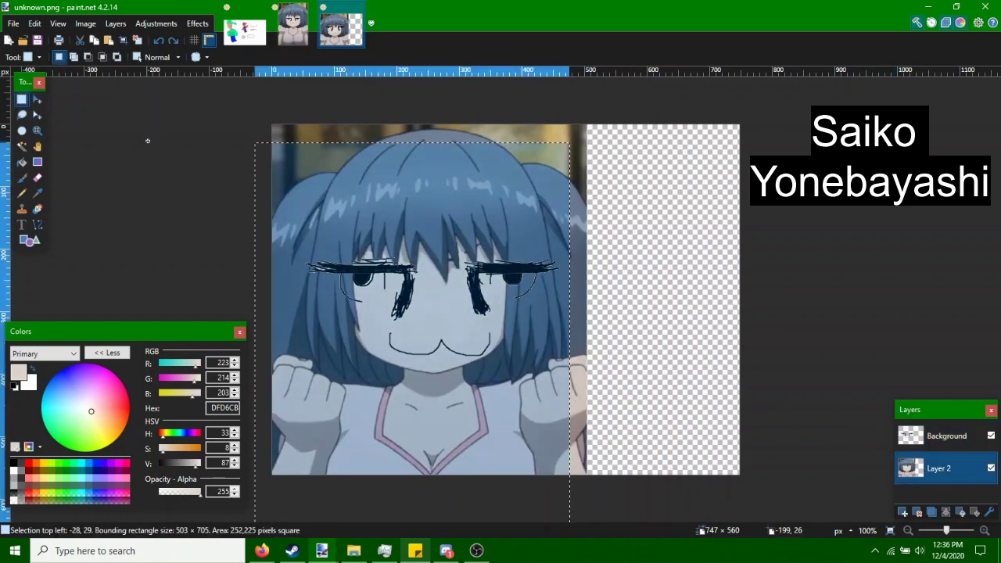
key(ctrl+a)
key(Delete)
Paste the anime picture into Layer 2 and enlarge and reposition it.
key(ctrl+v)
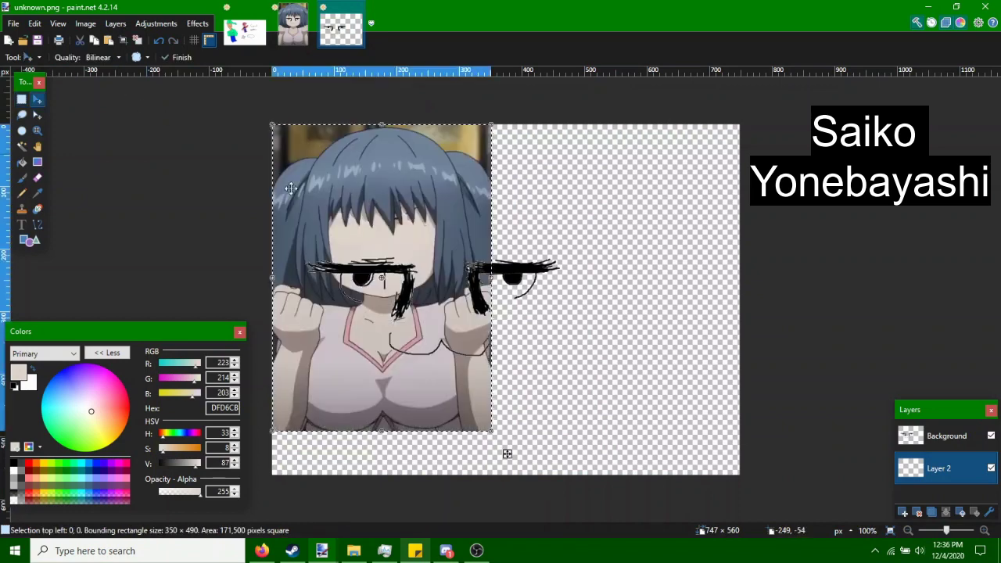
drag(544, 551, 583, 560)
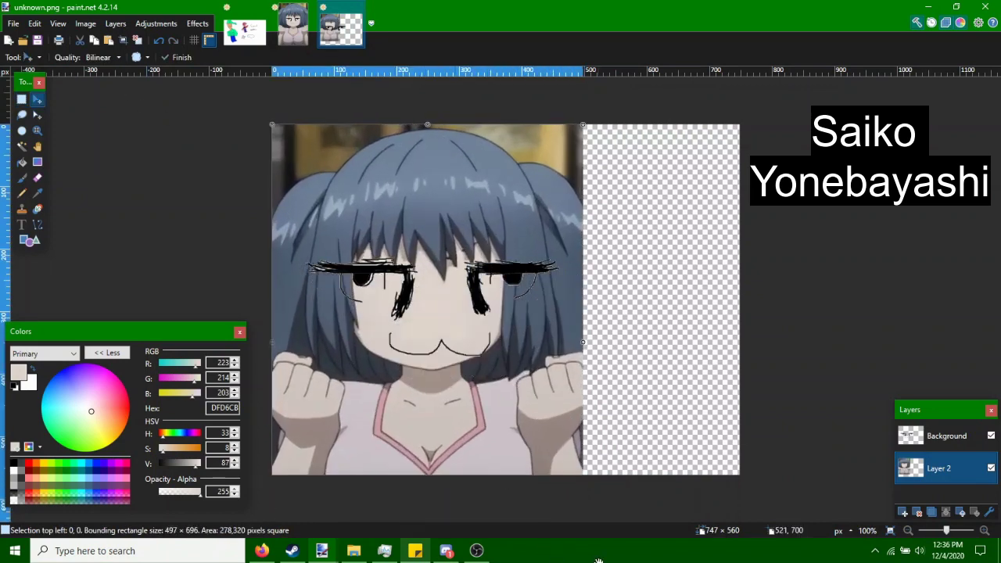
scroll(815, 477, down, 2)
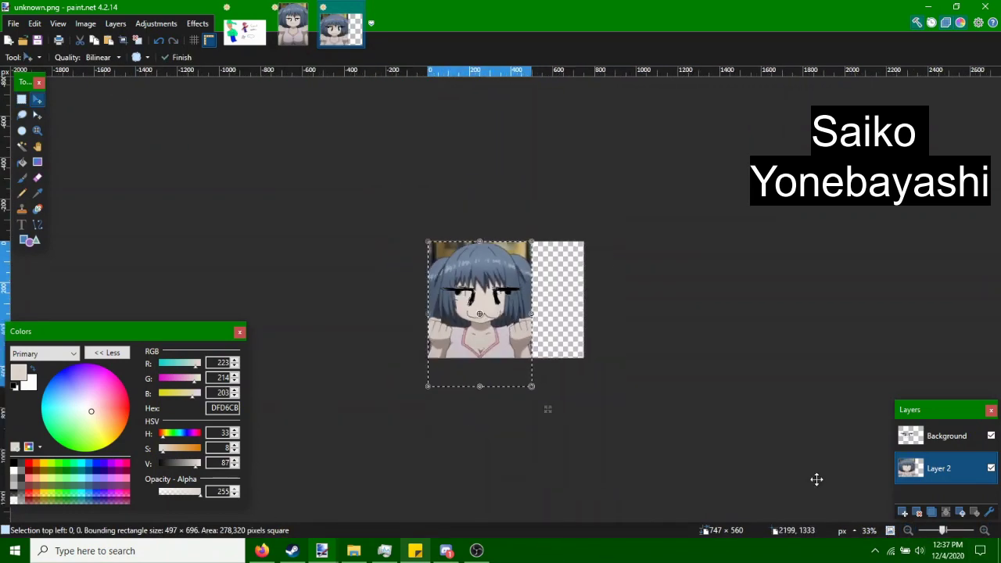
scroll(610, 430, up, 2)
drag(609, 431, 609, 445)
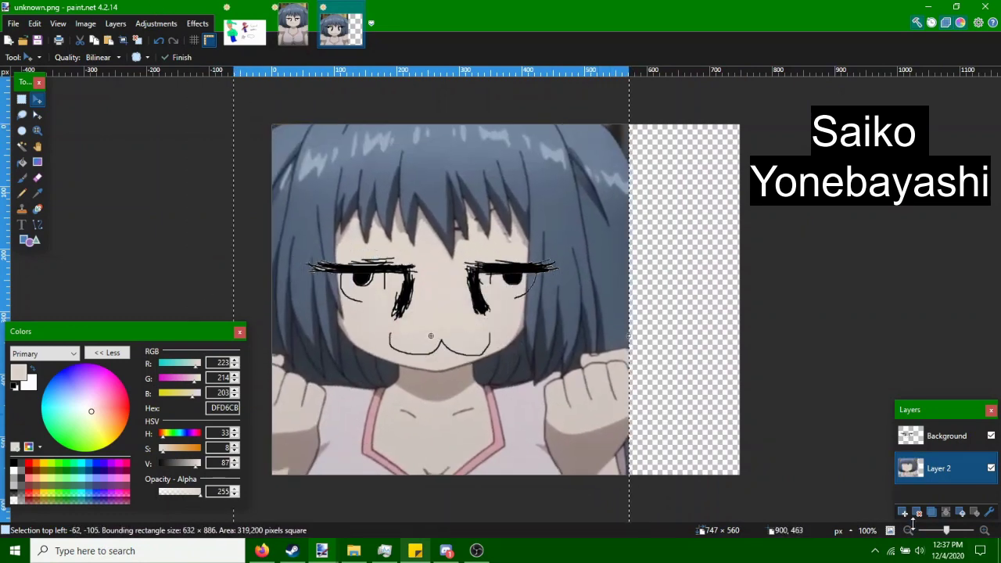
scroll(608, 445, down, 2)
Redo the paste, enlarge the picture to fill the canvas, and deselect.
key(ctrl+z)
key(ctrl+y)
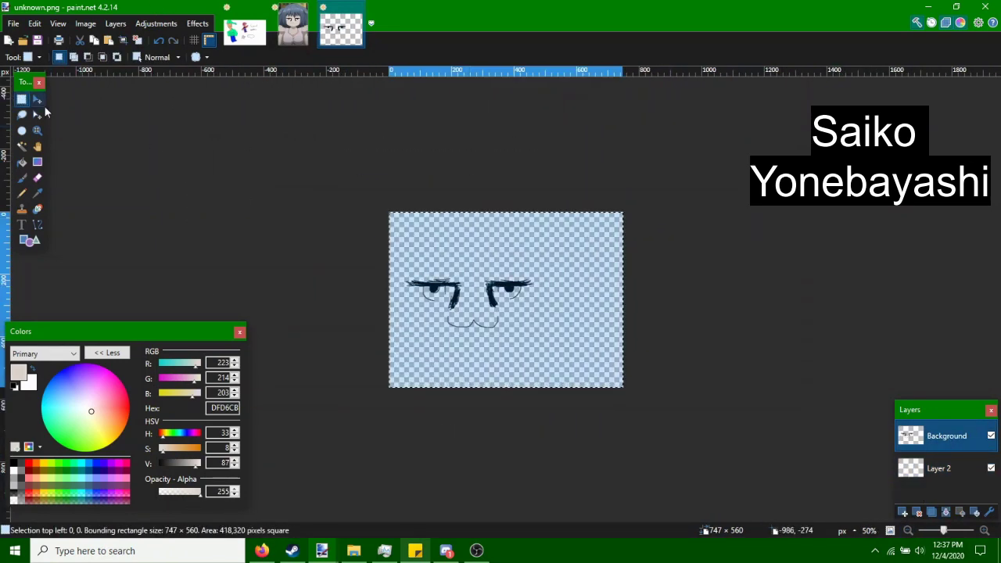
key(ctrl+y)
key(ctrl+y)
key(ctrl+y)
drag(507, 358, 580, 327)
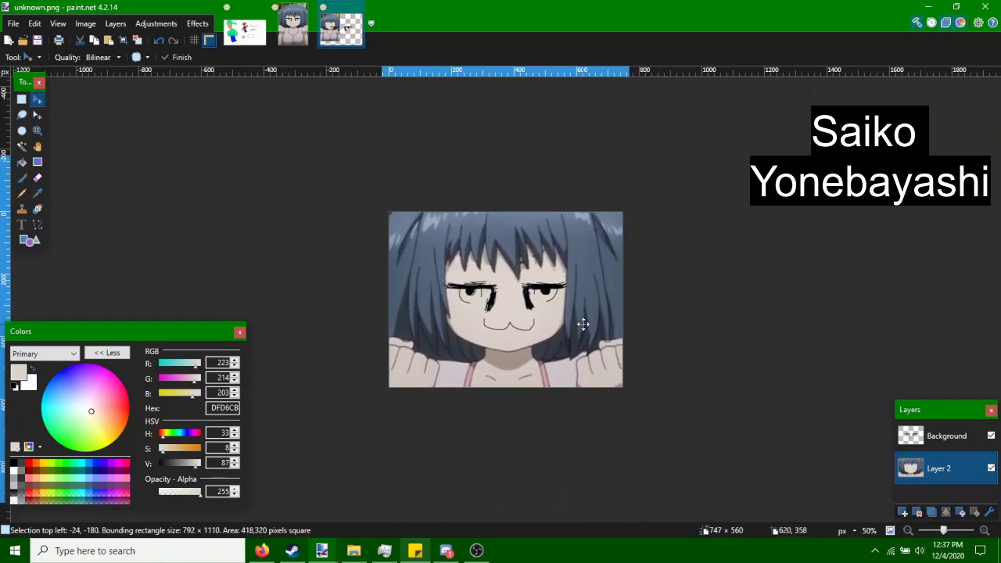
key(ctrl+d)
key(ctrl+plus)
key(ctrl+plus)
key(ctrl+plus)
click(936, 435)
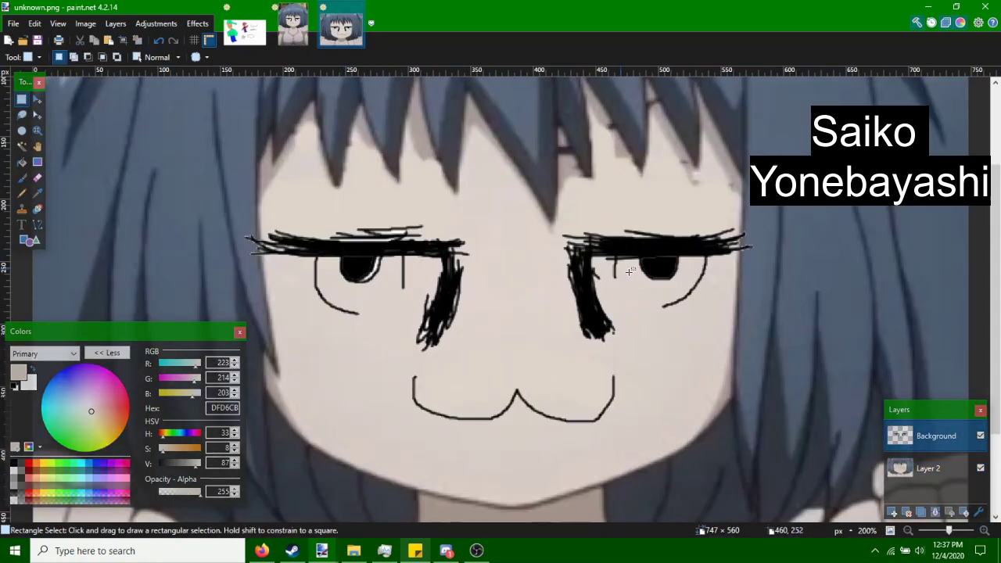
Add a new empty layer and move it beneath the face doodle strokes.
click(906, 530)
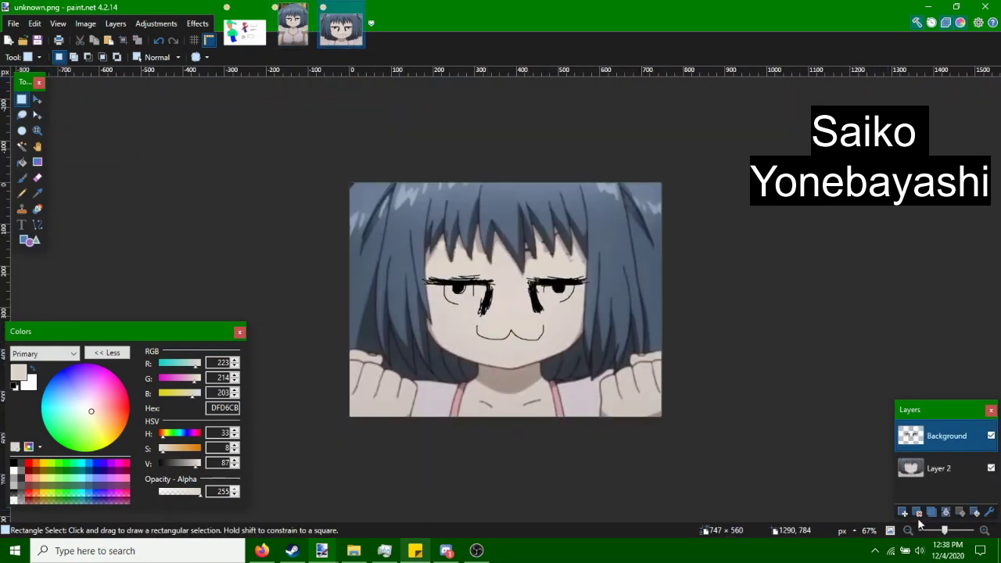
key(ctrl+shift+n)
key(ctrl+plus)
key(ctrl+plus)
click(960, 511)
Draw white-filled ellipses over the left and right doodled eyes.
key(o)
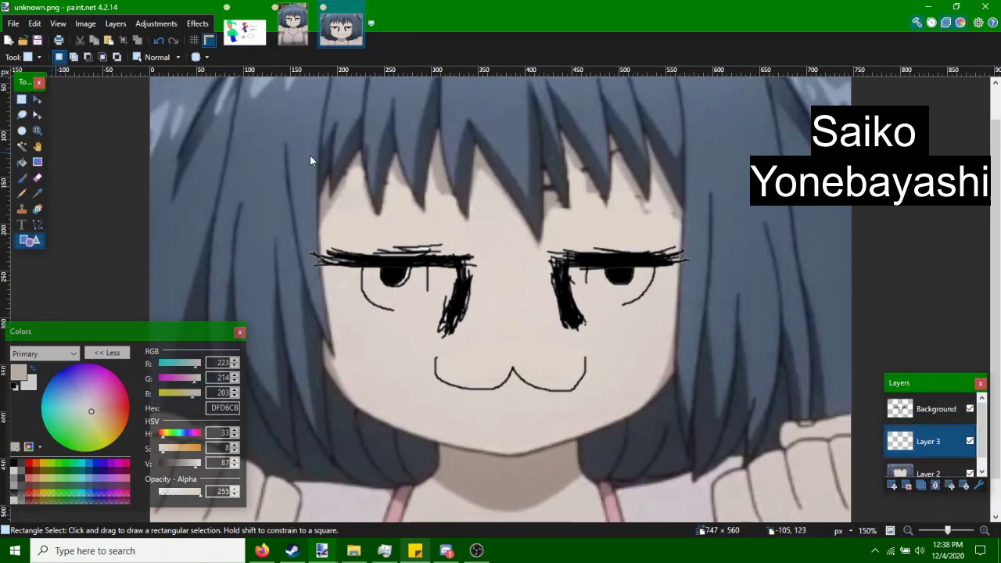
key(x)
mouse_move(357, 252)
mouse_down()
mouse_move(416, 312)
mouse_move(427, 286)
mouse_up()
click(81, 57)
click(105, 88)
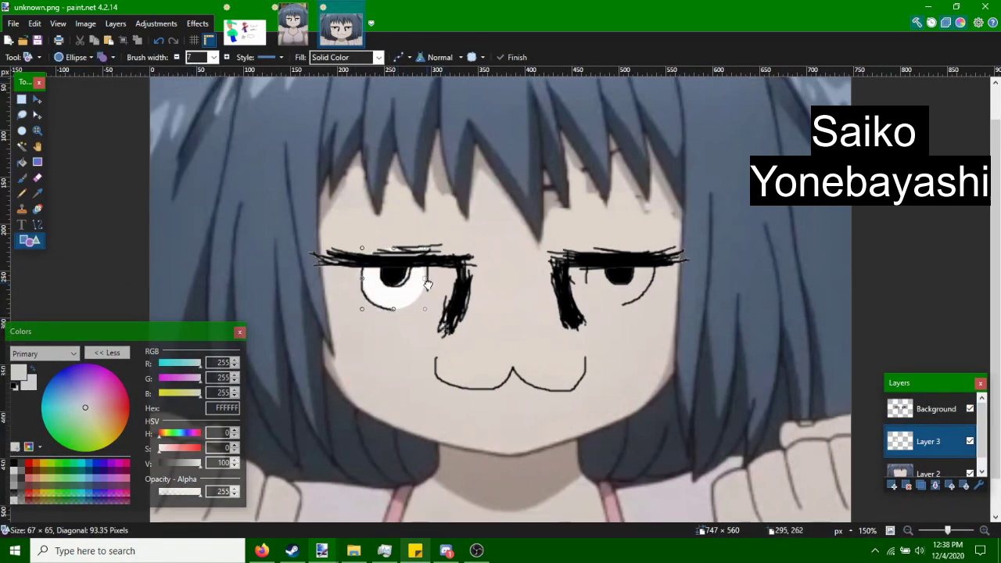
key(Return)
click(22, 99)
click(30, 240)
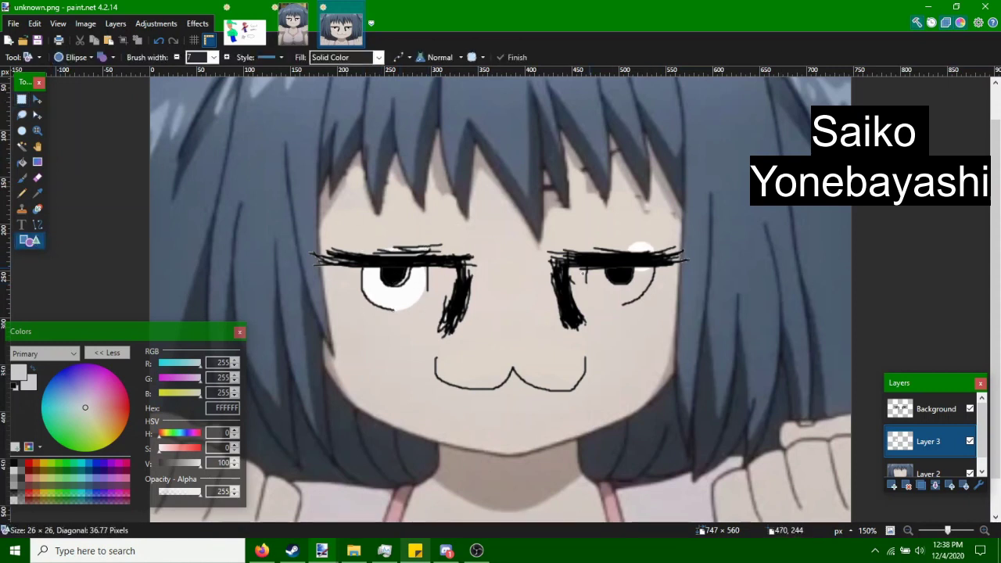
drag(585, 240, 655, 303)
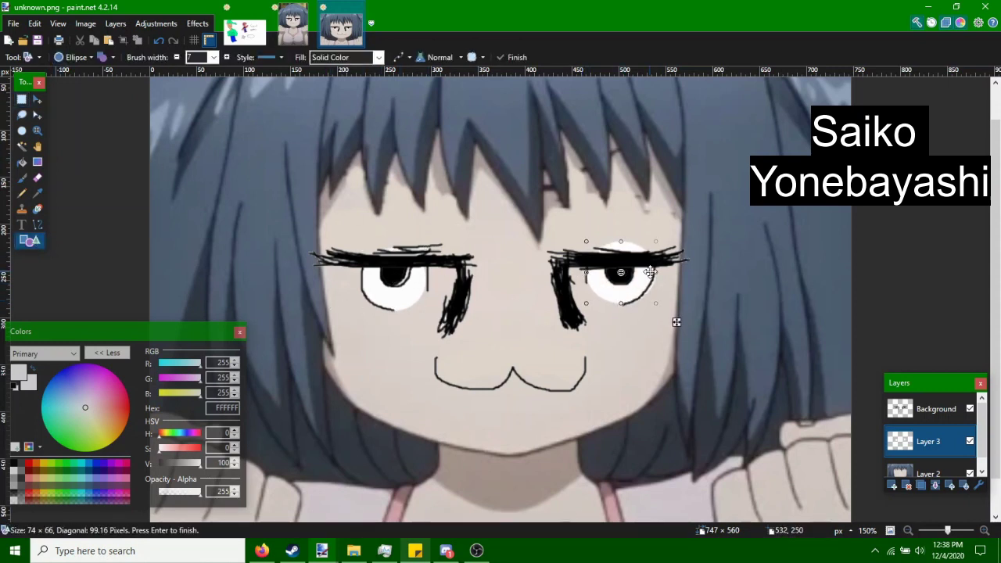
key(Return)
Delete the excess white above the eye lashes, then deselect.
key(s)
drag(352, 232, 449, 254)
mouse_move(574, 227)
mouse_down()
mouse_move(644, 236)
mouse_move(670, 259)
mouse_up()
key(Delete)
key(ctrl+d)
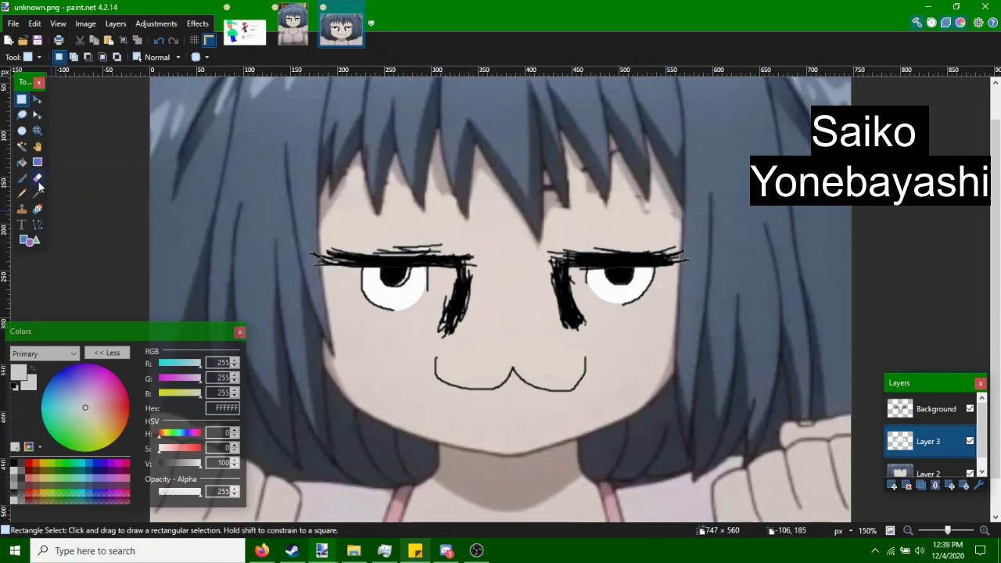
click(312, 8)
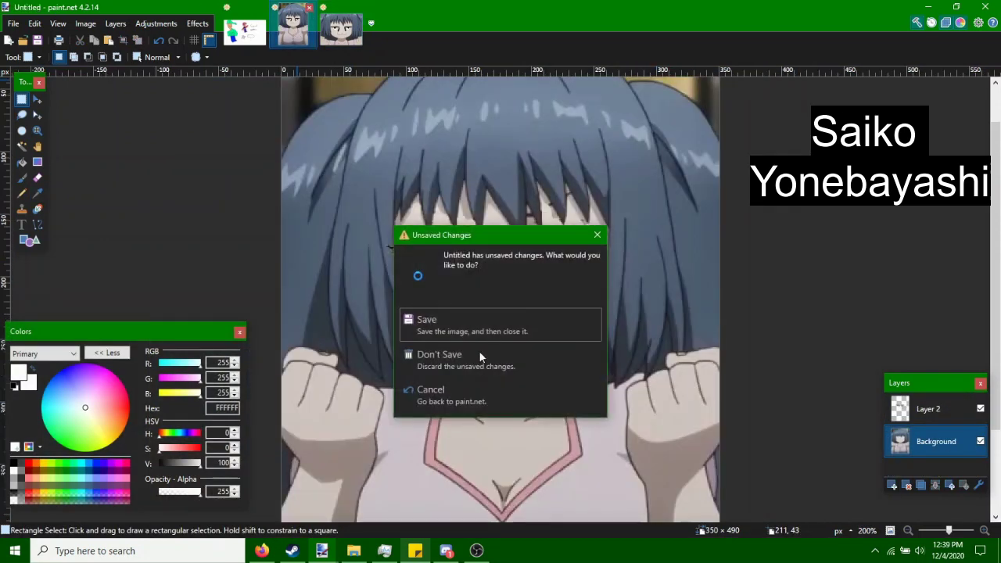
Cancel the unsaved-changes prompt, keeping the Untitled image open in paint.net.
click(451, 394)
click(445, 550)
click(476, 551)
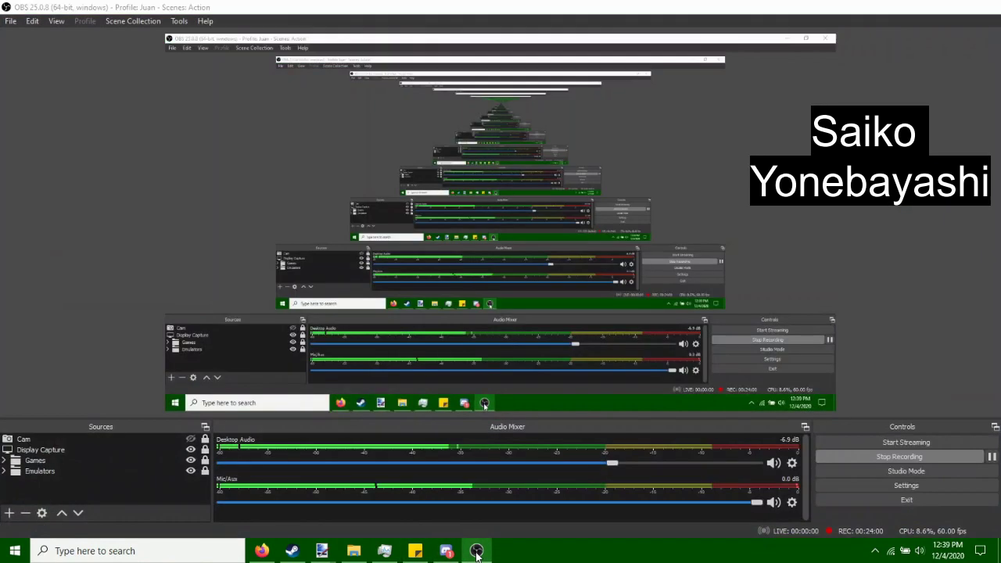
click(450, 493)
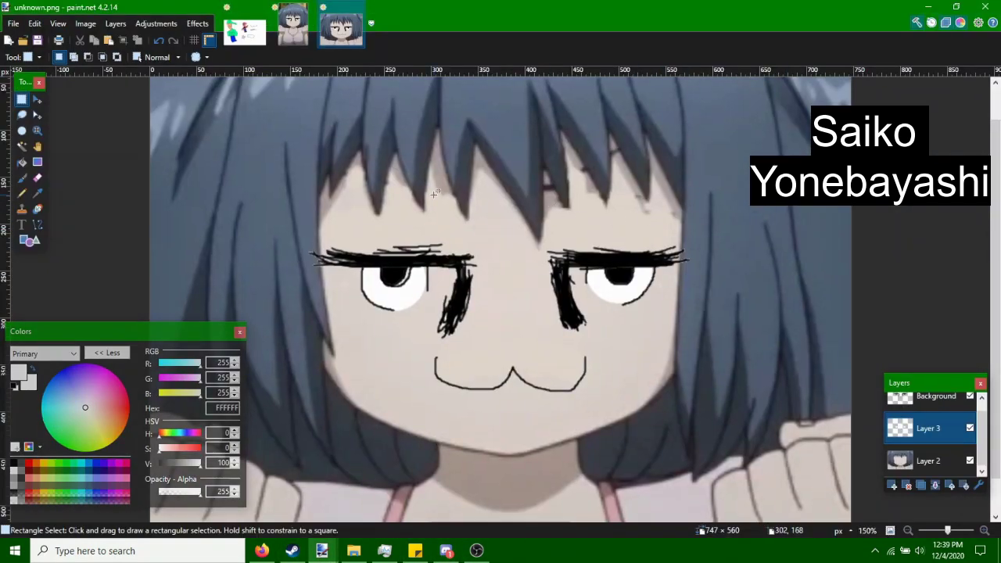
Return to the unknown.png image with the smug doodled face.
click(244, 32)
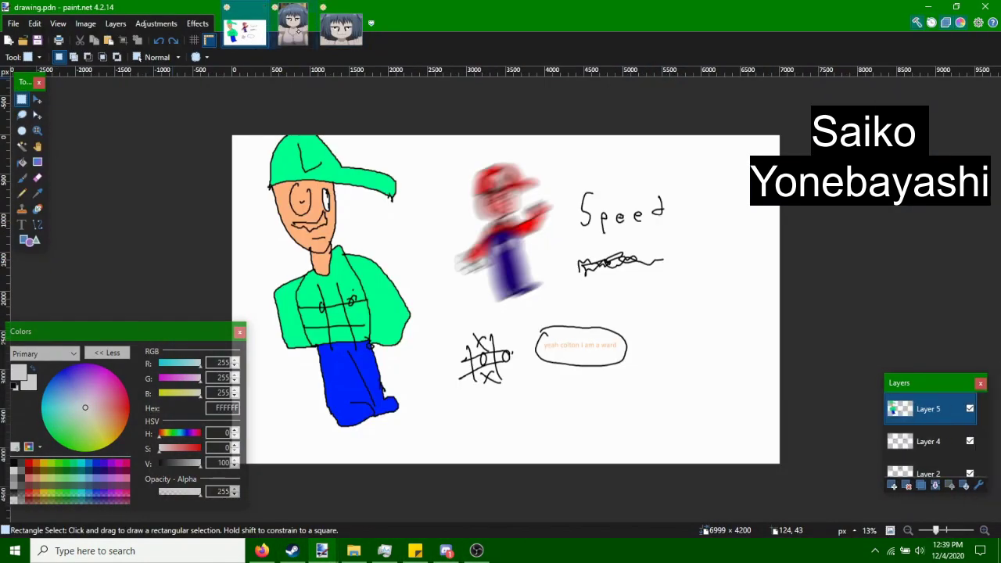
click(340, 25)
click(292, 25)
click(340, 25)
click(37, 193)
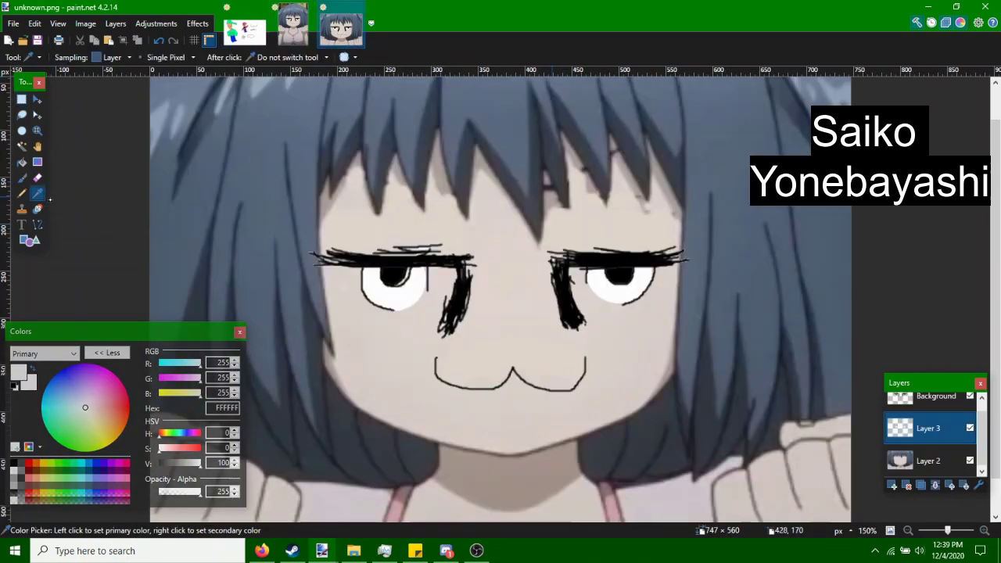
Sample the face's skin tone A59997 as the primary paint colour.
click(879, 432)
key(b)
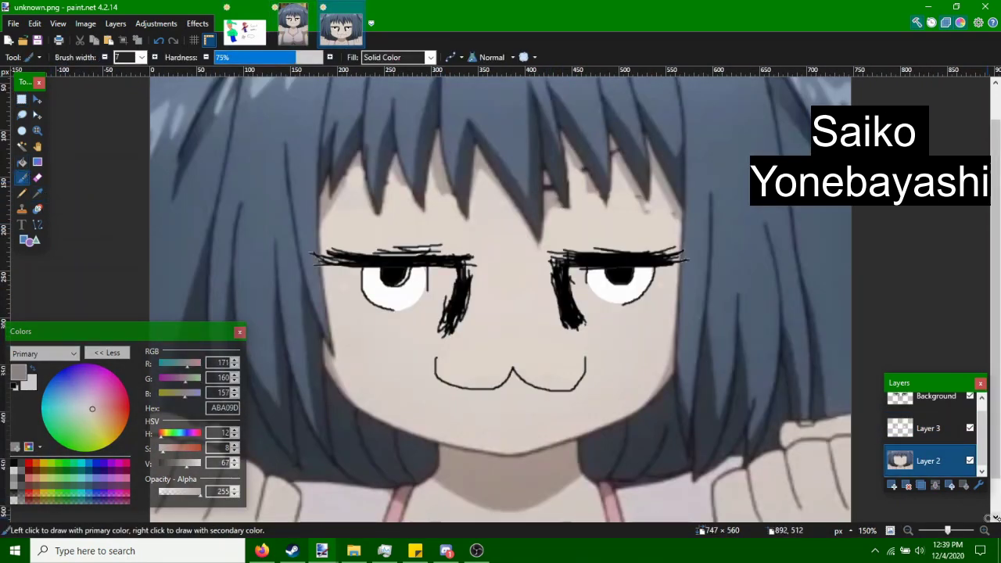
key(ctrl+plus)
key(ctrl+plus)
key(ctrl+plus)
scroll(991, 246, up, 3)
drag(502, 517, 553, 517)
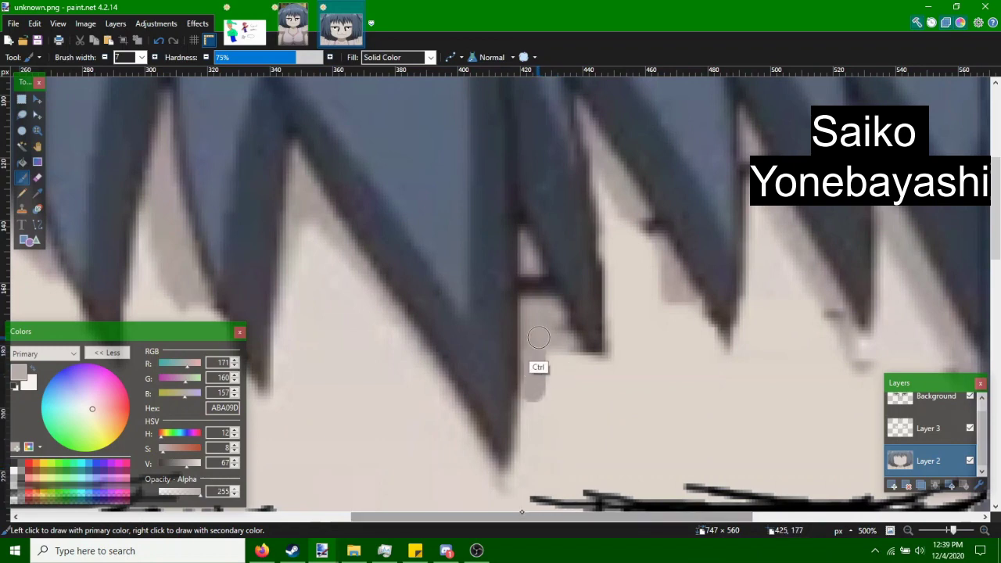
key(k)
key(b)
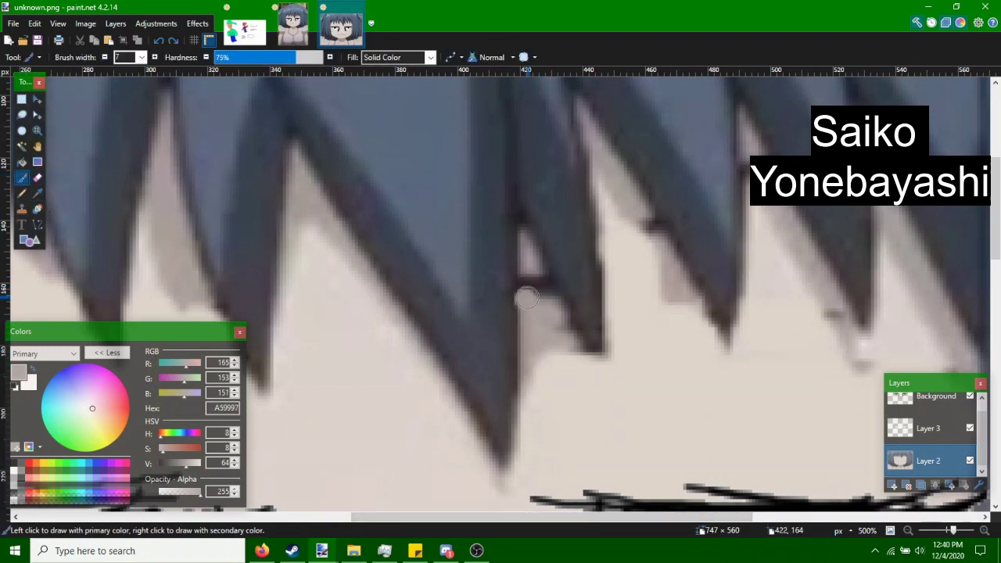
ctrl+click(574, 285)
key(k)
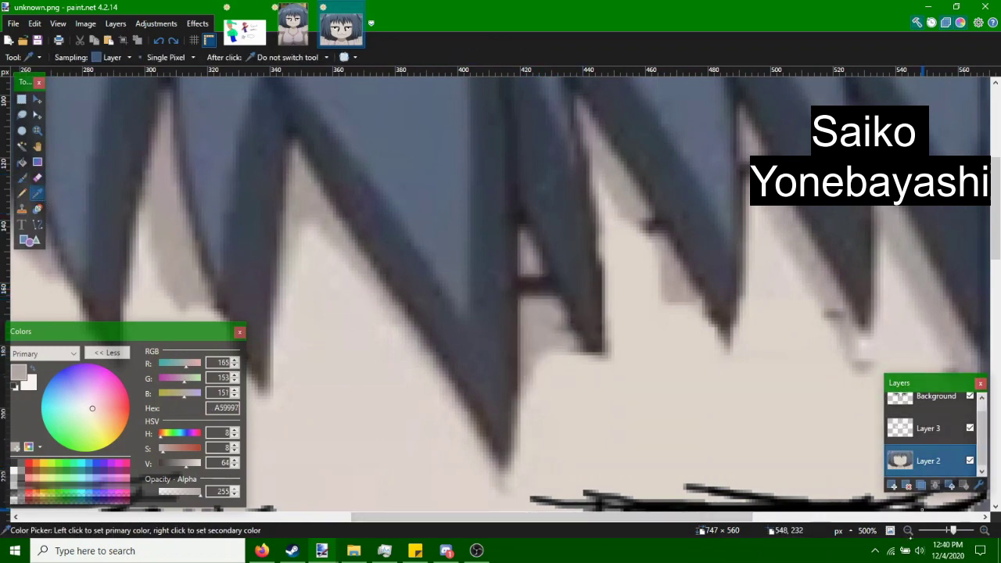
key(ctrl+0)
Set Paint Bucket tolerance to 17%, then bring Discord to the front.
key(f)
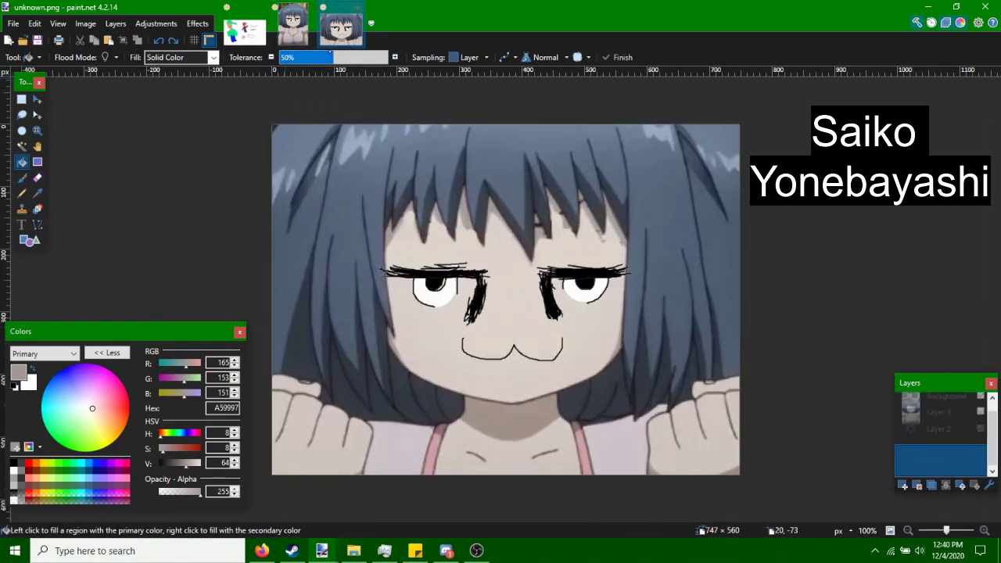
click(300, 57)
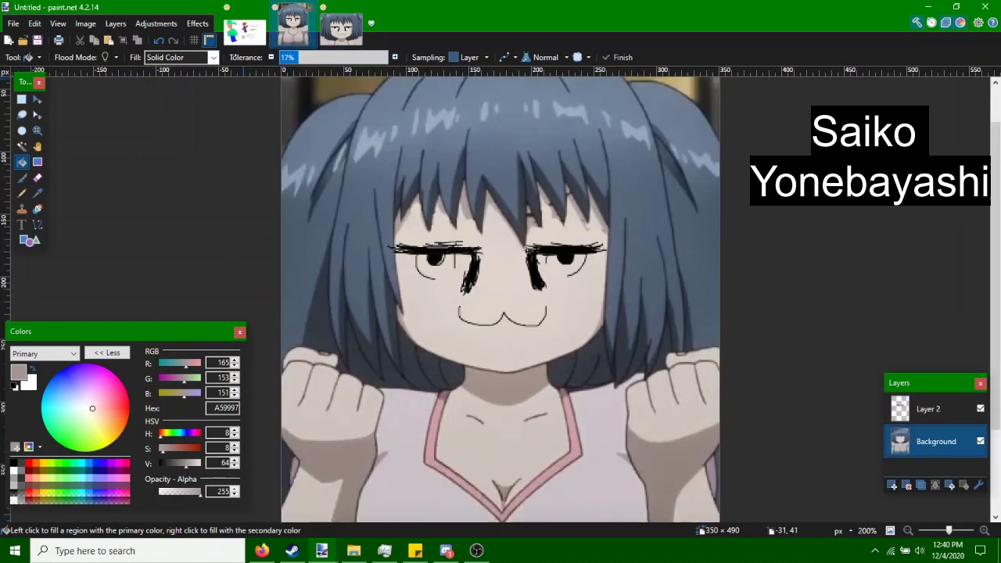
click(21, 99)
mouse_move(446, 551)
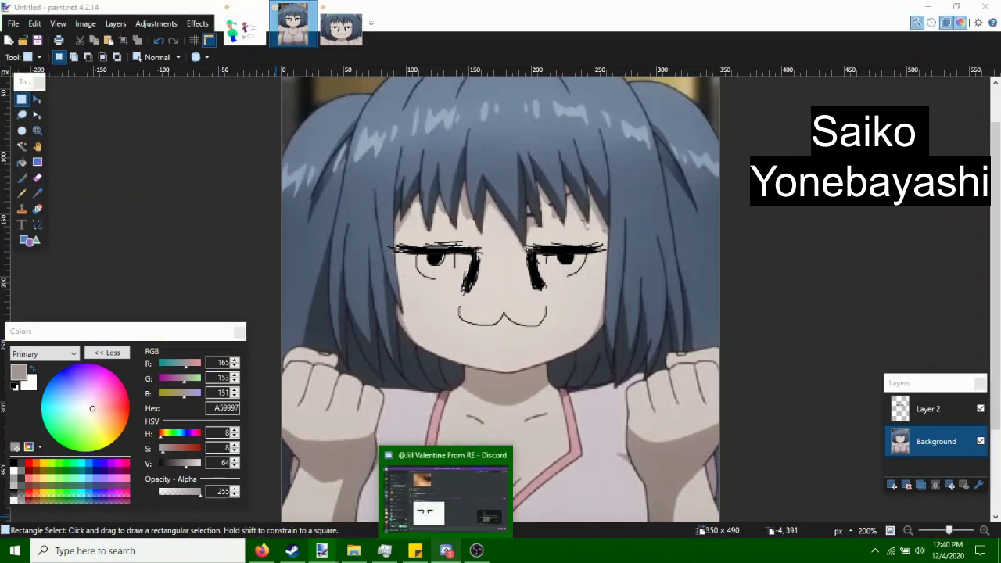
click(445, 550)
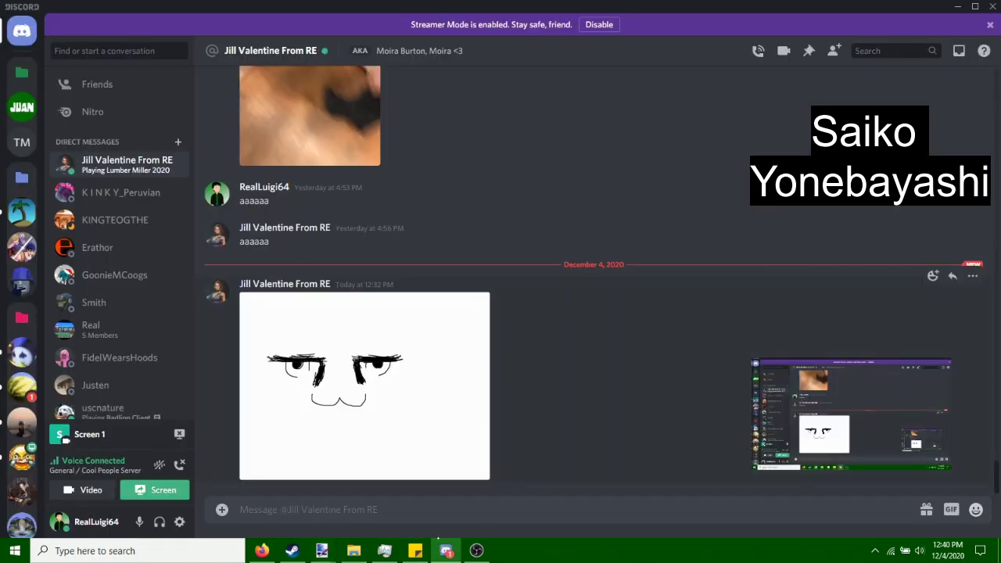
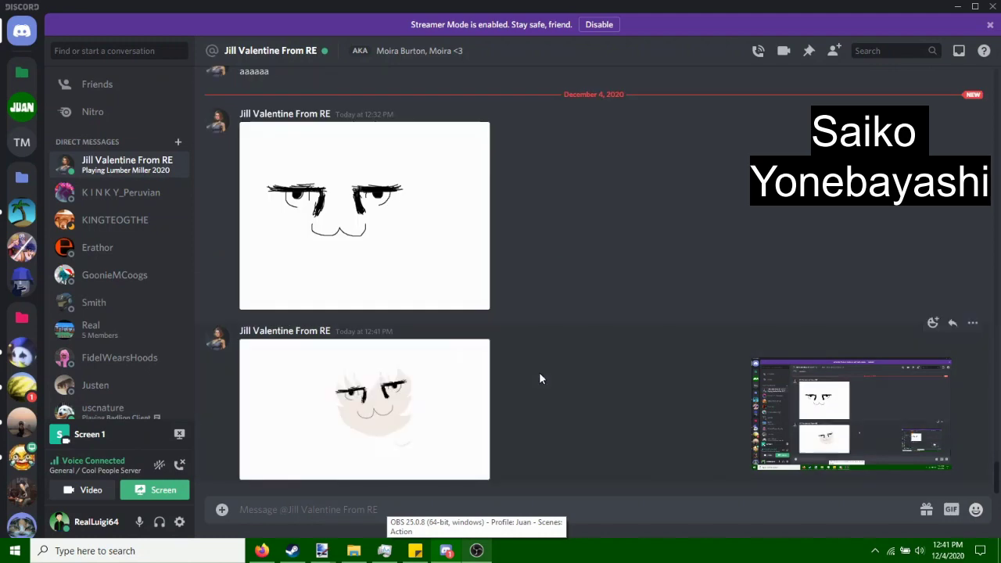
View each received drawing and the new anime image full size in the Discord DM, closing each one.
click(420, 418)
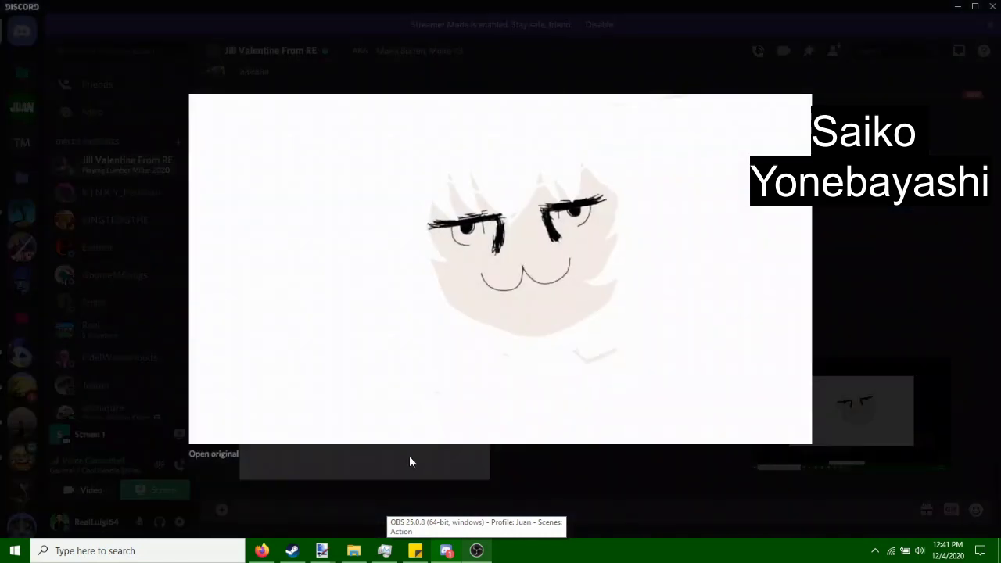
click(411, 457)
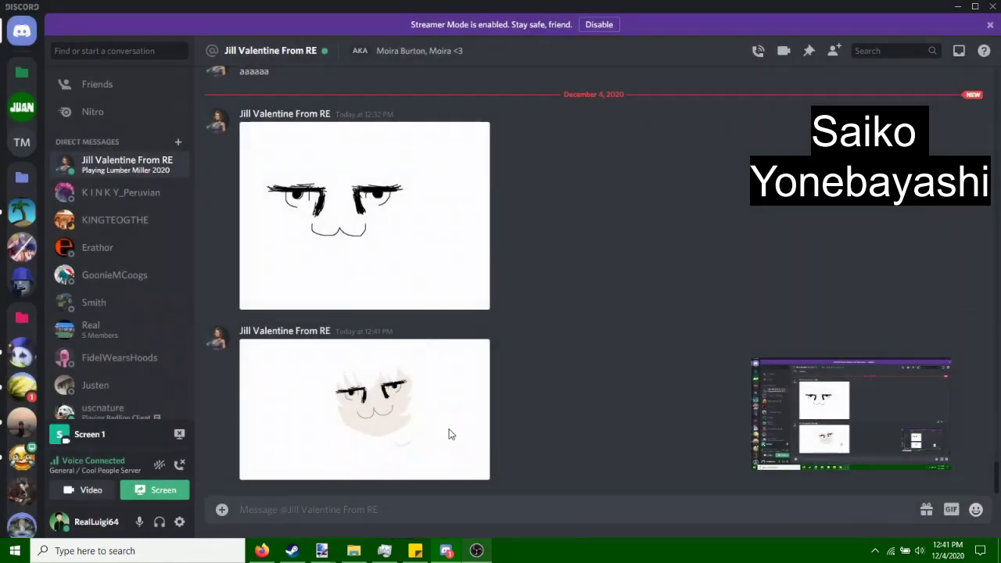
click(448, 431)
click(520, 459)
click(444, 447)
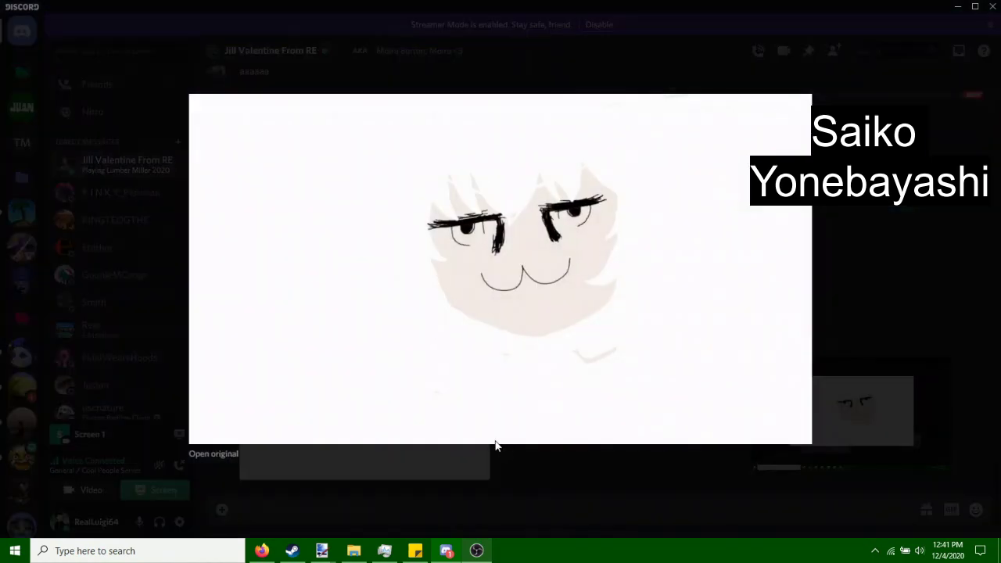
click(494, 462)
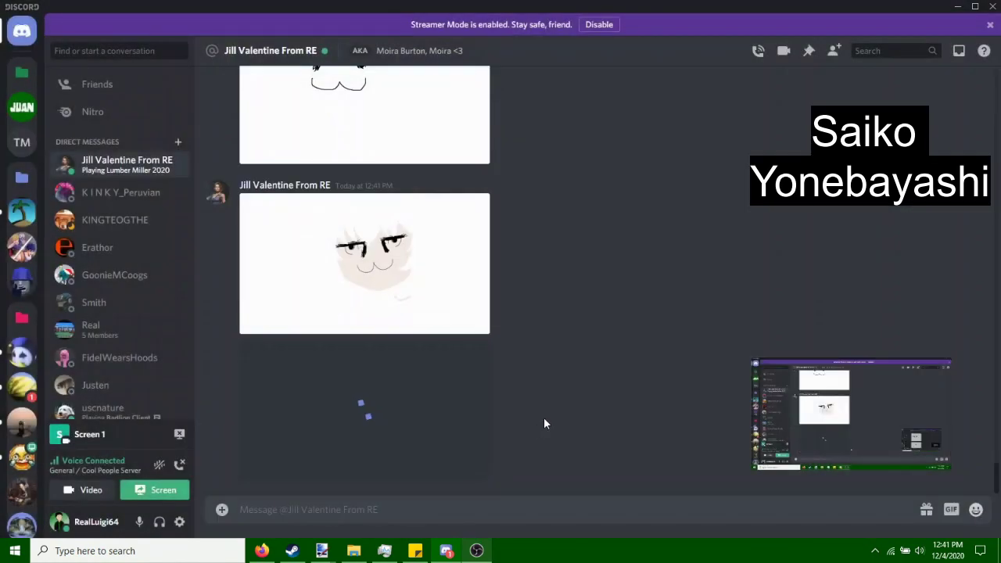
click(451, 420)
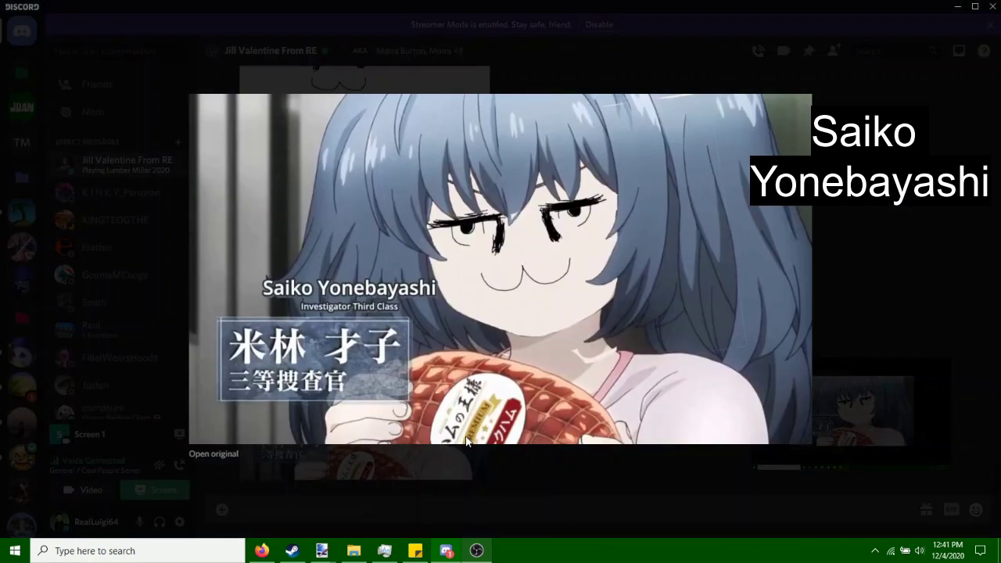
click(439, 464)
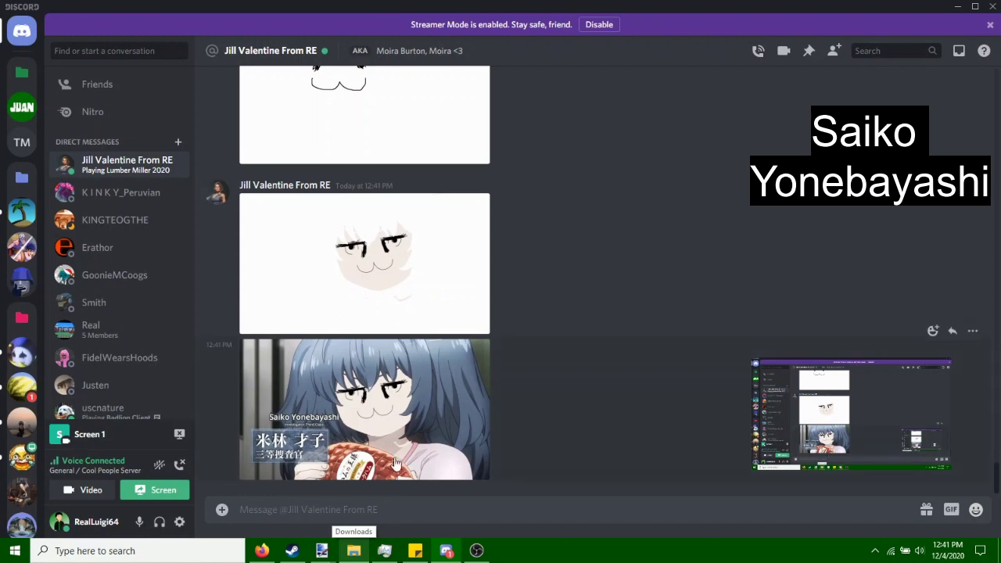
Bring the unknown.png editing window in paint.net to the front.
click(355, 555)
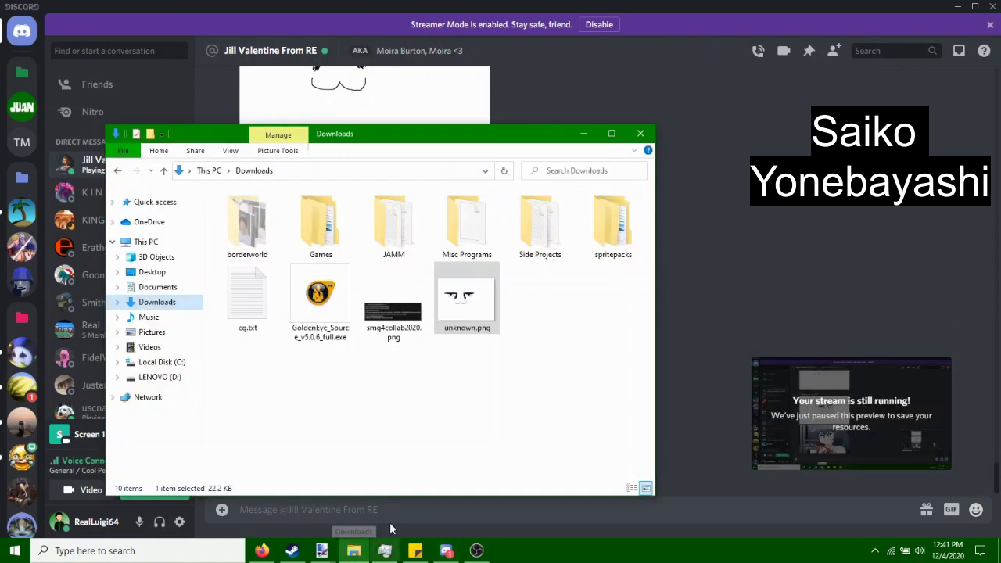
click(353, 552)
mouse_move(321, 551)
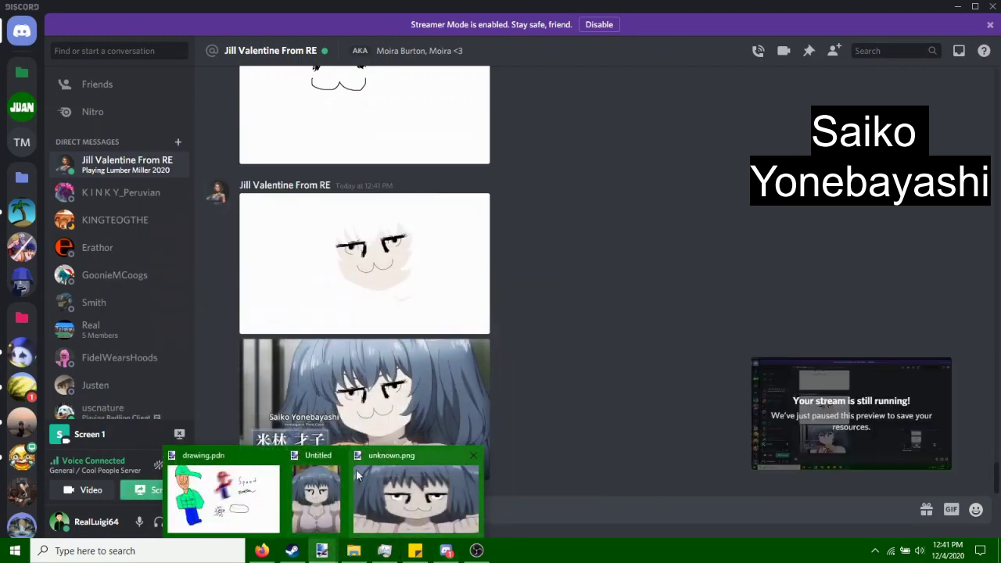
click(366, 489)
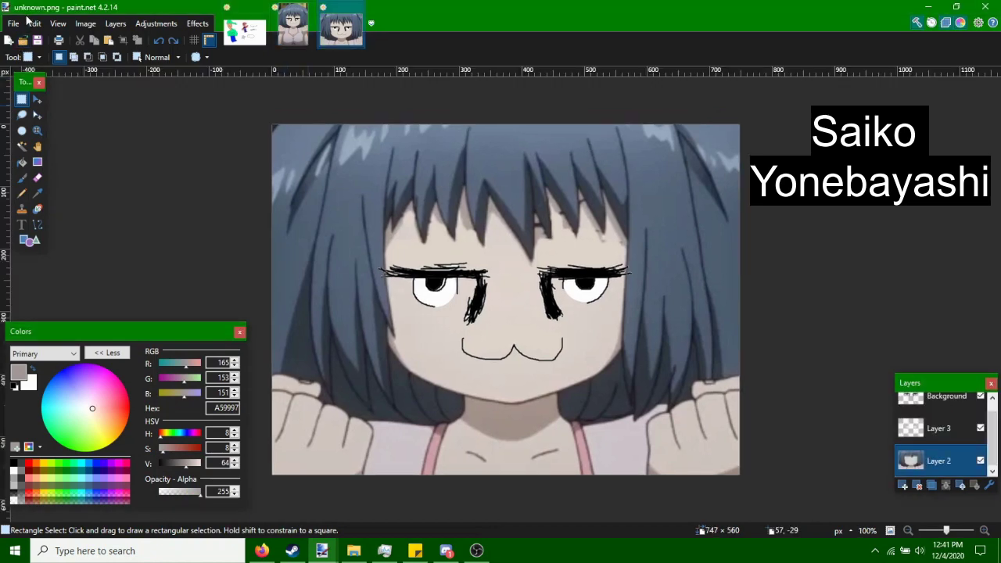
Start Save As with PNG as the file type, declining to replace unknown.png.
click(14, 24)
click(44, 118)
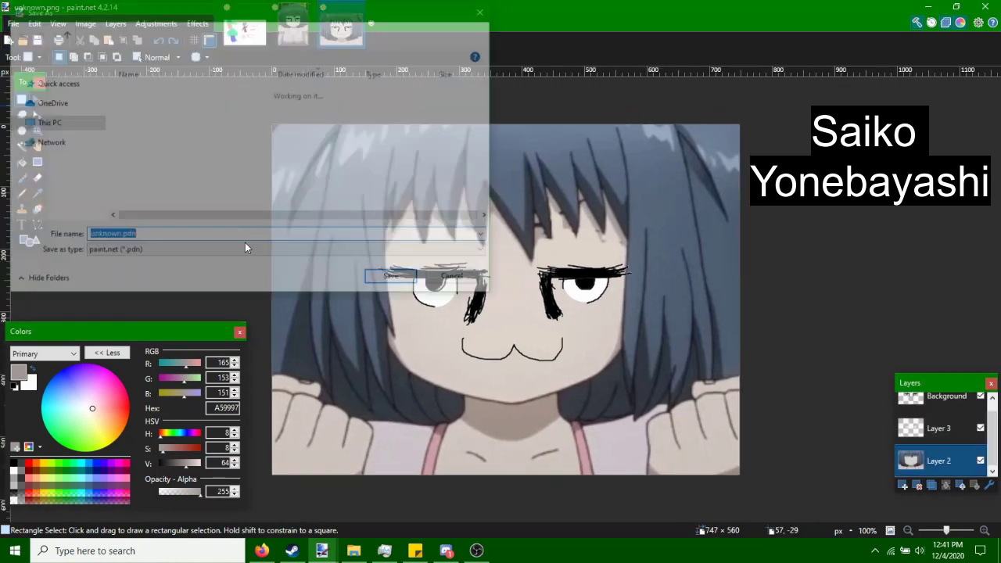
click(125, 251)
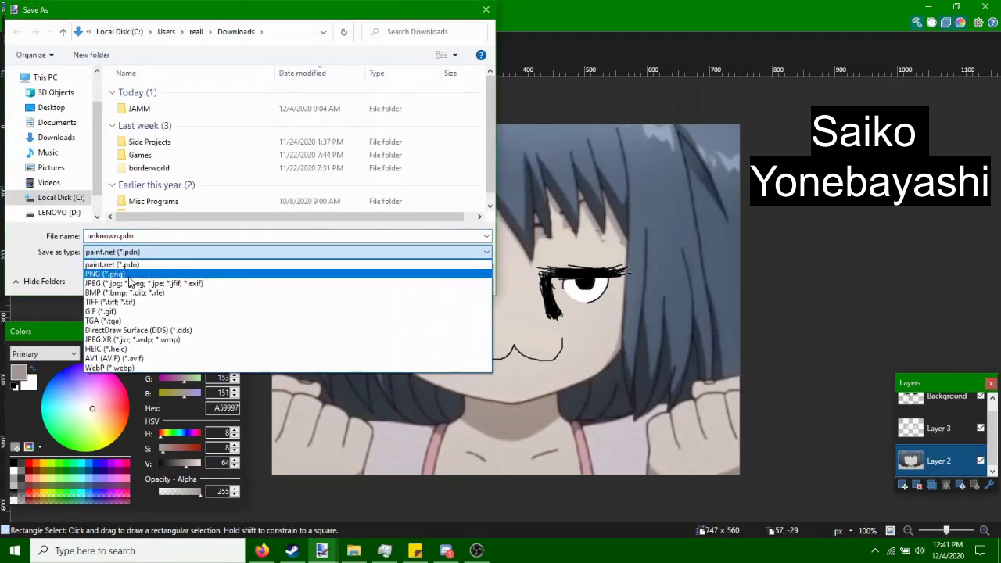
click(113, 273)
click(378, 278)
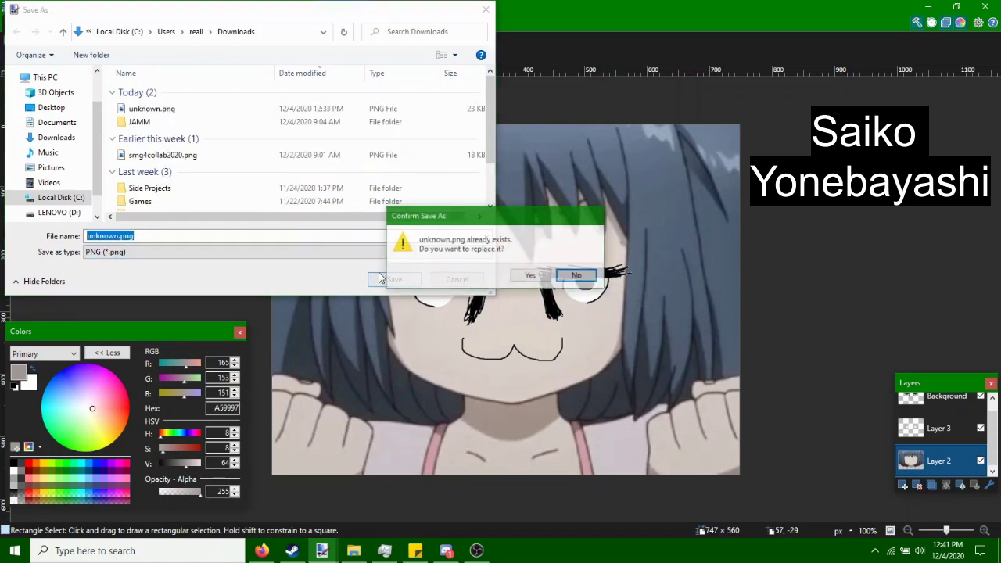
click(576, 275)
Save the image flattened as unk21nown.png and bring Downloads up over Discord.
click(99, 235)
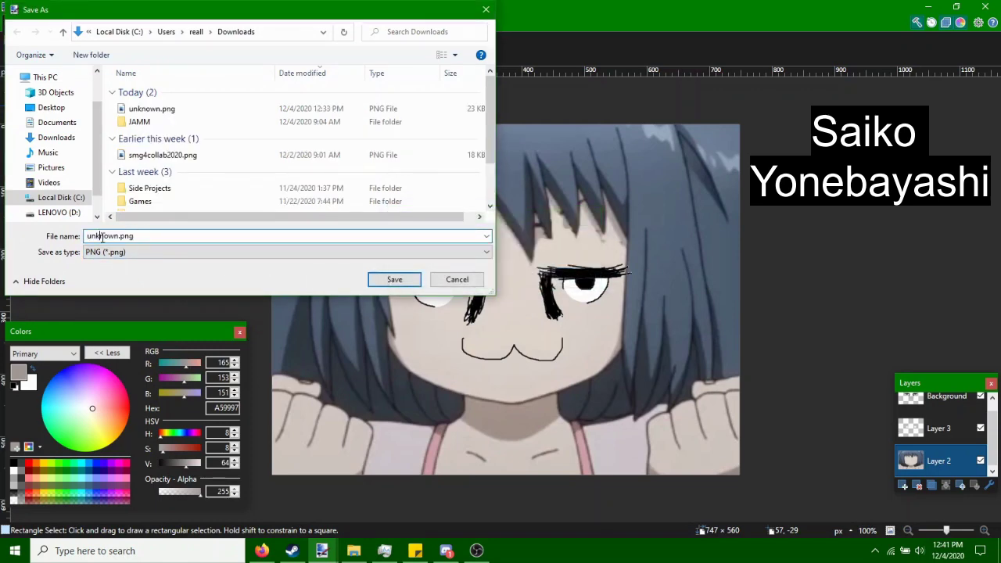
text(21)
click(395, 279)
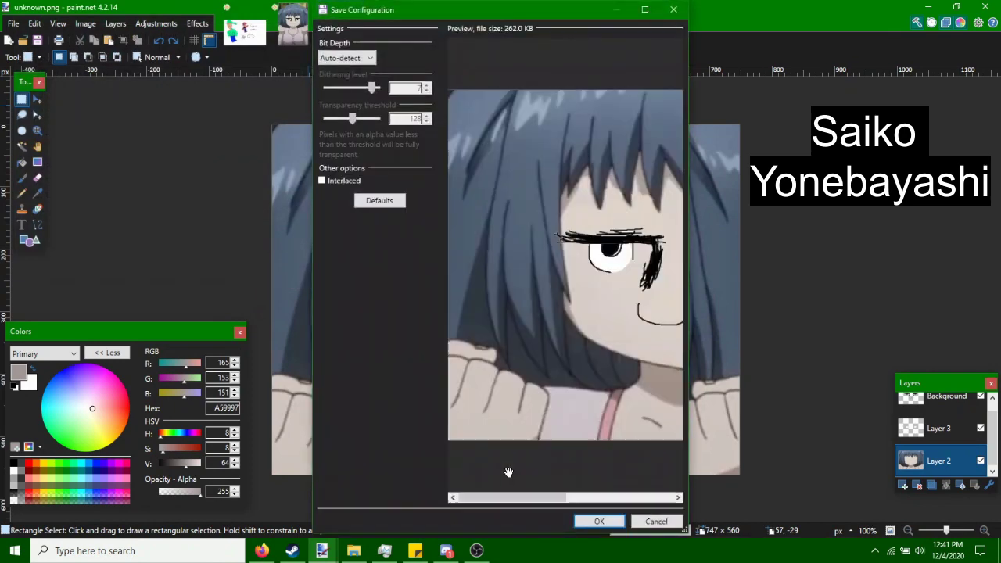
click(596, 525)
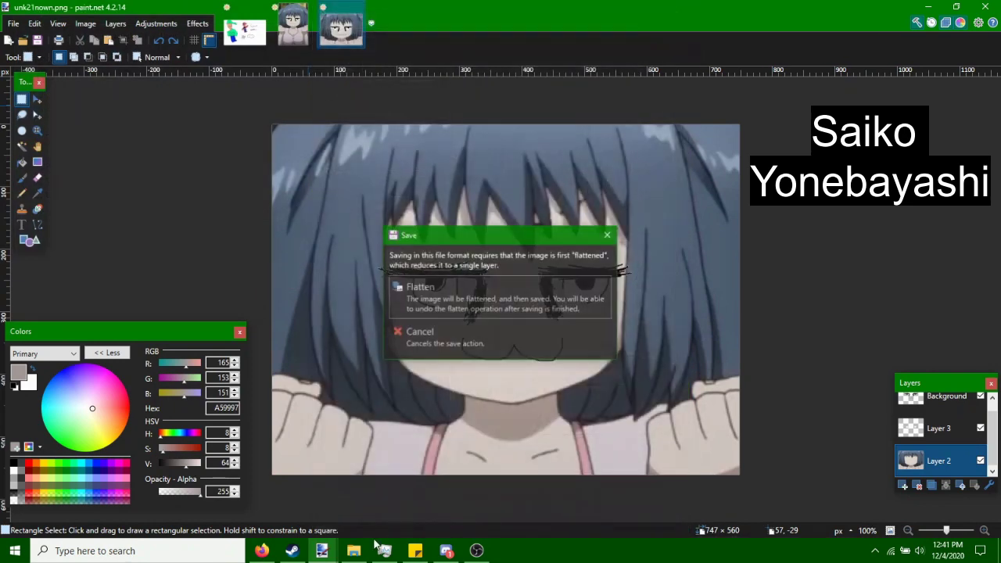
click(513, 288)
click(354, 550)
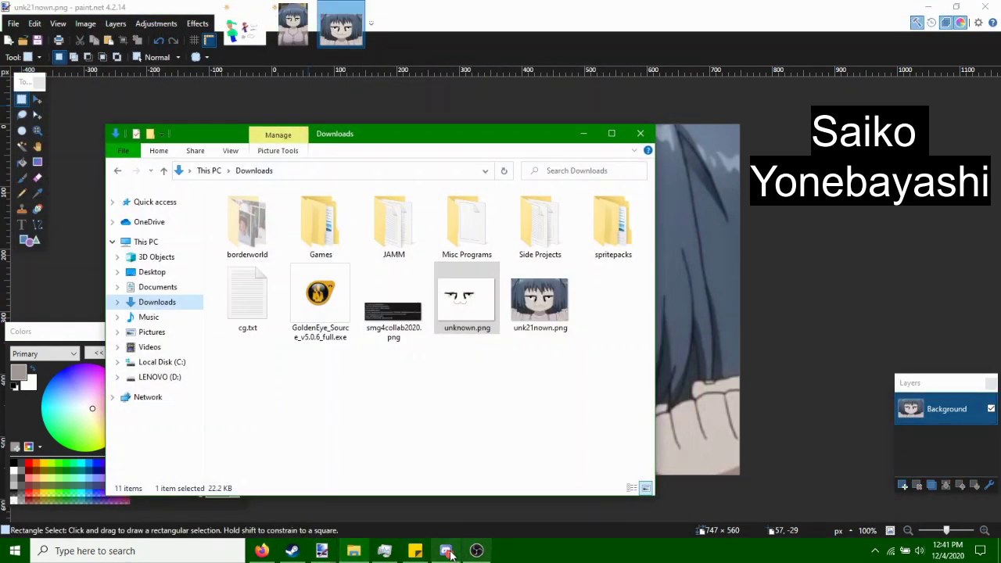
click(446, 550)
click(353, 551)
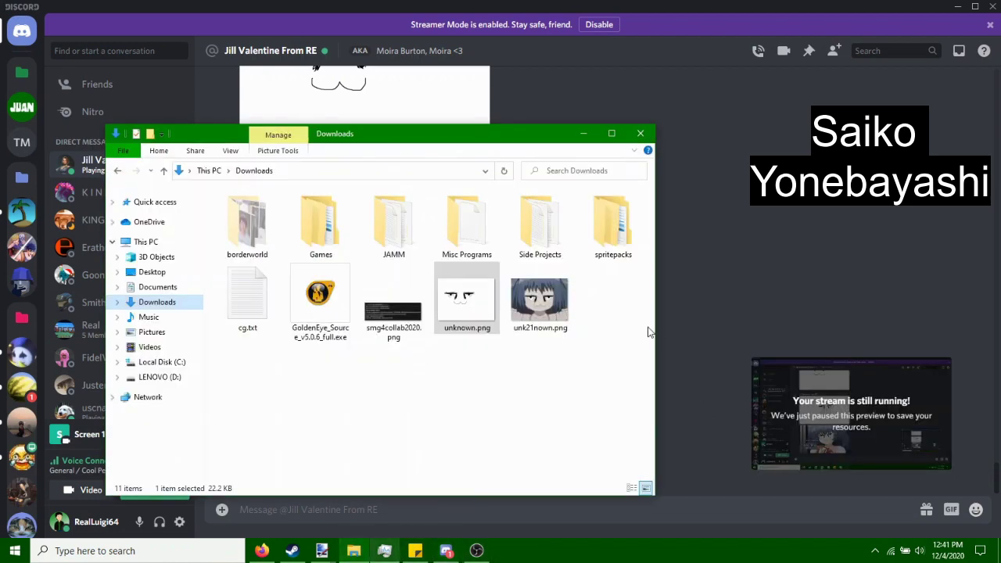
Drag unk21nown.png from the Downloads folder into the Discord chat and upload it.
click(525, 301)
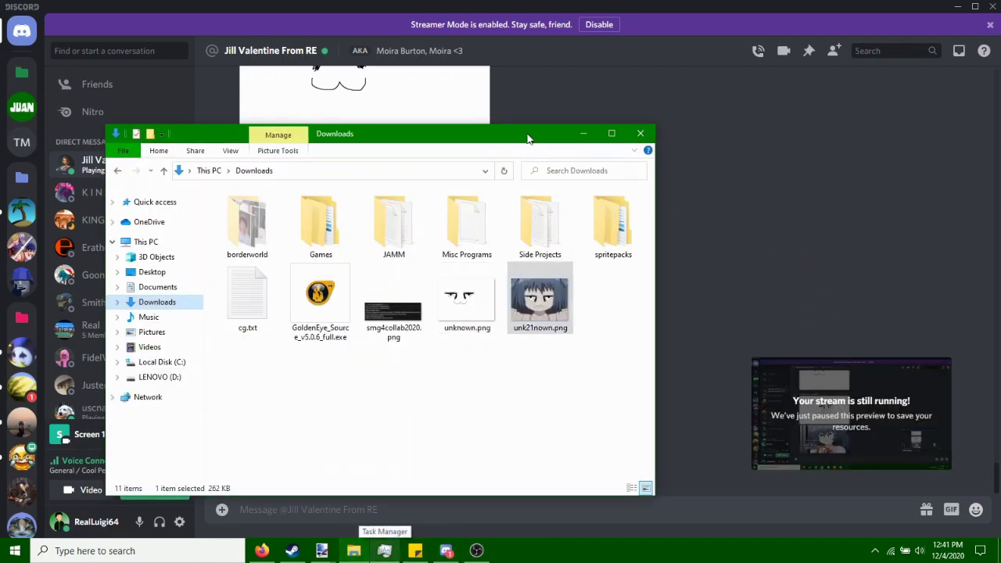
drag(528, 139, 761, 74)
drag(772, 234, 277, 474)
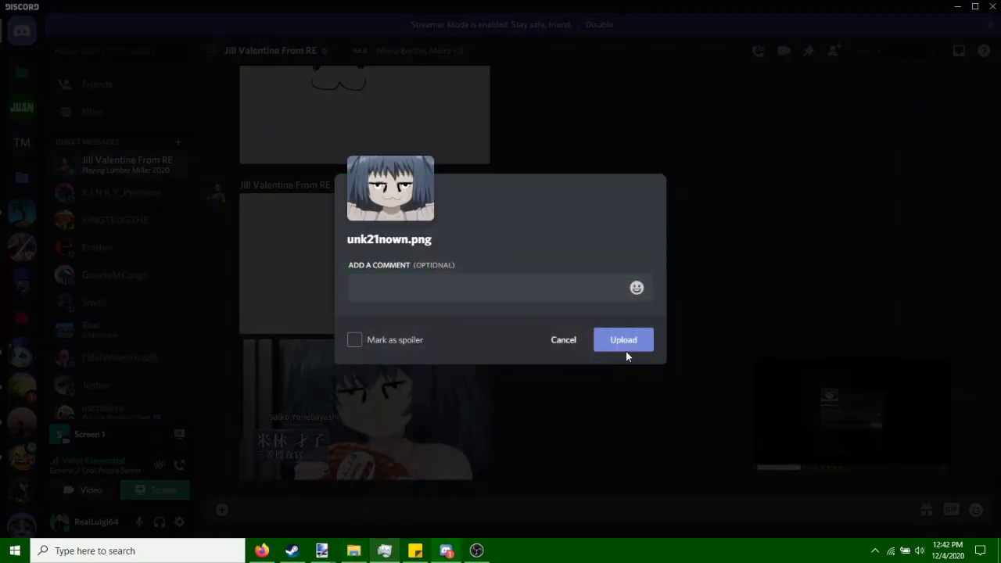
click(625, 344)
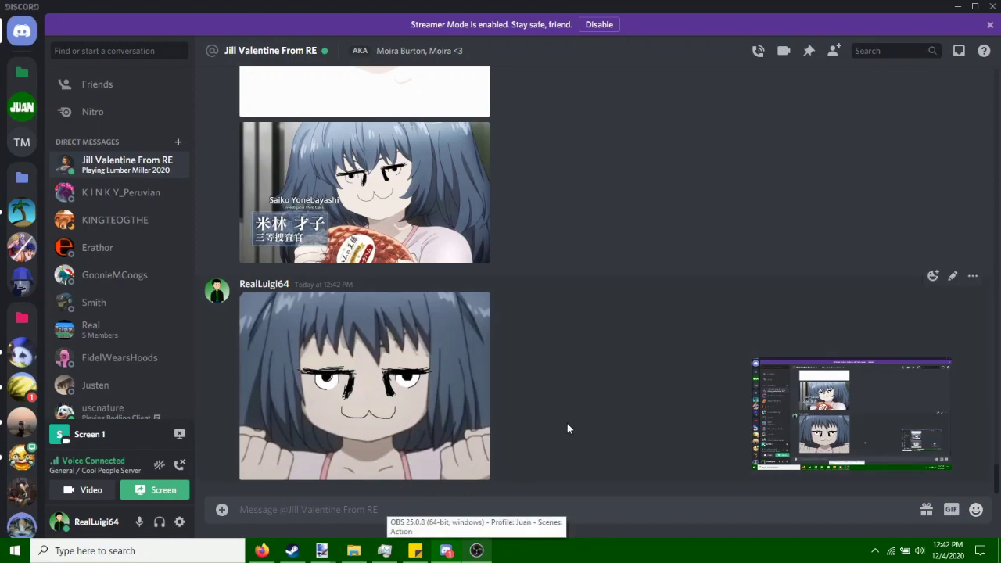
click(423, 221)
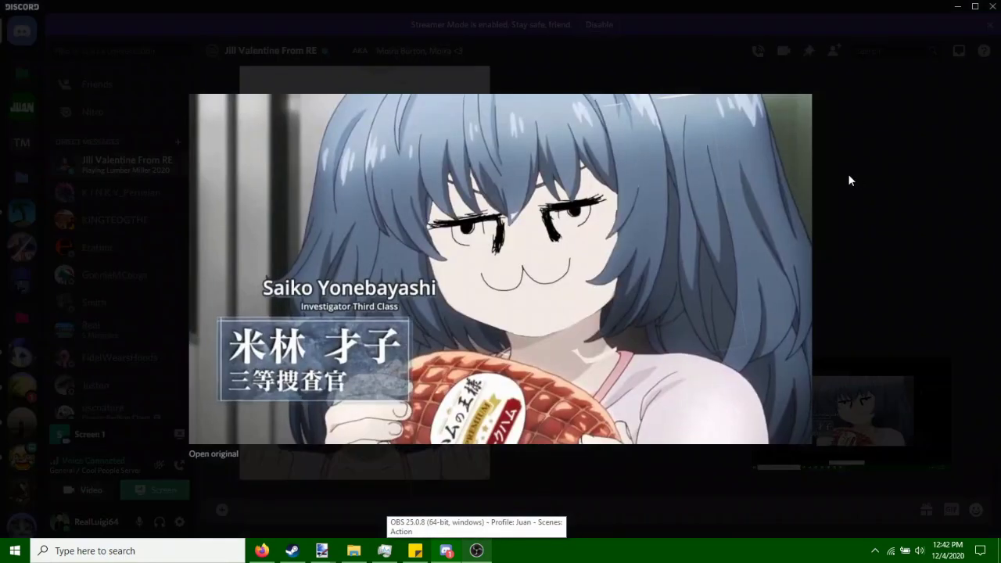
click(869, 162)
click(363, 172)
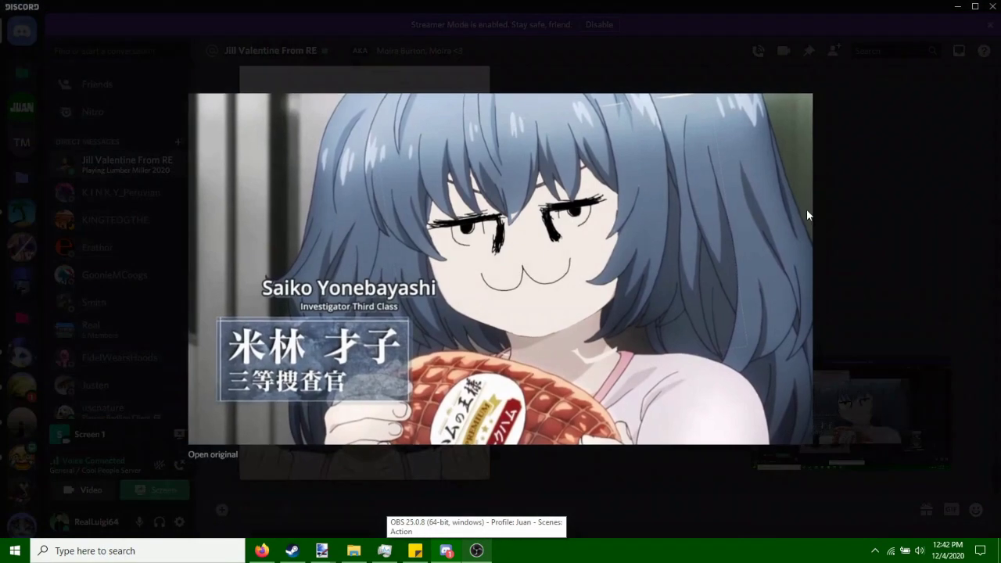
click(878, 202)
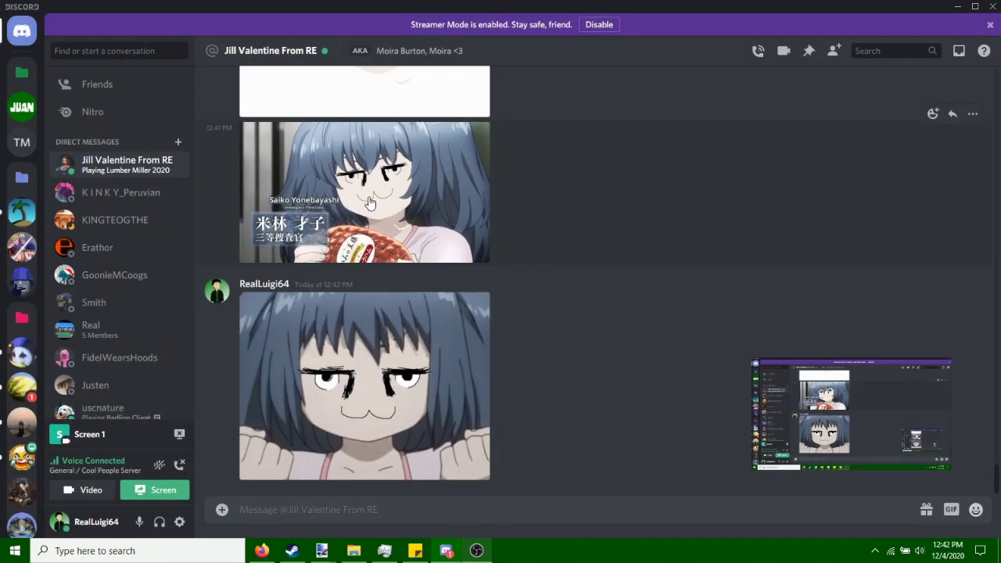
click(443, 213)
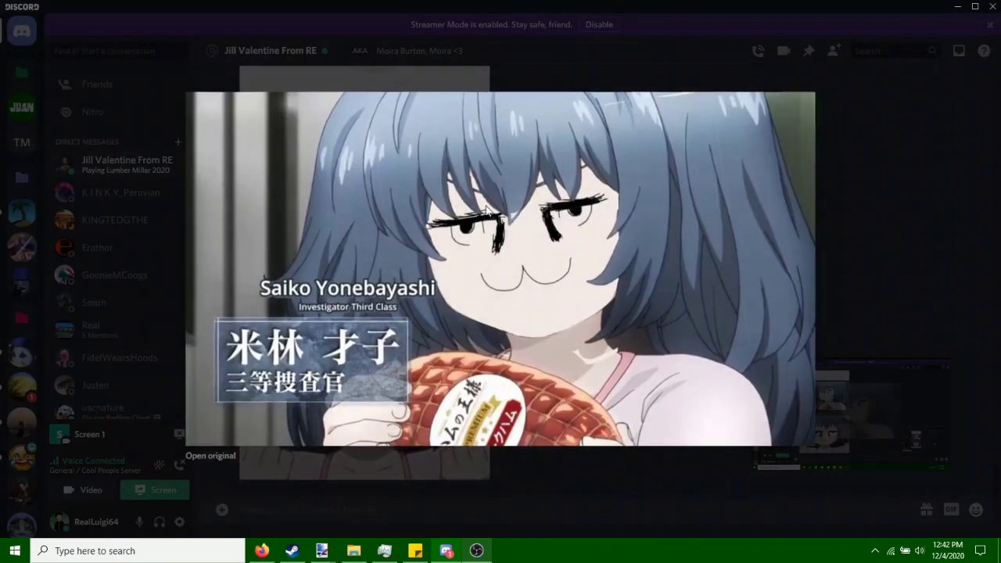
click(879, 219)
click(375, 396)
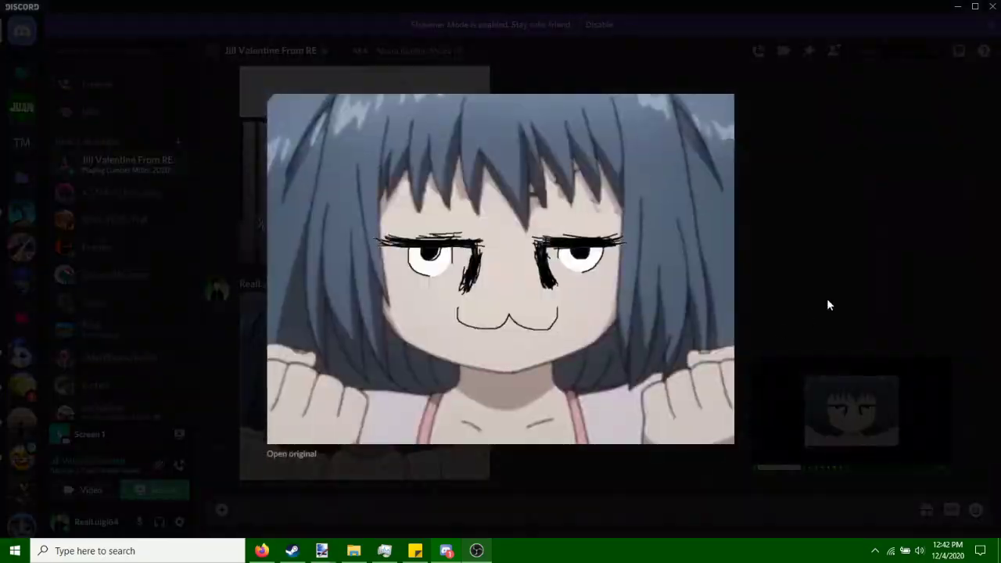
click(805, 300)
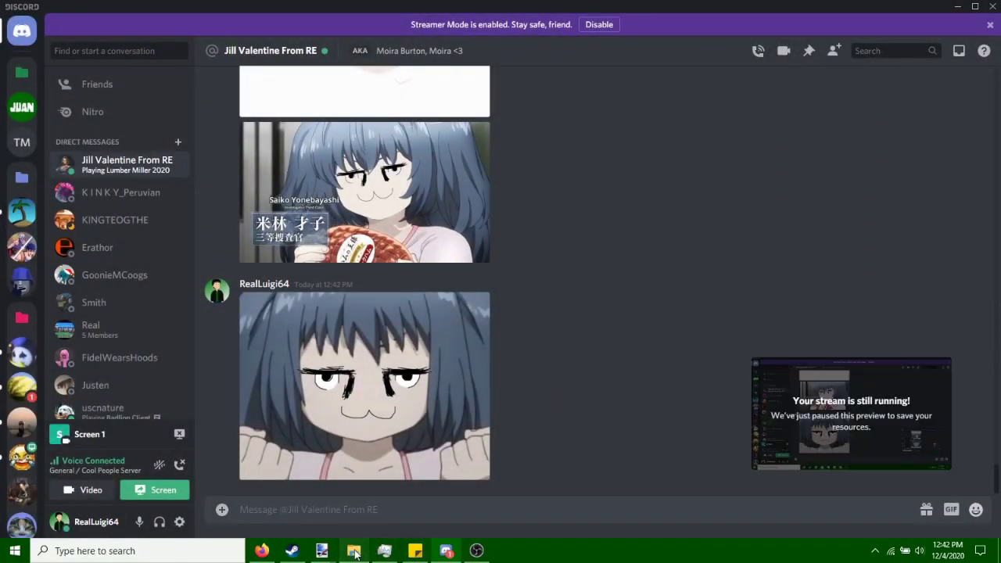
click(353, 551)
click(353, 550)
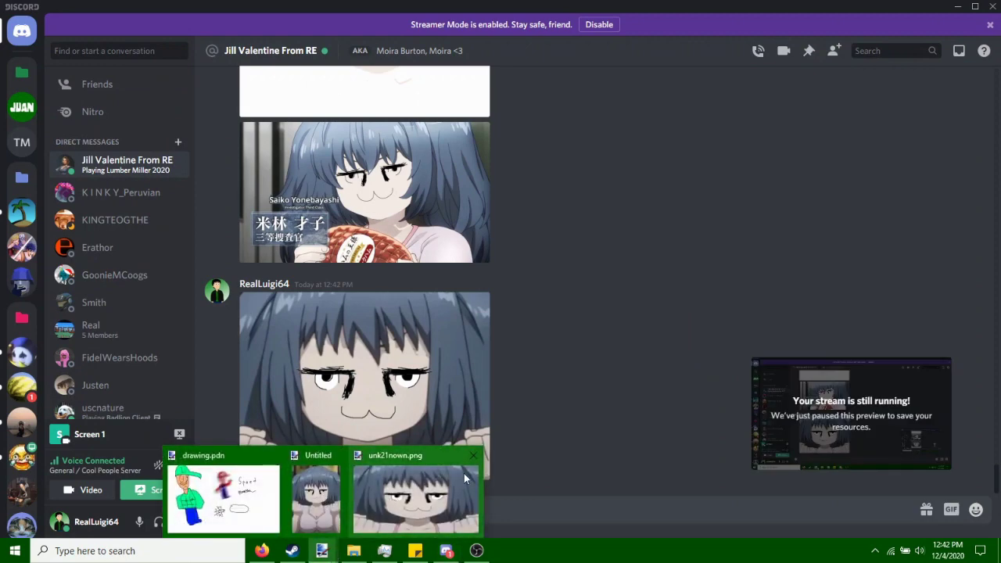
click(464, 473)
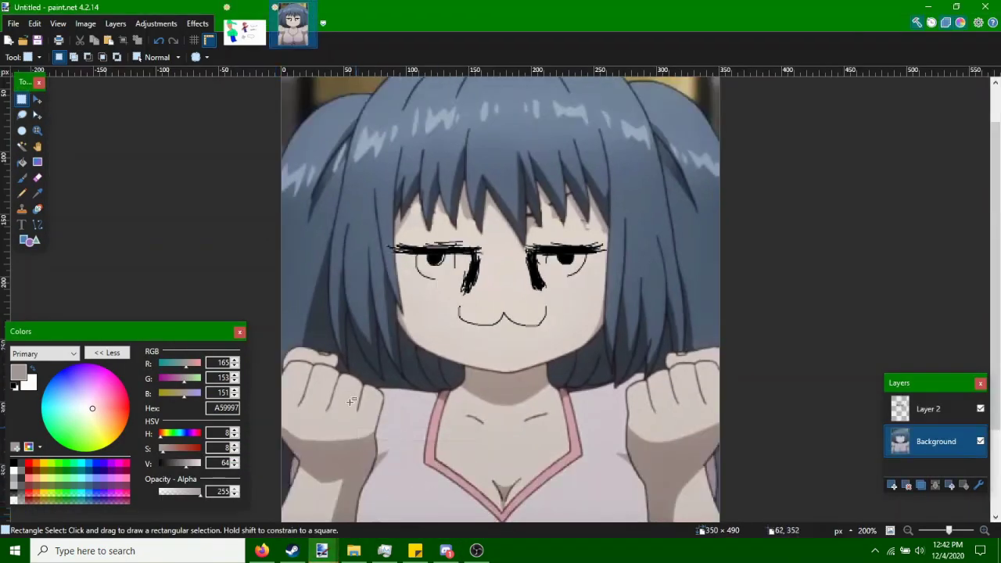
key(ctrl+a)
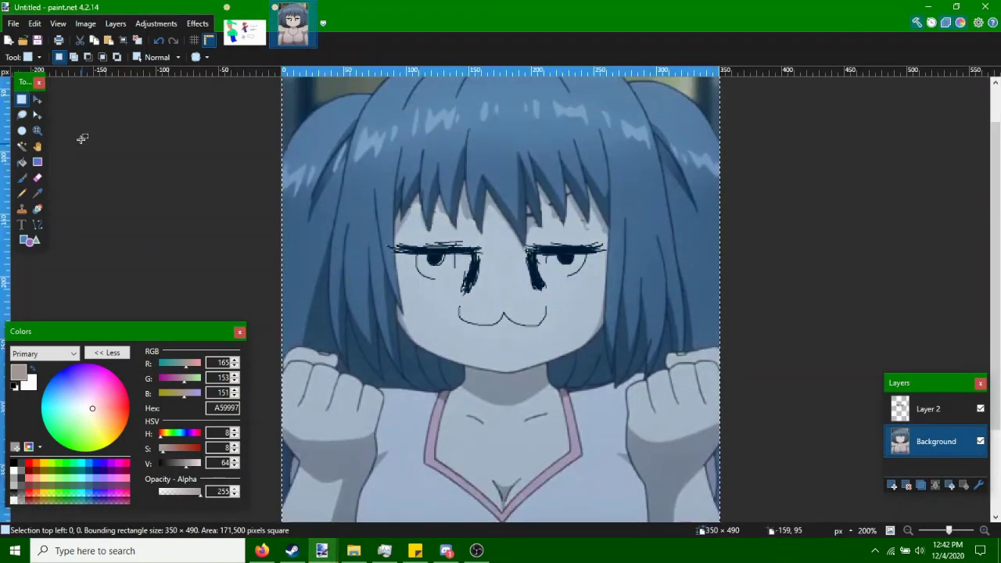
click(192, 184)
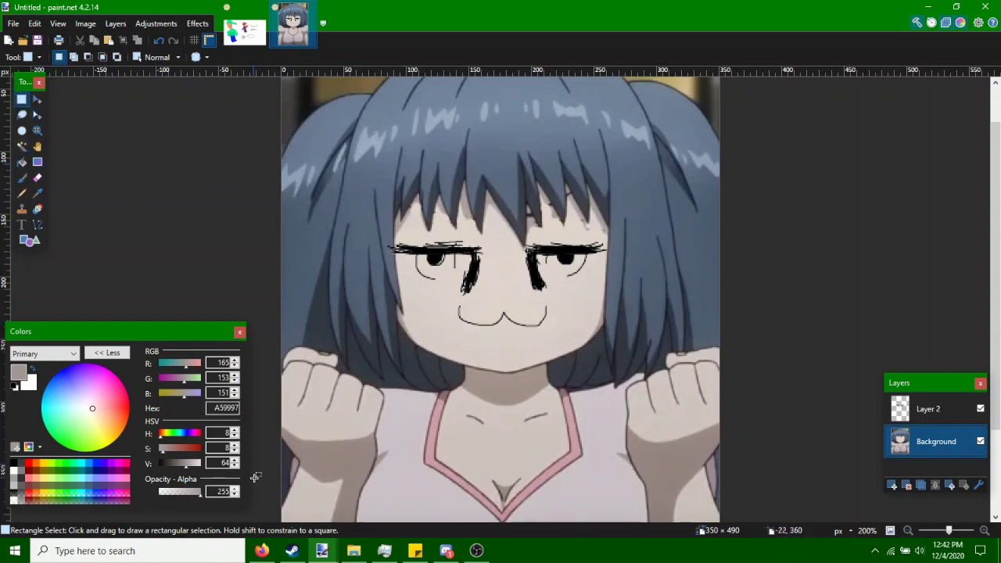
mouse_move(261, 551)
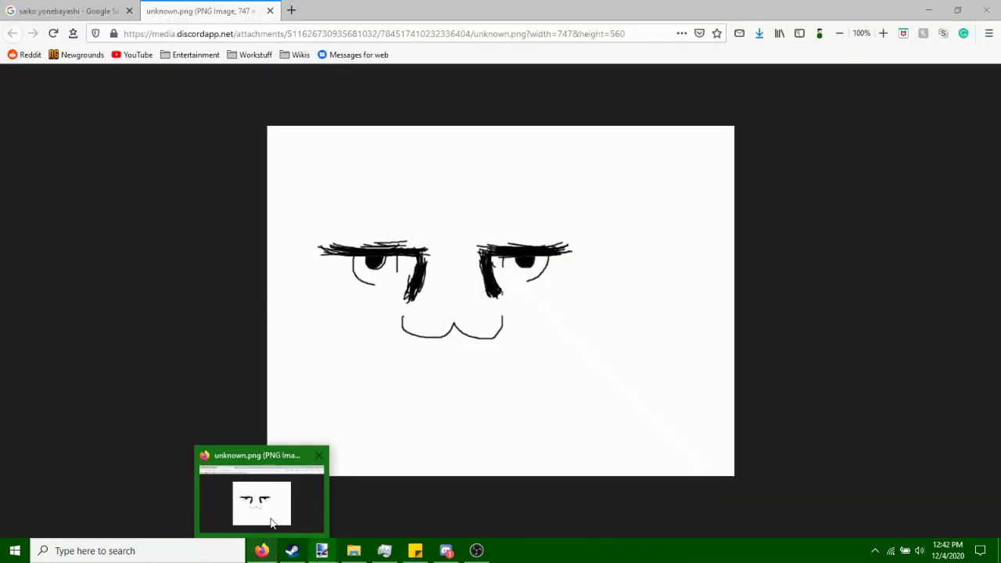
Search Google for 'kaneki' in a new Firefox tab and browse the image results.
click(271, 524)
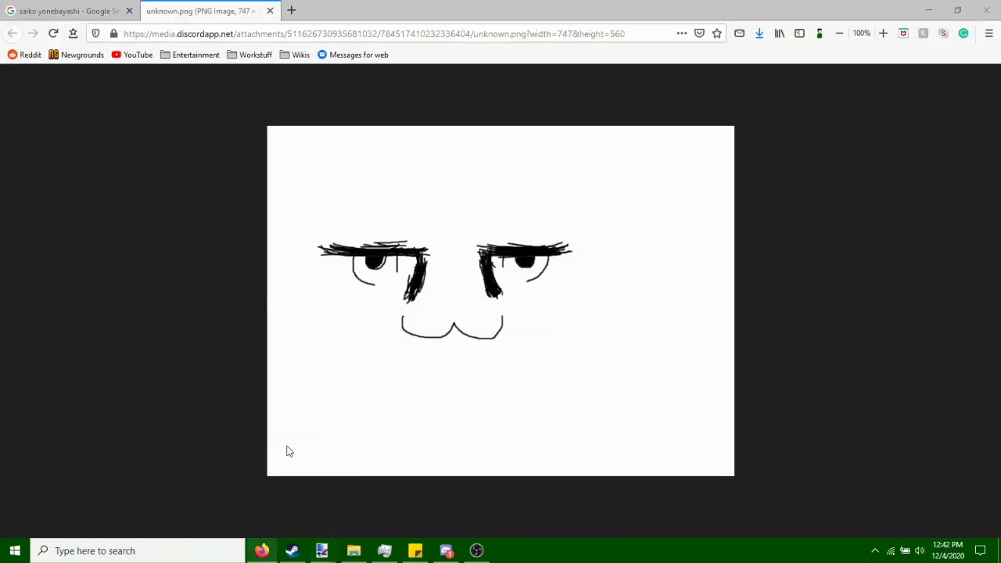
click(290, 10)
text(kan)
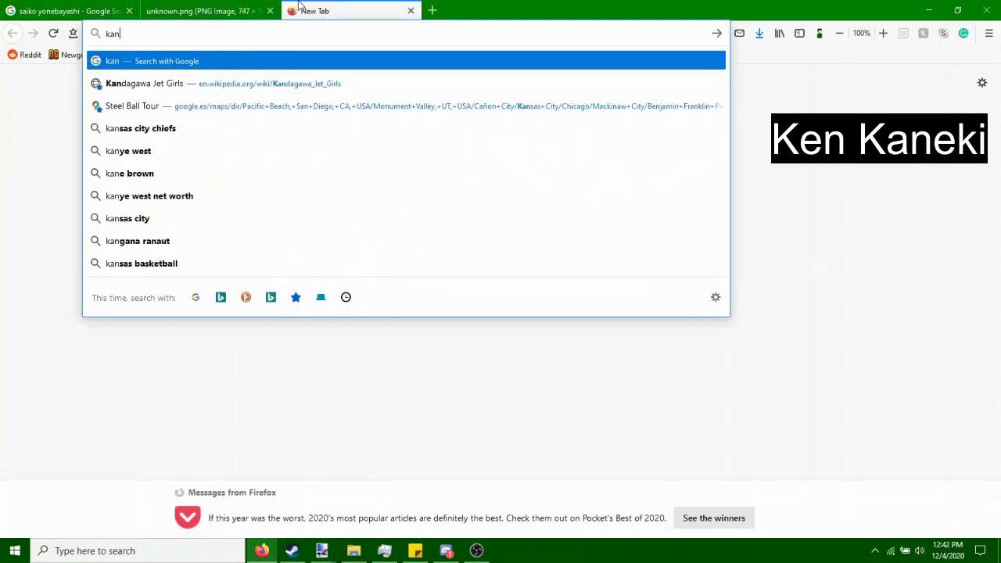
text(eki)
key(Return)
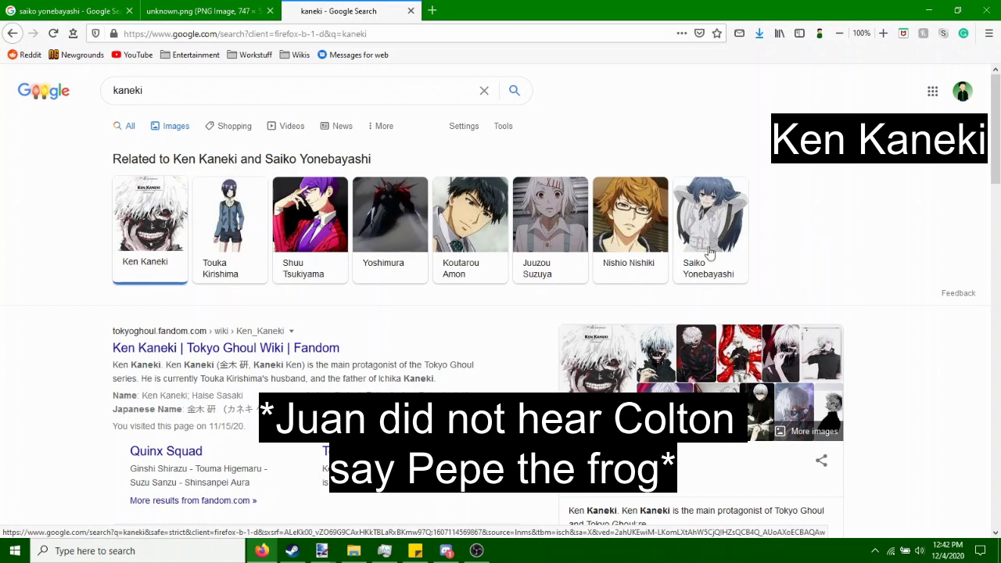
click(175, 125)
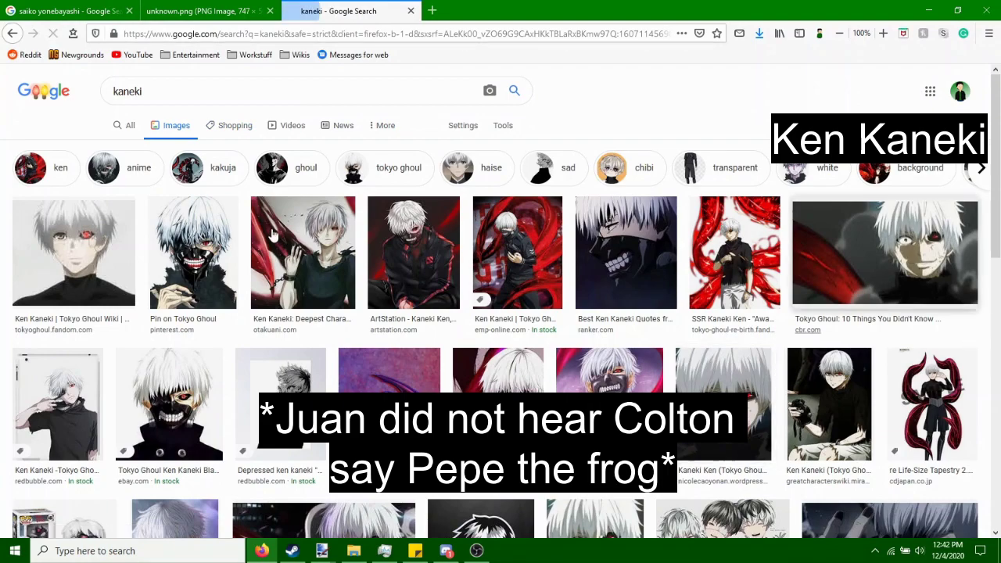
scroll(547, 251, down, 3)
scroll(588, 277, up, 3)
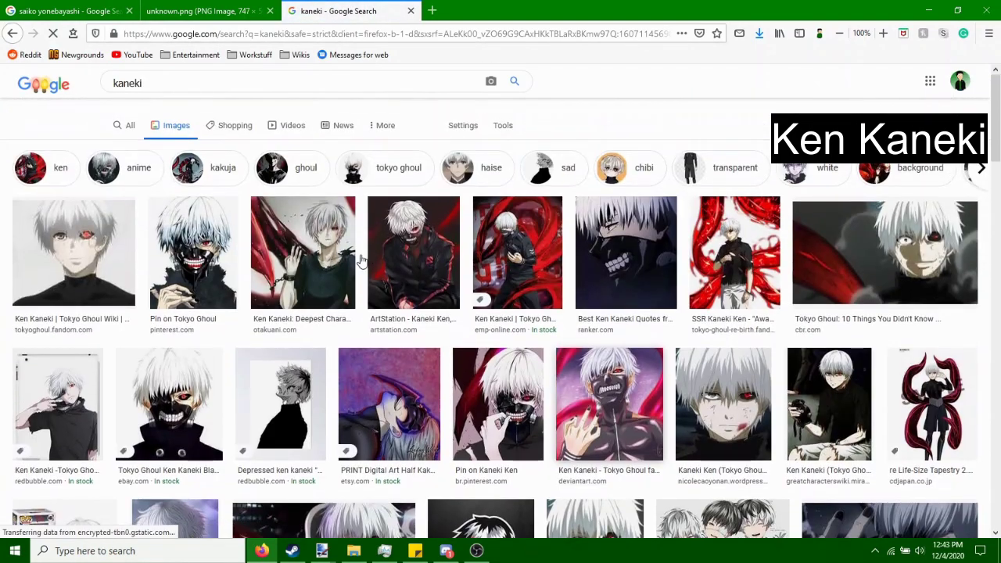
scroll(442, 267, down, 5)
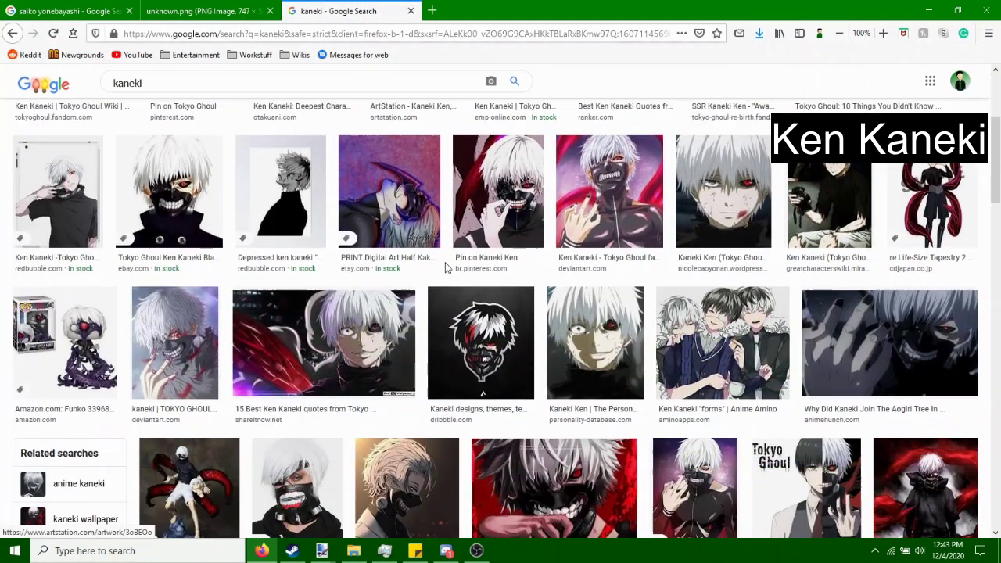
scroll(438, 266, down, 1)
scroll(398, 257, down, 2)
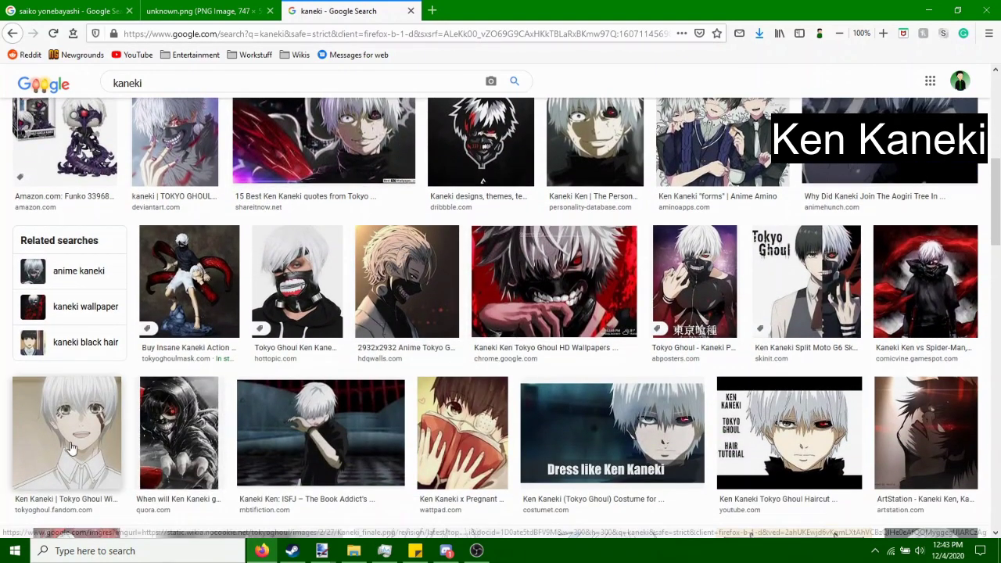
Preview the Kaneki wiki picture, then the Facebook Kaneki picture.
click(49, 474)
scroll(450, 283, down, 3)
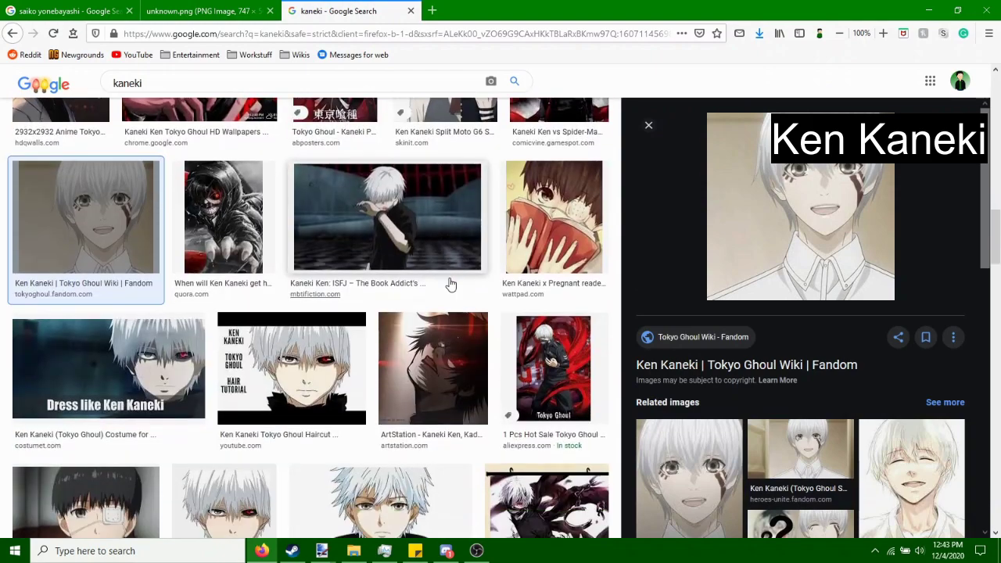
scroll(447, 297, down, 2)
scroll(444, 312, up, 4)
scroll(439, 332, down, 3)
scroll(439, 332, down, 3)
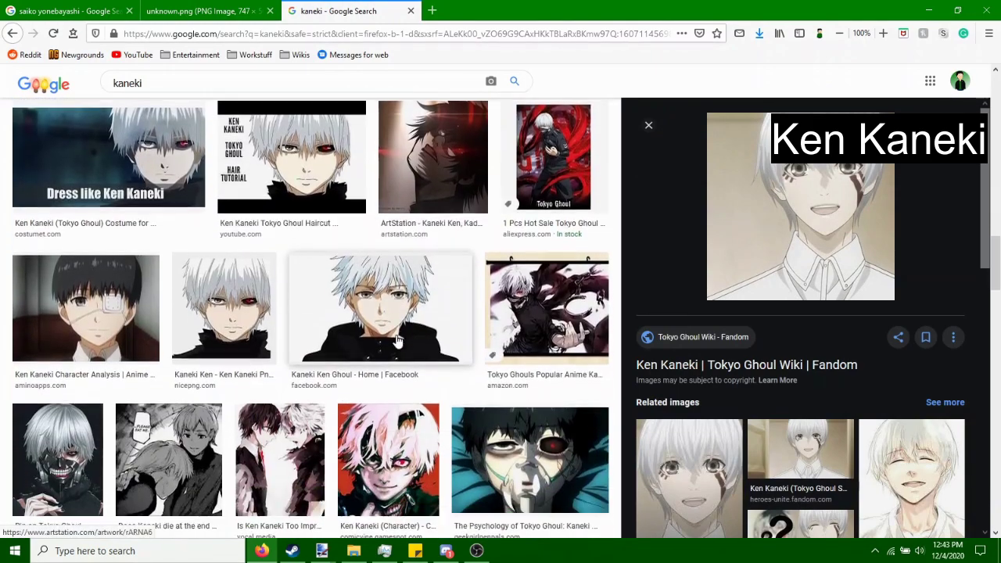
click(381, 305)
Copy the Facebook Kaneki picture, paste it into the Discord chat and upload it.
right_click(796, 206)
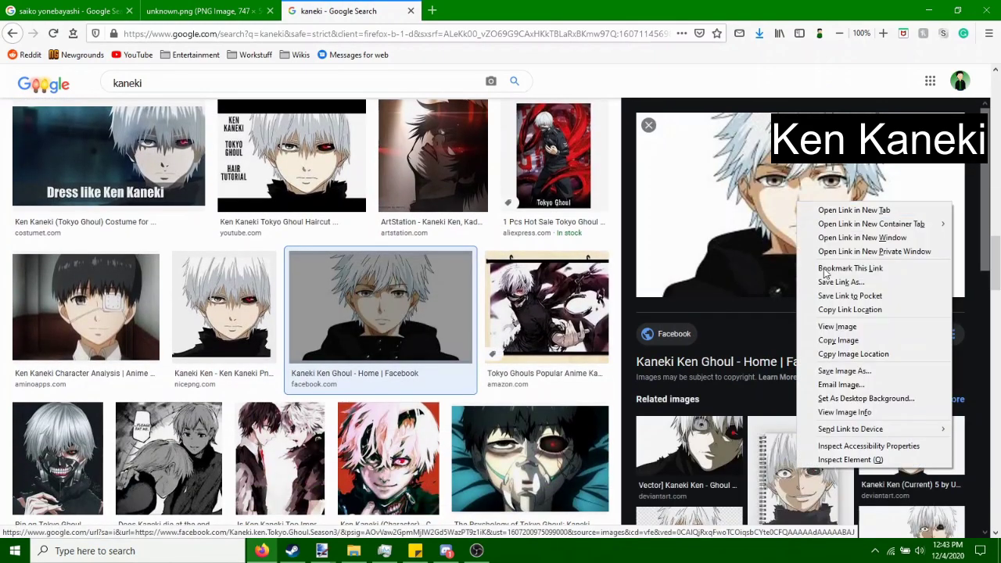
click(837, 371)
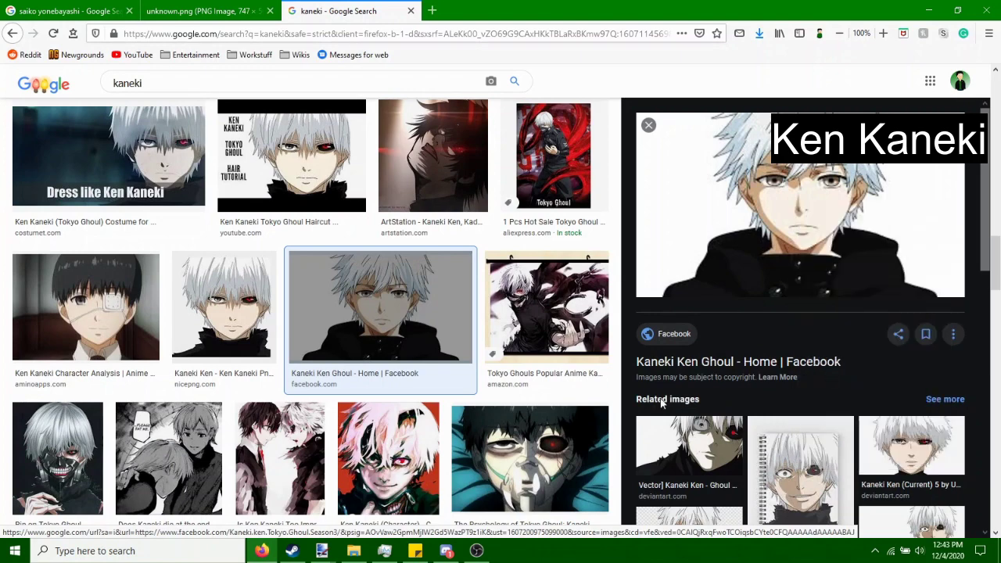
right_click(868, 232)
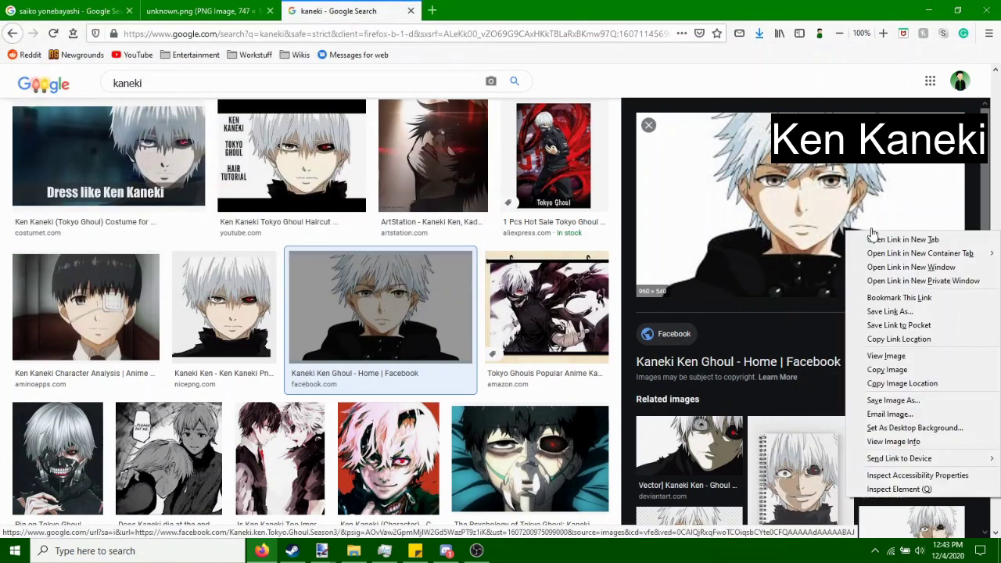
click(886, 370)
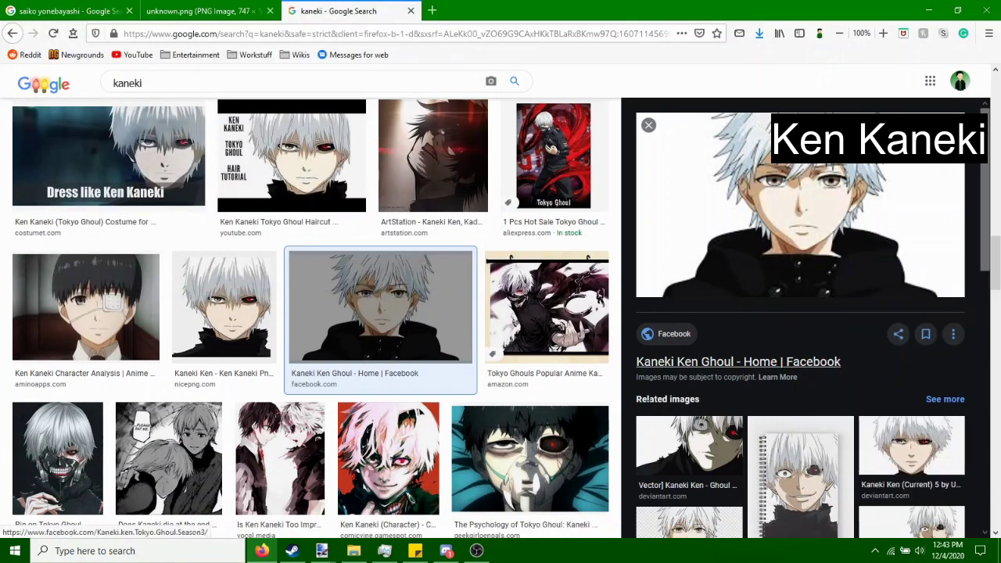
click(446, 550)
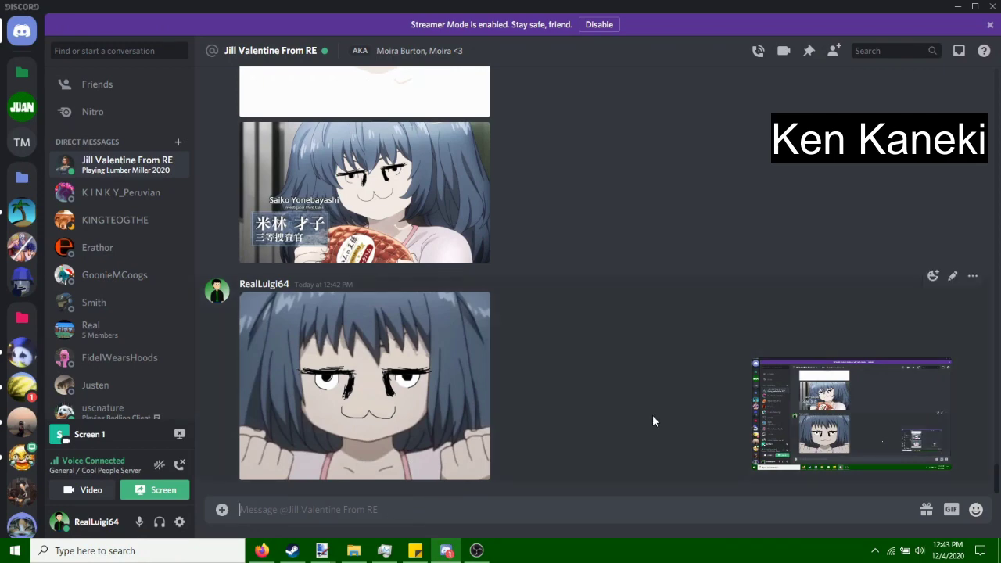
key(ctrl+v)
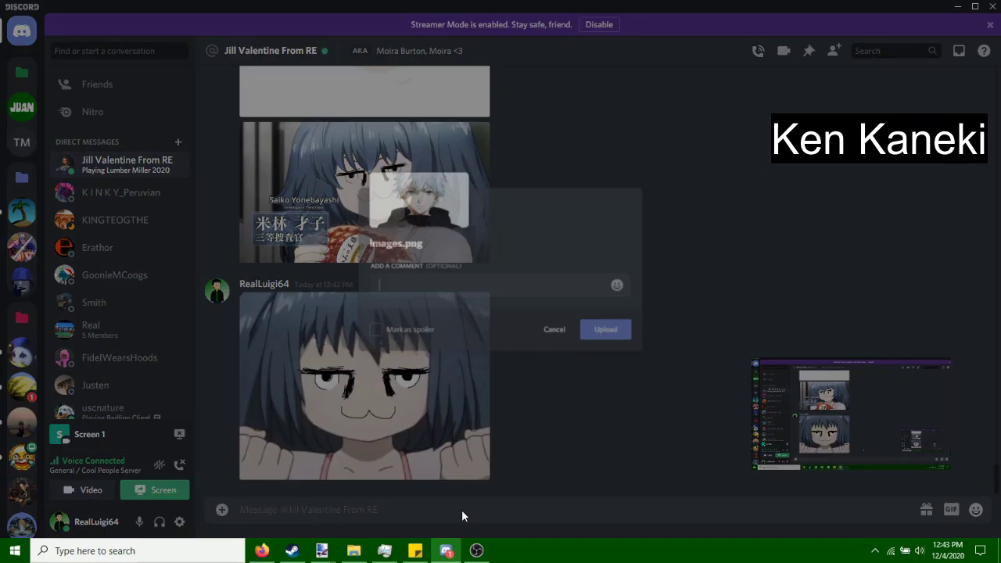
click(622, 342)
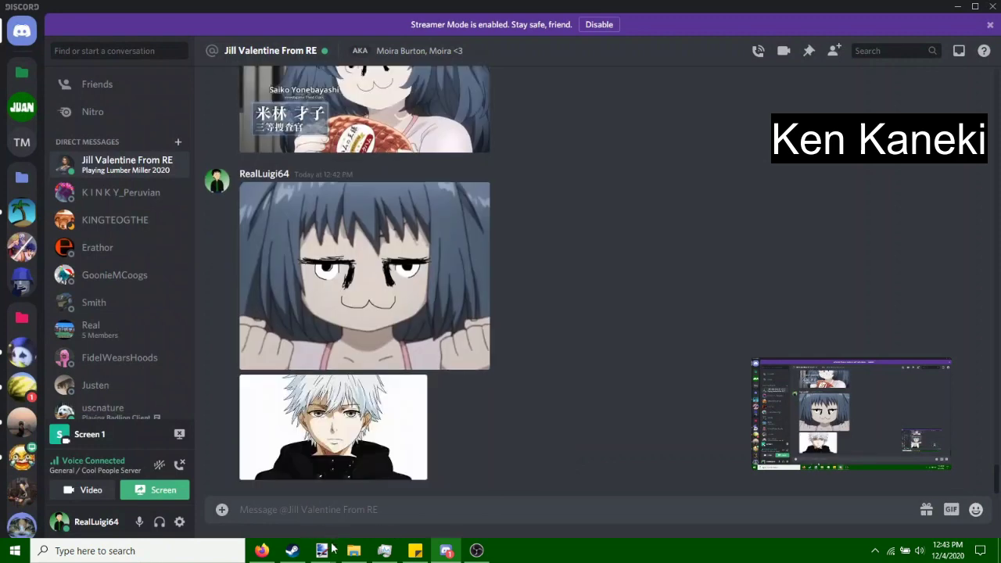
mouse_move(321, 550)
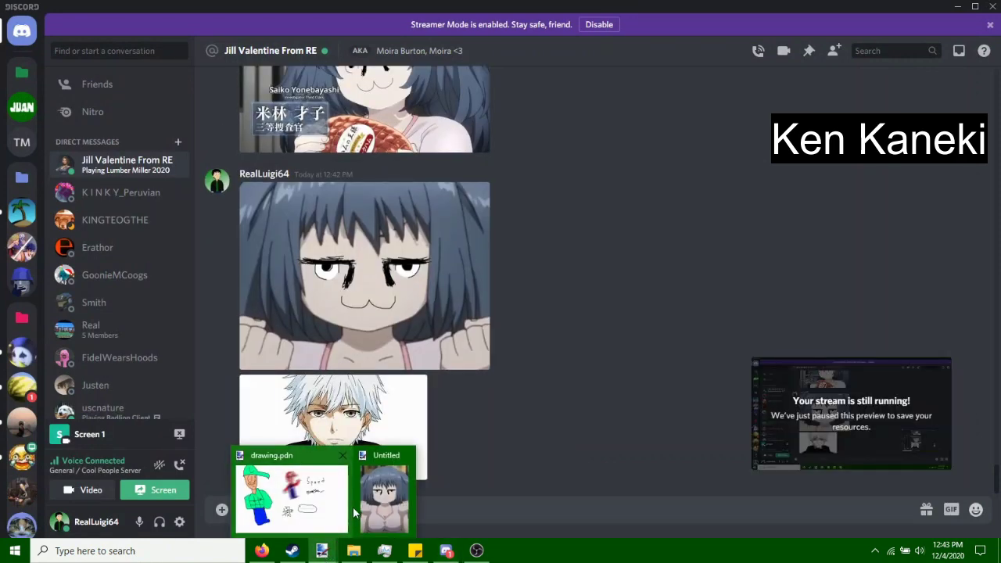
Paste the Kaneki picture onto the face image in paint.net, then undo it.
click(395, 490)
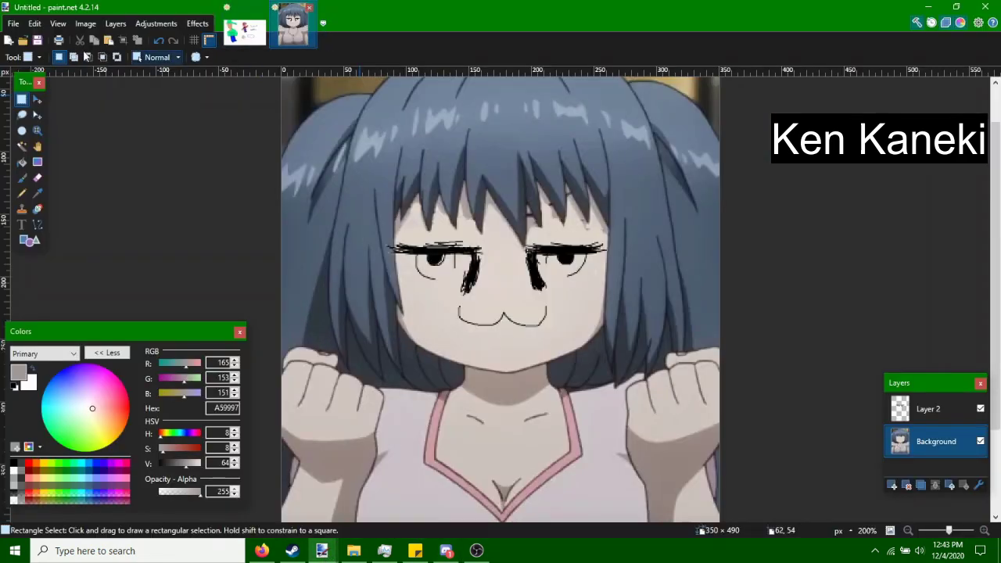
click(13, 24)
click(492, 6)
key(ctrl+v)
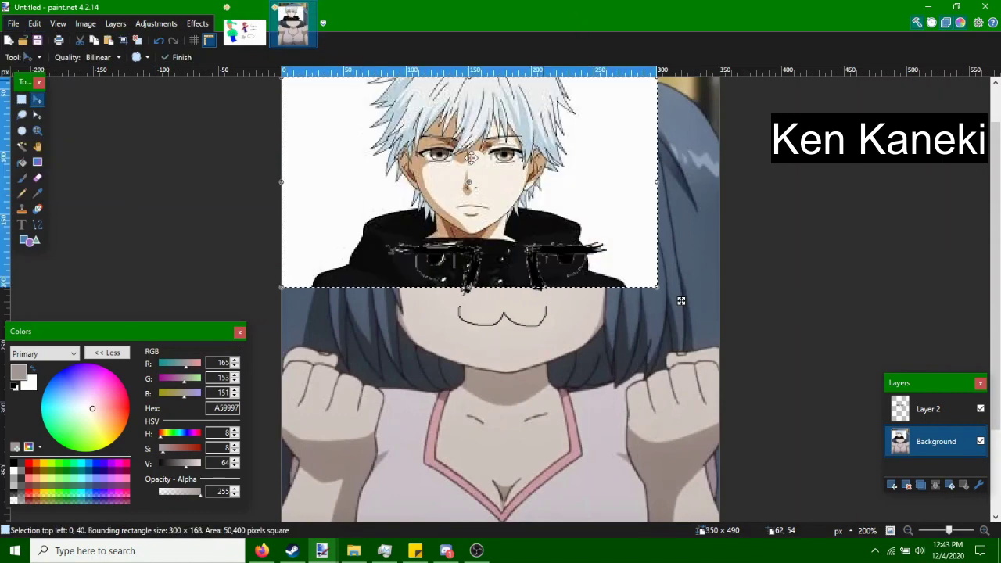
key(ctrl+z)
Create a new 300×168 image and paste the Kaneki picture into it.
click(13, 24)
click(13, 24)
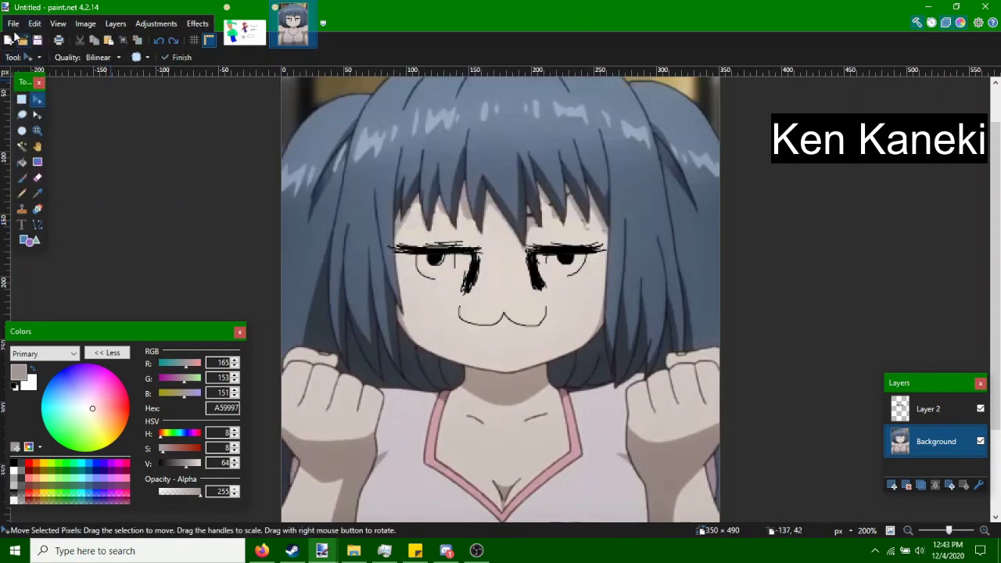
click(13, 24)
click(11, 42)
click(490, 349)
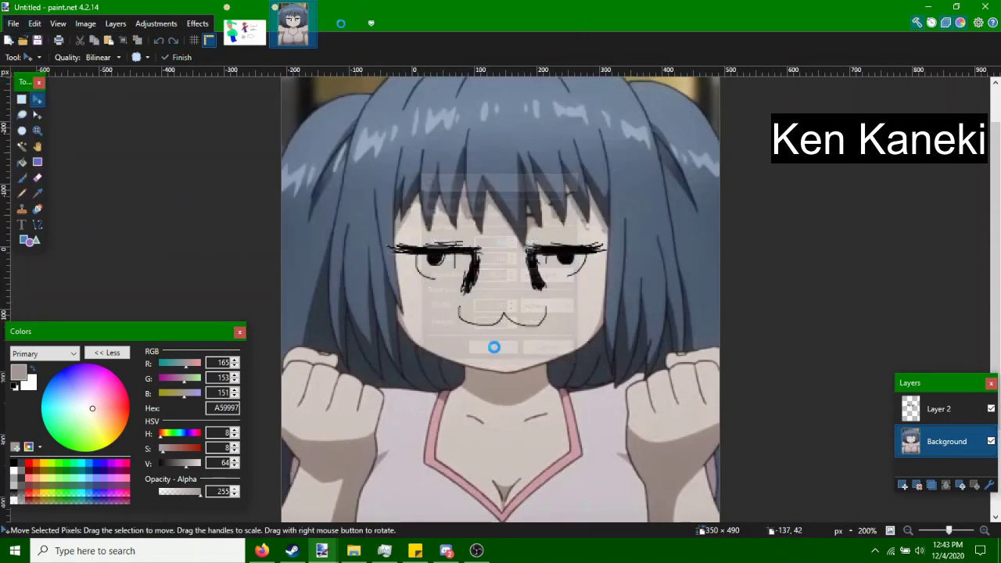
key(ctrl+v)
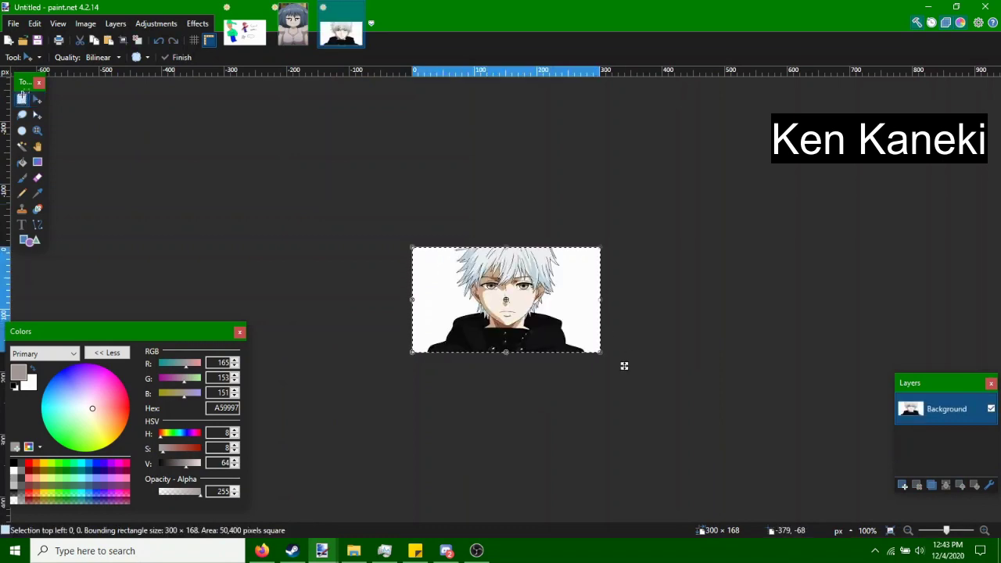
key(ctrl+d)
Zoom in three levels on Kaneki's face.
click(984, 533)
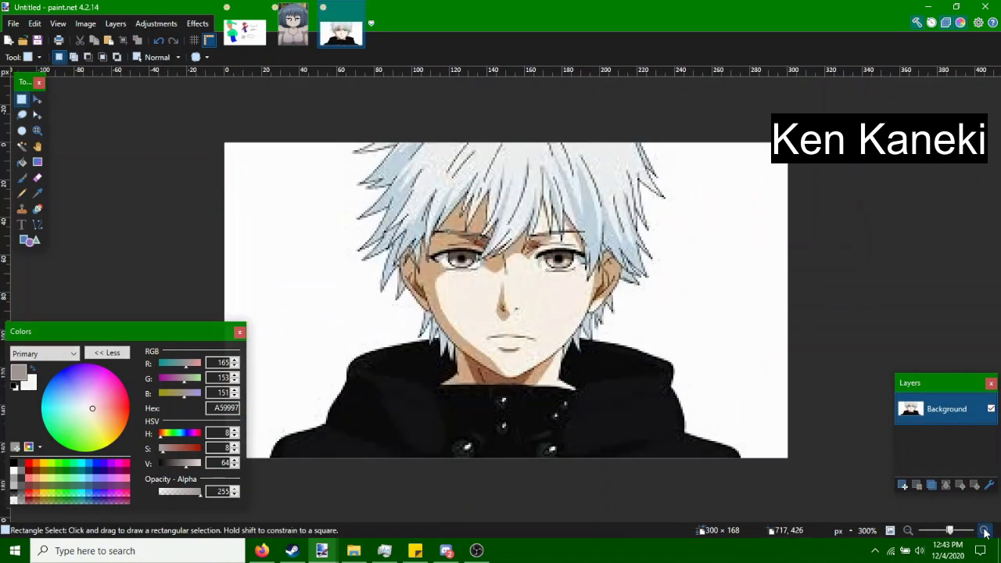
click(984, 532)
click(984, 533)
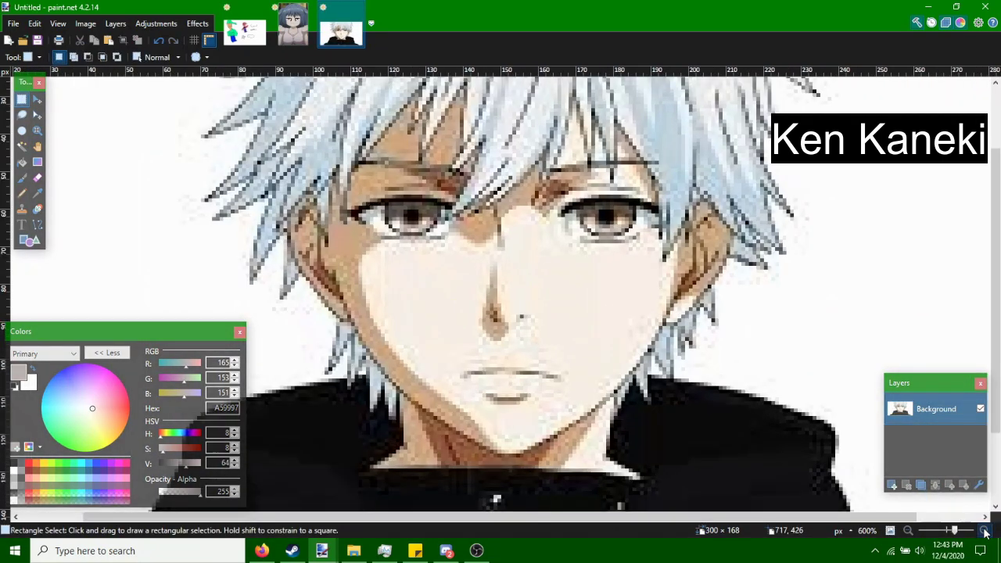
click(262, 548)
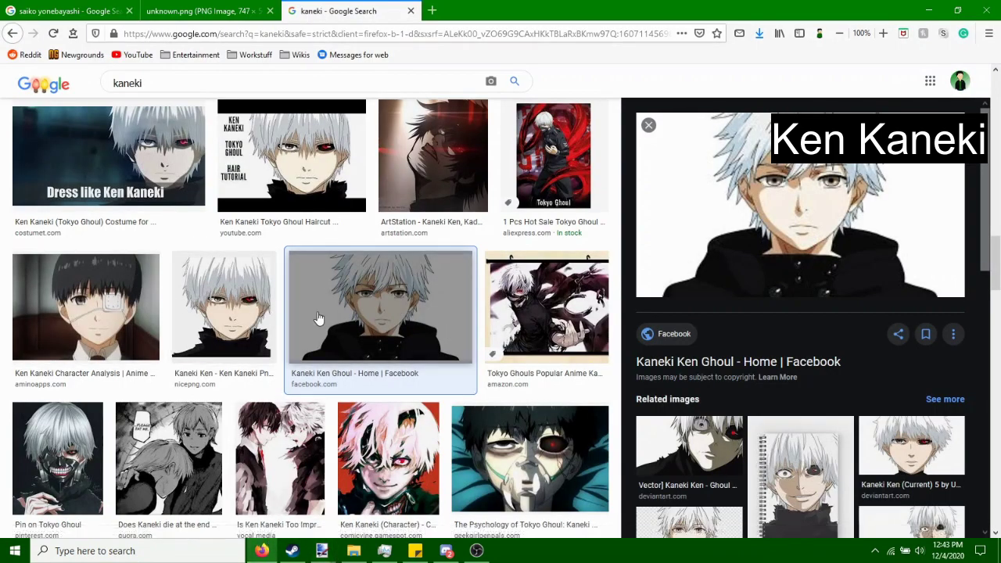
Scroll through the kaneki image results, then return to the 300×168 Kaneki picture in paint.net.
scroll(318, 318, down, 2)
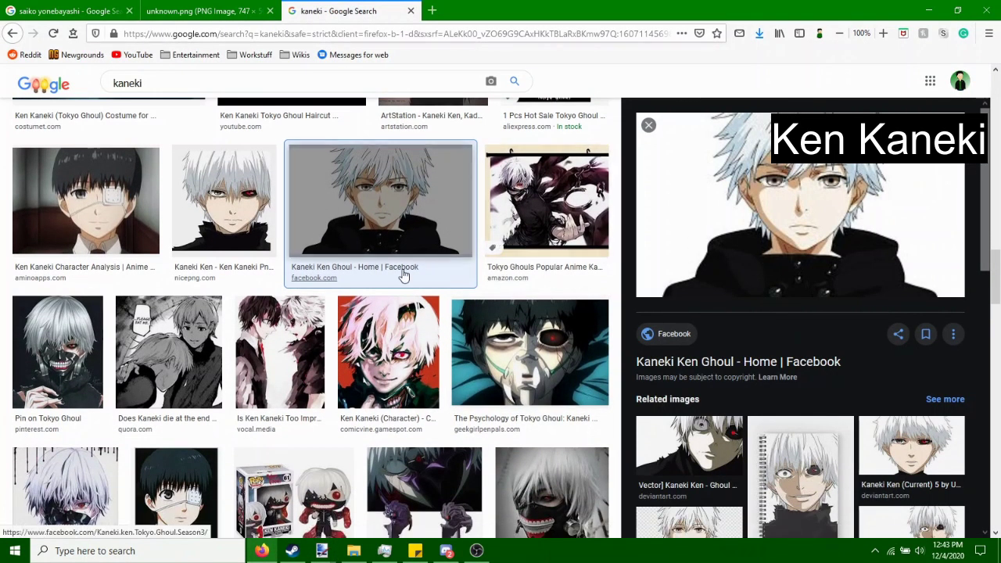
scroll(472, 282, down, 2)
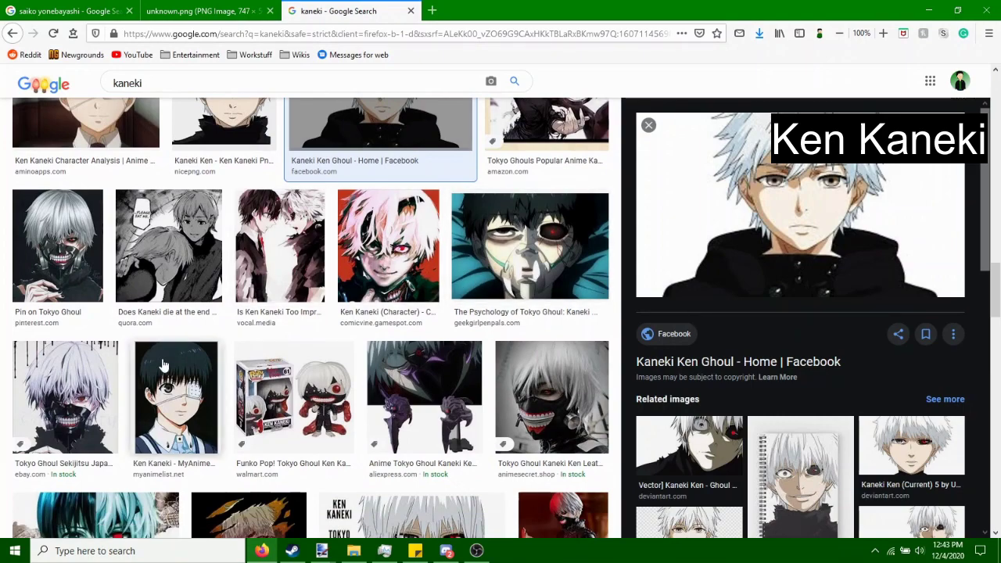
scroll(161, 365, down, 2)
scroll(250, 258, down, 3)
scroll(341, 158, down, 5)
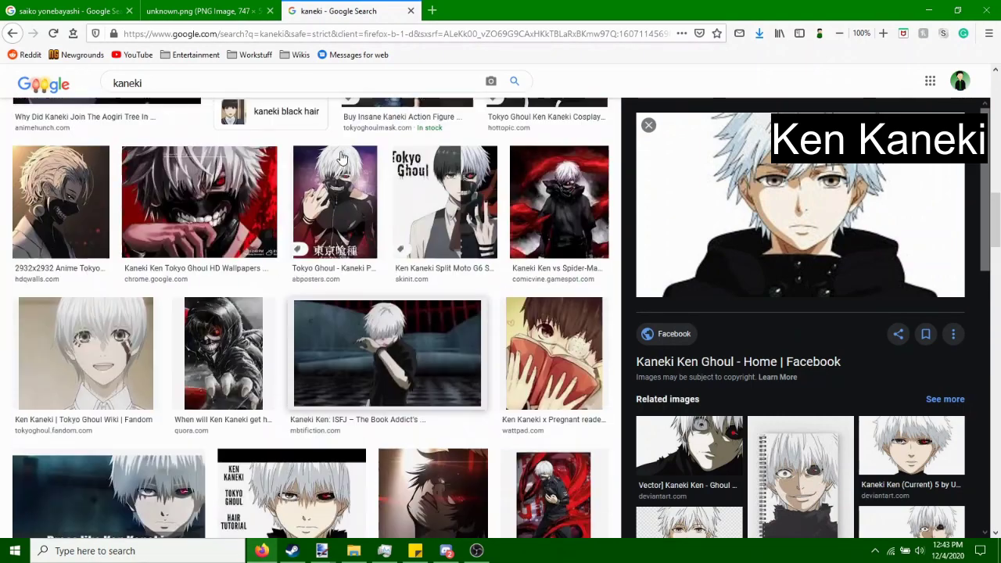
scroll(341, 158, up, 3)
scroll(351, 160, up, 2)
scroll(383, 160, up, 3)
scroll(416, 162, up, 3)
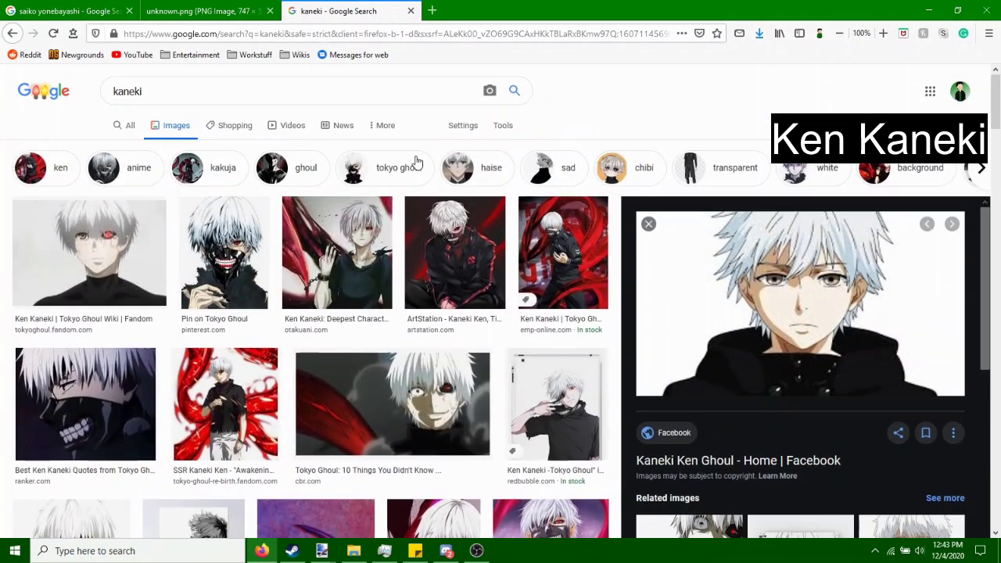
click(382, 127)
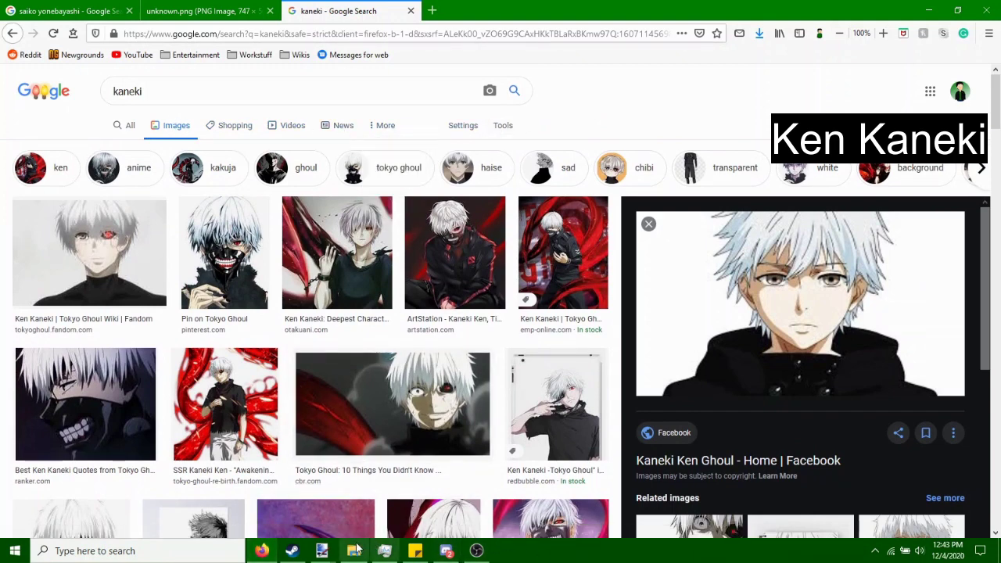
mouse_move(322, 550)
click(429, 479)
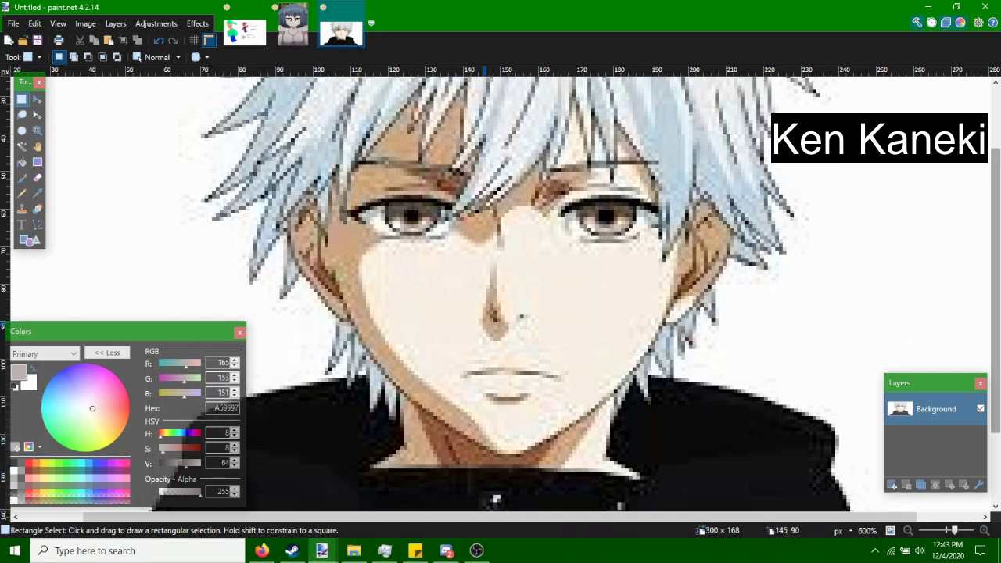
Sample Kaneki's skin colour from his face and switch to the Paintbrush.
click(37, 208)
click(445, 297)
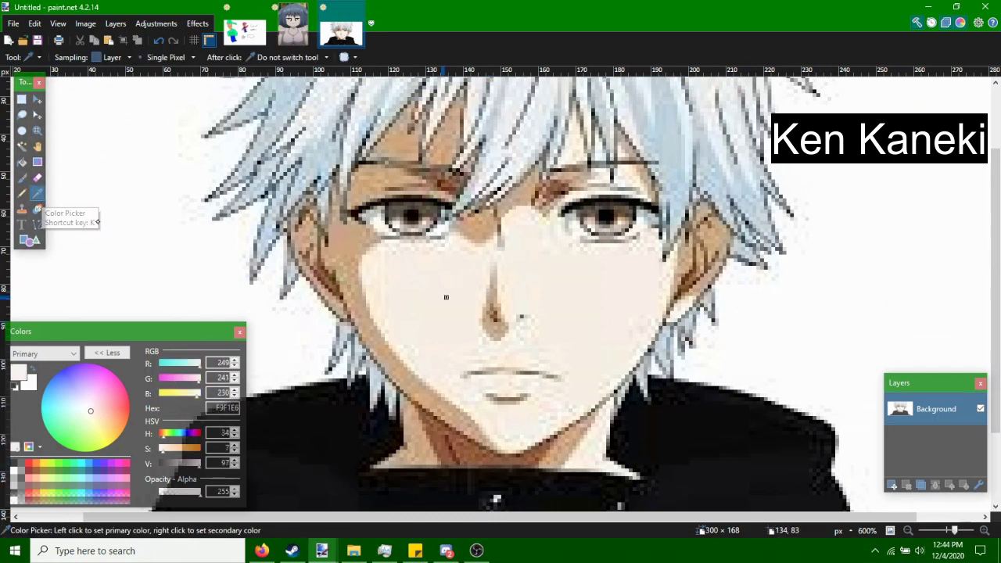
key(b)
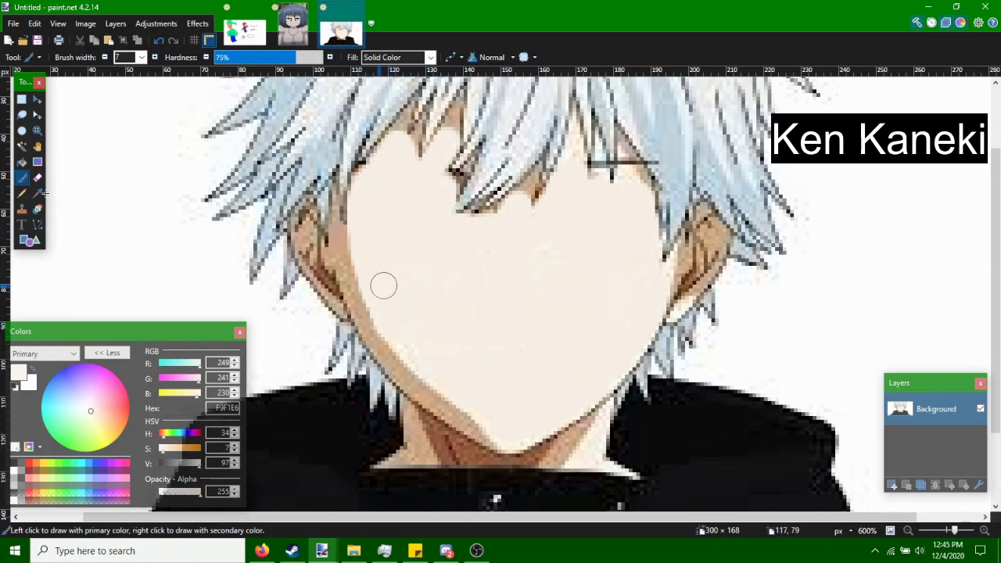
Search Google Images for jotaro face lines and save the transparent JoJo face image.
click(262, 550)
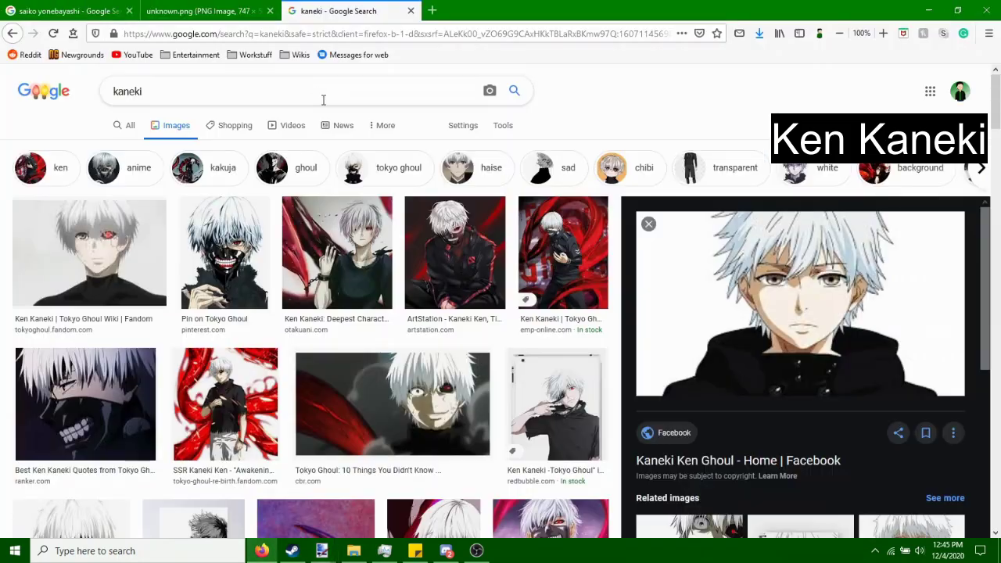
click(324, 91)
text(jotaro)
click(148, 116)
scroll(297, 275, down, 5)
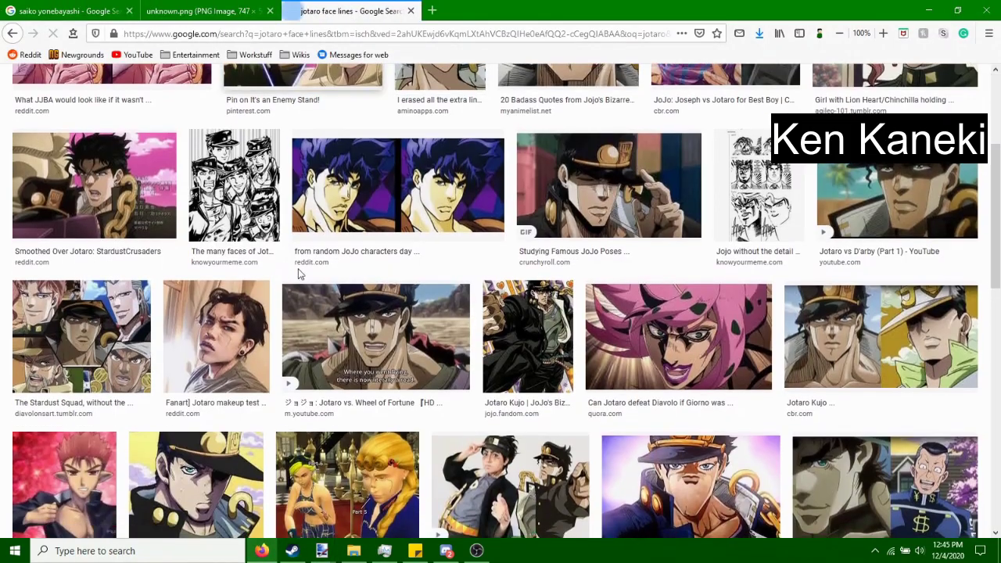
scroll(297, 275, down, 5)
click(488, 430)
right_click(755, 275)
click(800, 440)
key(Return)
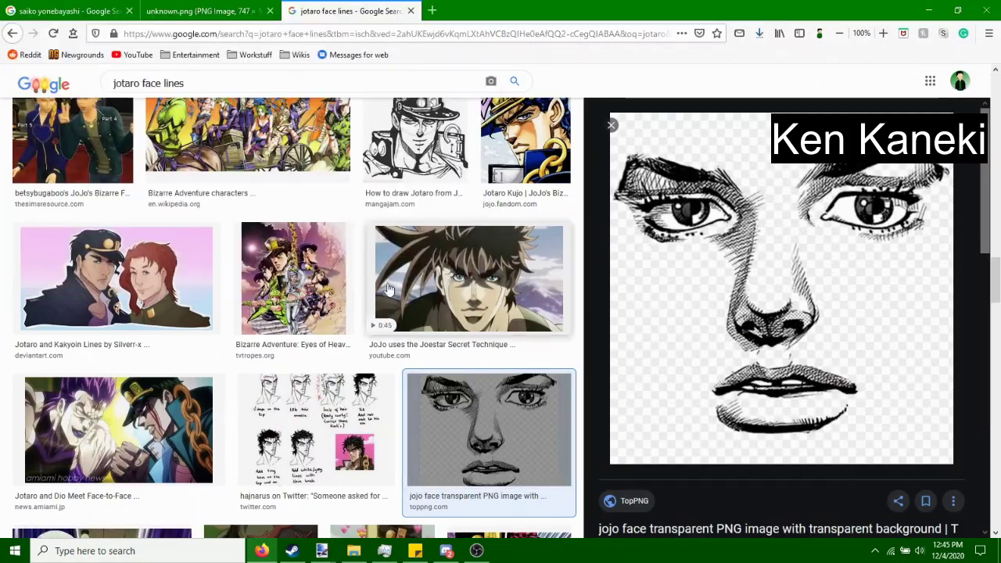
Adjust the brush size and paint over Kaneki's eyes, nose and mouth in skin tone.
click(321, 550)
scroll(626, 246, up, 1)
scroll(466, 500, up, 2)
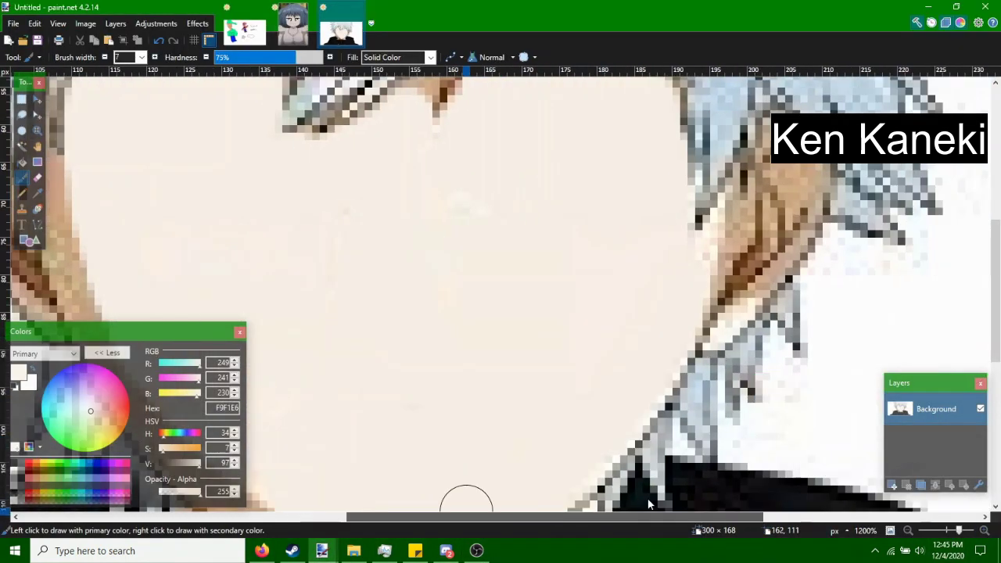
scroll(392, 381, up, 1)
scroll(537, 493, down, 1)
scroll(574, 268, up, 1)
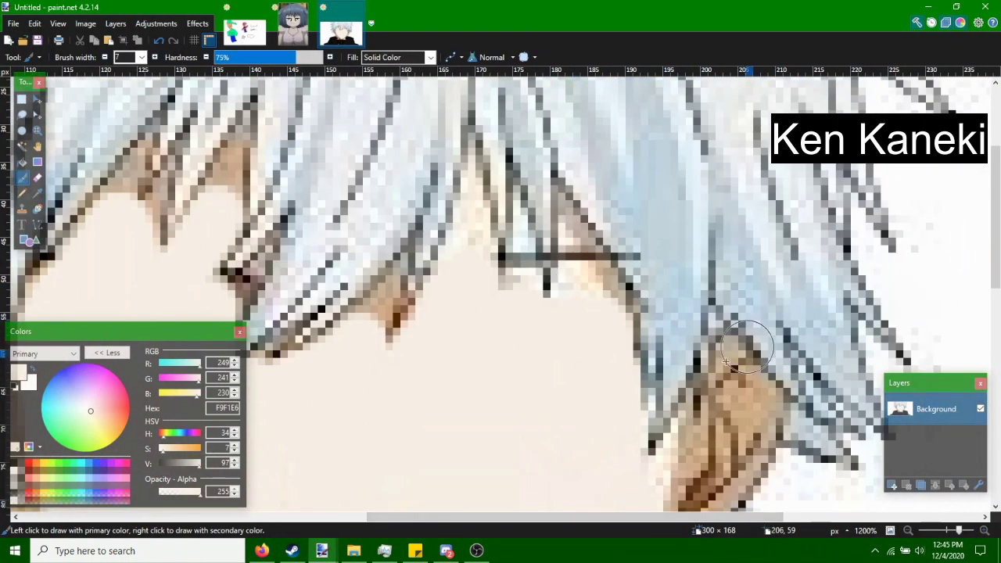
key(bracketleft)
key(bracketleft)
key(bracketleft)
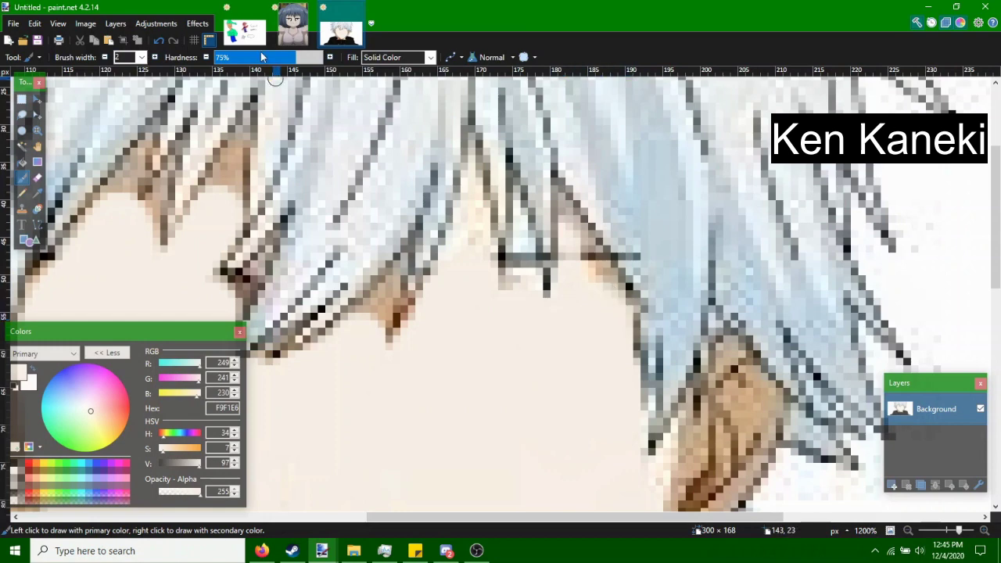
key(bracketright)
key(bracketright)
key(bracketright)
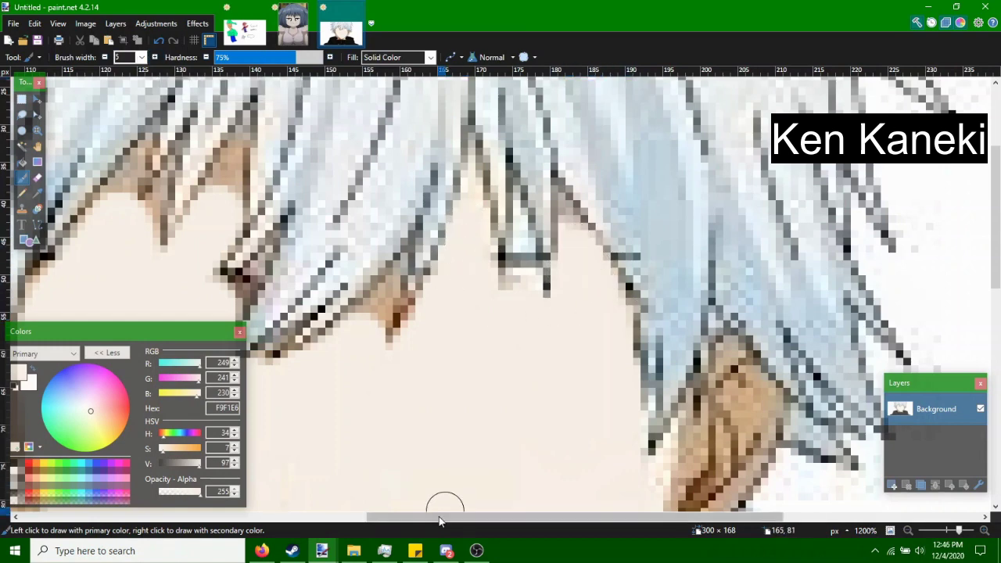
scroll(446, 509, down, 2)
scroll(391, 512, down, 3)
click(907, 529)
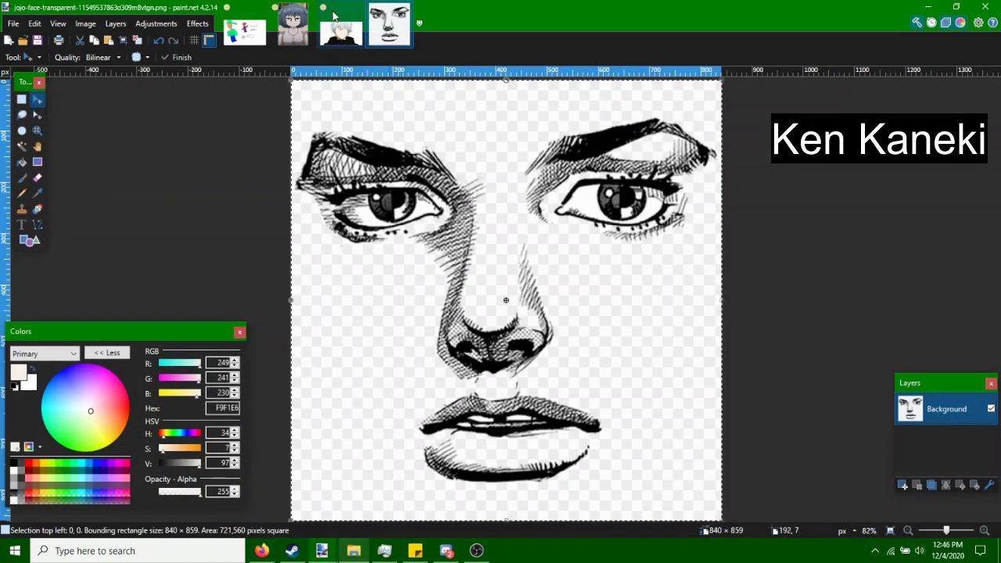
Add a new layer to the Kaneki image and set up selection on the JoJo face image.
click(340, 31)
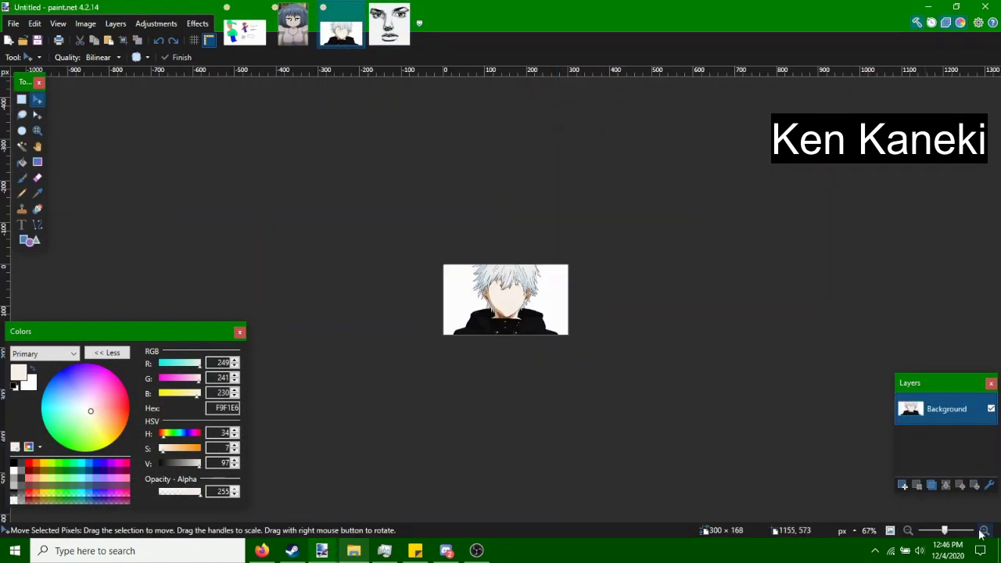
key(ctrl+shift+v)
click(390, 23)
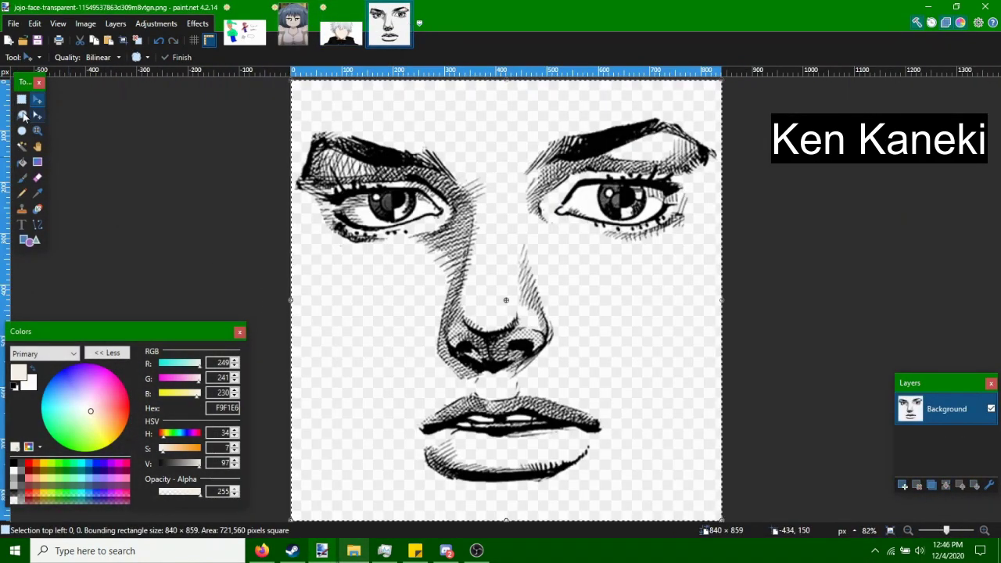
key(s)
key(s)
key(s)
click(394, 362)
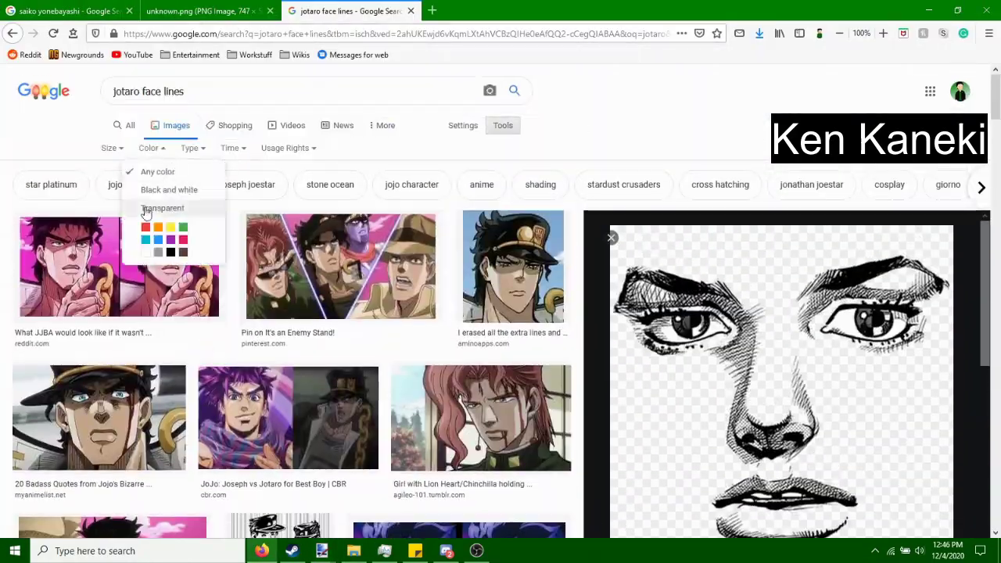
Filter Google Images to transparent results and search for 'jojo face lines'.
click(146, 209)
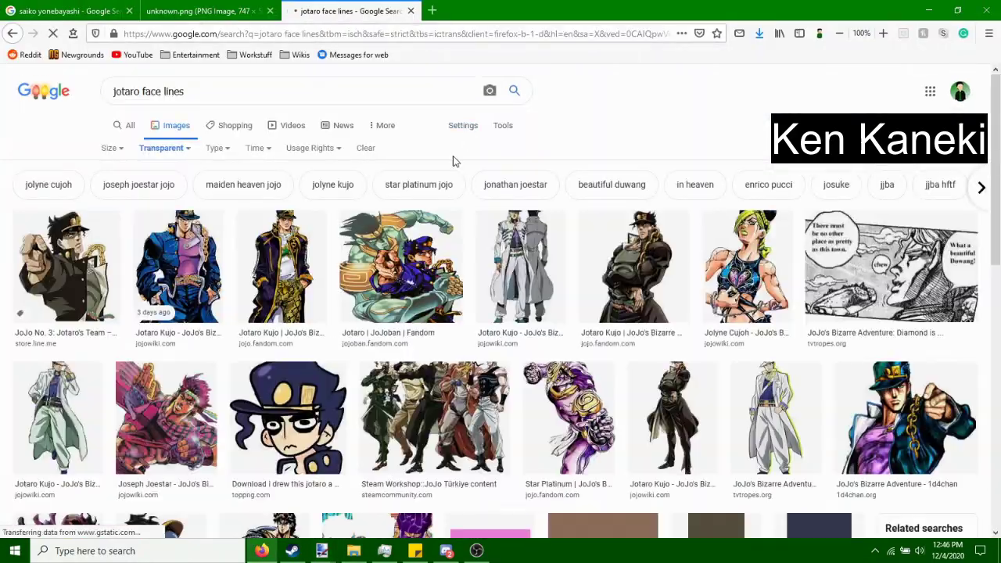
scroll(241, 235, down, 10)
scroll(241, 107, up, 10)
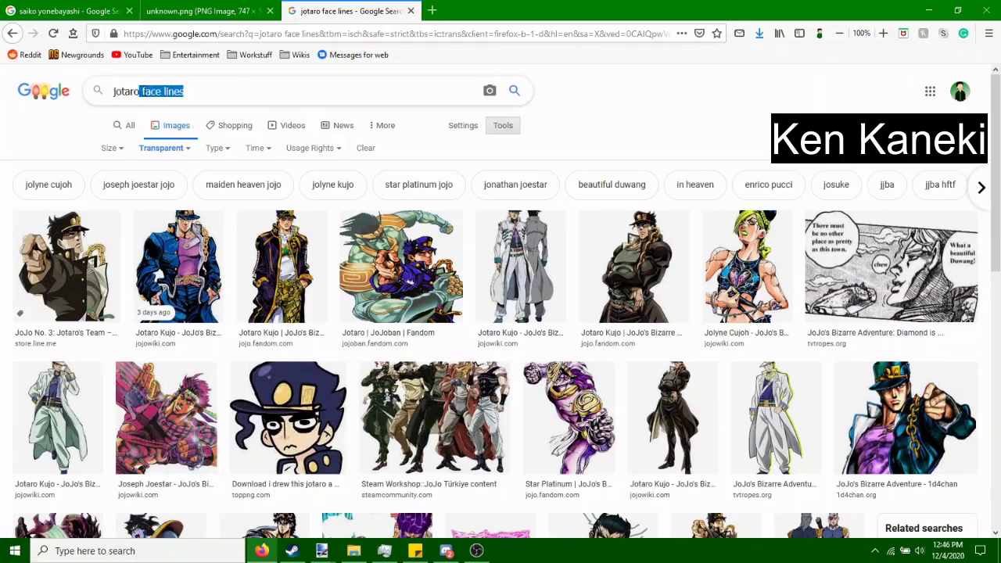
text(jojo face lines)
key(Return)
scroll(323, 245, down, 5)
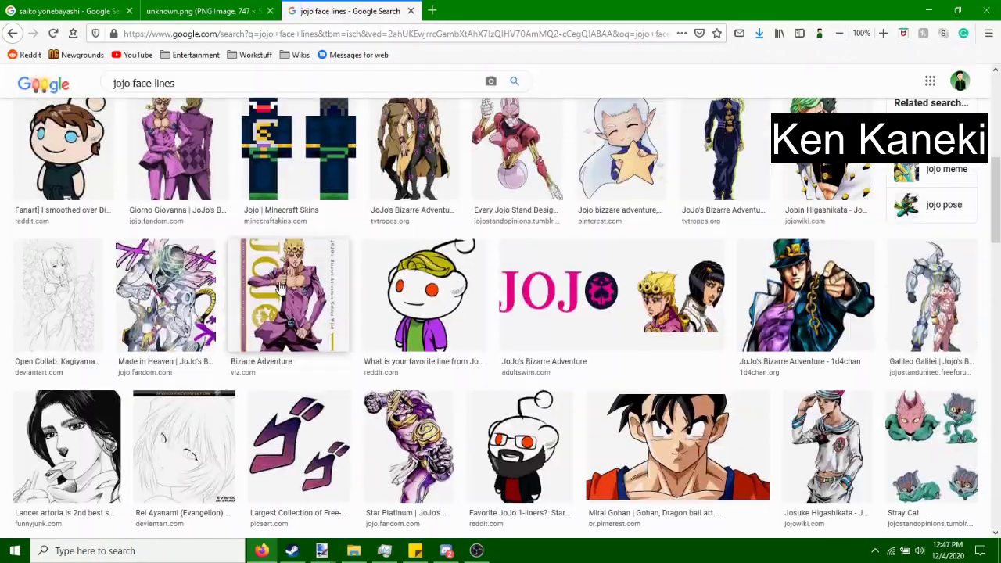
scroll(283, 286, up, 10)
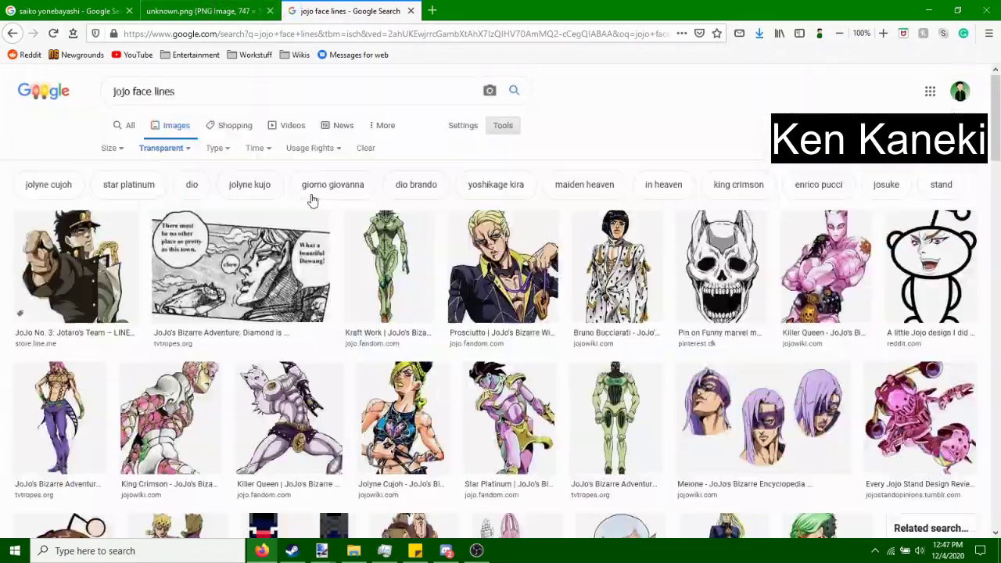
Search for jotaro face transparent and preview the JoJo face transparent image.
drag(175, 91, 126, 91)
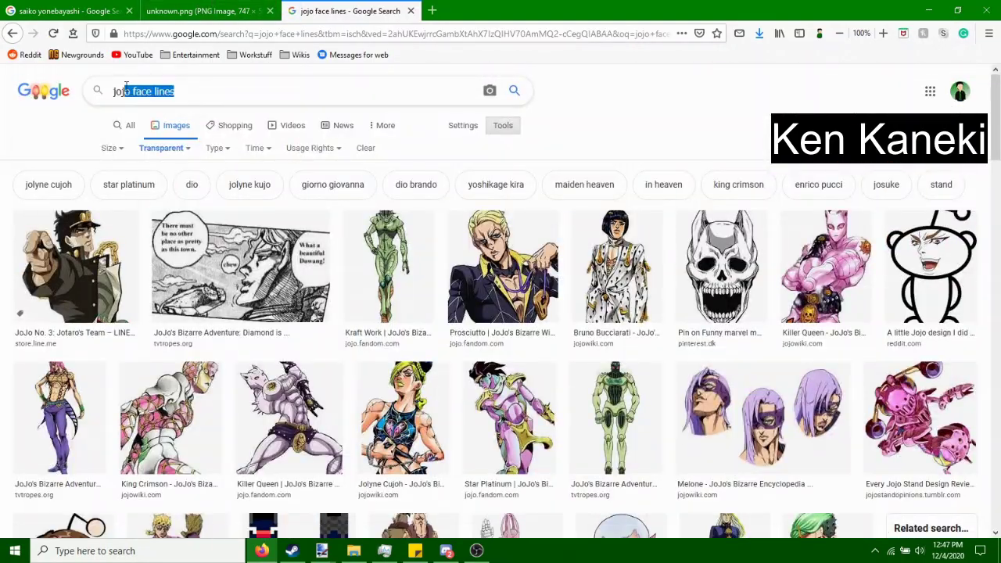
text(tar)
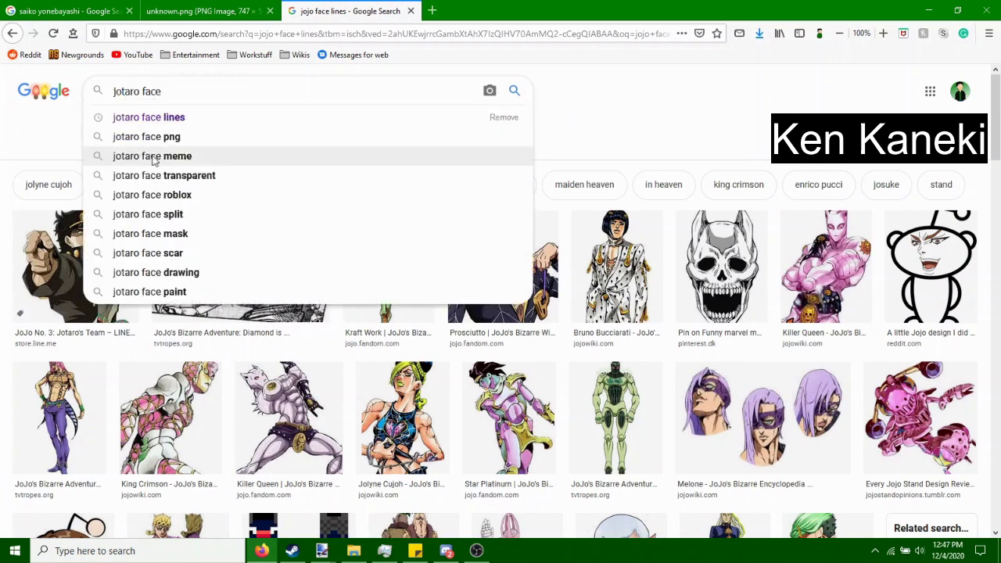
click(195, 175)
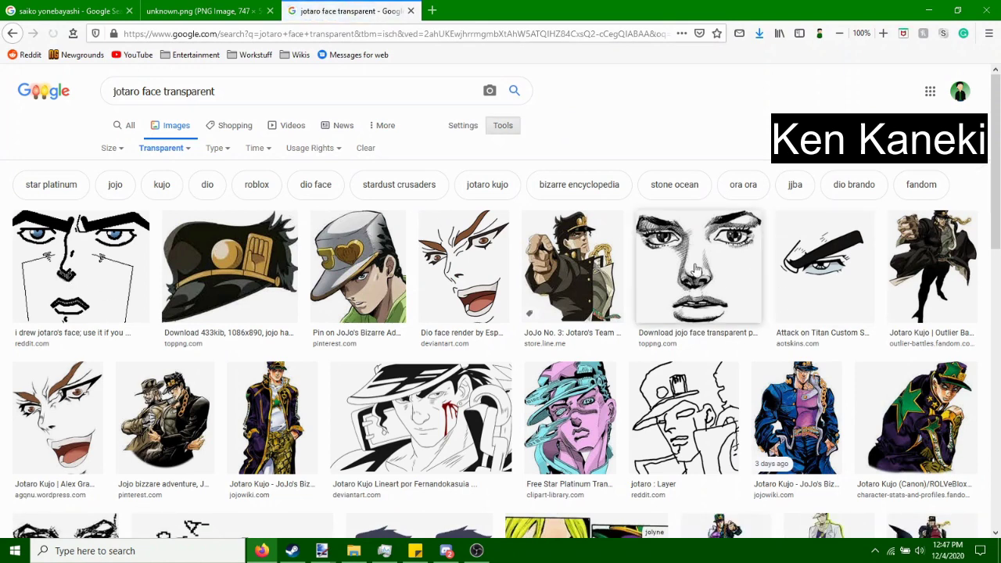
click(750, 257)
right_click(751, 208)
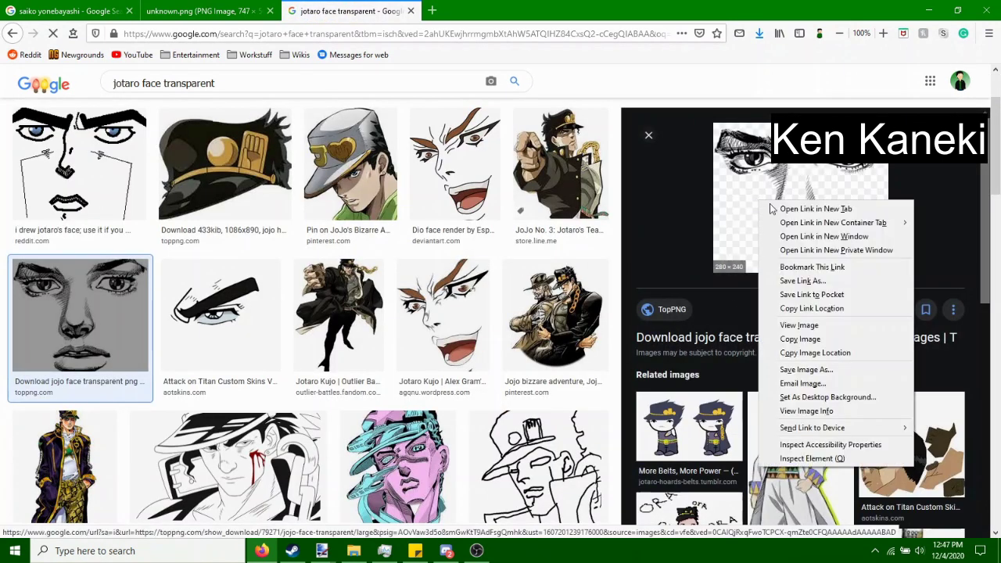
click(770, 339)
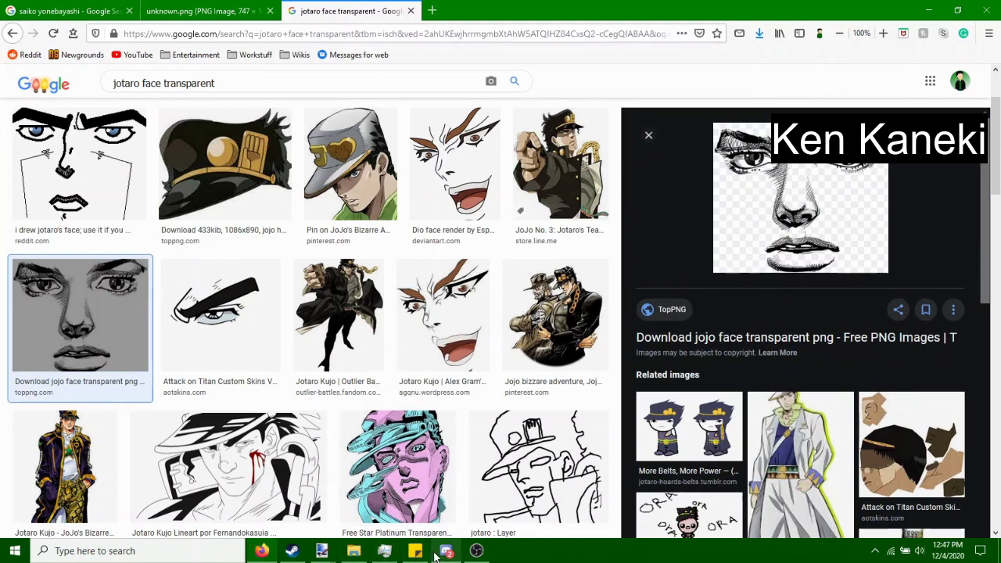
mouse_move(321, 551)
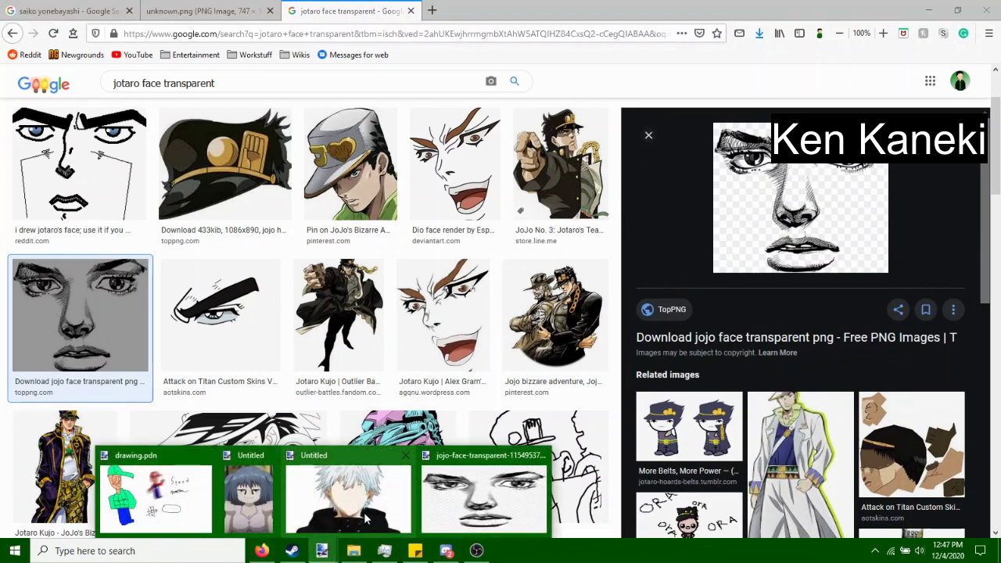
click(364, 512)
click(395, 22)
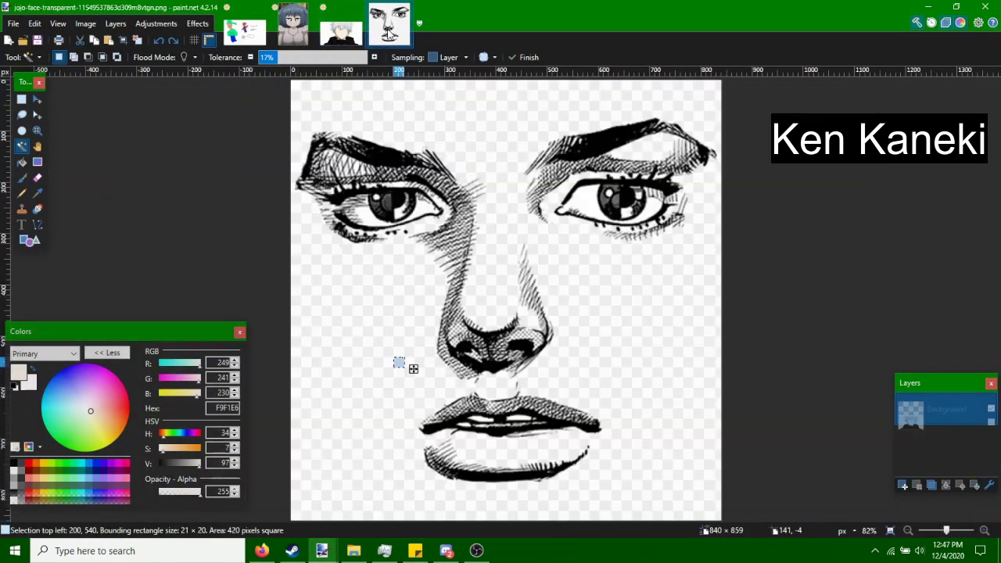
click(405, 8)
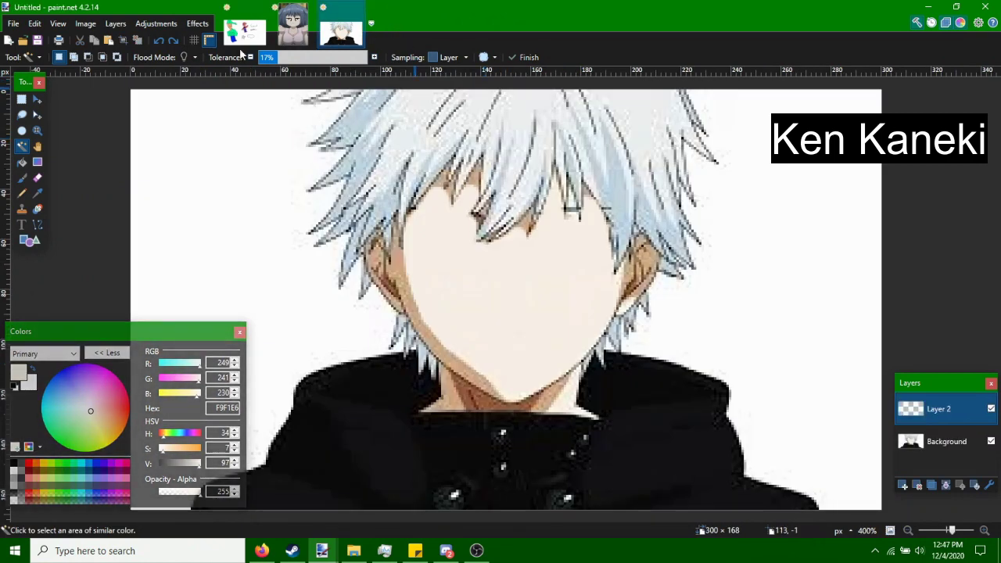
key(ctrl+v)
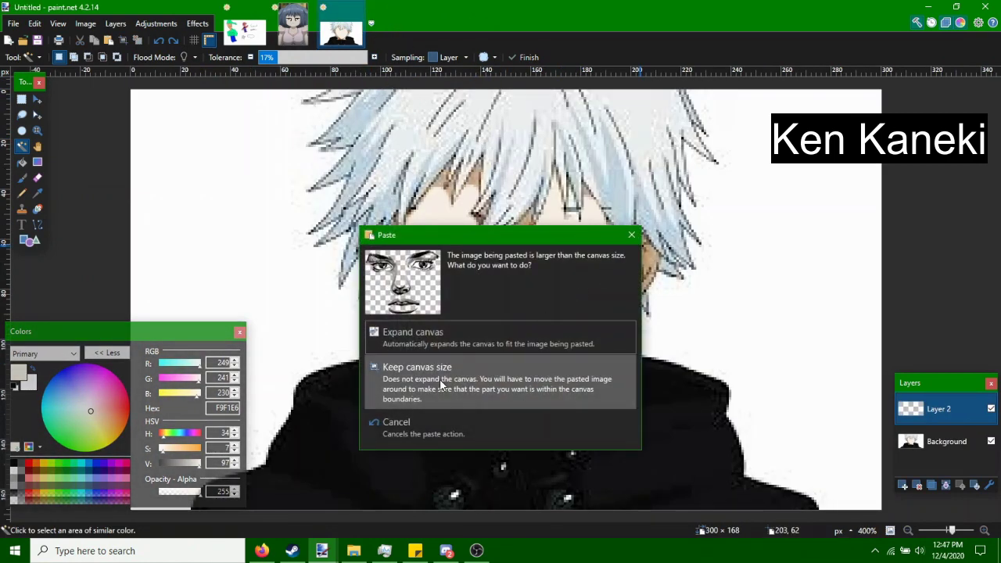
click(438, 317)
mouse_move(835, 398)
mouse_down()
mouse_move(414, 383)
mouse_move(604, 474)
mouse_up()
drag(528, 279, 574, 265)
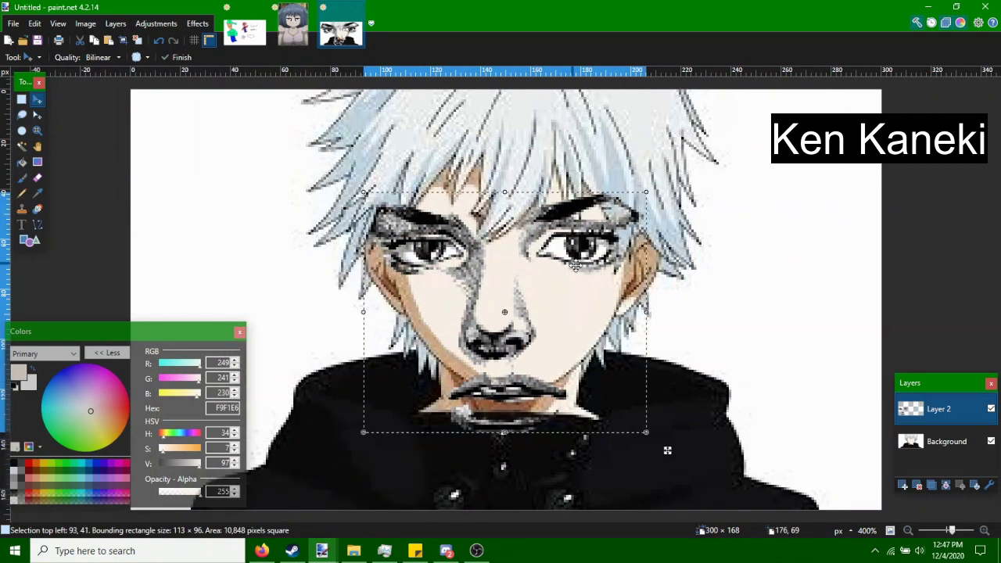
drag(648, 313, 444, 323)
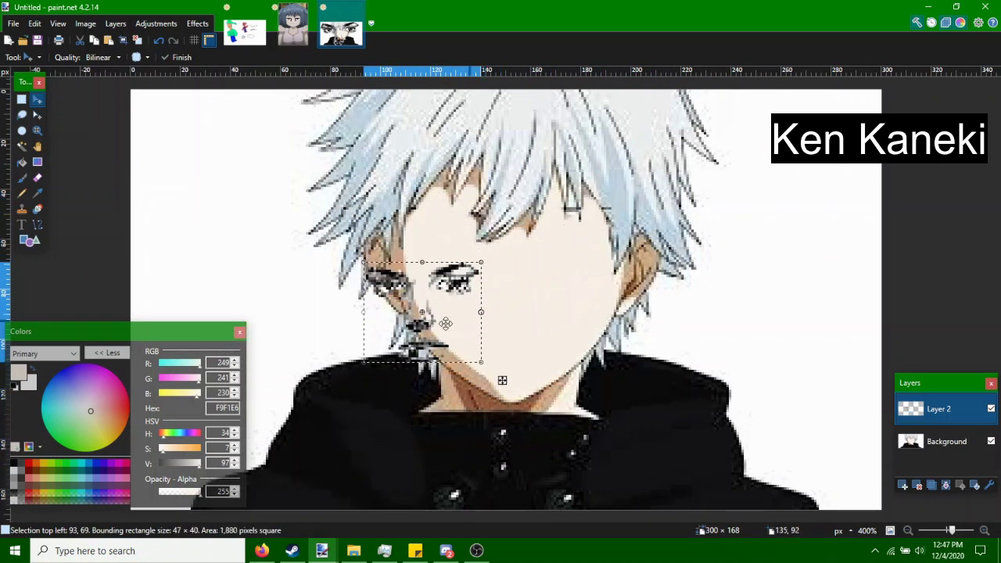
key(ctrl+z)
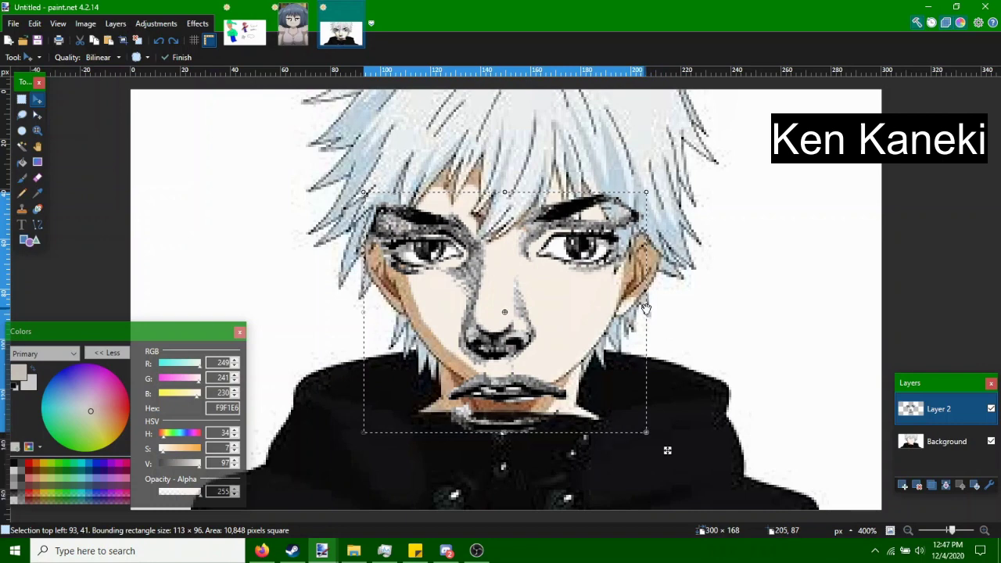
key(ctrl+z)
key(ctrl+z)
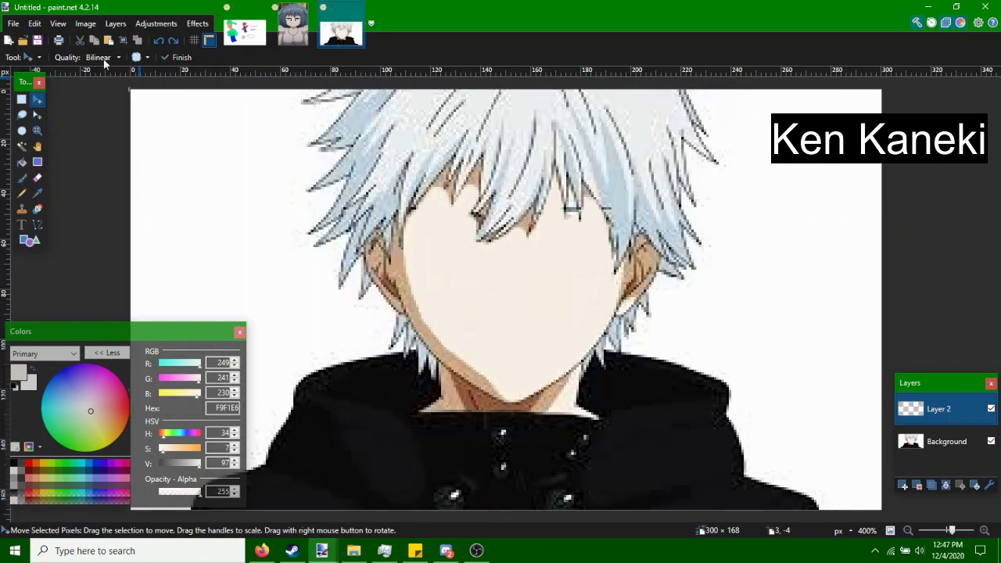
Preview the jotaro face and Gappy results, then copy the transparent Dio face render image.
click(261, 550)
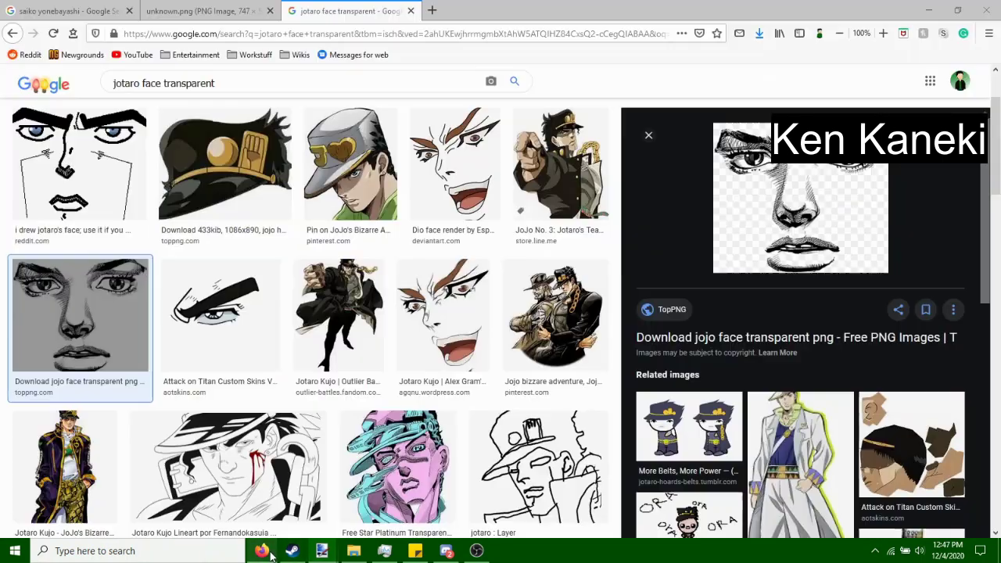
click(27, 191)
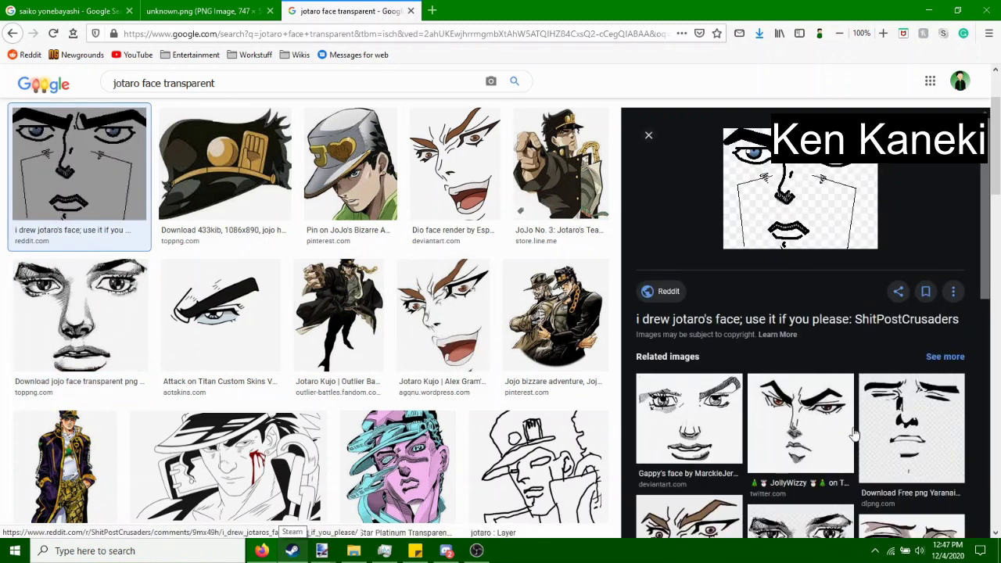
click(698, 428)
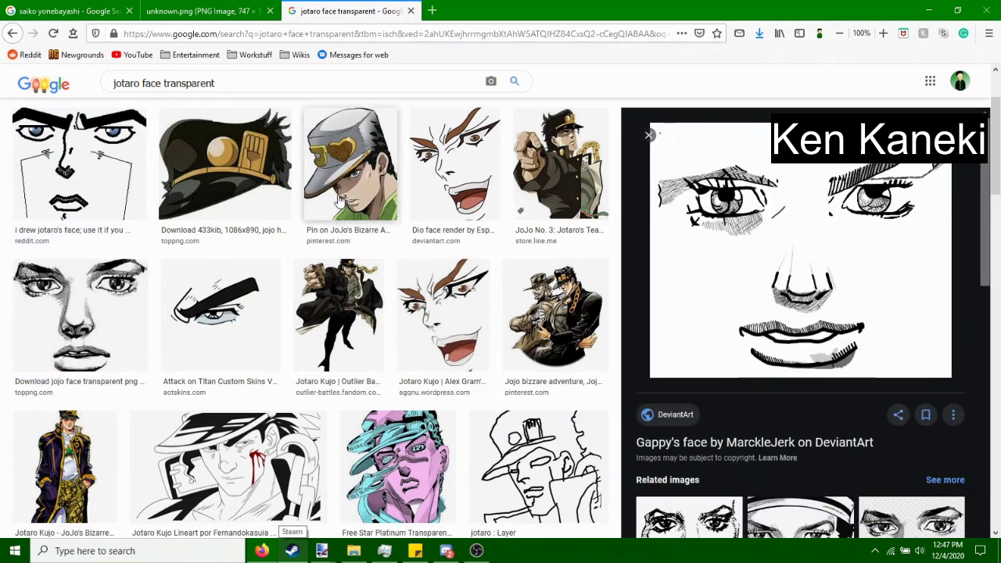
click(459, 154)
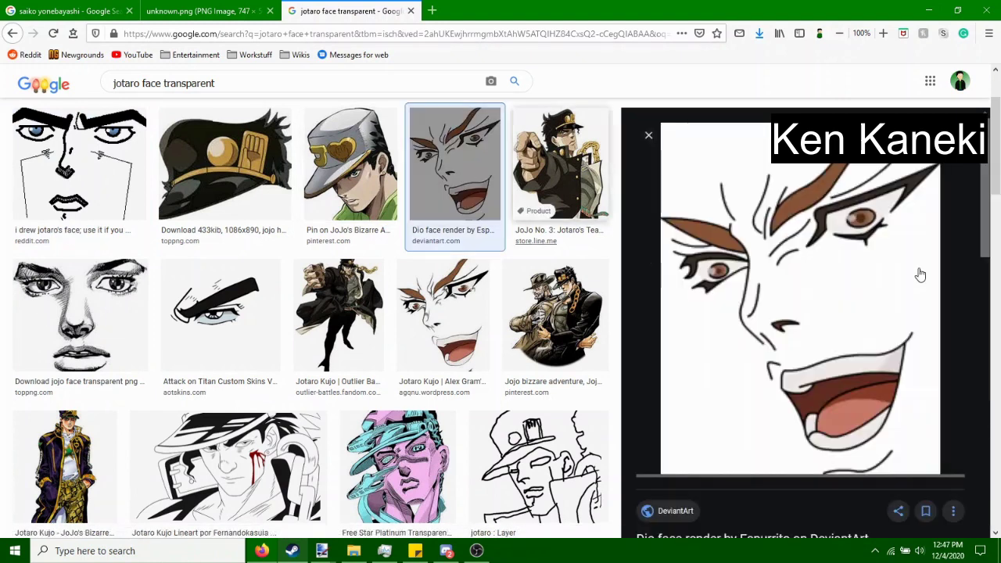
right_click(751, 291)
click(790, 428)
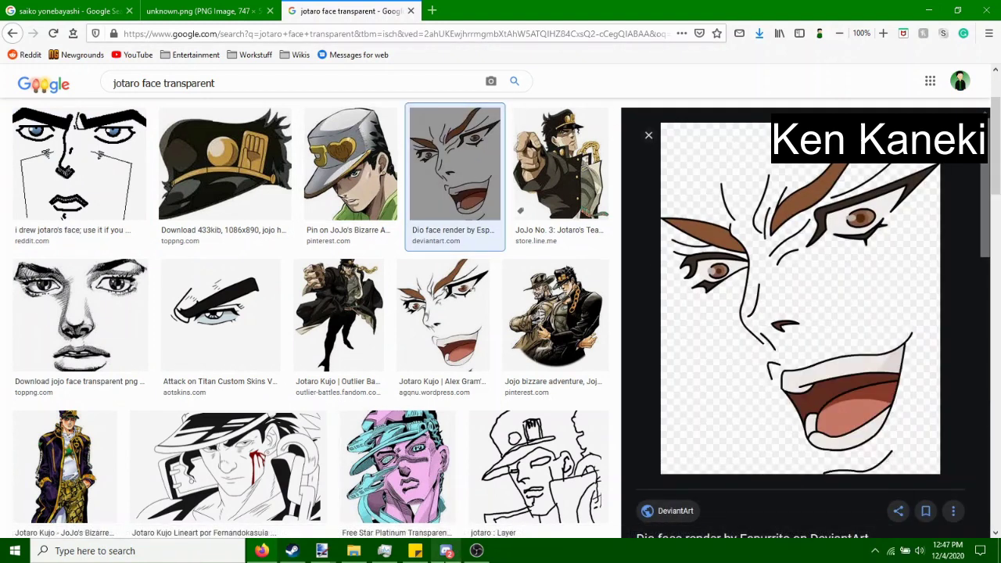
Resize the Kaneki image by percentage to 300%.
mouse_move(321, 551)
click(380, 475)
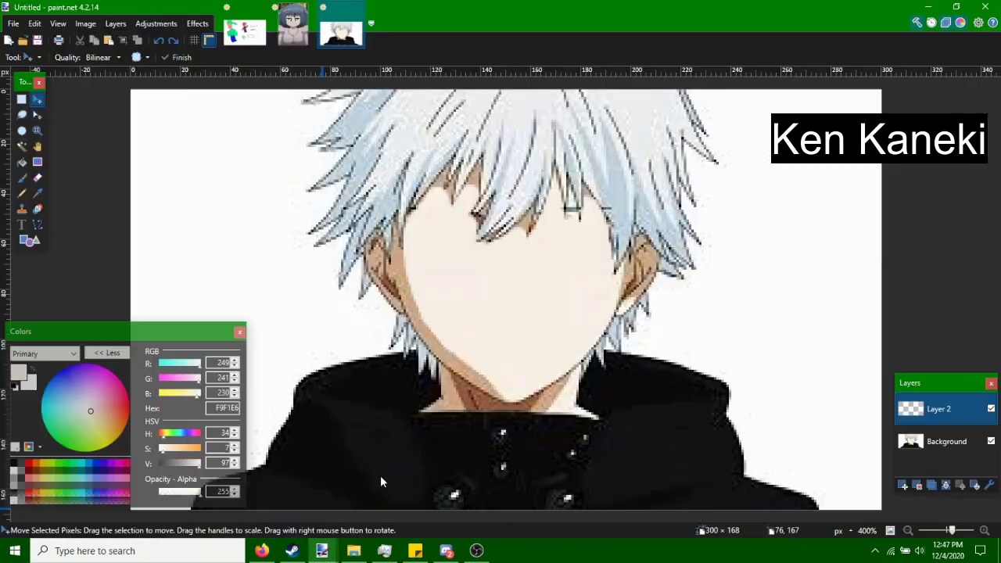
click(98, 27)
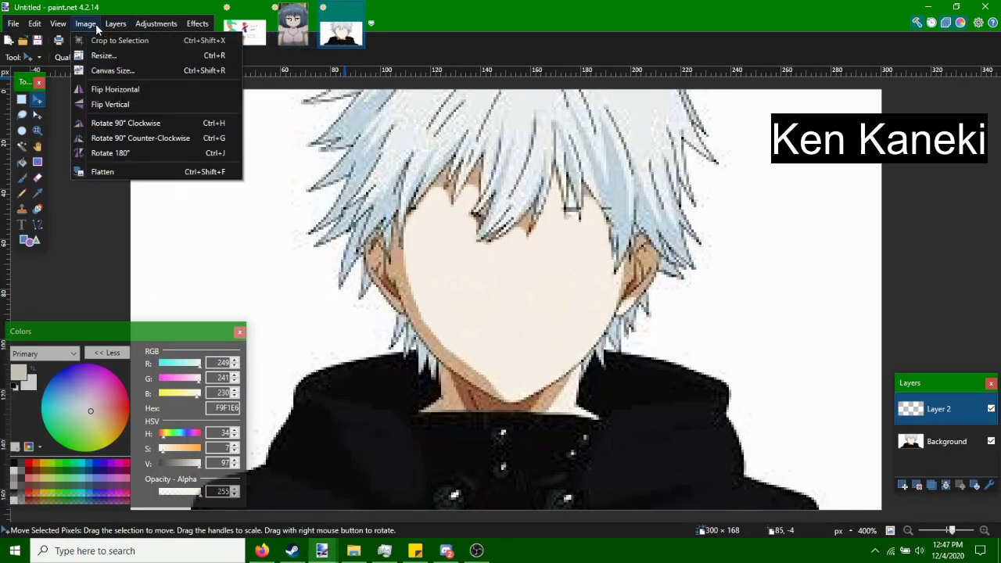
click(98, 28)
click(87, 24)
click(97, 56)
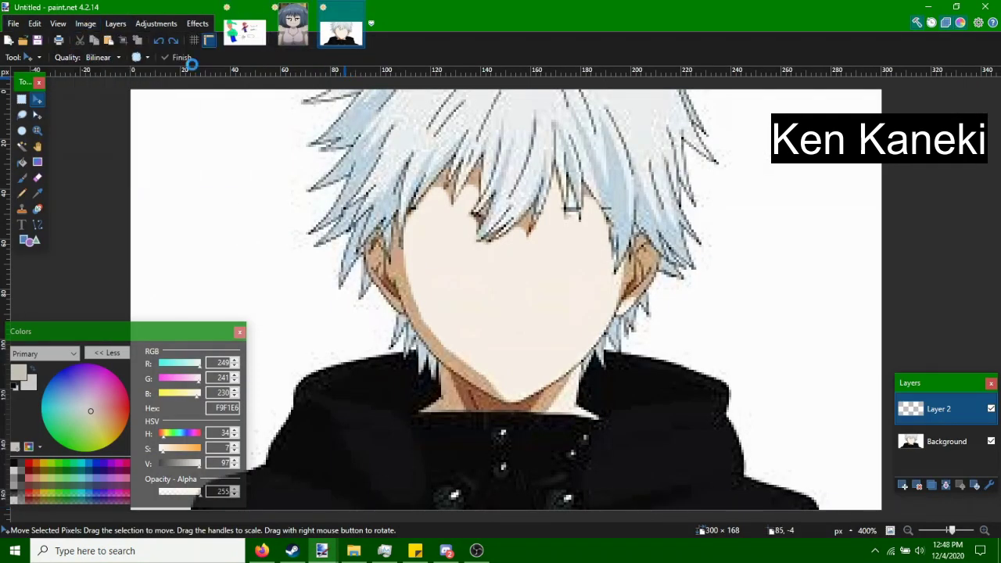
click(459, 205)
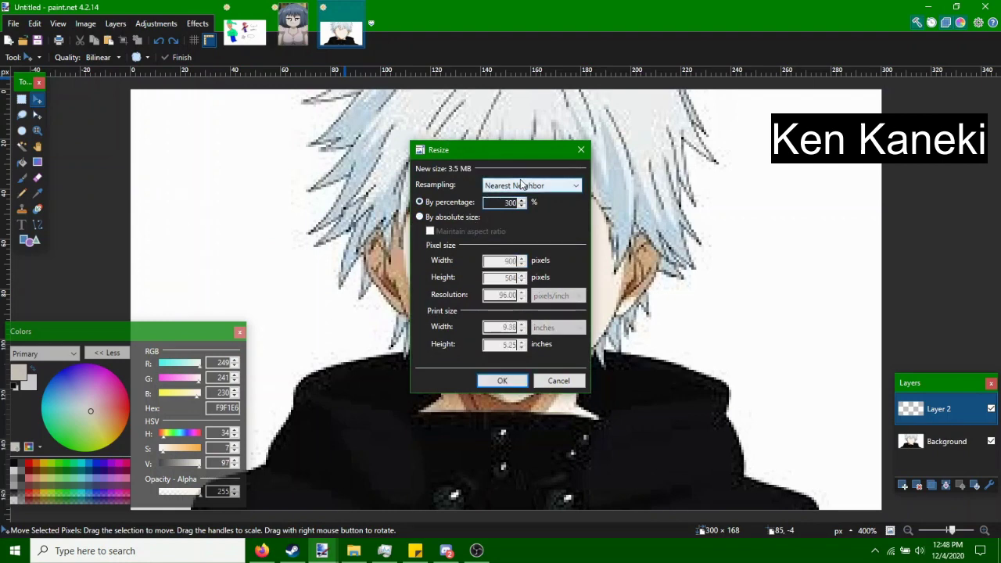
key(Return)
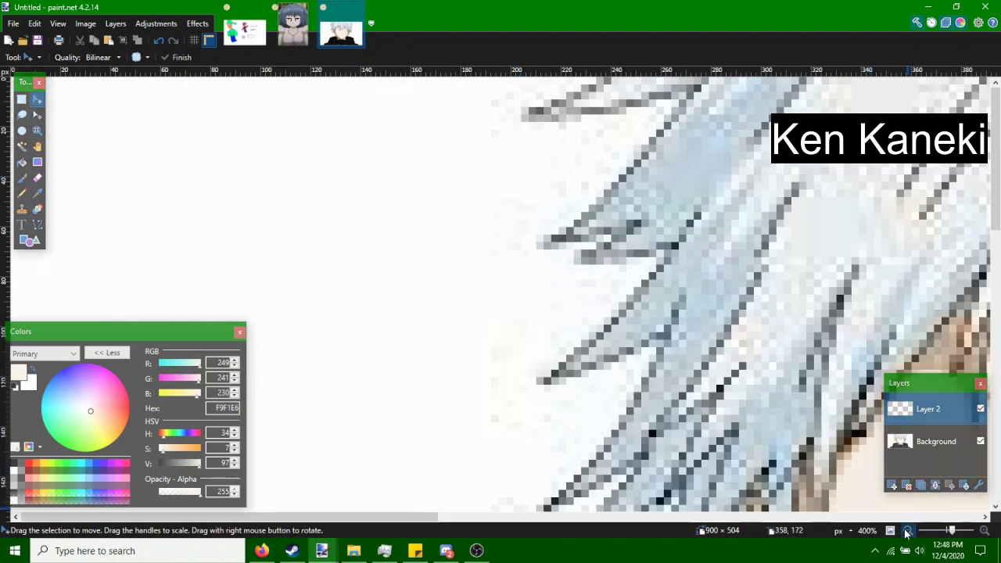
Paste the Dio face, keeping the canvas size, then shrink it onto Kaneki's head.
click(907, 530)
click(907, 531)
key(ctrl+v)
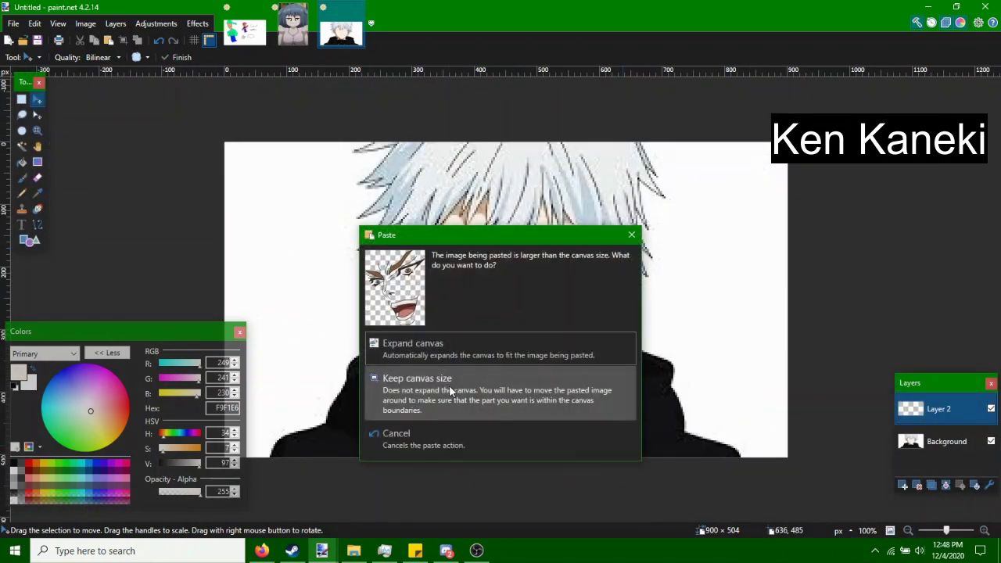
click(449, 385)
drag(515, 516, 378, 334)
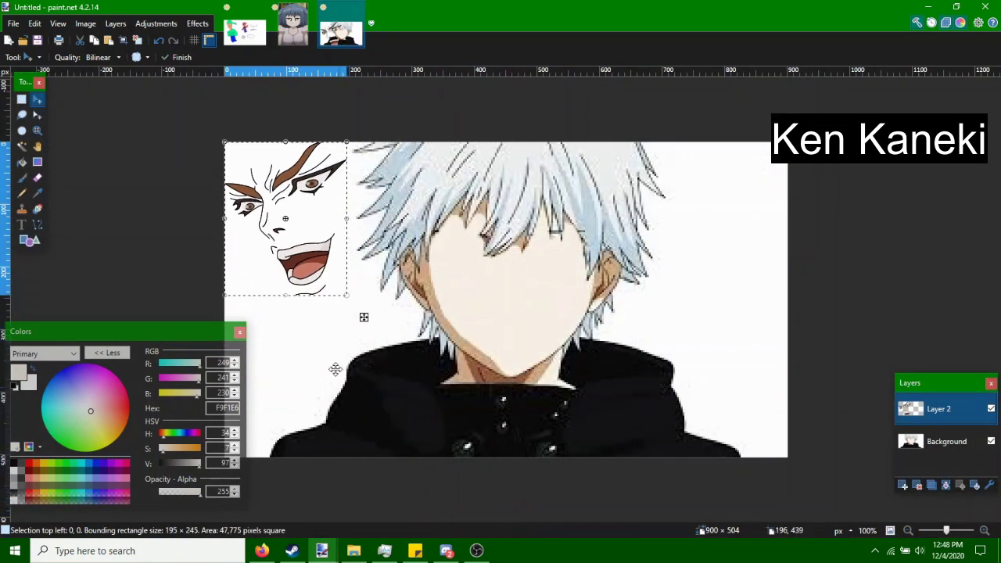
drag(290, 254, 540, 342)
drag(569, 389, 573, 395)
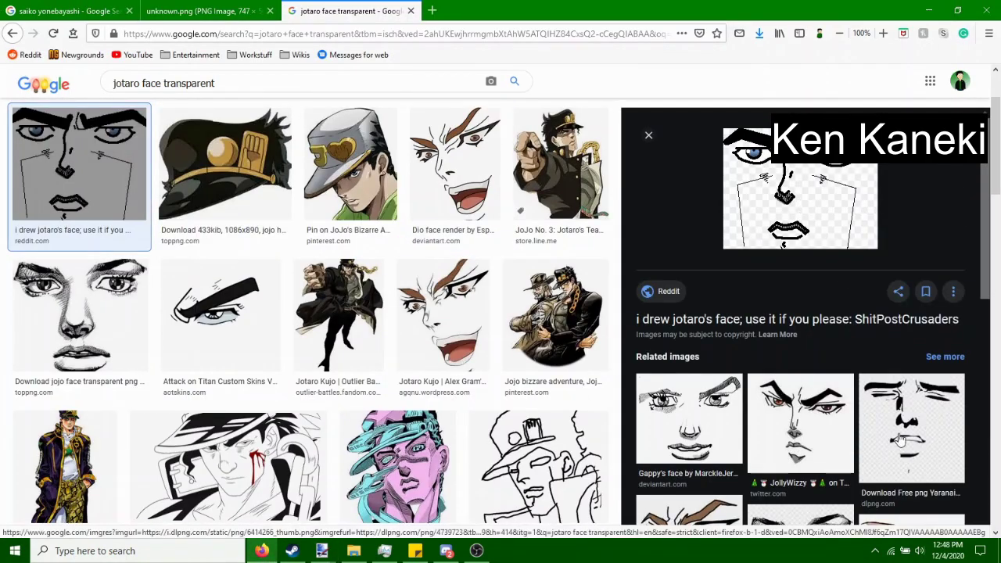
Preview a related face image in Google Images and copy it.
click(911, 426)
right_click(817, 198)
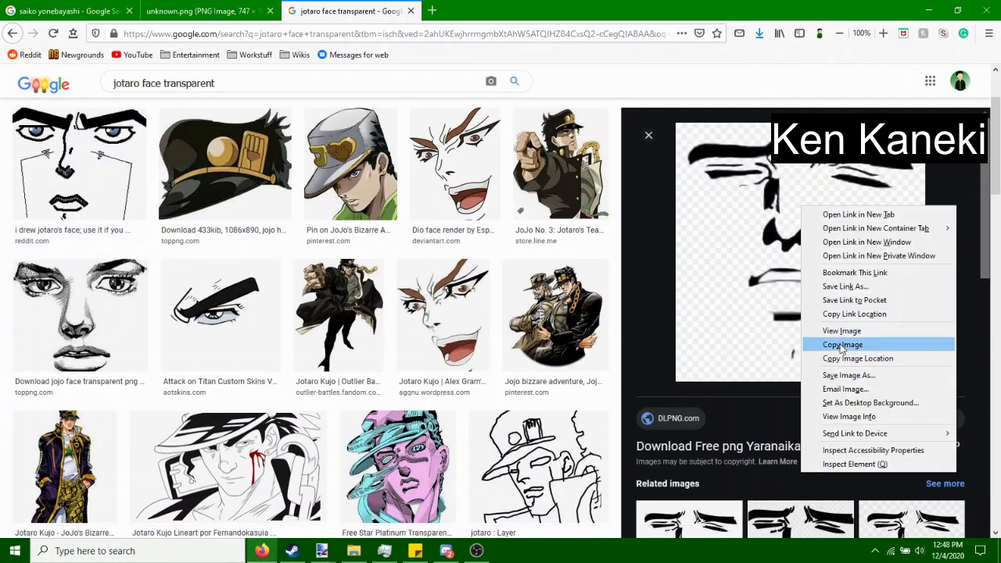
click(849, 342)
click(476, 550)
click(469, 558)
key(ctrl+v)
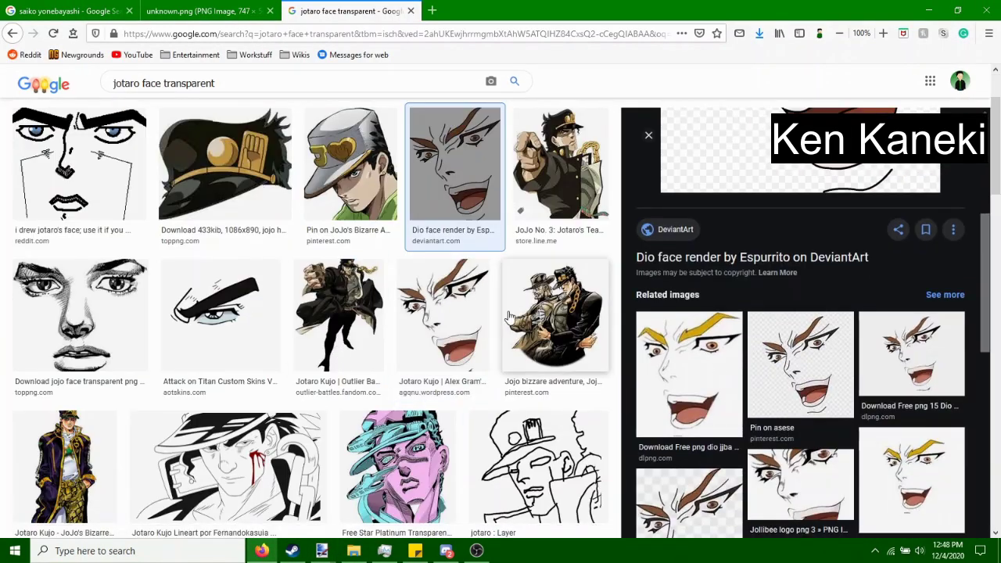
Browse the Jotaro face results and copy another related JoJo-style face image.
click(469, 328)
click(78, 164)
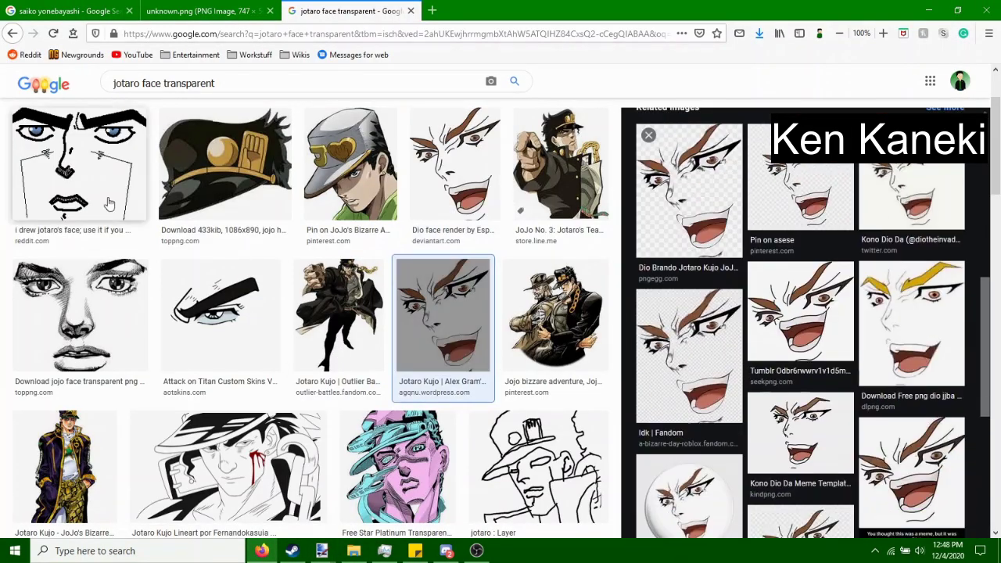
right_click(807, 207)
click(777, 422)
right_click(752, 109)
click(791, 311)
Paste the copied face over Kaneki's face and lower the Background layer's opacity.
key(alt+Tab)
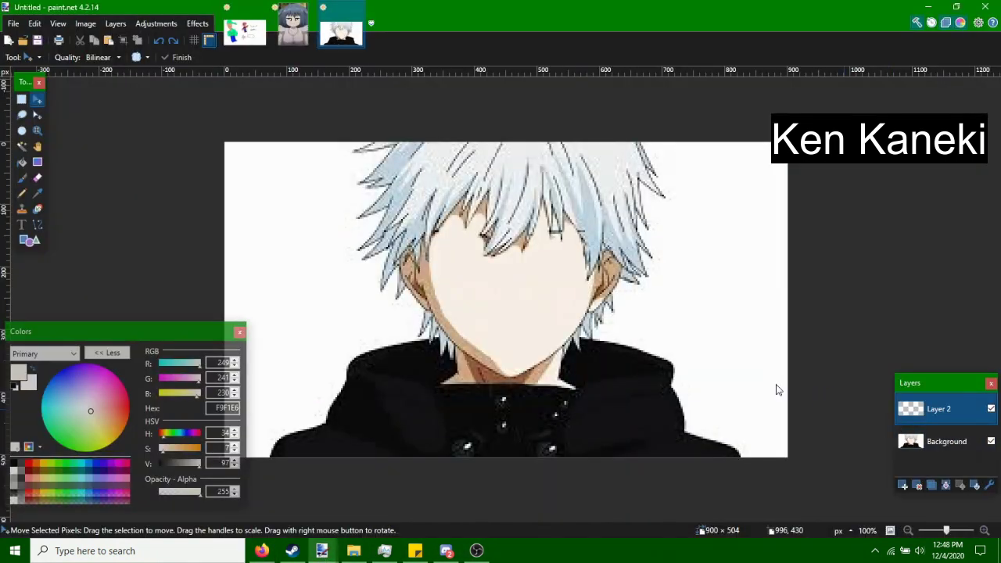
key(ctrl+v)
drag(519, 312, 534, 299)
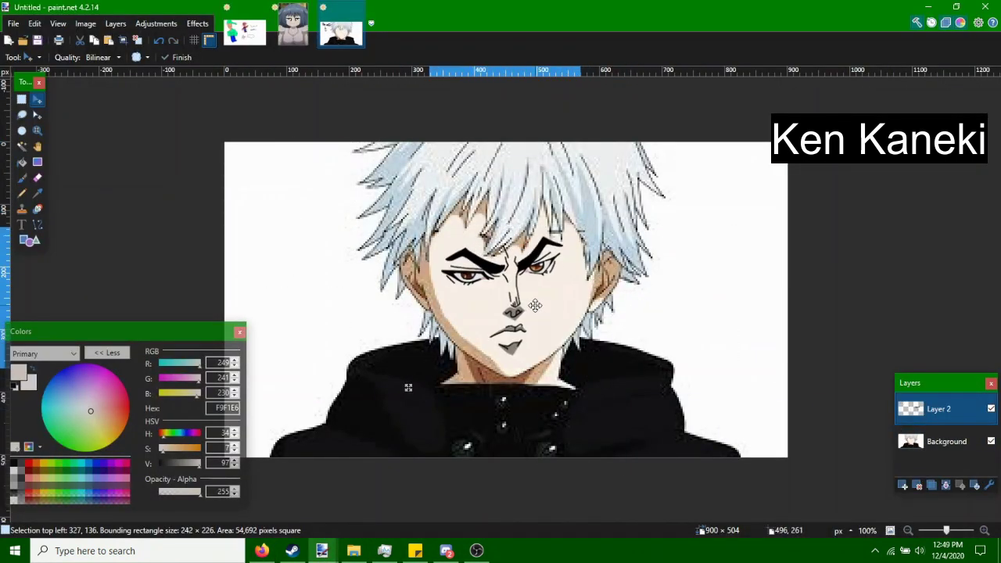
click(927, 443)
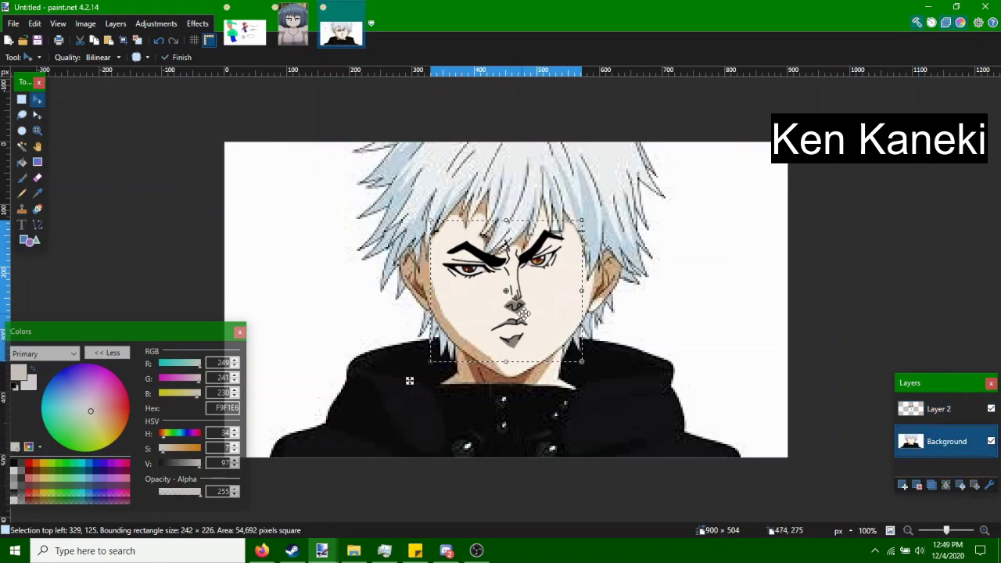
click(960, 485)
click(988, 485)
drag(547, 304, 536, 305)
click(509, 331)
Zoom in on the face and erase stray parts of Layer 2 with a width-9 eraser.
click(984, 531)
click(984, 531)
click(984, 531)
click(984, 530)
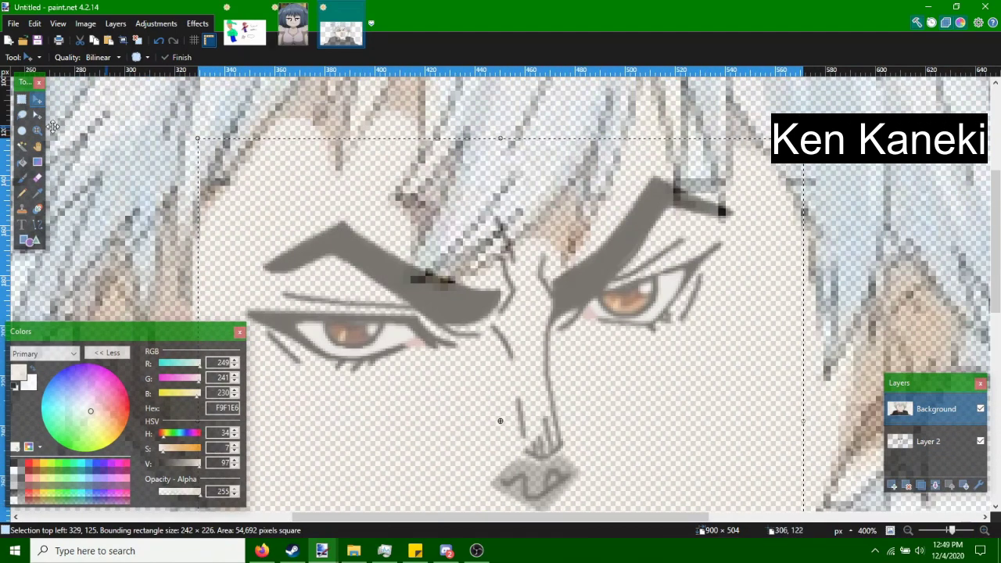
click(22, 100)
click(36, 178)
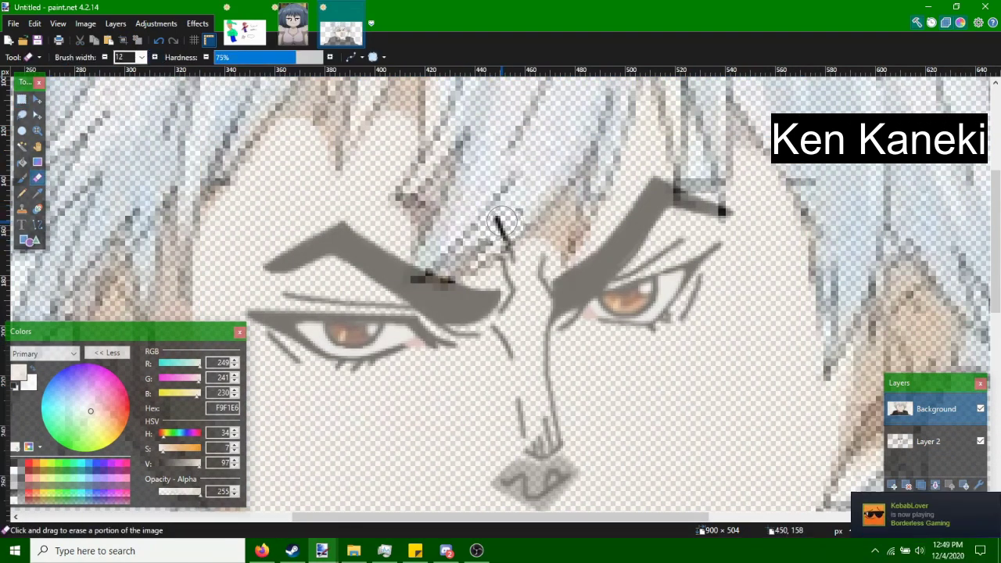
click(928, 441)
scroll(605, 351, up, 3)
scroll(604, 351, right, 2)
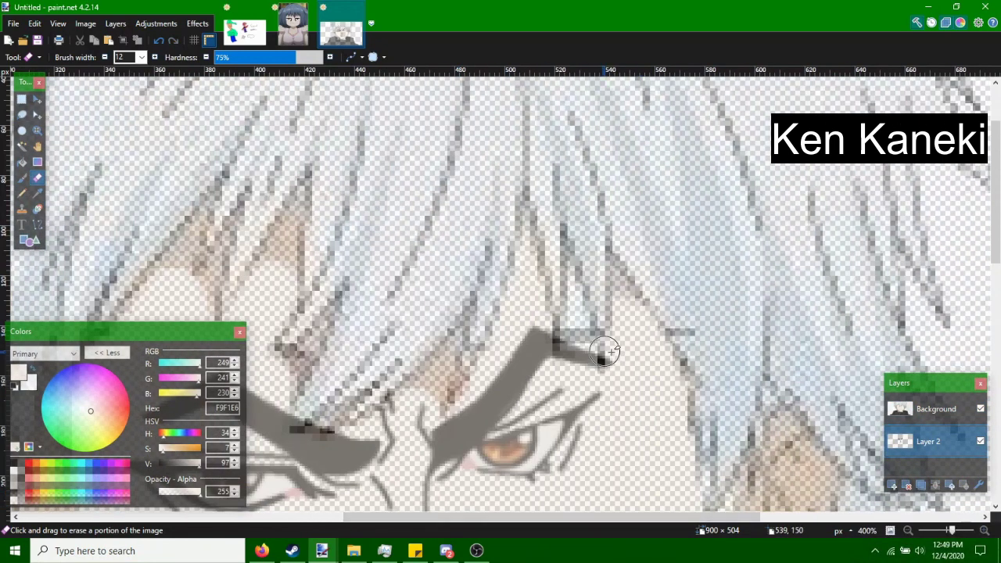
drag(940, 410, 932, 443)
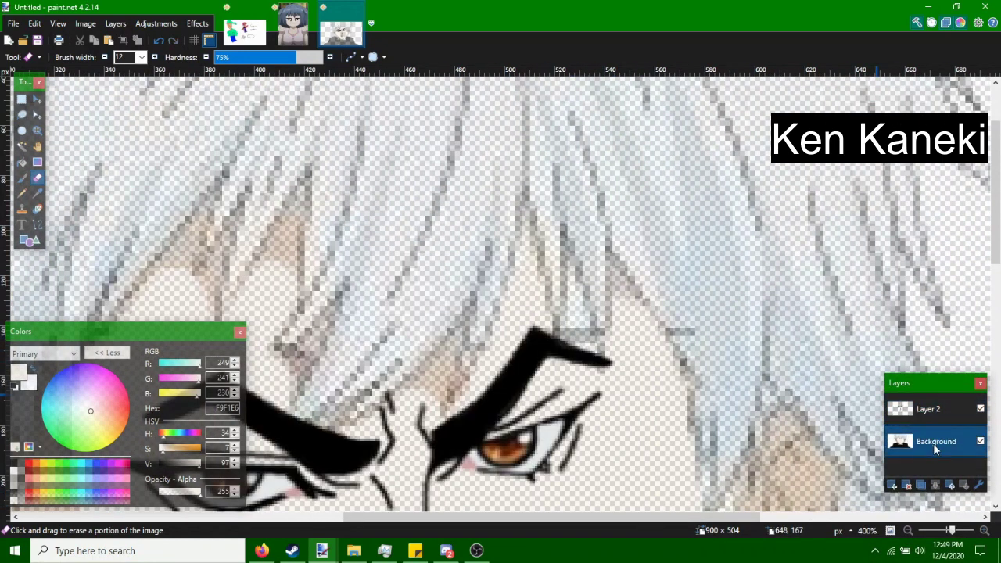
key(ctrl+z)
click(104, 57)
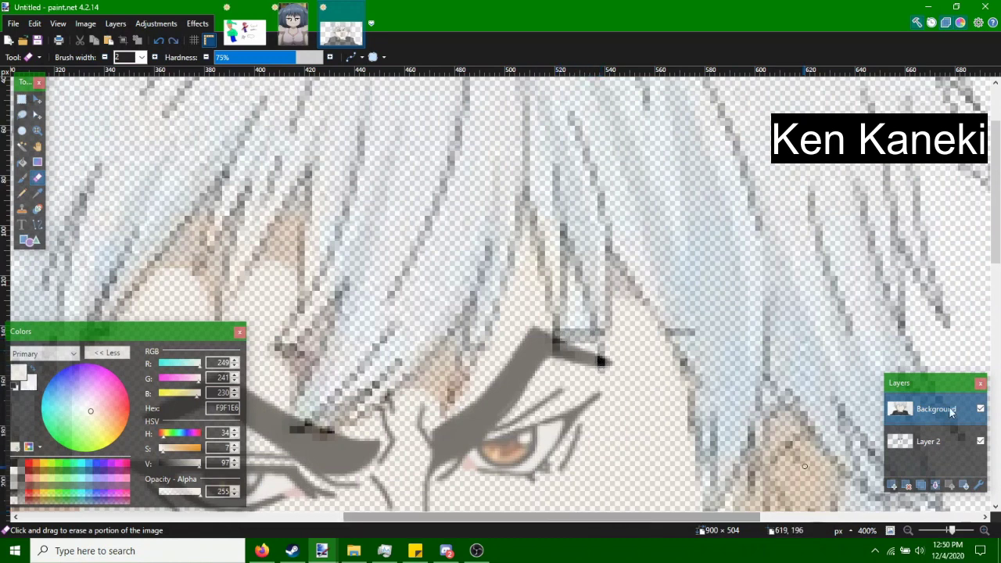
Place Layer 2 above the Background layer and check the Background layer properties.
key(alt+Page_Down)
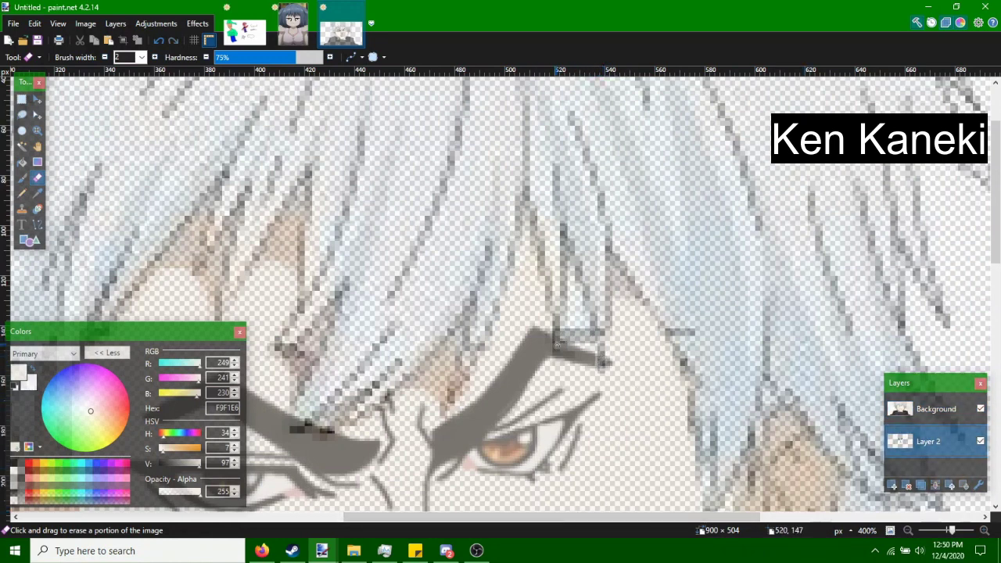
scroll(442, 426, left, 3)
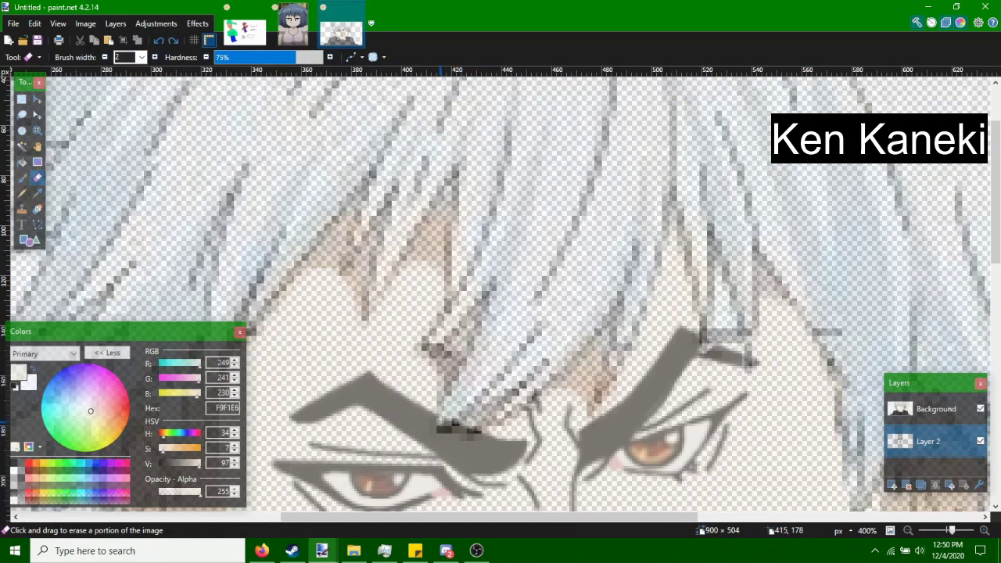
drag(920, 442, 920, 408)
scroll(703, 313, down, 3)
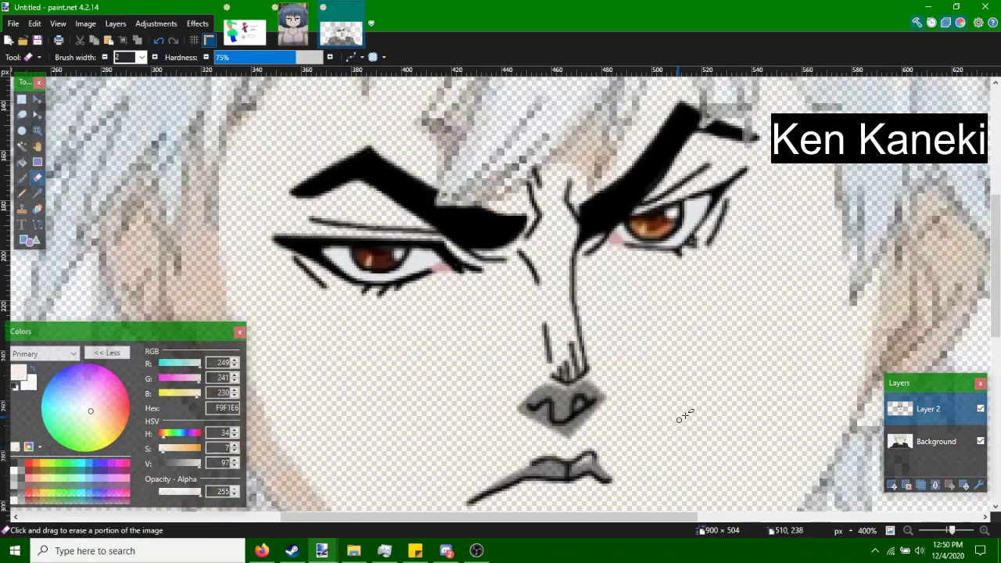
double_click(930, 441)
click(505, 333)
scroll(469, 312, down, 5)
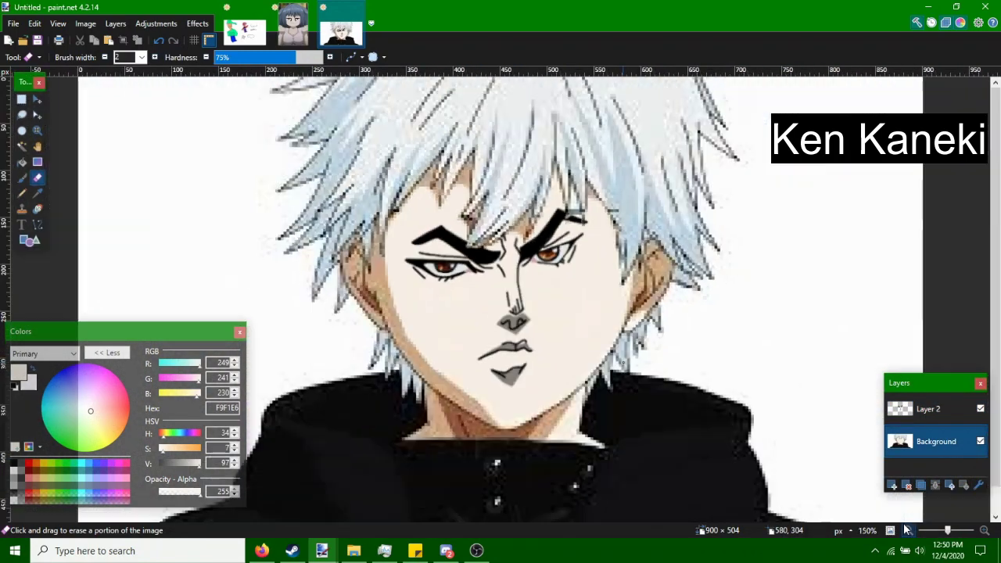
Start a Save As with the file type set to PNG.
key(ctrl+s)
click(298, 252)
click(125, 314)
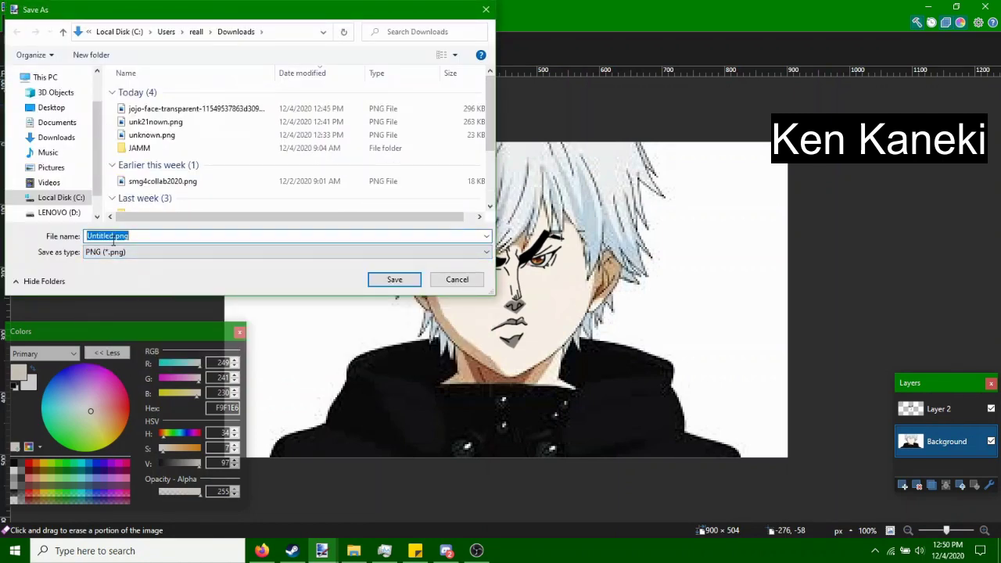
Name the file kanekibrando.png and save it, flattening the layers.
click(113, 237)
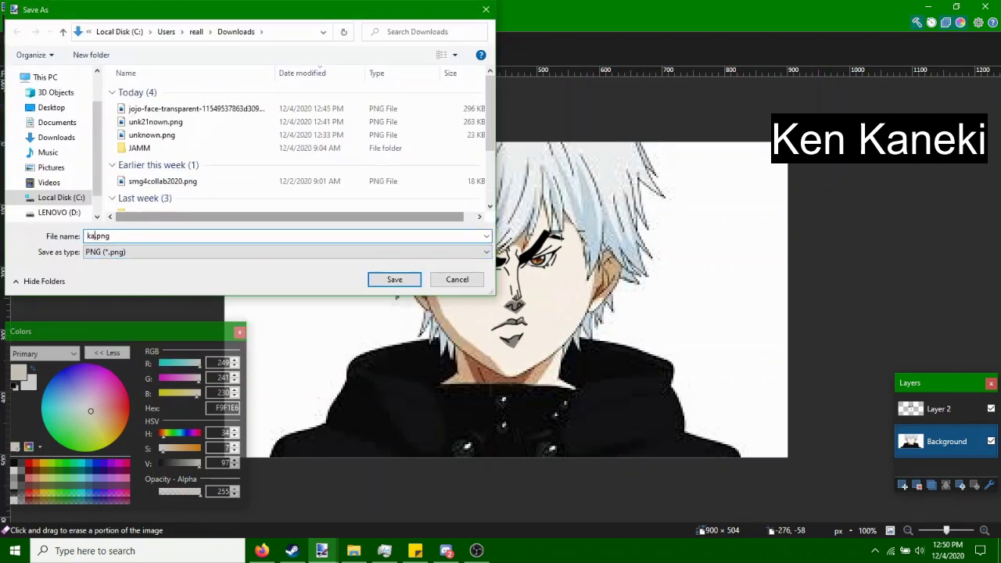
text(nekibrando)
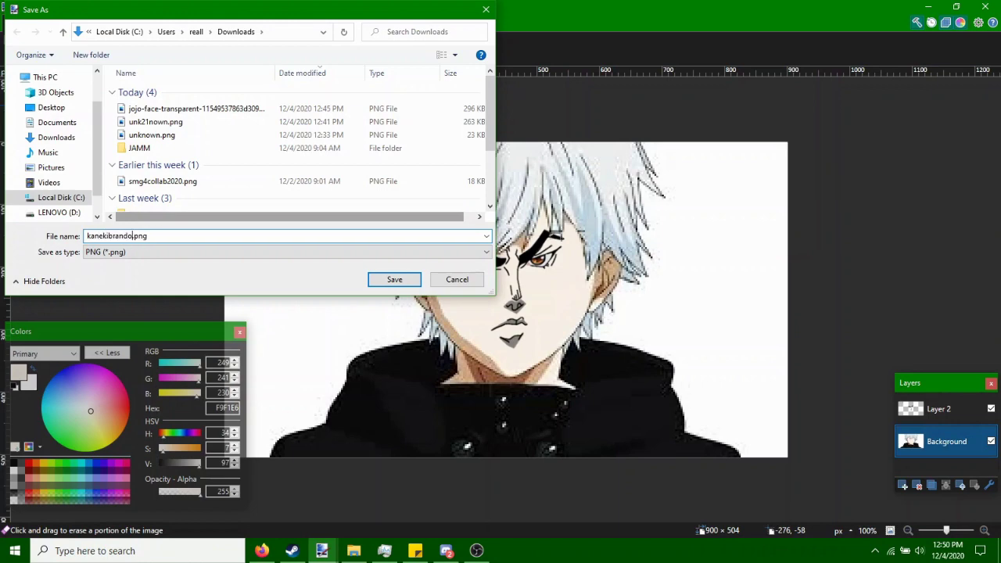
key(Return)
key(Return)
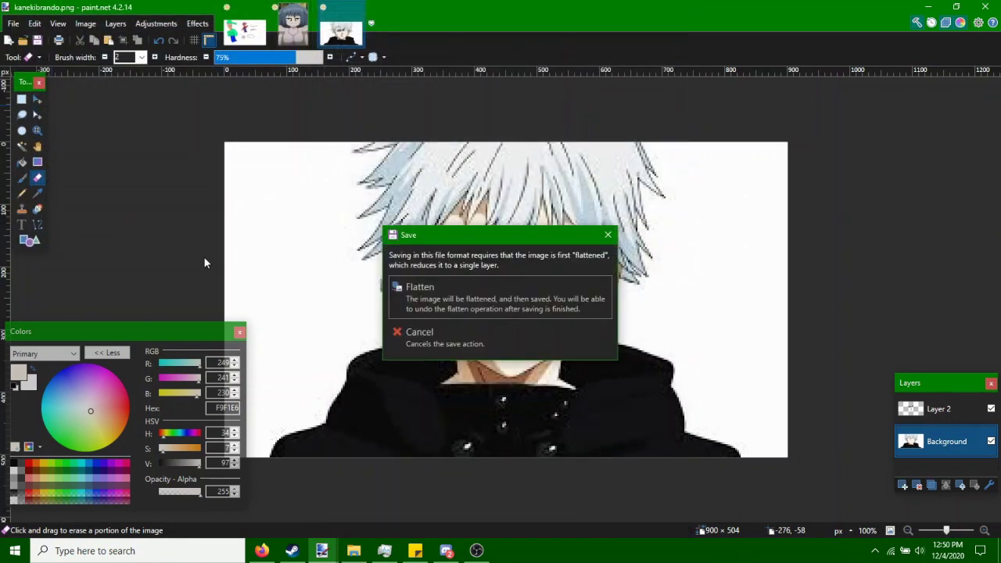
click(504, 304)
mouse_move(353, 550)
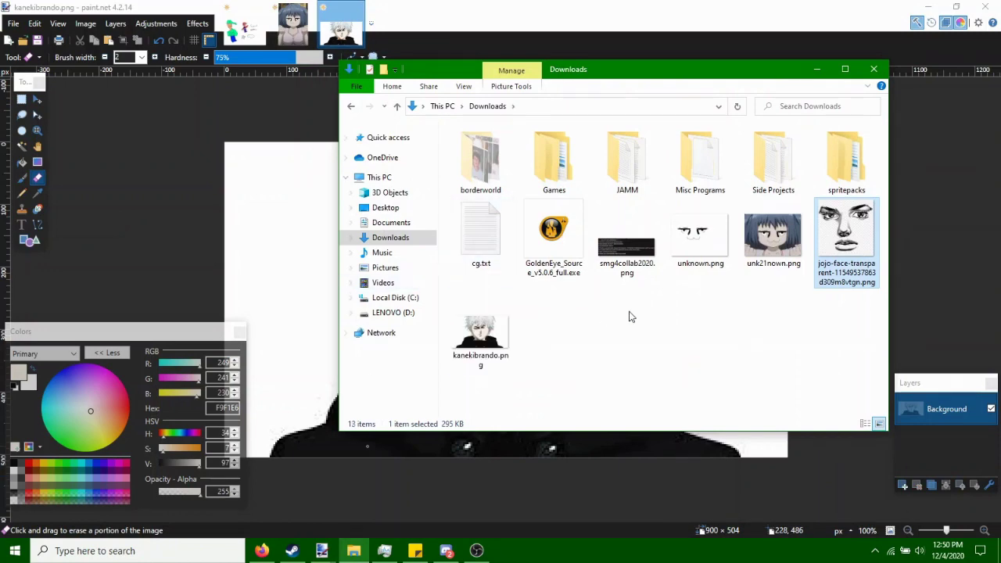
Upload kanekibrando.png from Downloads into the Discord DM, then view the green-face reply image.
click(469, 344)
click(446, 550)
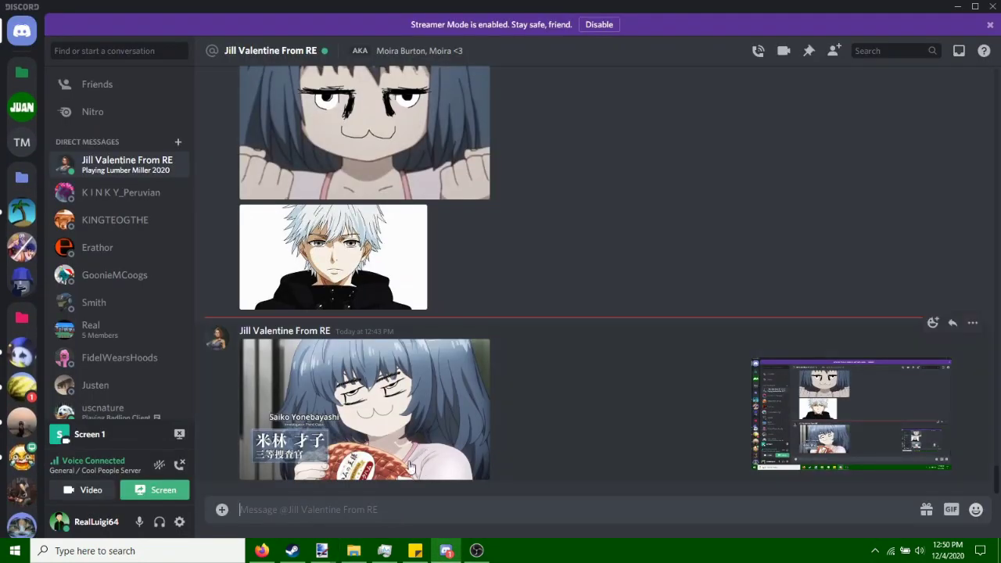
click(353, 550)
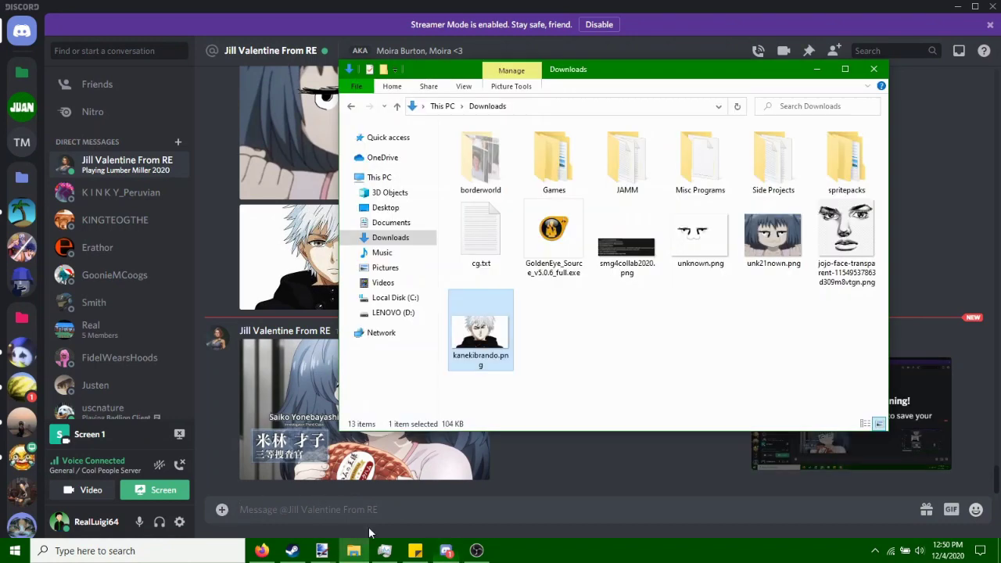
mouse_move(480, 329)
mouse_down()
mouse_move(279, 314)
mouse_move(633, 109)
mouse_move(813, 145)
mouse_up()
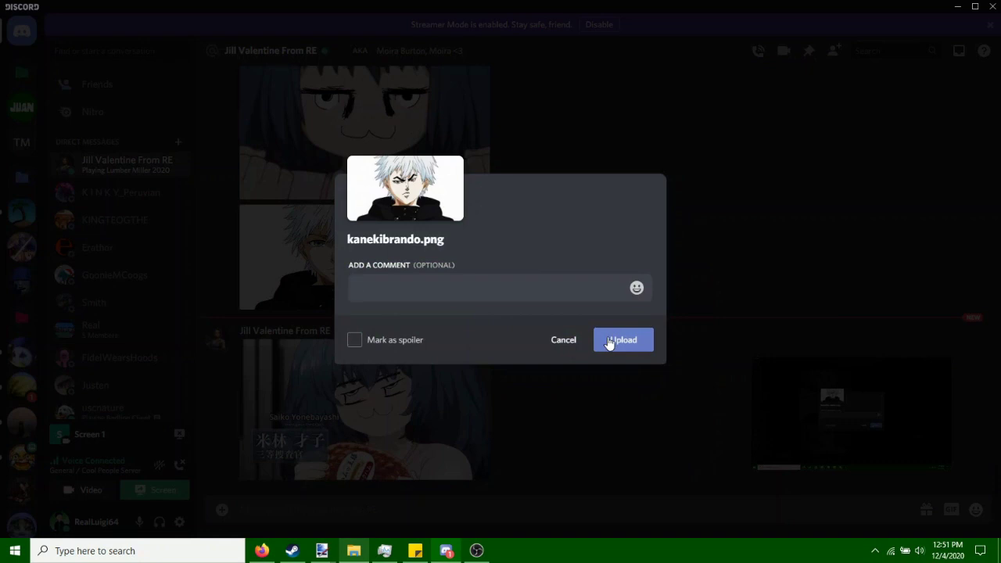
click(609, 340)
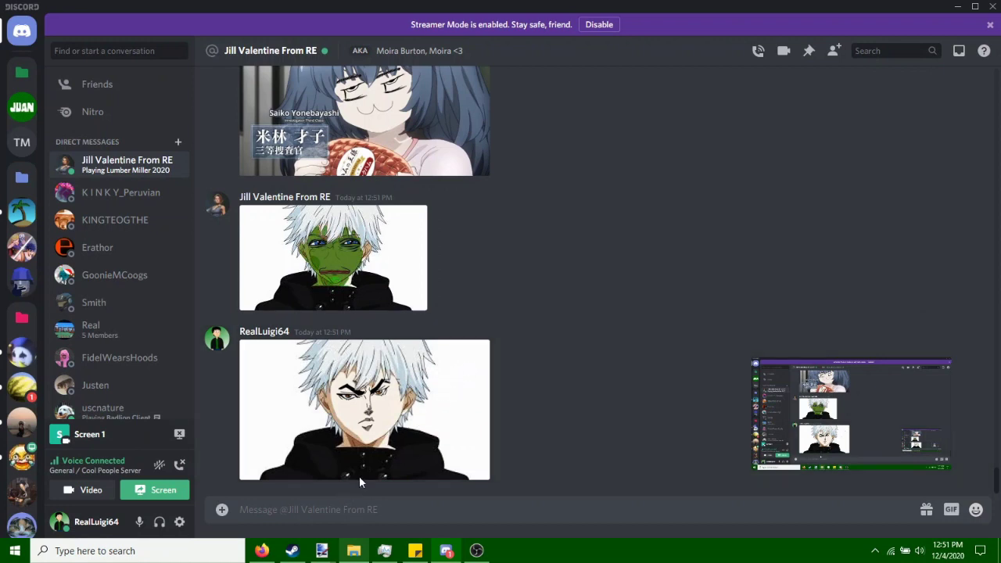
mouse_move(364, 410)
click(383, 252)
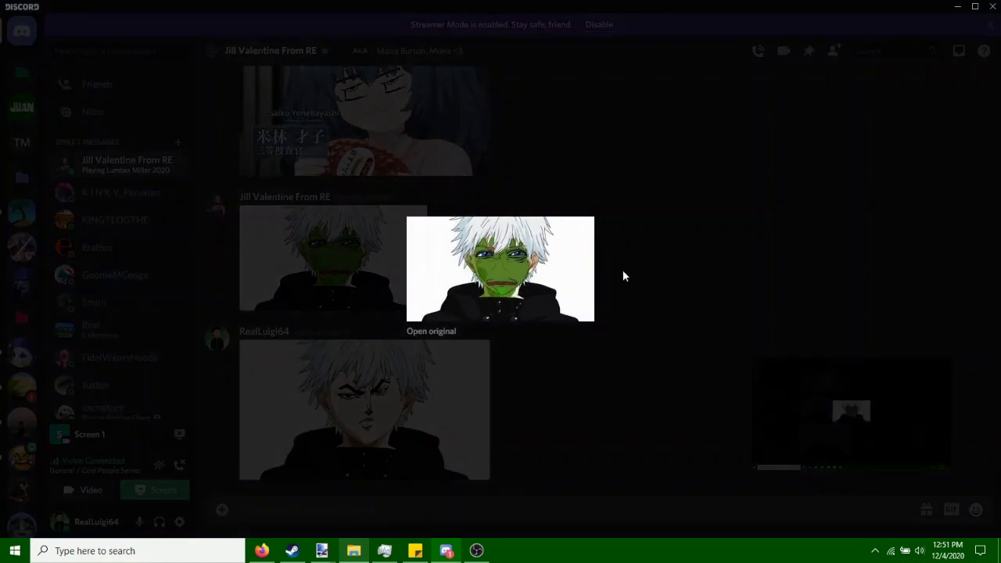
click(619, 269)
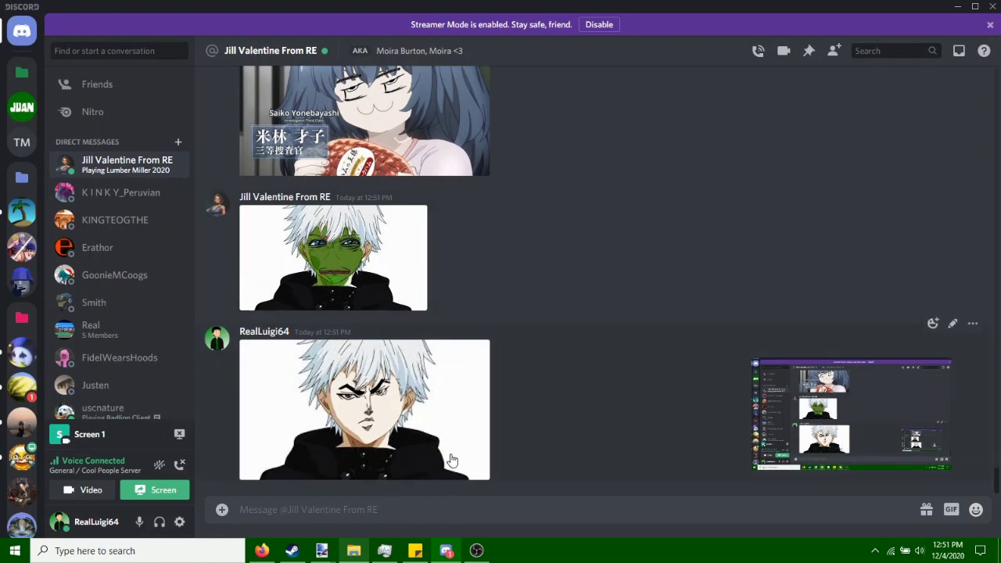
Upload the original jojo-face image from Downloads into the Discord chat.
click(354, 551)
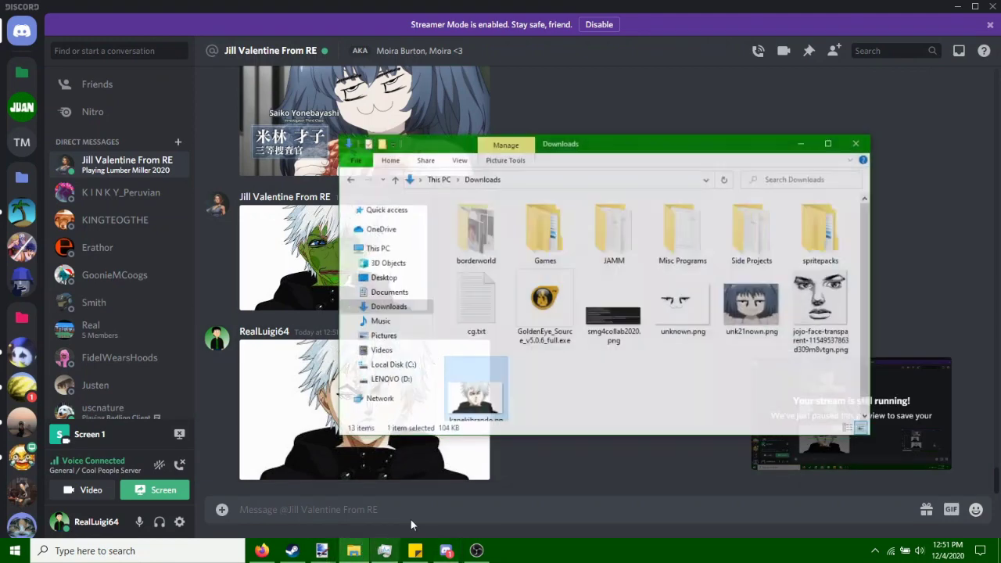
mouse_move(836, 297)
mouse_down()
mouse_move(654, 338)
mouse_move(254, 346)
mouse_up()
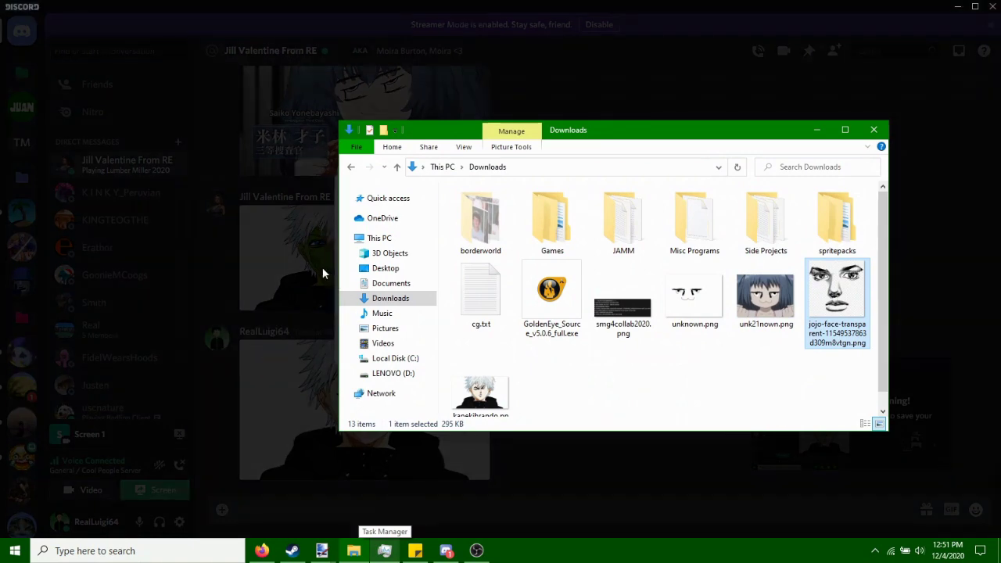
drag(656, 141, 758, 136)
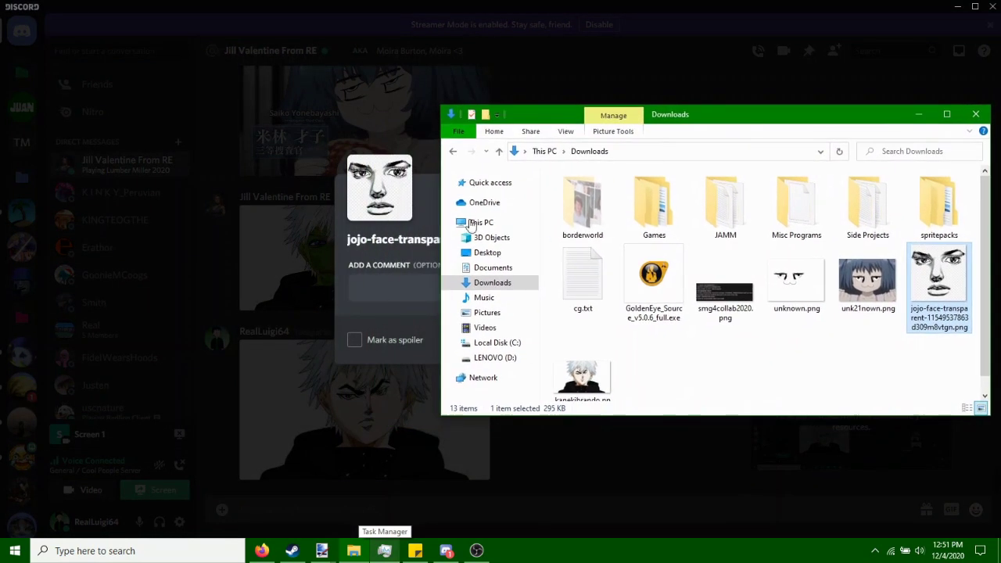
click(447, 203)
click(623, 340)
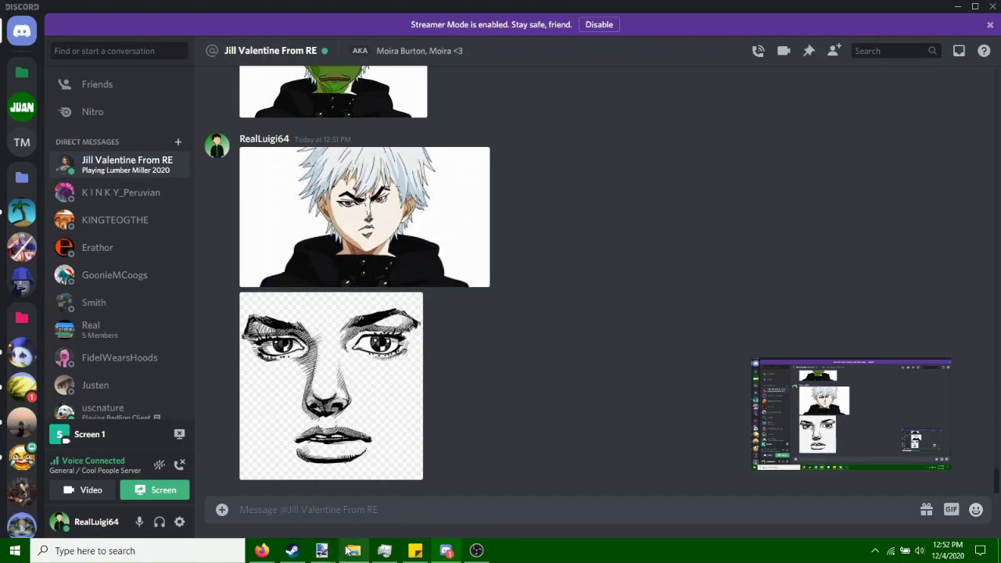
Delete the jojo-face file from Downloads and return to kanekibrando.png in paint.net.
click(352, 550)
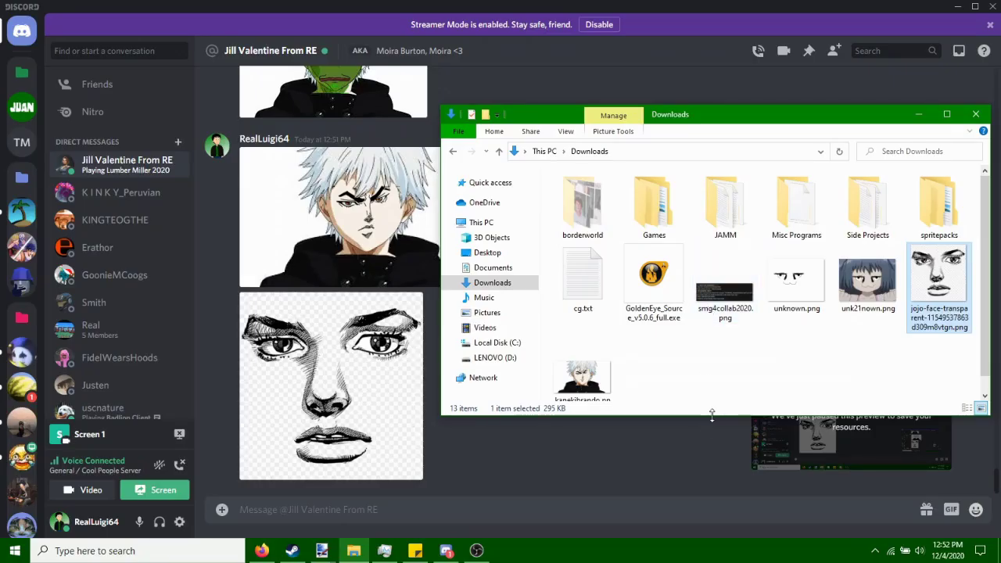
drag(711, 414, 711, 450)
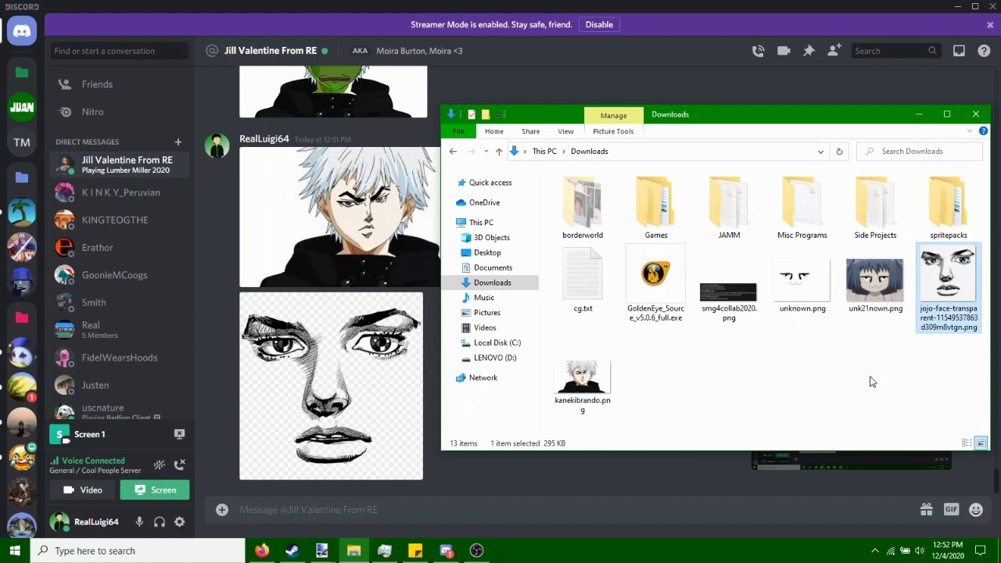
key(Delete)
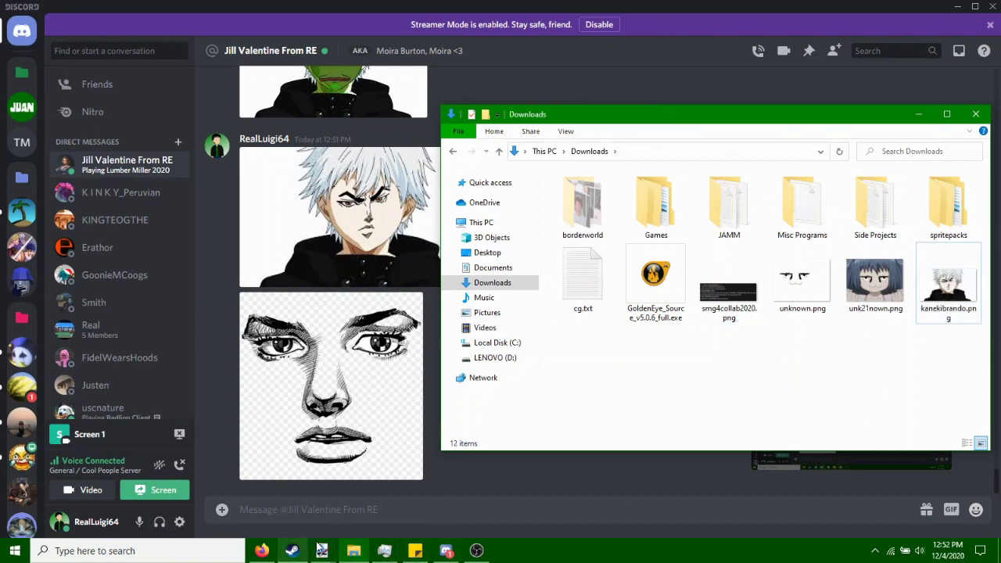
mouse_move(321, 551)
click(375, 505)
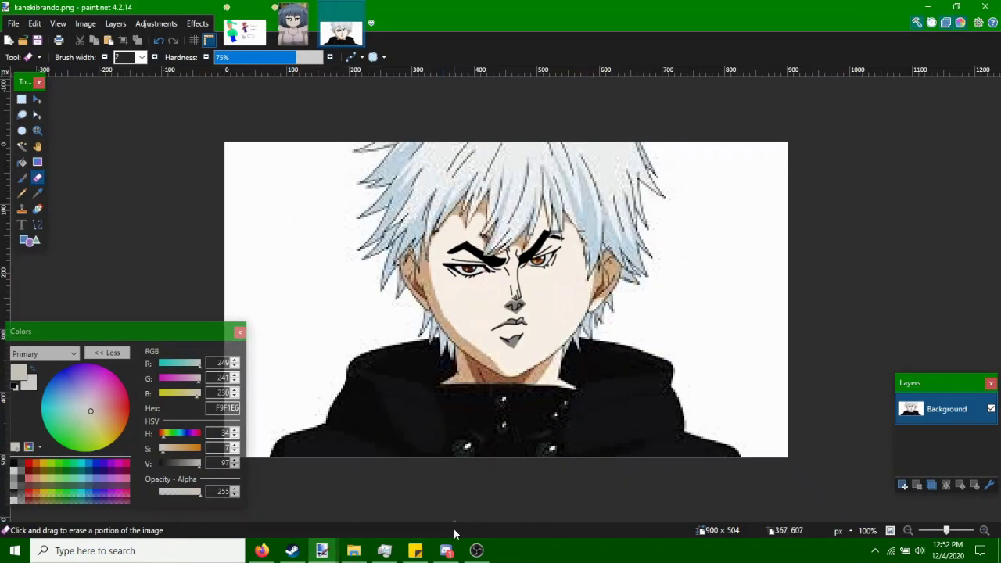